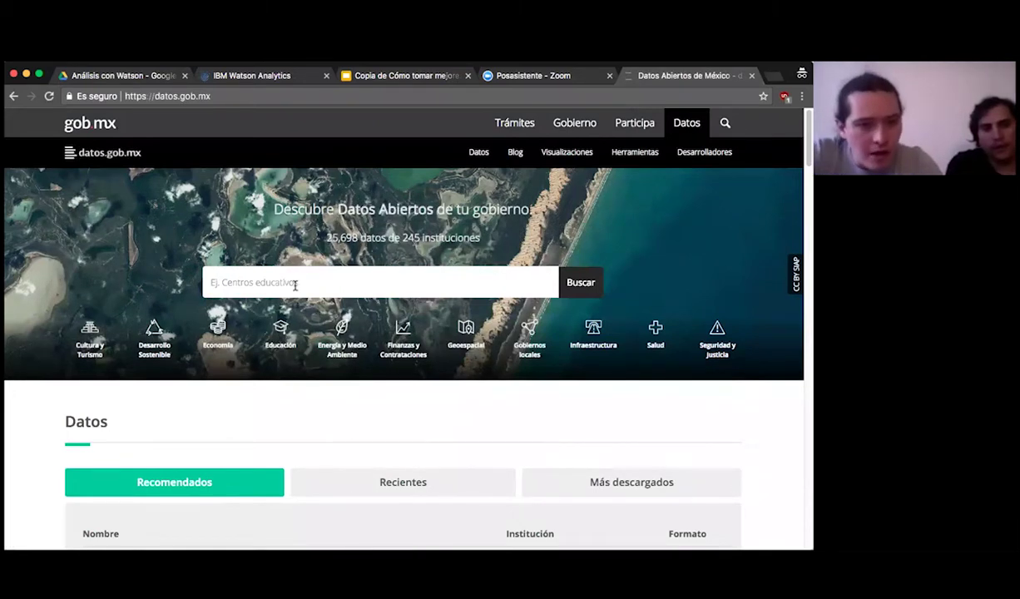
Step: Search the datos.gob.mx dataset catalogue for "embarazo" and look through the results
{"action": "left_click", "coordinate": [475, 153]}
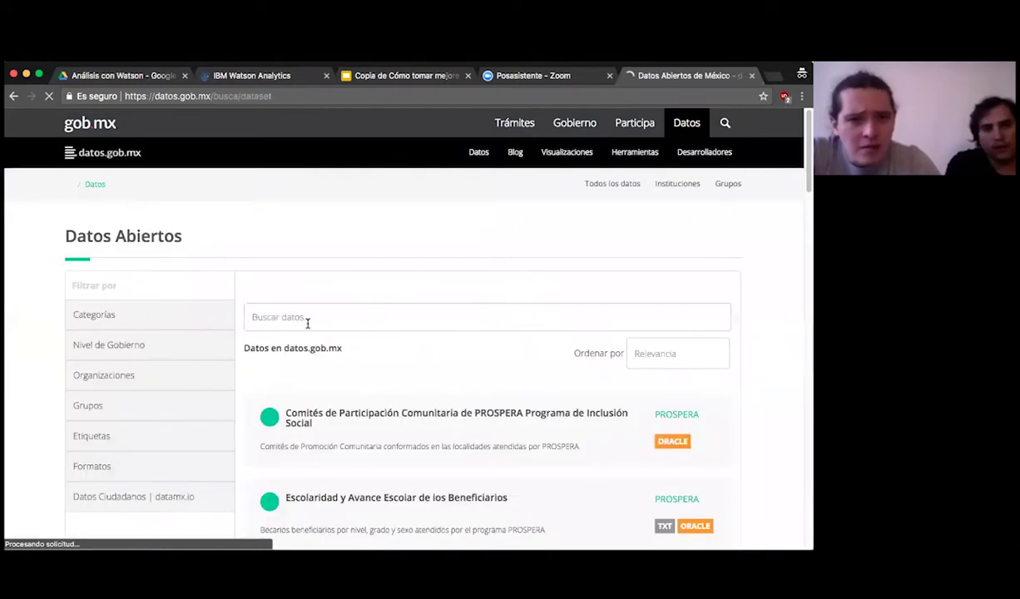
{"action": "type", "text": "embarazo"}
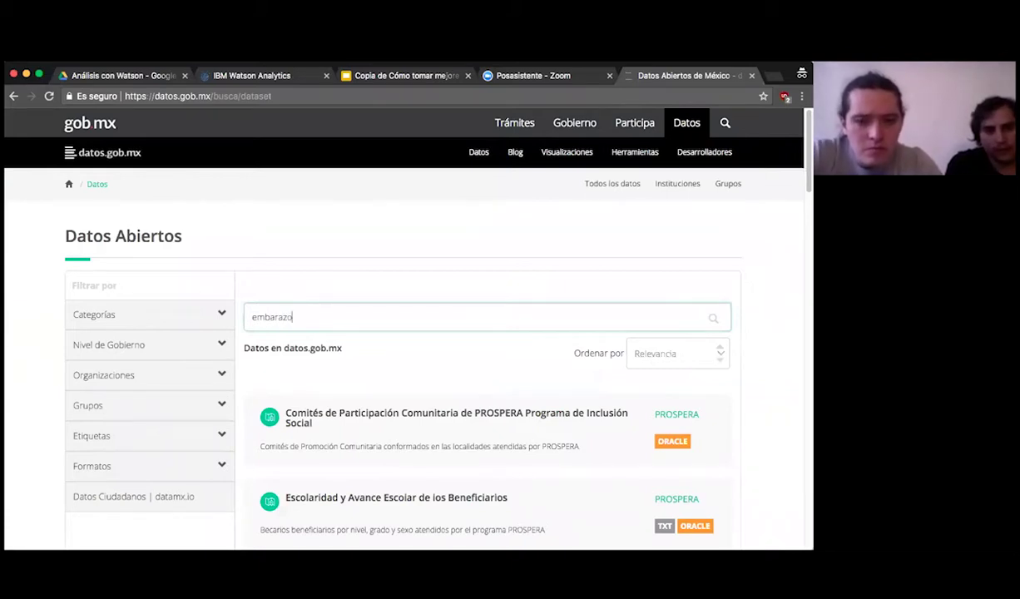
{"action": "key", "text": "Return"}
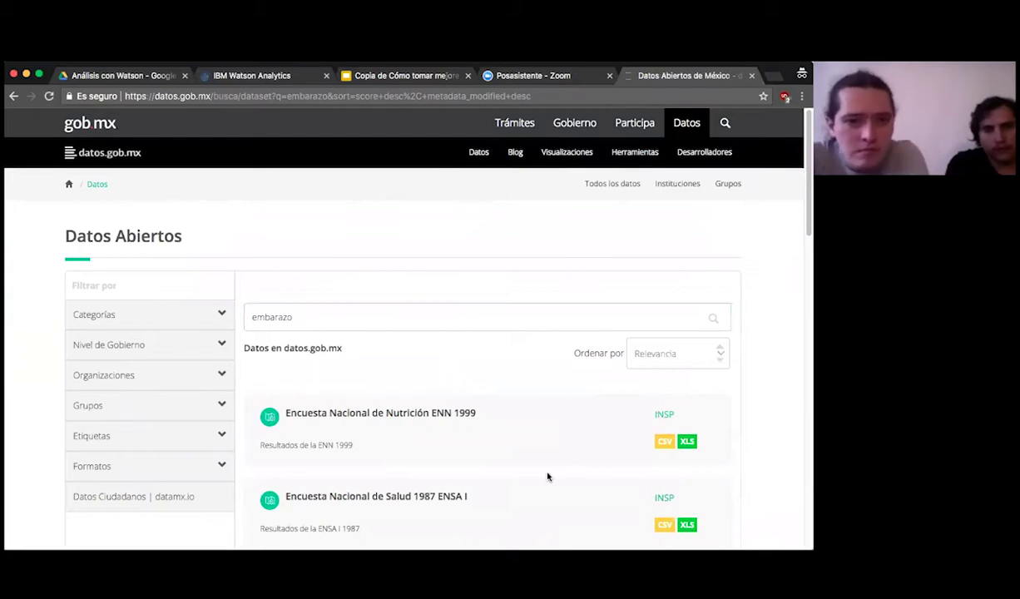
{"action": "scroll", "coordinate": [546, 476], "scroll_direction": "down", "scroll_amount": 5}
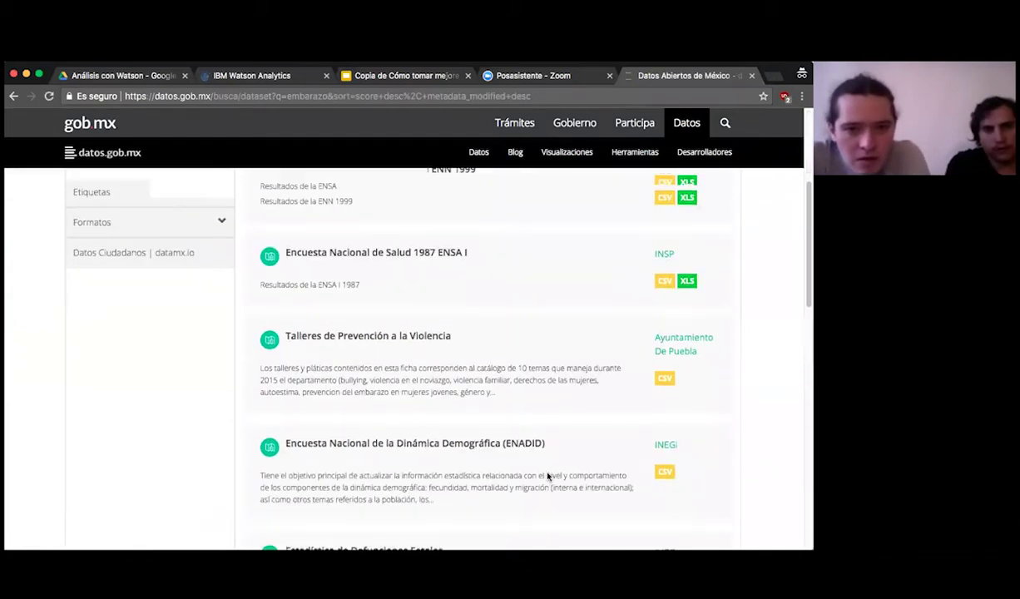
{"action": "scroll", "coordinate": [548, 472], "scroll_direction": "down", "scroll_amount": 5}
{"action": "scroll", "coordinate": [547, 472], "scroll_direction": "down", "scroll_amount": 12}
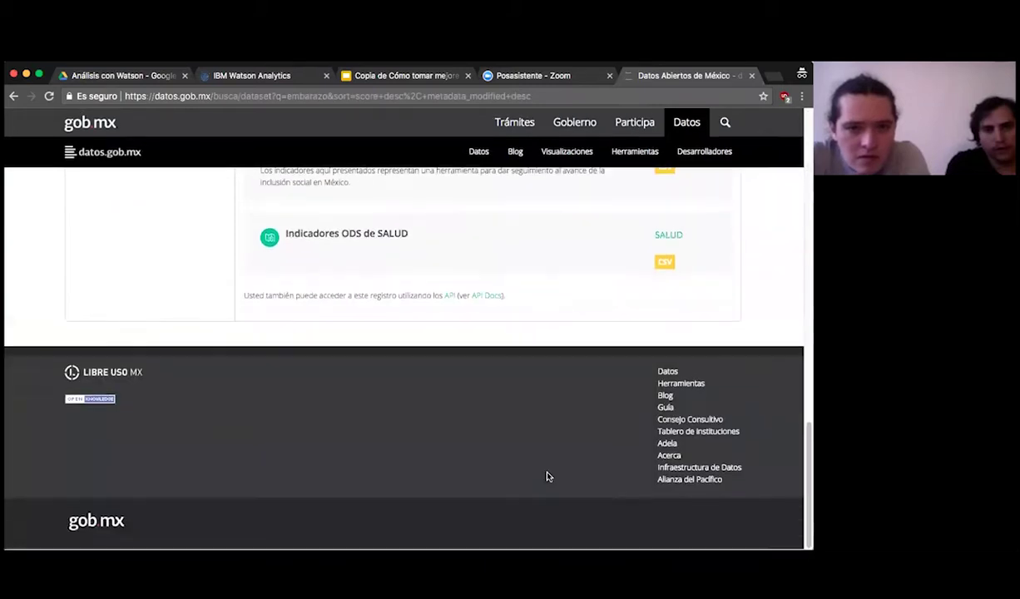
Step: Search the dataset catalogue for "mortalidad" and open the Mortalidad Materna dataset from SALUD
{"action": "scroll", "coordinate": [483, 436], "scroll_direction": "up", "scroll_amount": 20}
{"action": "double_click", "coordinate": [349, 324]}
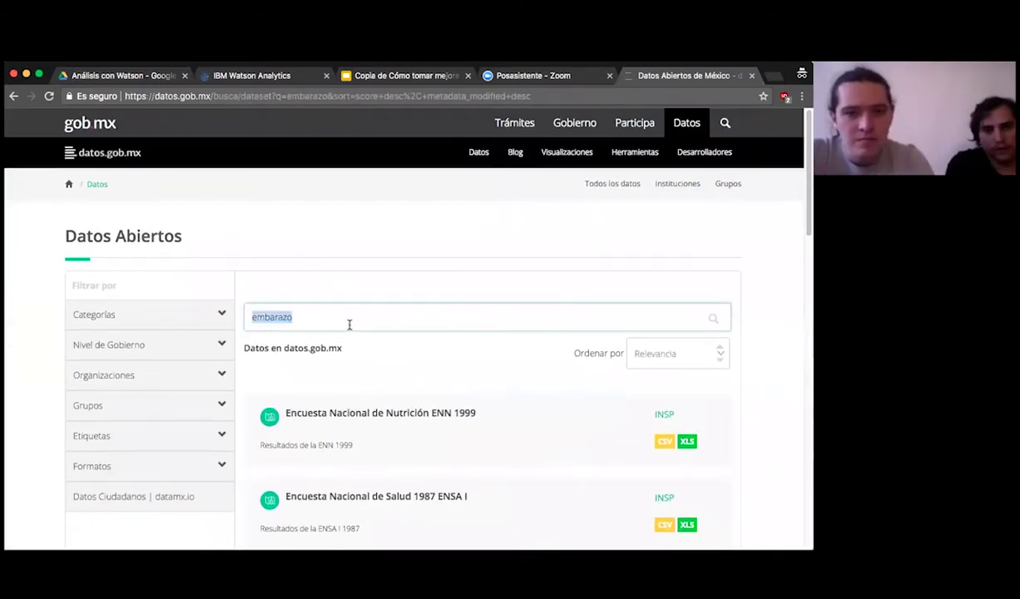
{"action": "type", "text": "mortalidad"}
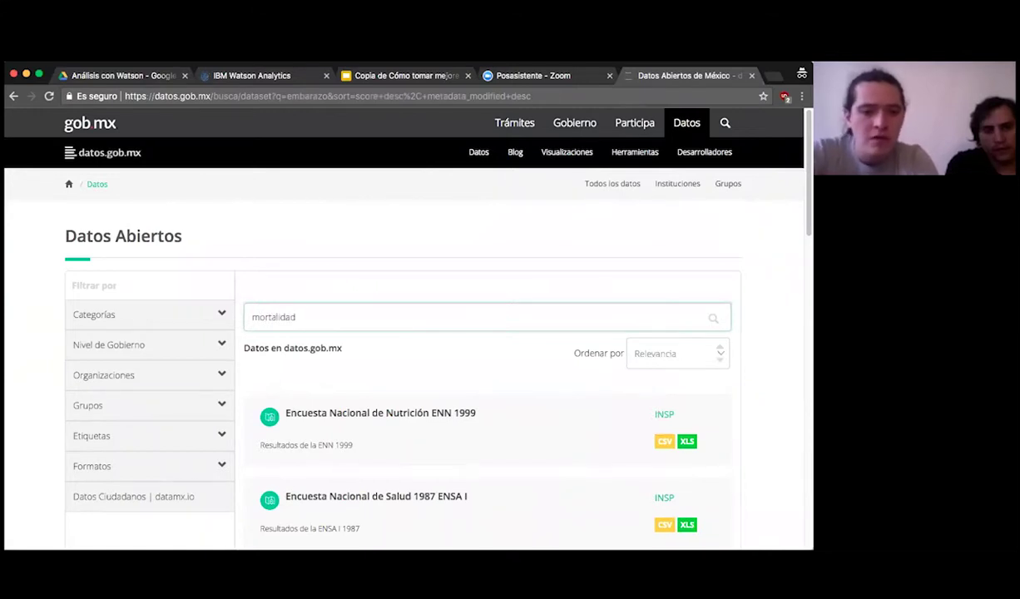
{"action": "key", "text": "Return"}
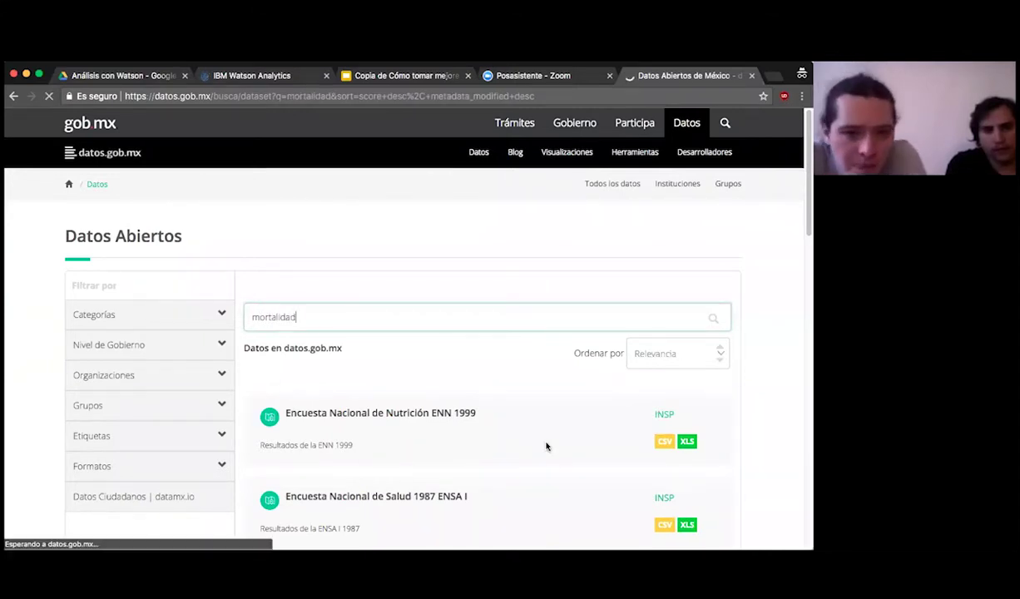
{"action": "scroll", "coordinate": [453, 467], "scroll_direction": "down", "scroll_amount": 3}
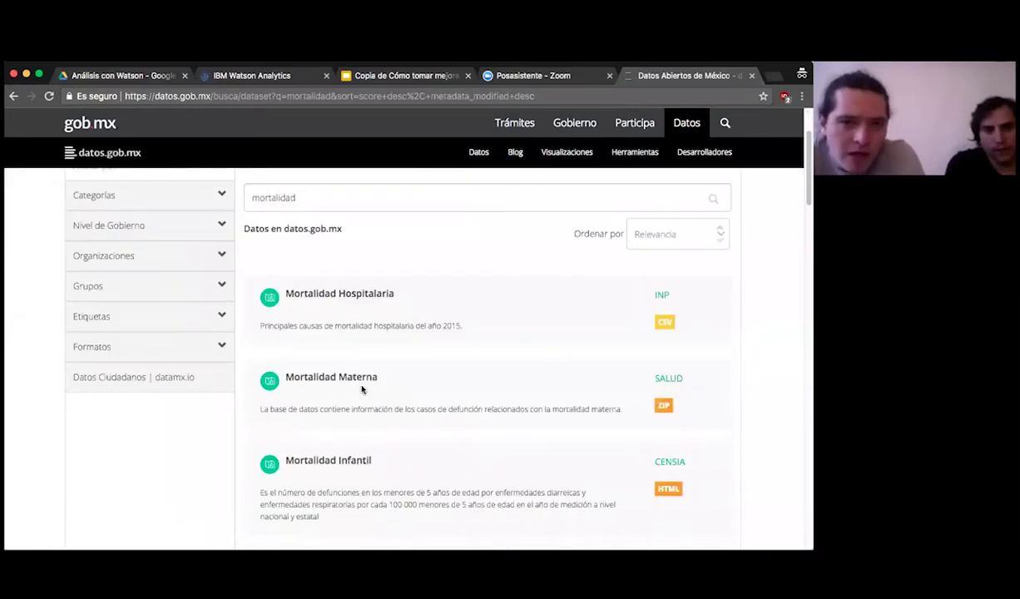
{"action": "left_click", "coordinate": [358, 386]}
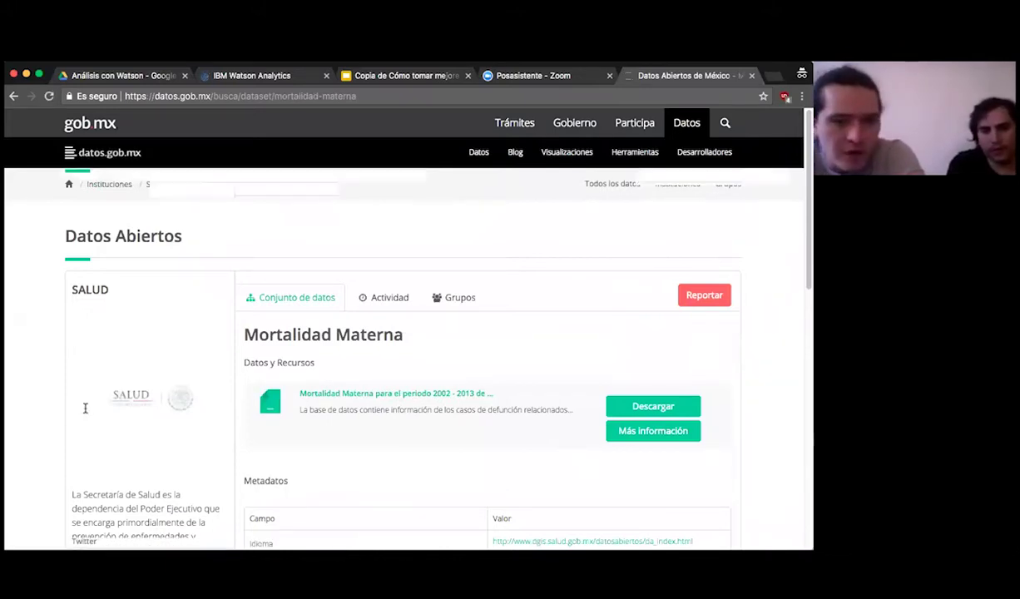
{"action": "scroll", "coordinate": [85, 408], "scroll_direction": "down", "scroll_amount": 2}
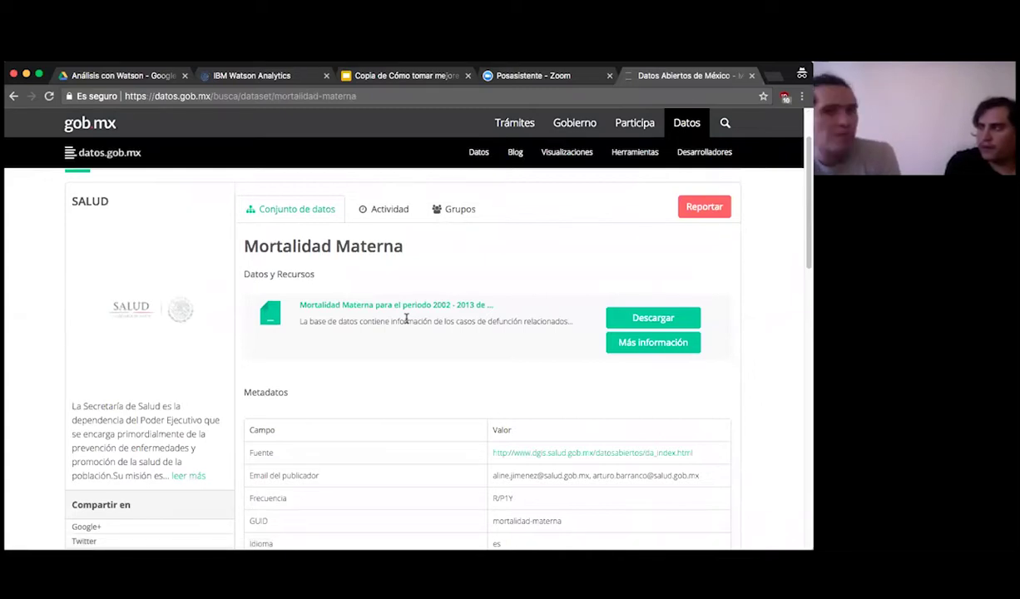
Step: Switch to Google Drive and open the Materiales Ejercicio 1 folder inside Análisis con Watson
{"action": "left_click", "coordinate": [124, 79]}
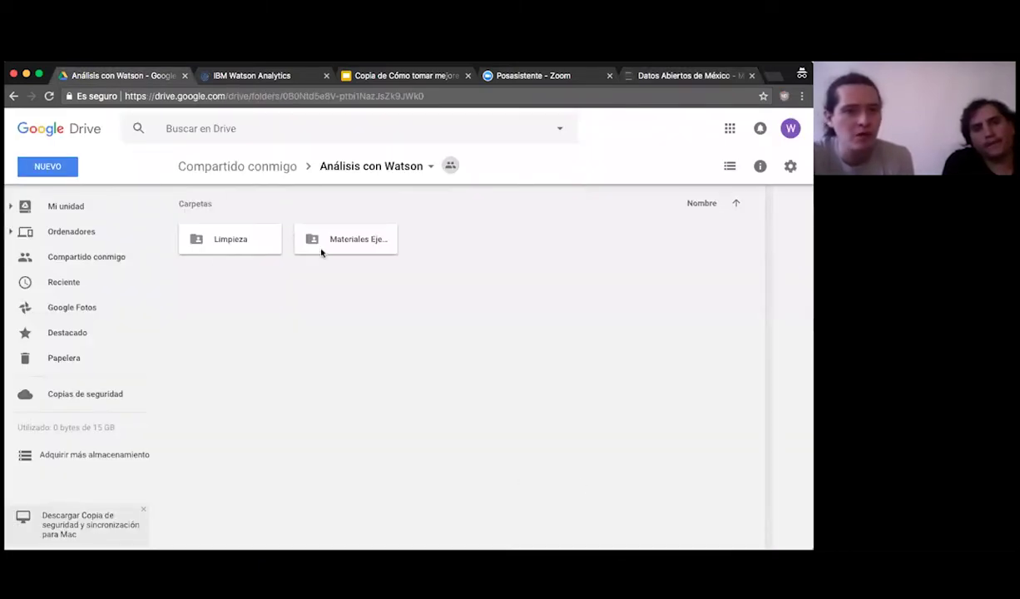
{"action": "mouse_move", "coordinate": [65, 440]}
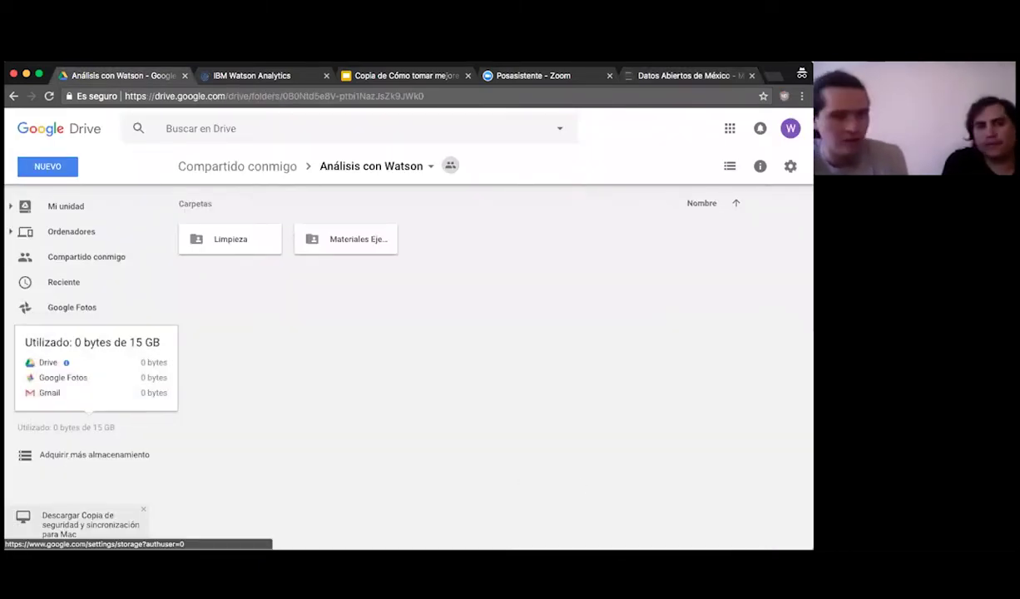
{"action": "left_click", "coordinate": [348, 243]}
{"action": "double_click", "coordinate": [348, 243]}
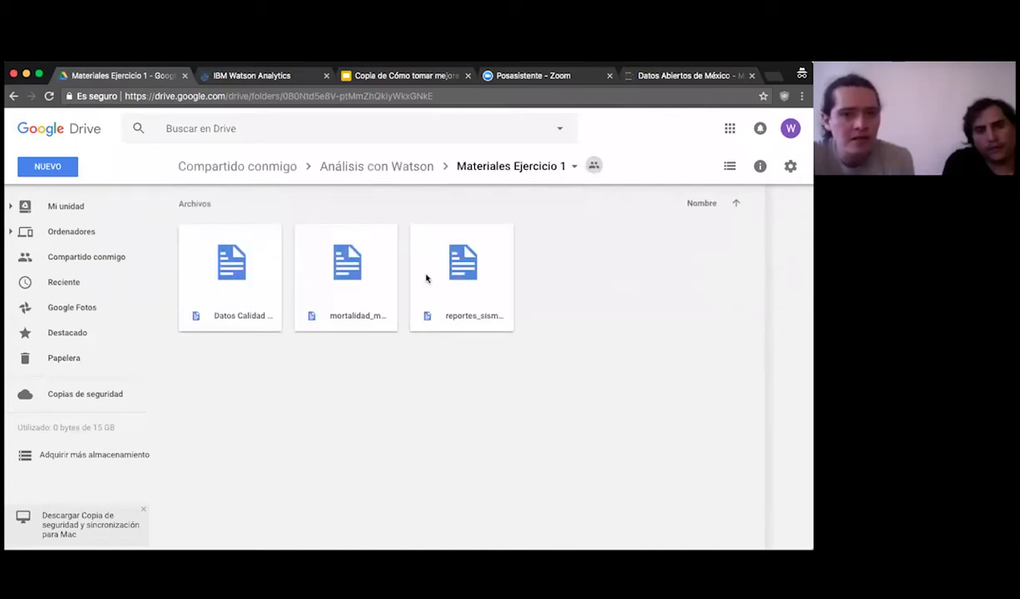
Step: Download the maternal mortality file to the Desktop as mortalidad_materna_2002-2014_limpia in comma-separated format
{"action": "left_click", "coordinate": [350, 273]}
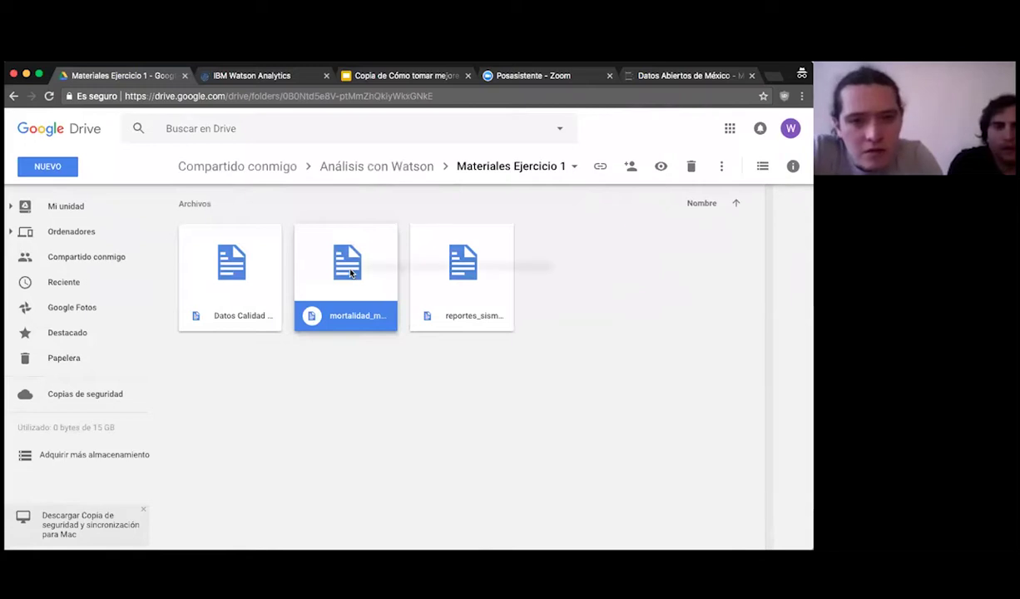
{"action": "right_click", "coordinate": [350, 273]}
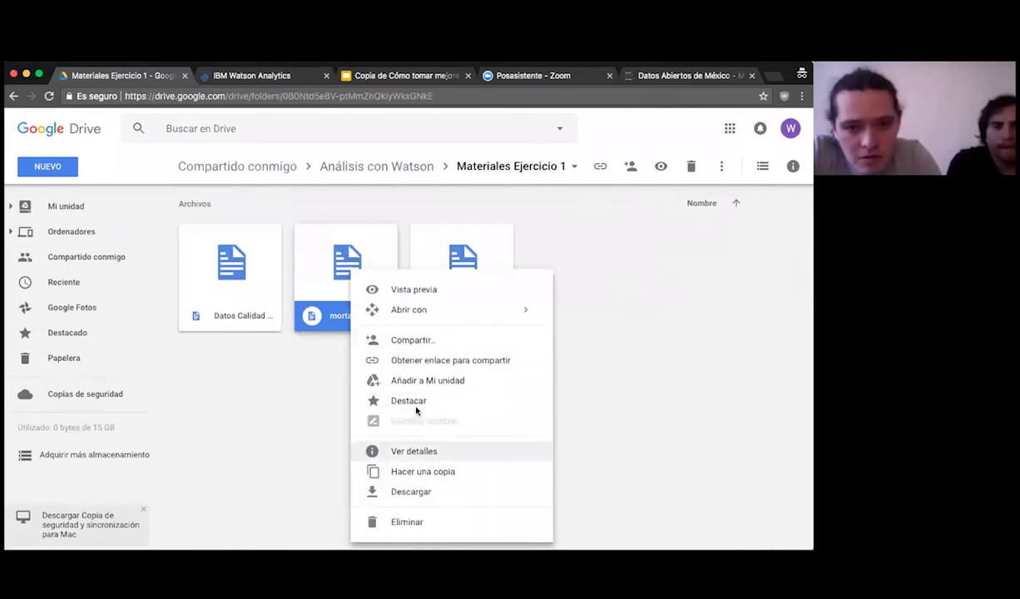
{"action": "left_click", "coordinate": [411, 492]}
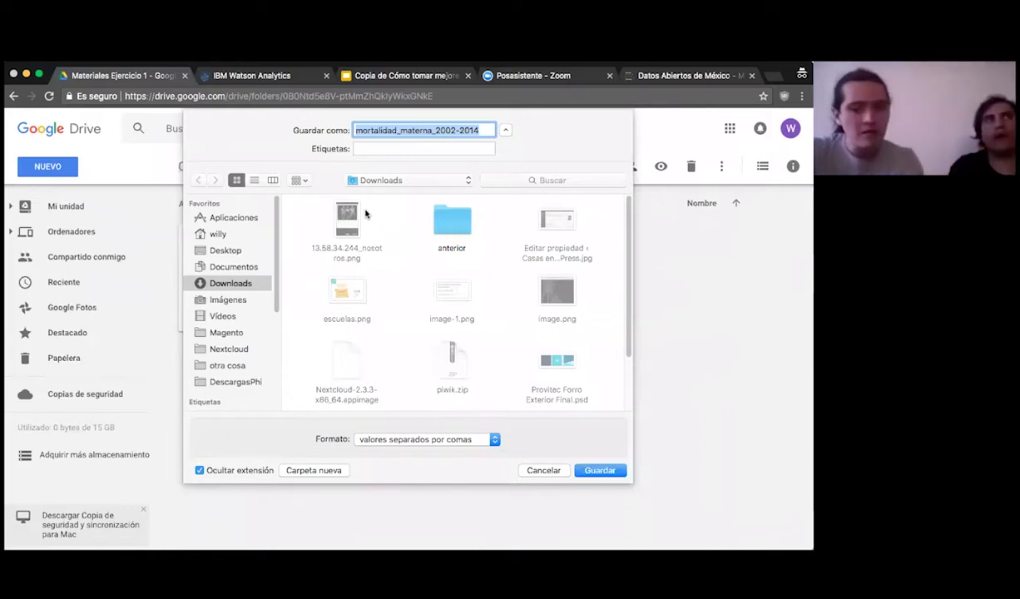
{"action": "key", "text": "Right"}
{"action": "type", "text": "_limpia"}
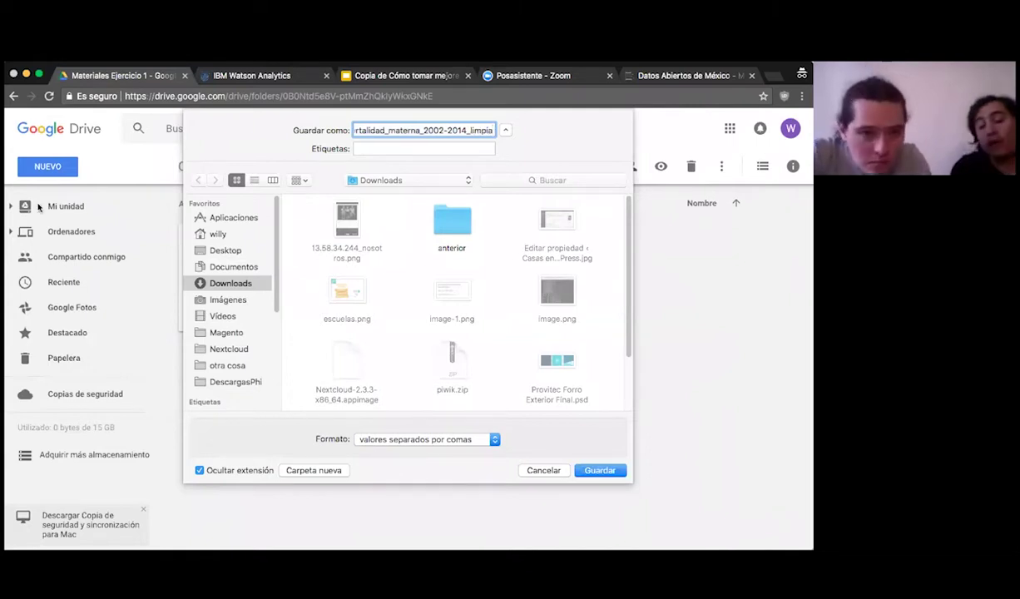
{"action": "left_click", "coordinate": [232, 251]}
{"action": "key", "text": "Return"}
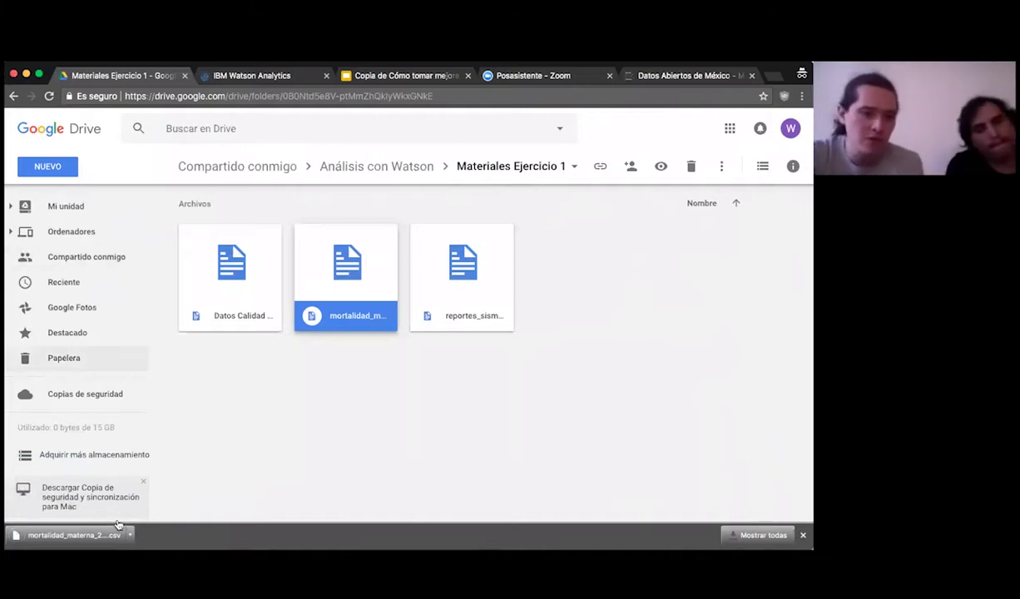
Step: Switch to IBM Watson Analytics, create a folder named limpieza_capsulas under Personal, and open it
{"action": "left_click", "coordinate": [270, 76]}
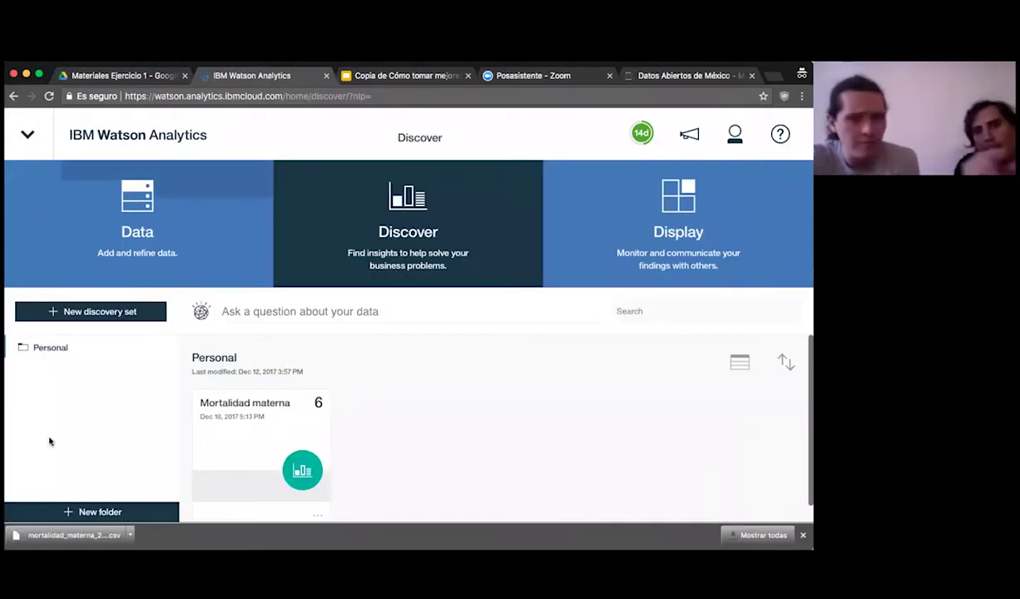
{"action": "left_click", "coordinate": [100, 512]}
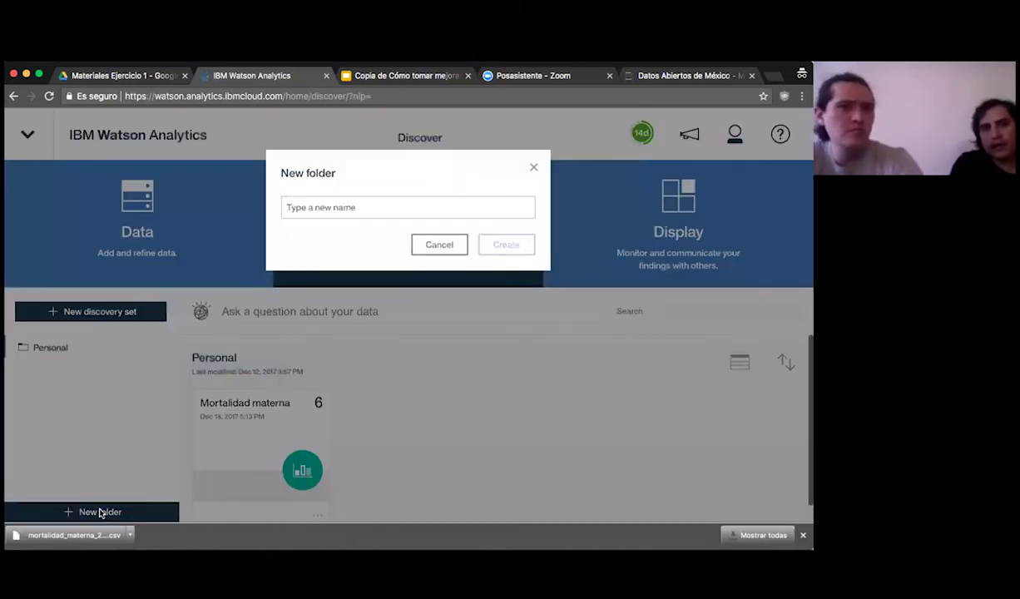
{"action": "type", "text": "limpieza_capsulas"}
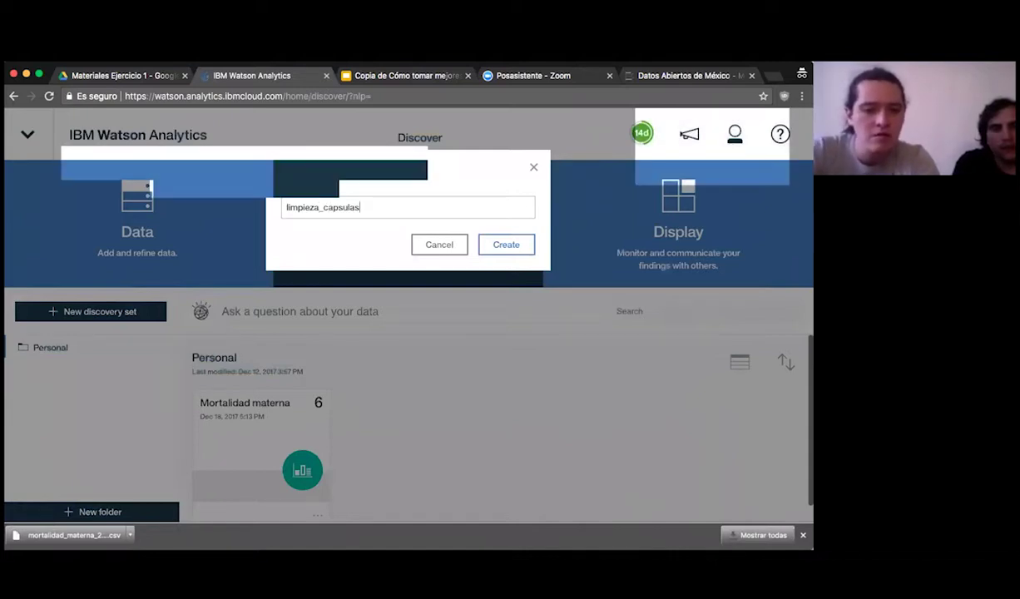
{"action": "key", "text": "Return"}
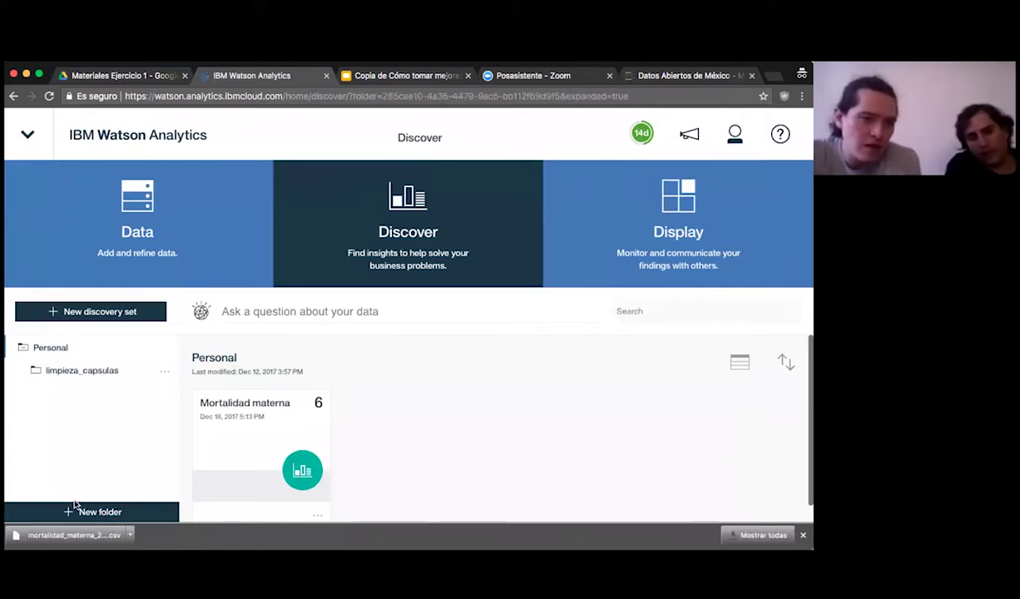
{"action": "left_click", "coordinate": [83, 368]}
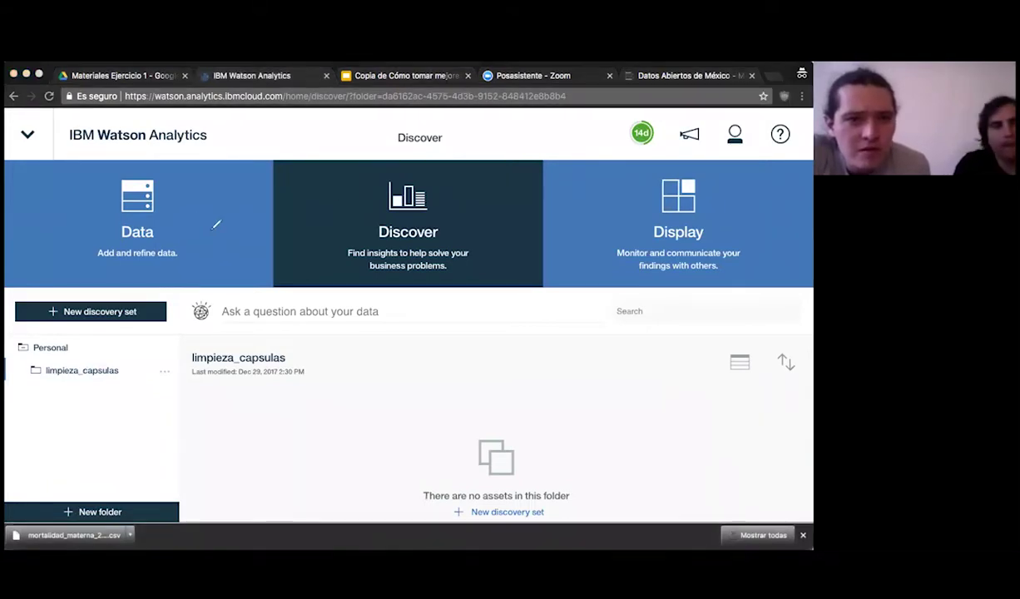
{"action": "left_click", "coordinate": [204, 260]}
{"action": "left_click", "coordinate": [113, 379]}
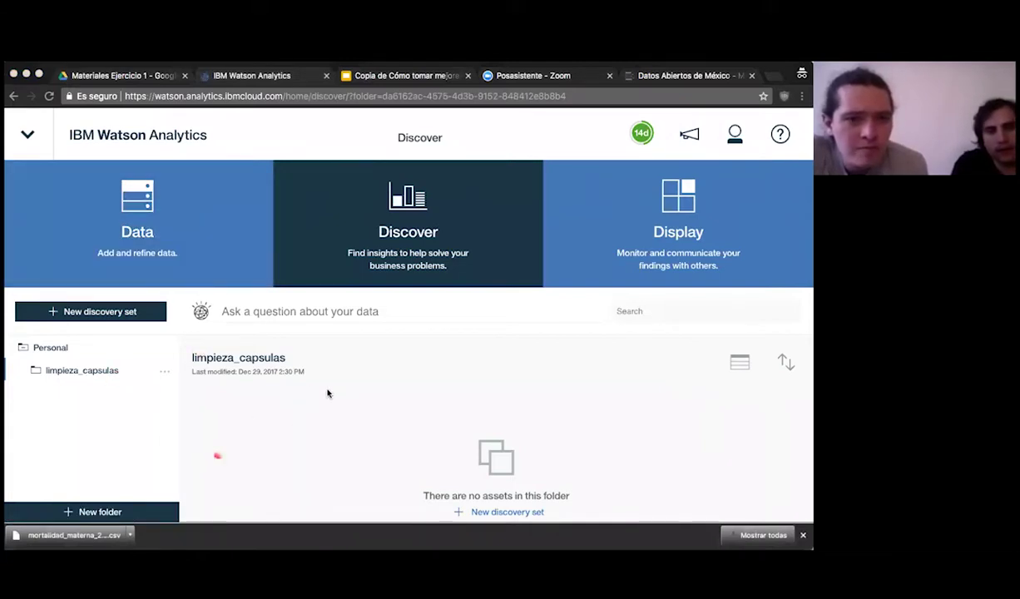
{"action": "left_click", "coordinate": [769, 379]}
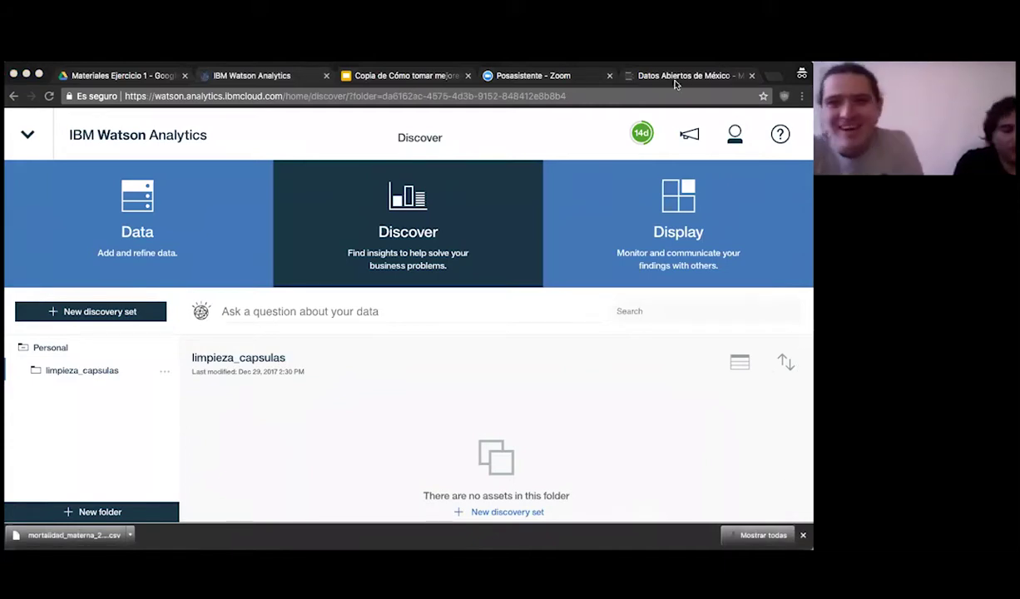
{"action": "left_click", "coordinate": [726, 96]}
{"action": "left_click", "coordinate": [569, 85]}
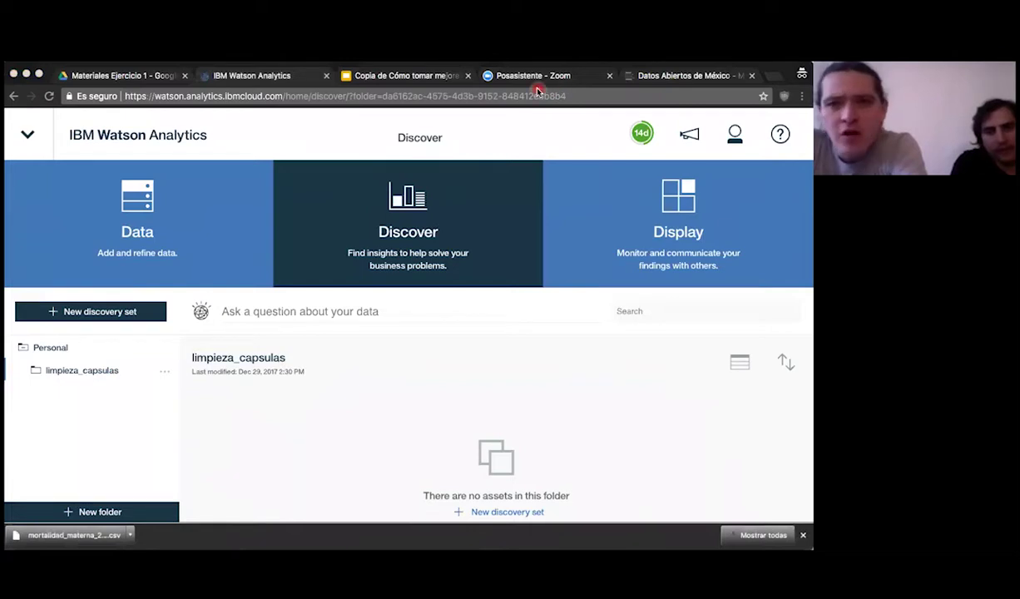
{"action": "left_click", "coordinate": [503, 374]}
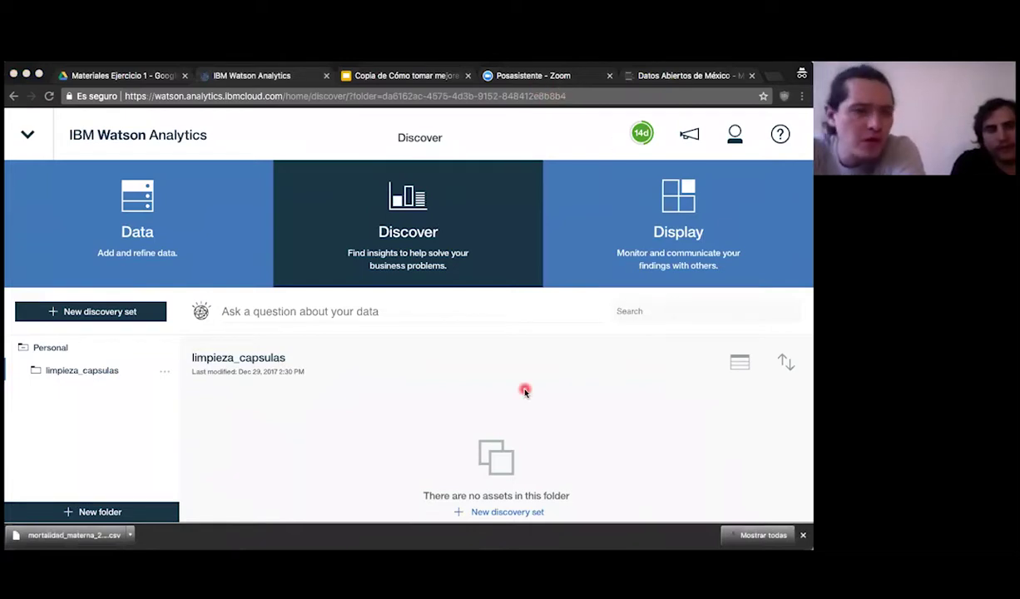
{"action": "left_click", "coordinate": [65, 374]}
{"action": "left_click", "coordinate": [84, 374]}
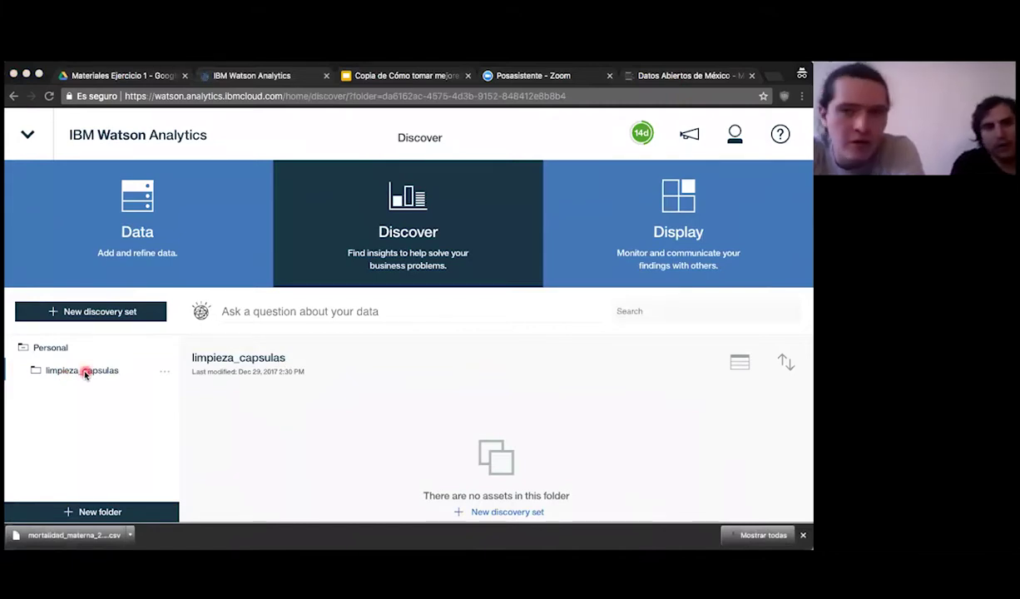
{"action": "left_click", "coordinate": [414, 389]}
{"action": "left_click", "coordinate": [357, 219]}
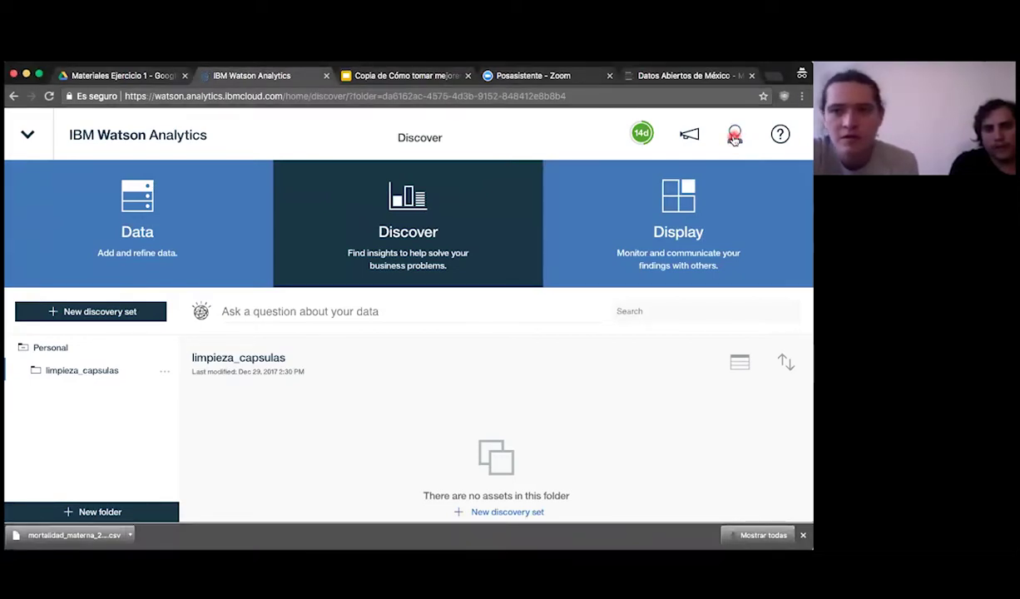
Step: Set the Watson Analytics product language to Español in the account's language settings, refresh to apply it, and return to the home page
{"action": "left_click", "coordinate": [734, 137]}
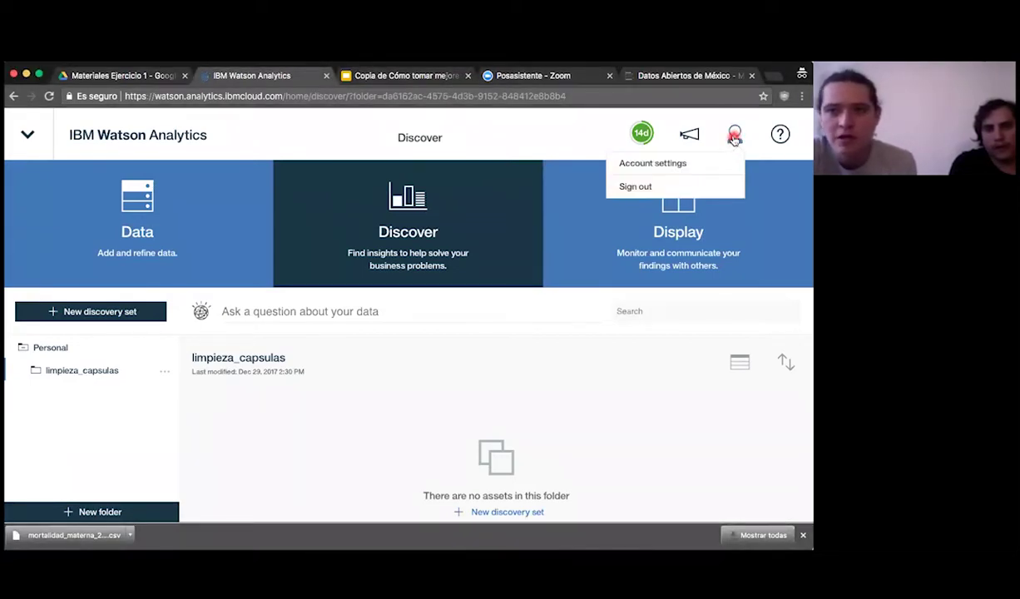
{"action": "left_click", "coordinate": [668, 165]}
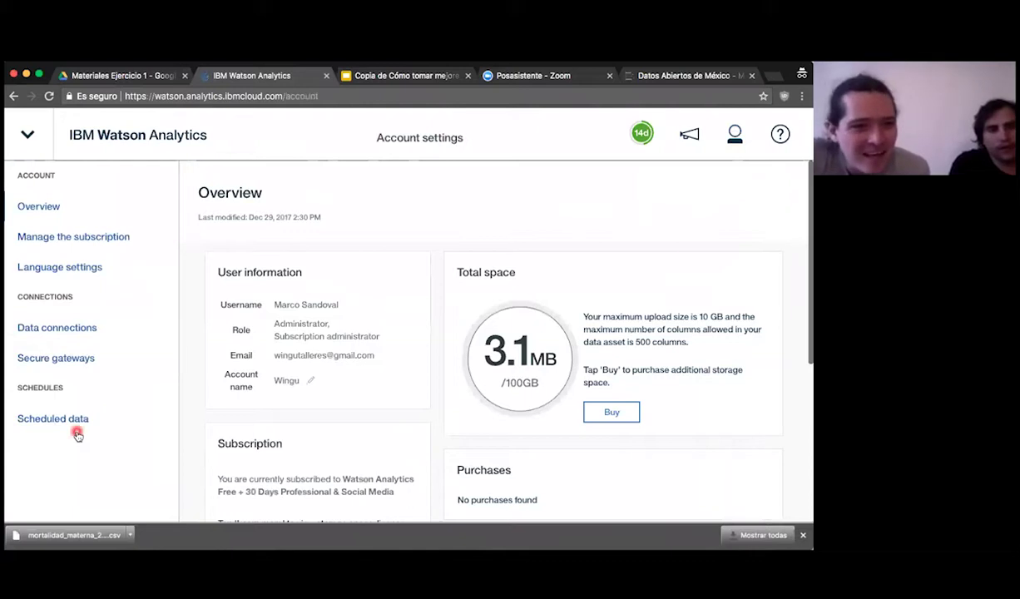
{"action": "left_click", "coordinate": [84, 269]}
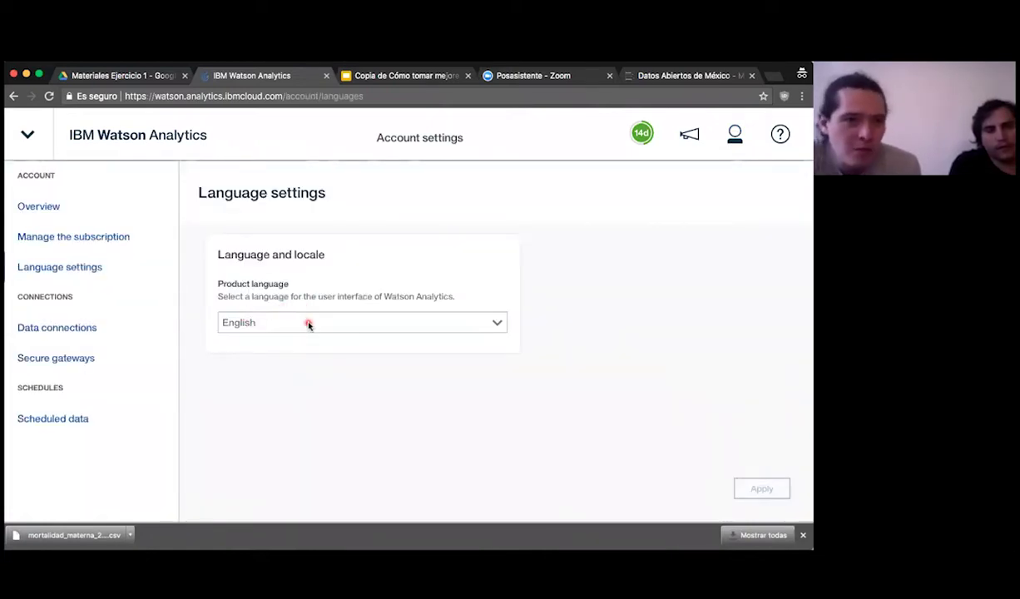
{"action": "left_click", "coordinate": [309, 325]}
{"action": "left_click", "coordinate": [272, 339]}
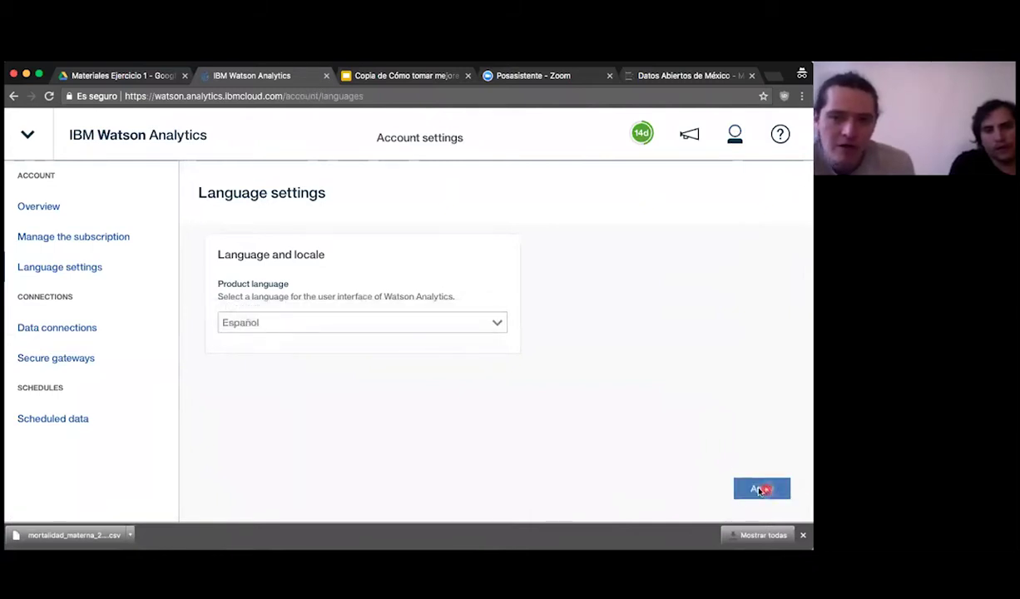
{"action": "left_click", "coordinate": [766, 492]}
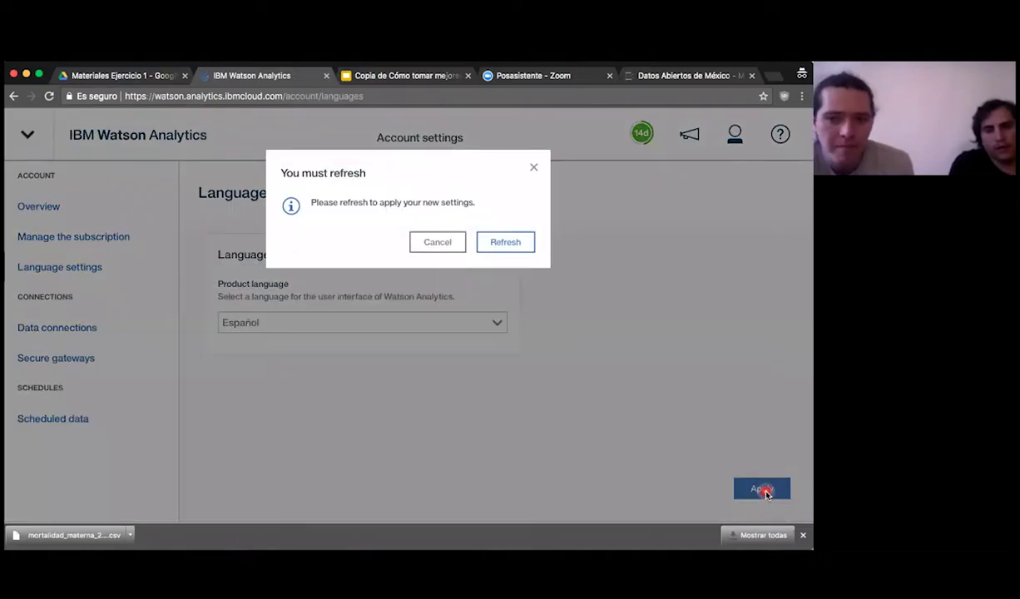
{"action": "left_click", "coordinate": [506, 237]}
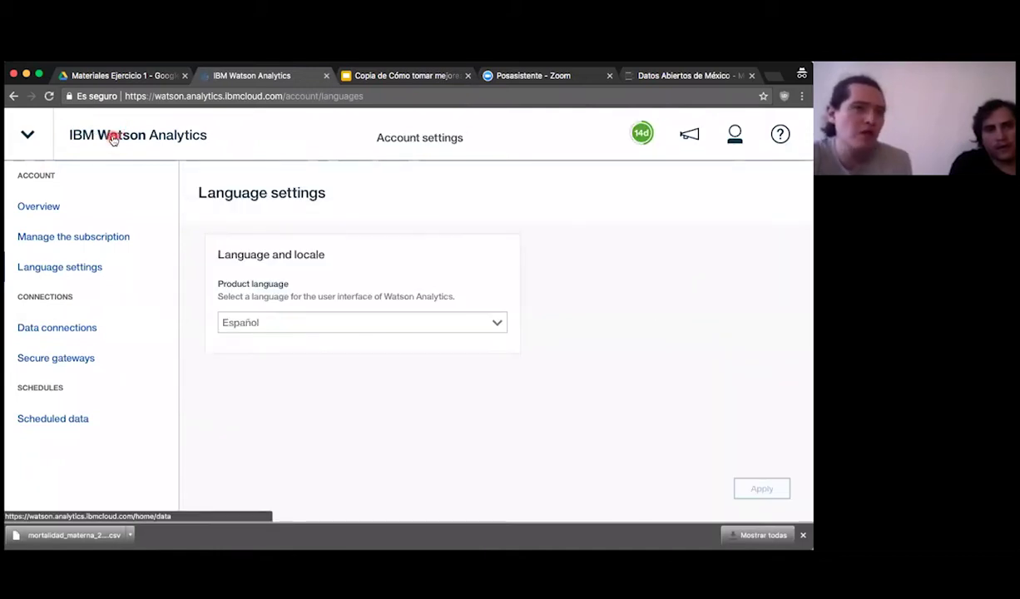
{"action": "left_click", "coordinate": [113, 139]}
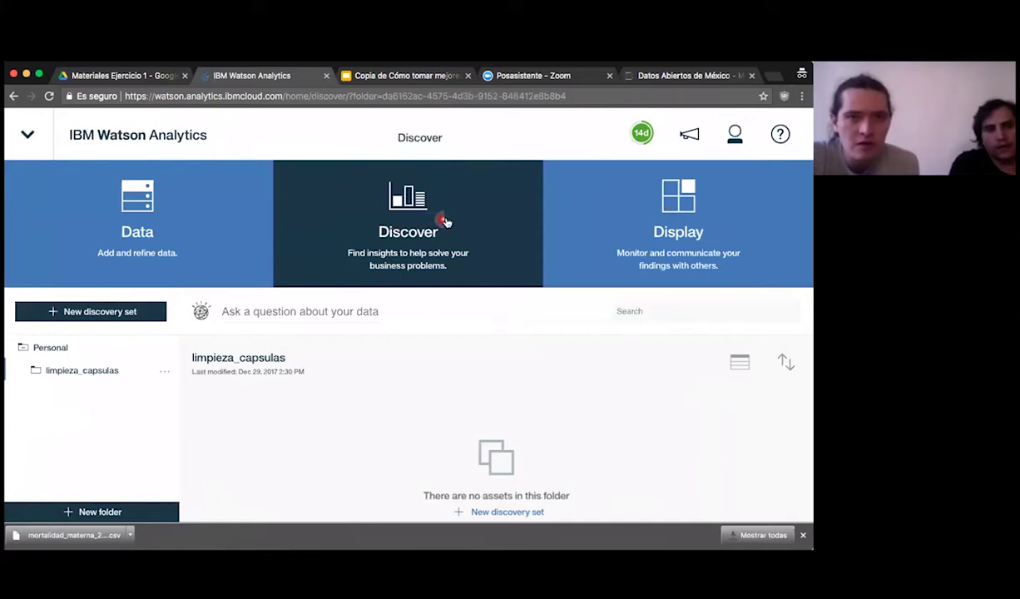
{"action": "left_click", "coordinate": [79, 372]}
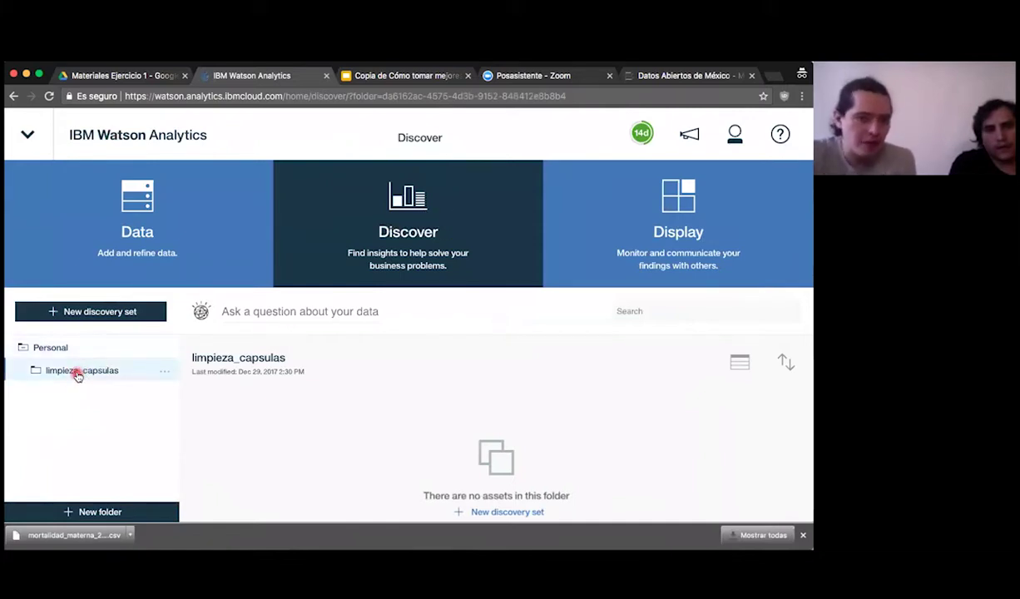
{"action": "left_click", "coordinate": [111, 359]}
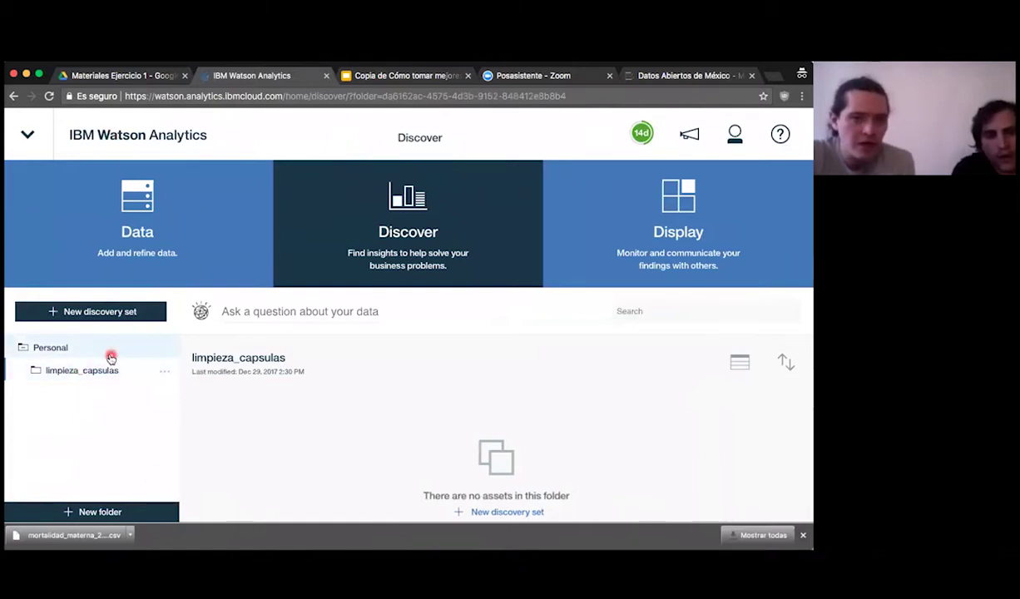
{"action": "left_click", "coordinate": [719, 500]}
{"action": "left_click", "coordinate": [263, 366]}
{"action": "left_click", "coordinate": [472, 494]}
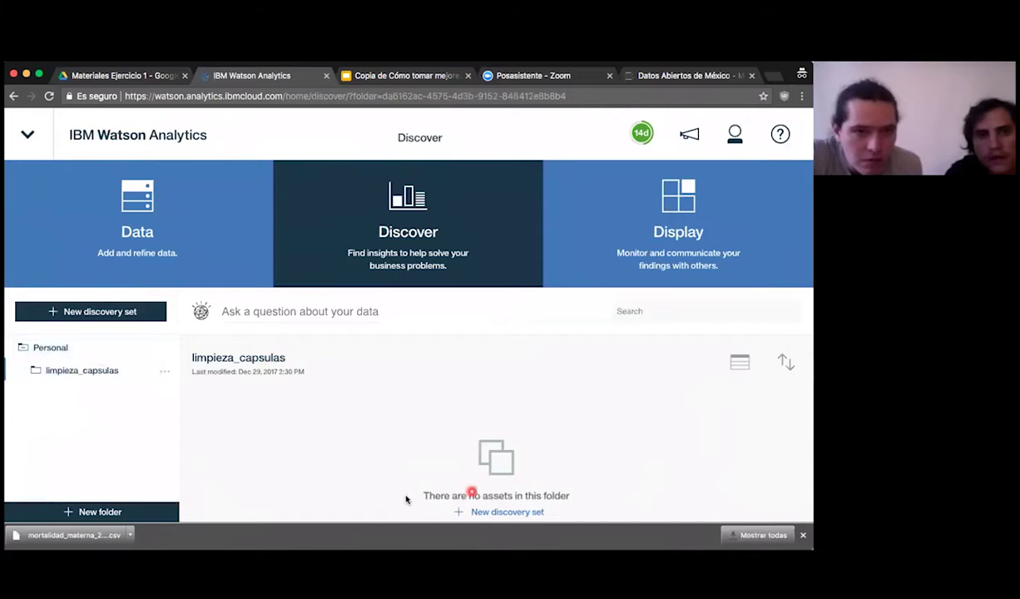
{"action": "left_click", "coordinate": [313, 380]}
{"action": "left_click", "coordinate": [153, 334]}
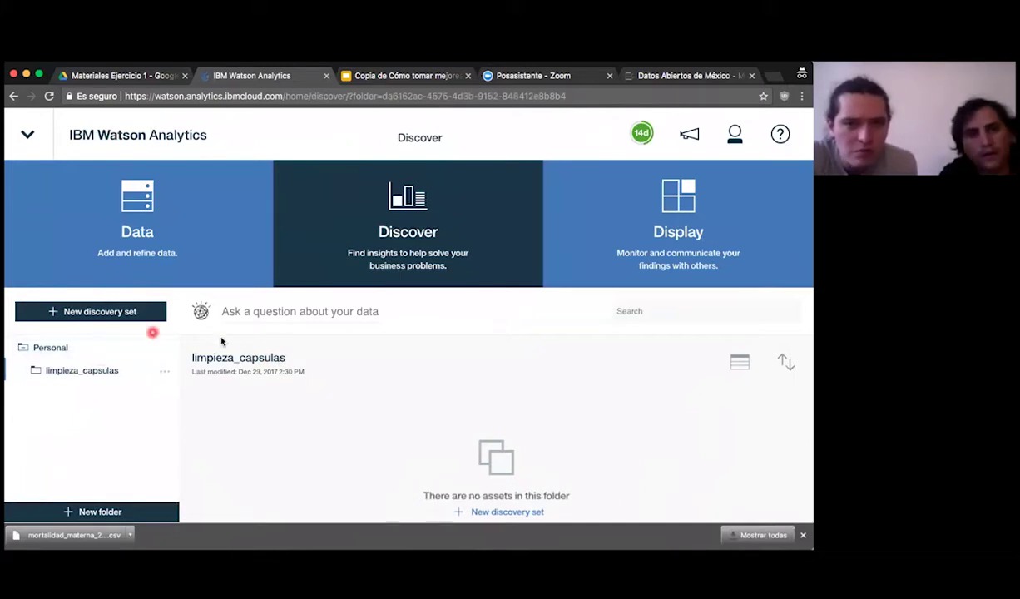
{"action": "left_click", "coordinate": [358, 425]}
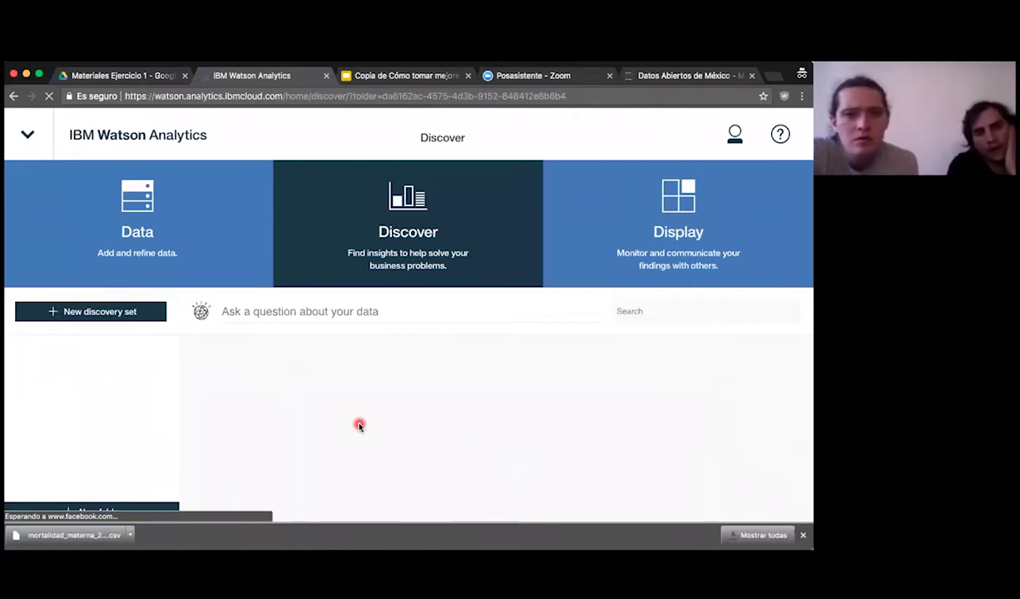
Step: Reopen the account settings to check the interface language, and return to the home page
{"action": "left_click", "coordinate": [737, 140]}
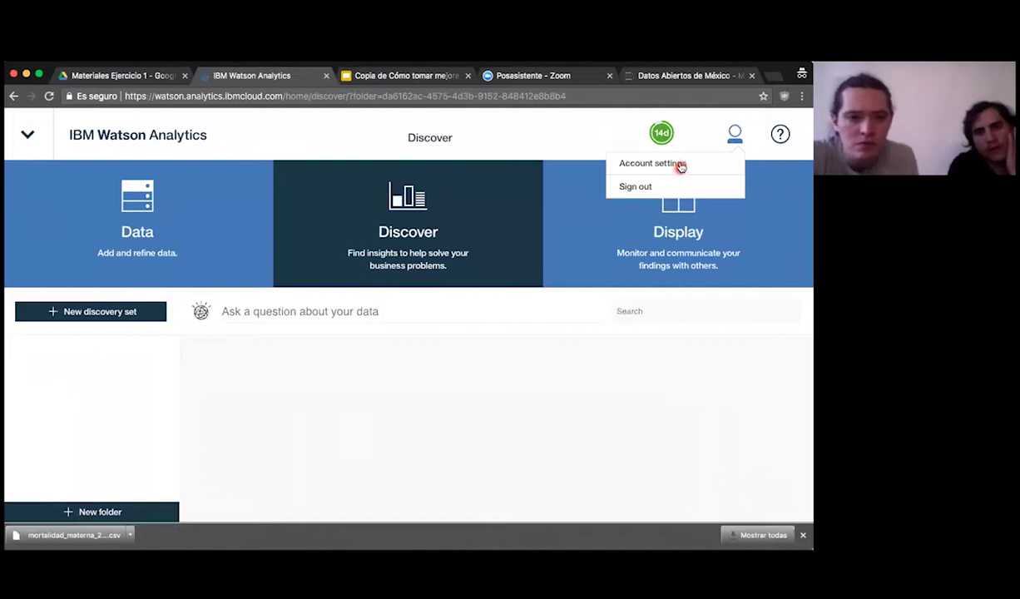
{"action": "left_click", "coordinate": [680, 164]}
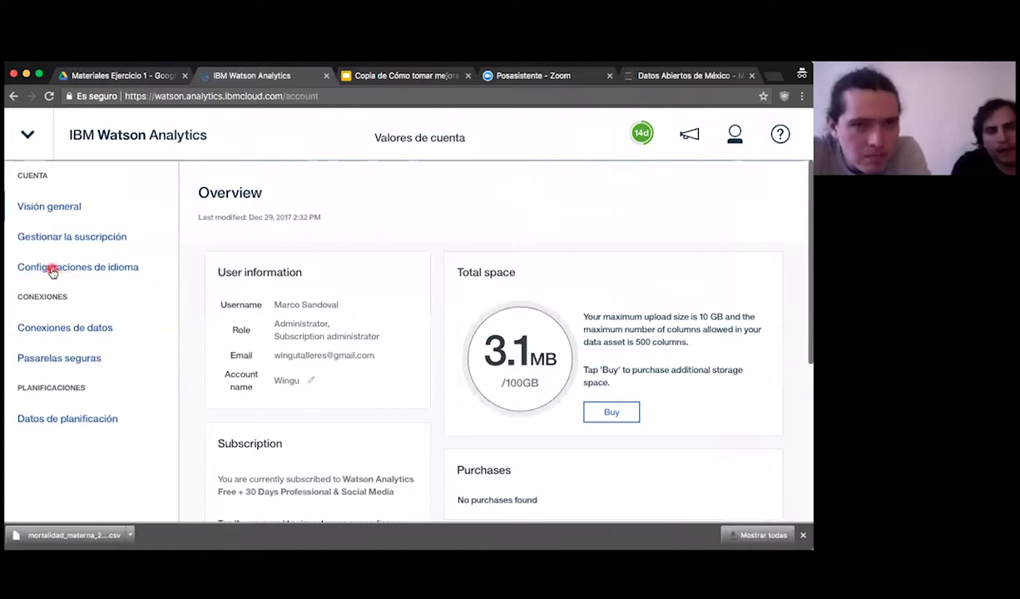
{"action": "left_click", "coordinate": [156, 138]}
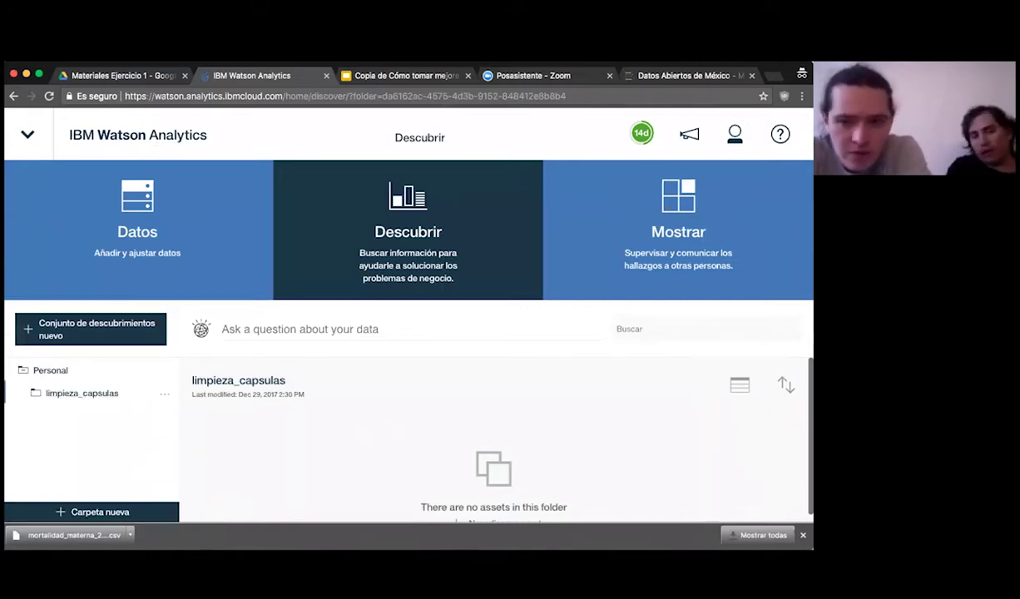
{"action": "left_click", "coordinate": [303, 409]}
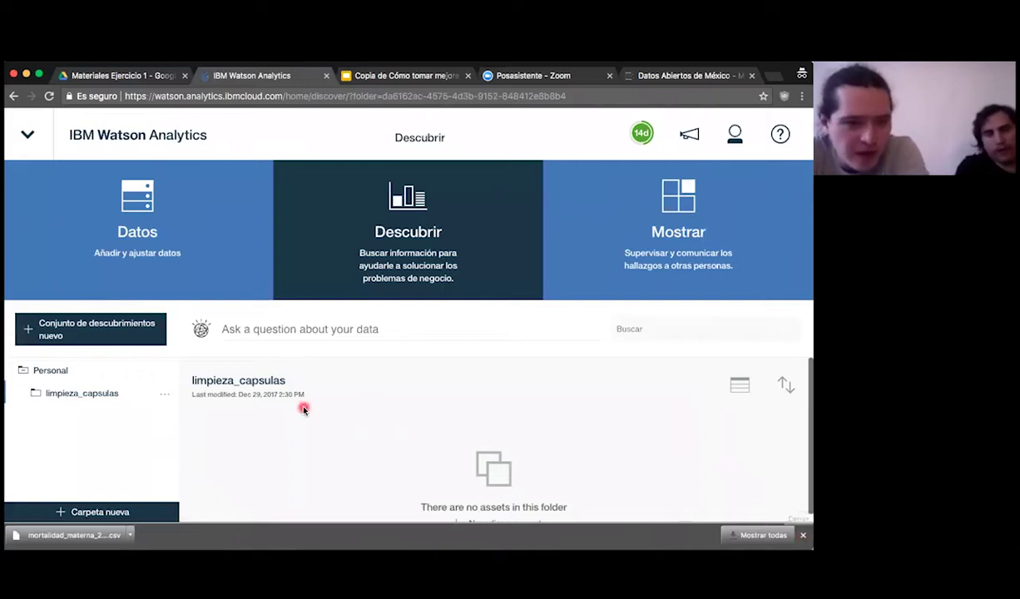
{"action": "left_click", "coordinate": [65, 333]}
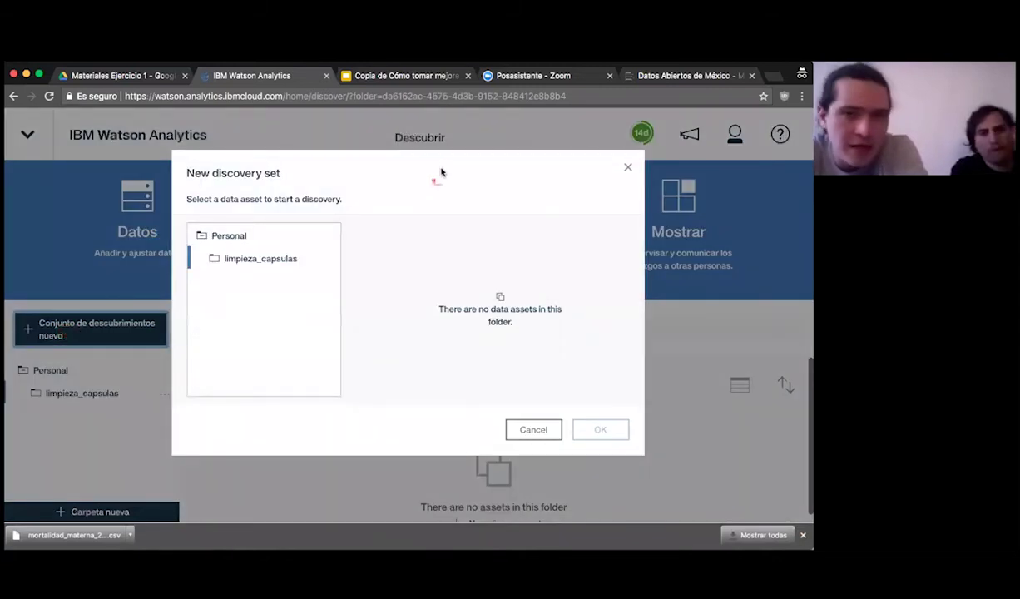
{"action": "left_click", "coordinate": [338, 179]}
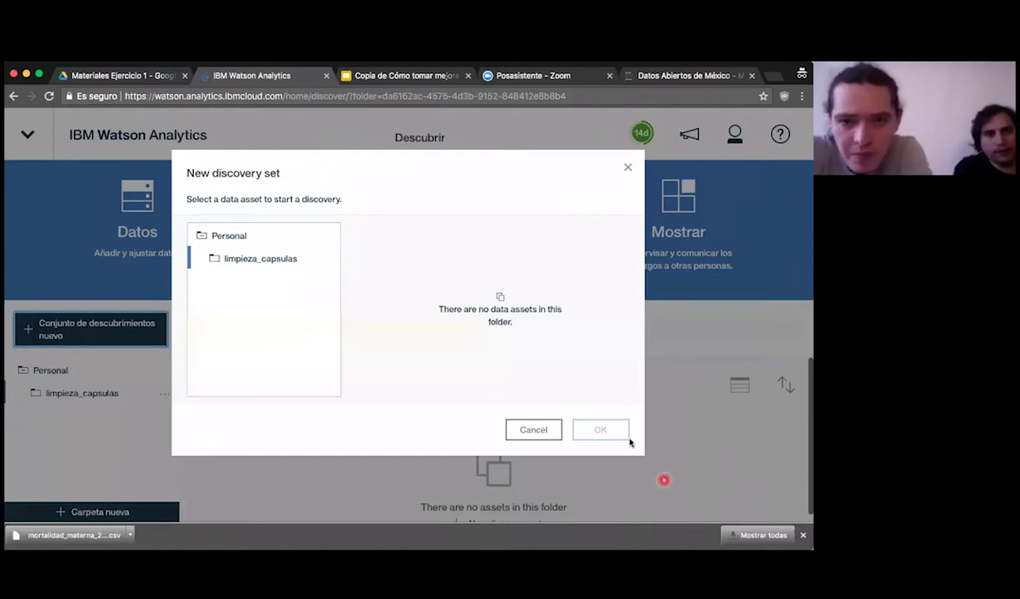
{"action": "left_click", "coordinate": [523, 429]}
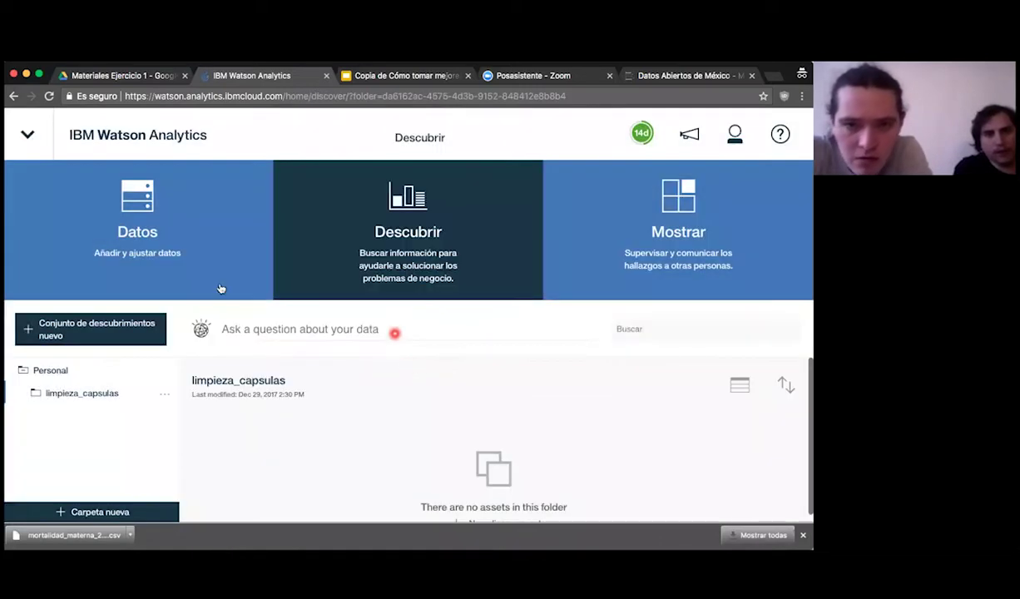
Step: Import the local file mortalidad_materna_2002-2014_limpia.csv as new data into the limpieza_capsulas folder
{"action": "left_click", "coordinate": [134, 255]}
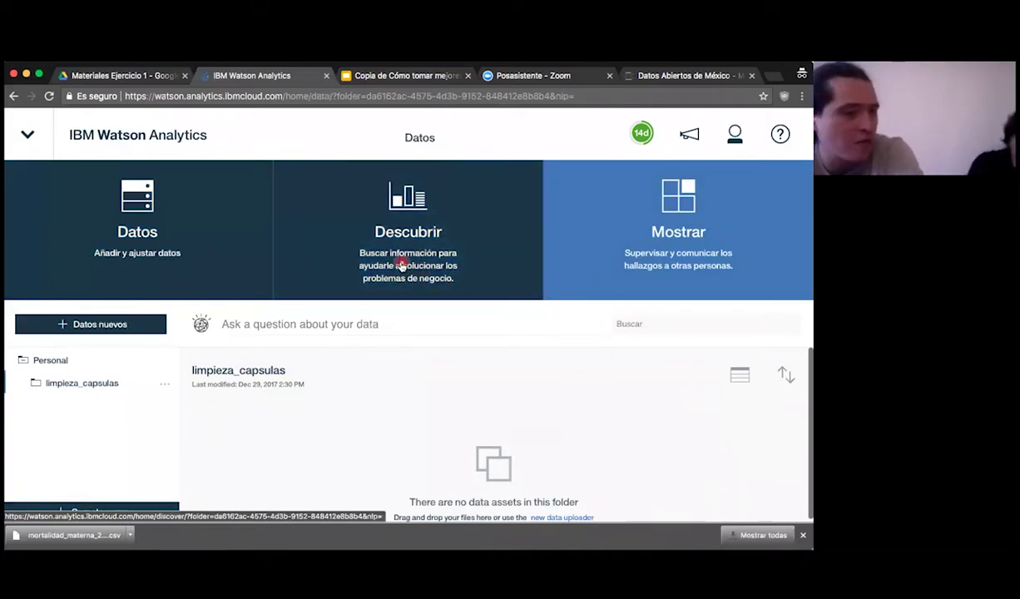
{"action": "left_click", "coordinate": [686, 251]}
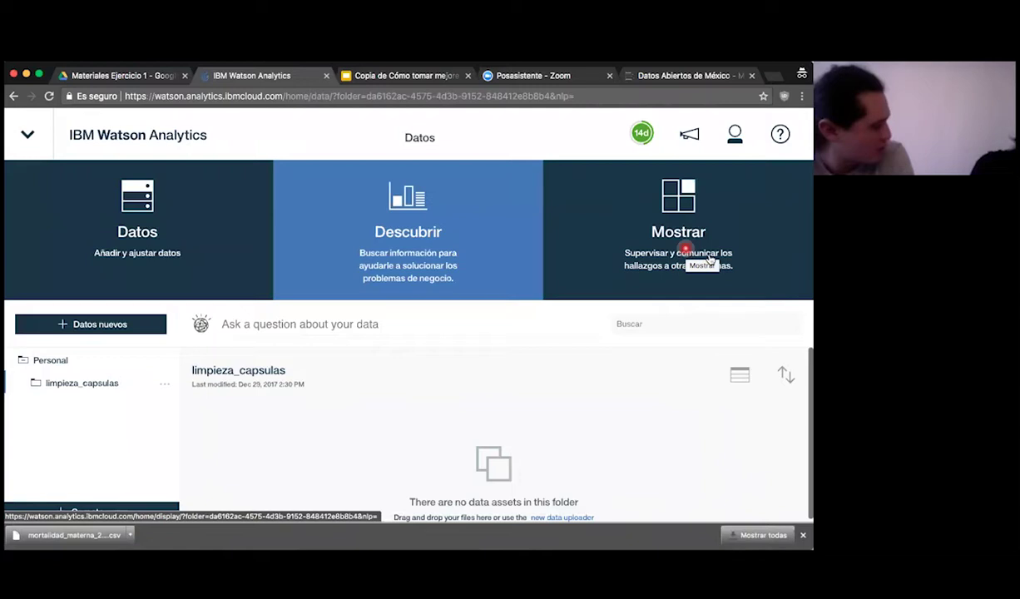
{"action": "left_click", "coordinate": [717, 248]}
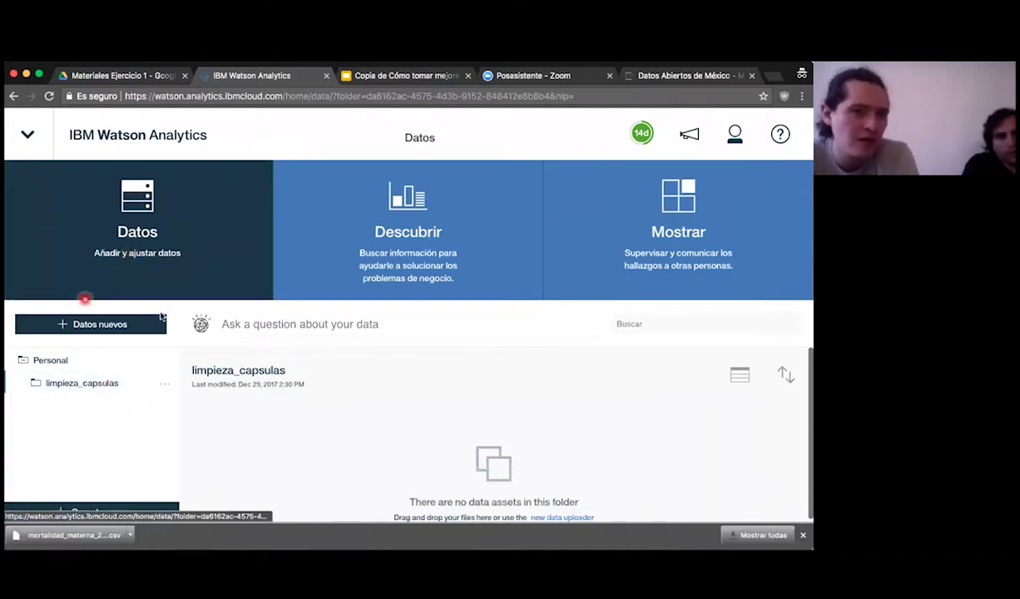
{"action": "left_click", "coordinate": [85, 324]}
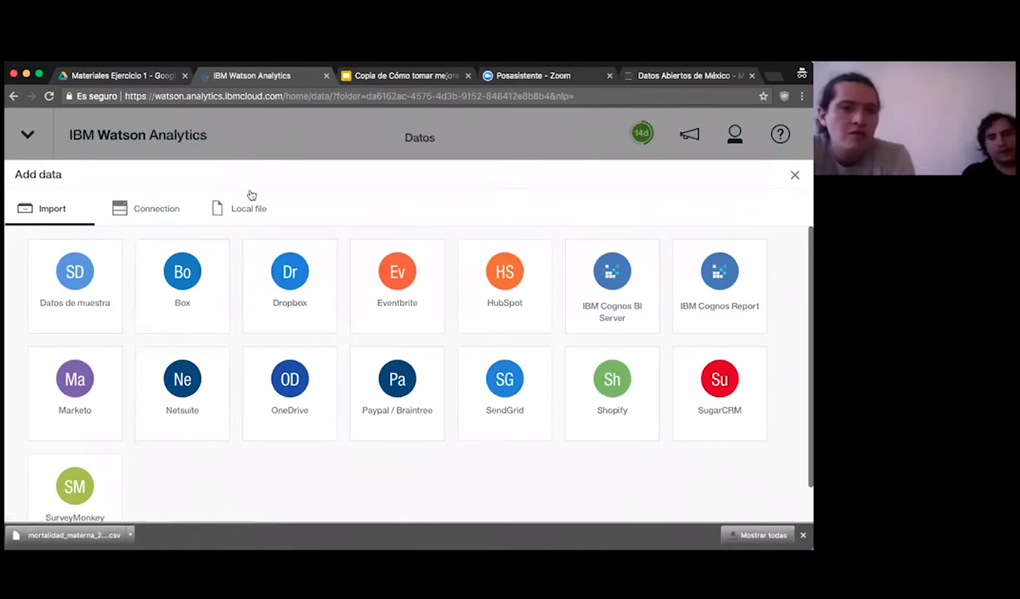
{"action": "left_click", "coordinate": [224, 206]}
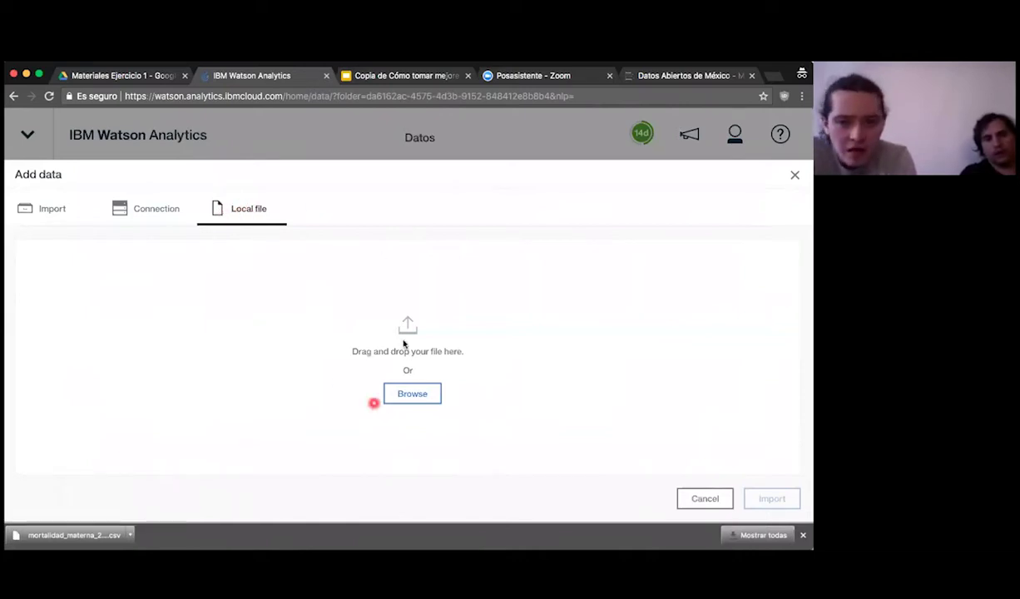
{"action": "left_click", "coordinate": [401, 394]}
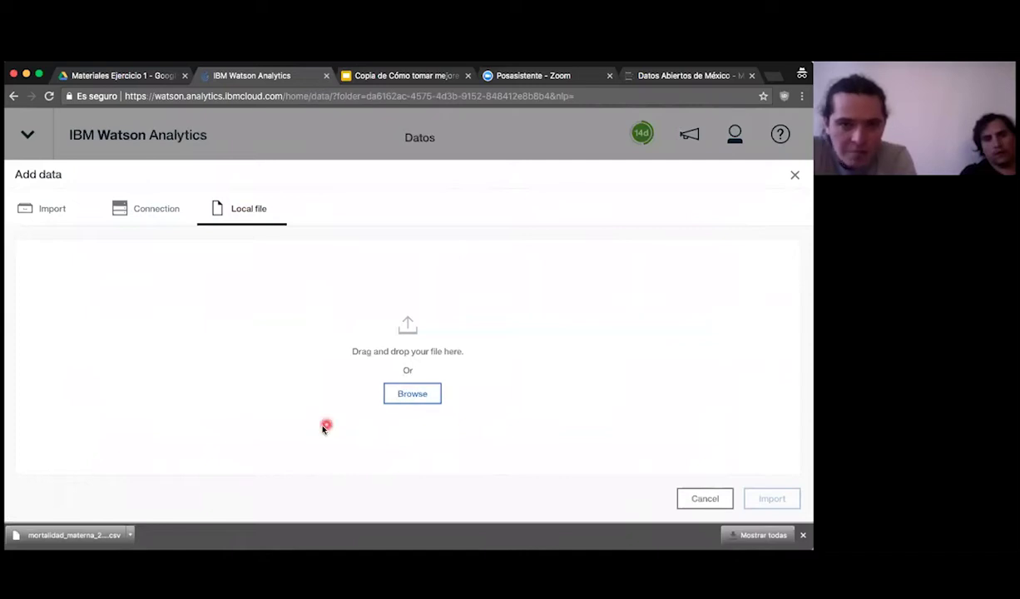
{"action": "left_click_drag", "start_coordinate": [76, 535], "coordinate": [331, 342]}
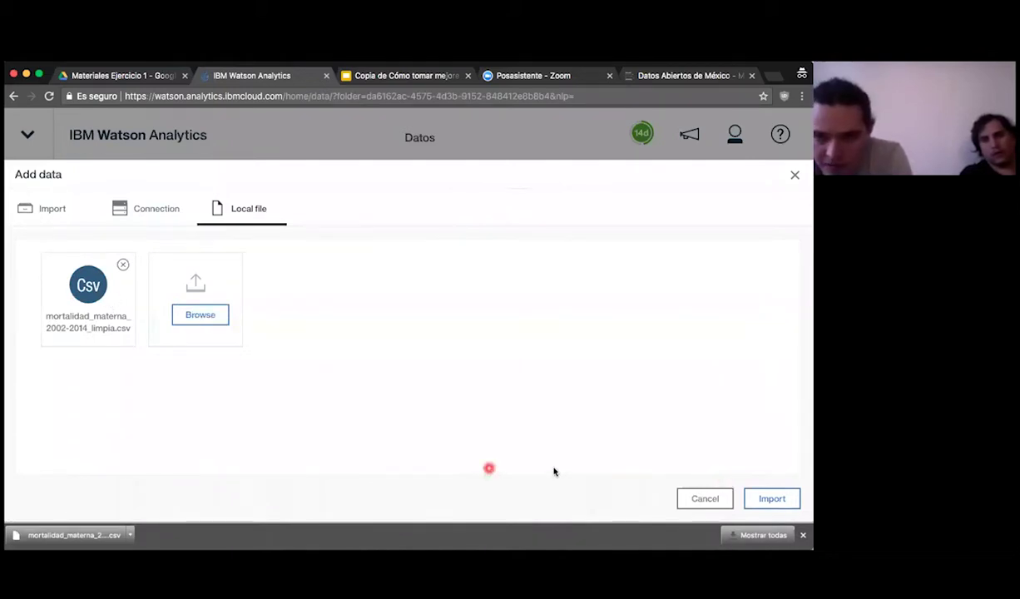
{"action": "left_click", "coordinate": [772, 501]}
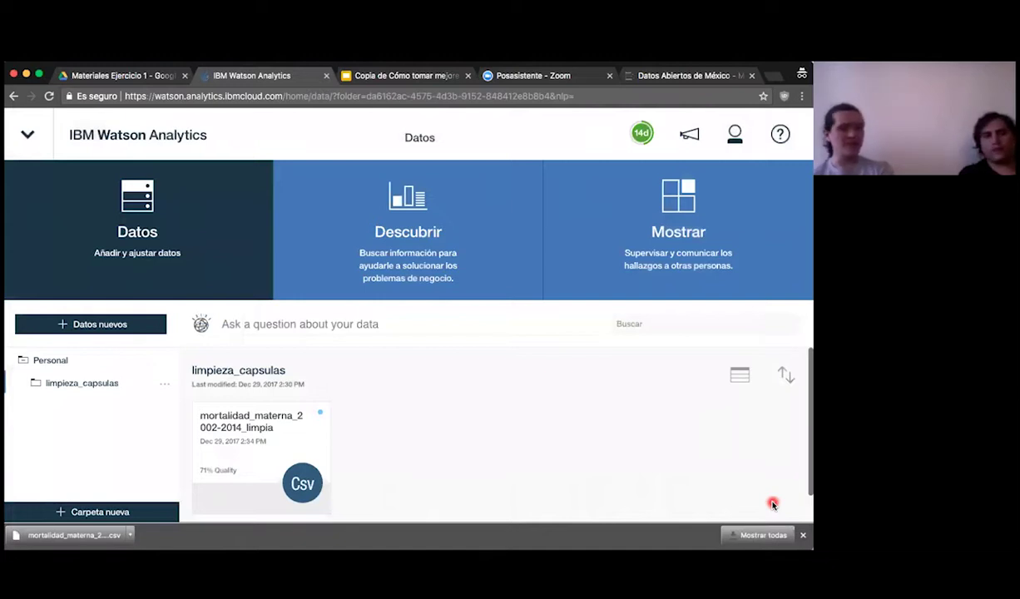
Step: Open the mortalidad_materna_2002-2014_limpia data asset in a new discovery set
{"action": "scroll", "coordinate": [402, 391], "scroll_direction": "down", "scroll_amount": 2}
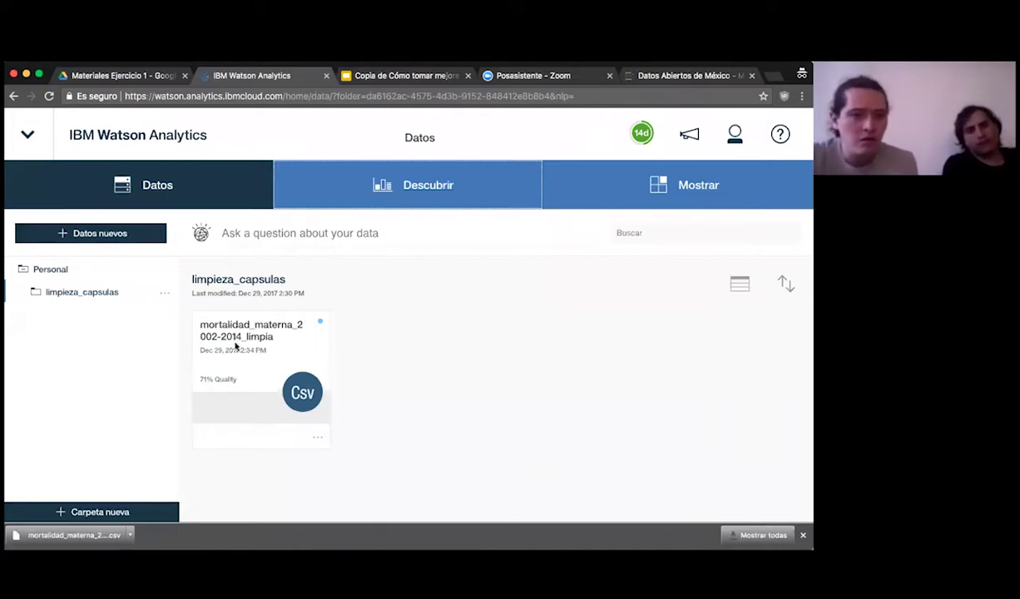
{"action": "left_click", "coordinate": [318, 437]}
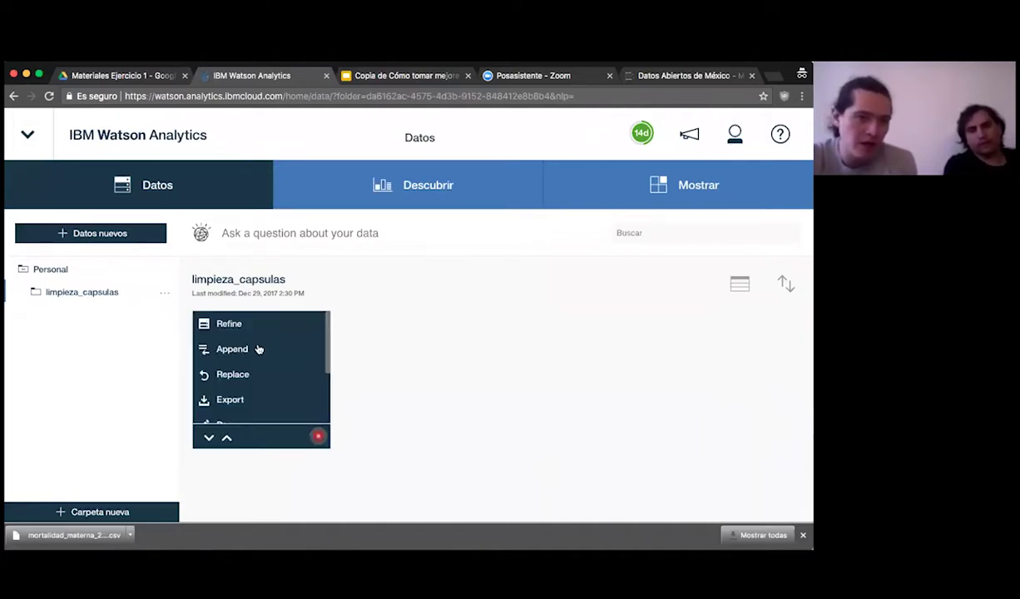
{"action": "left_click", "coordinate": [463, 409]}
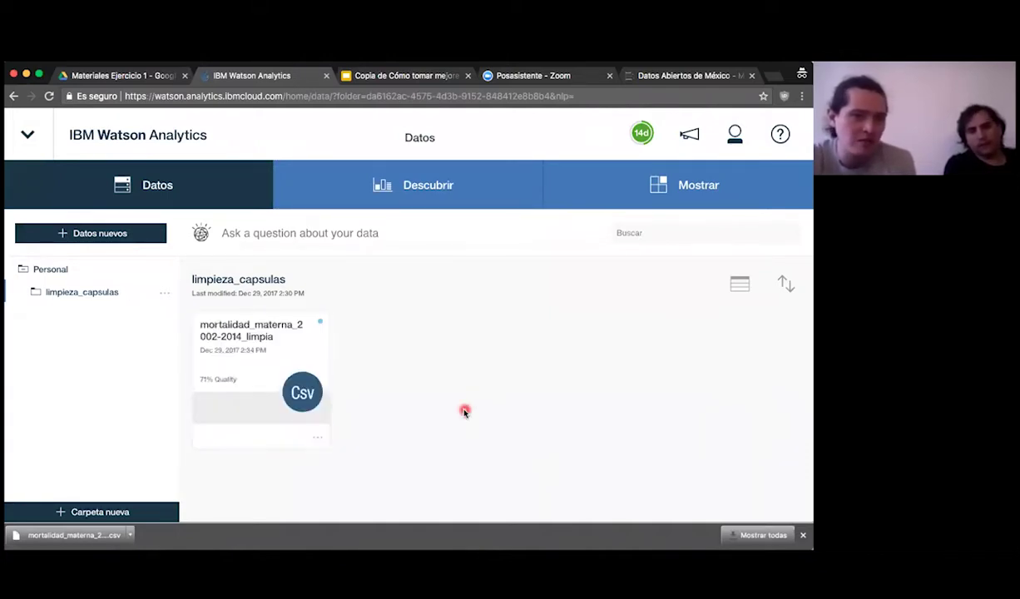
{"action": "left_click", "coordinate": [224, 329]}
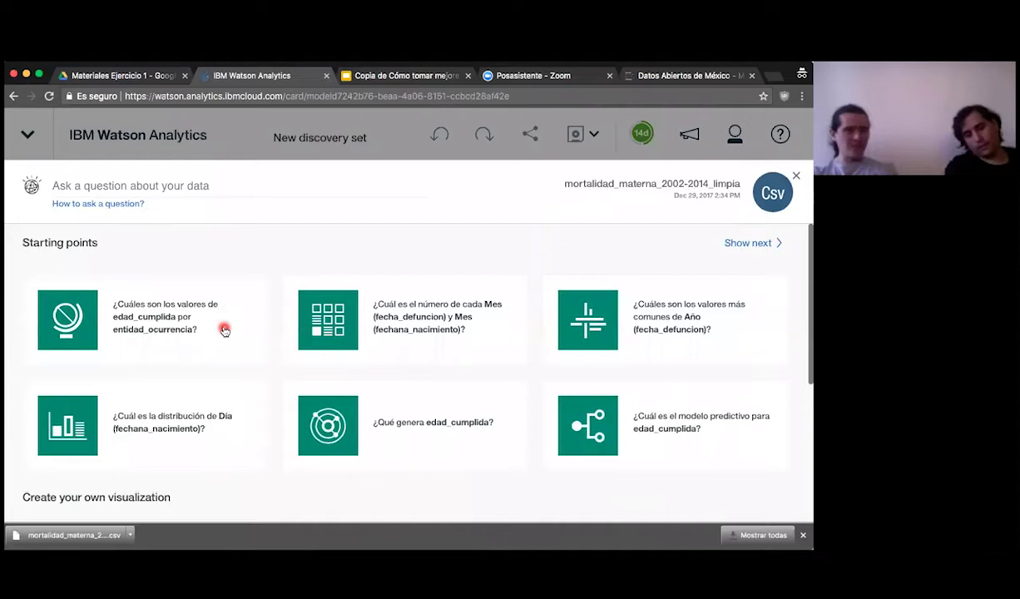
Step: Ask "cual es el mes con mas fecha defuncion" about the data and open the suggested trend over Mes (fecha_defuncion)
{"action": "left_click", "coordinate": [96, 185]}
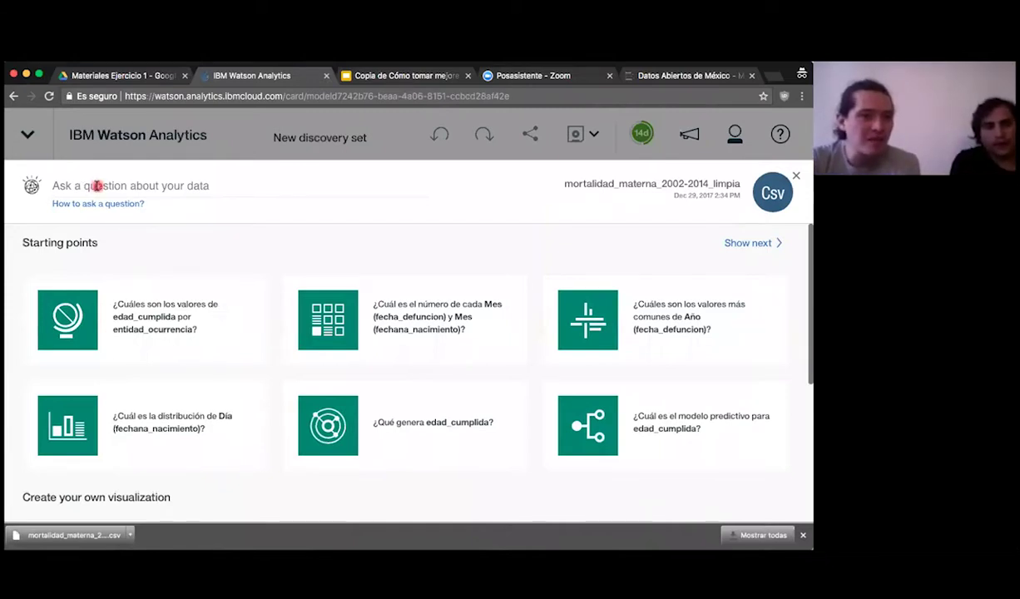
{"action": "left_click", "coordinate": [93, 213]}
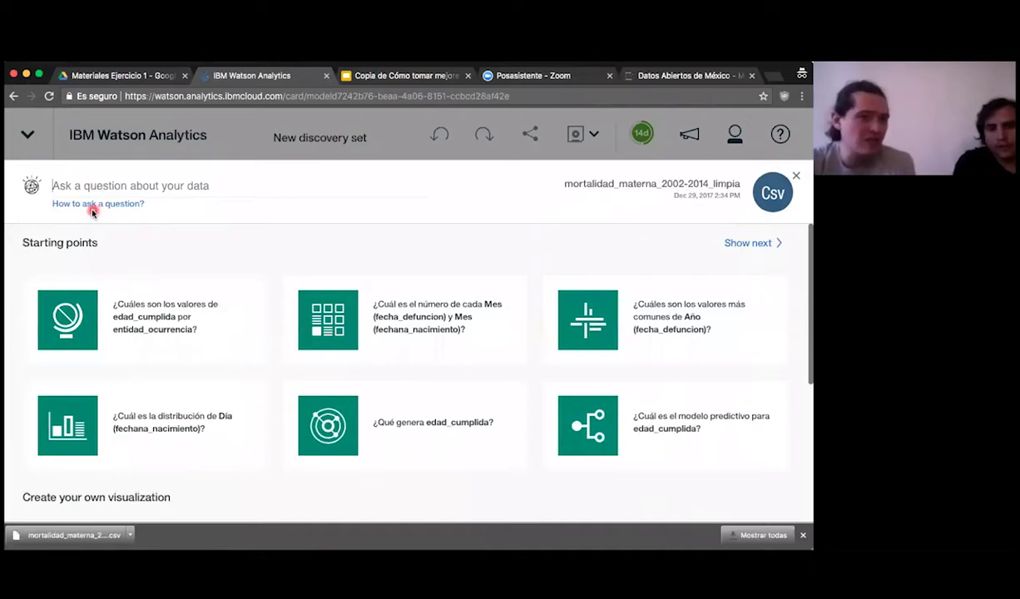
{"action": "left_click", "coordinate": [183, 188]}
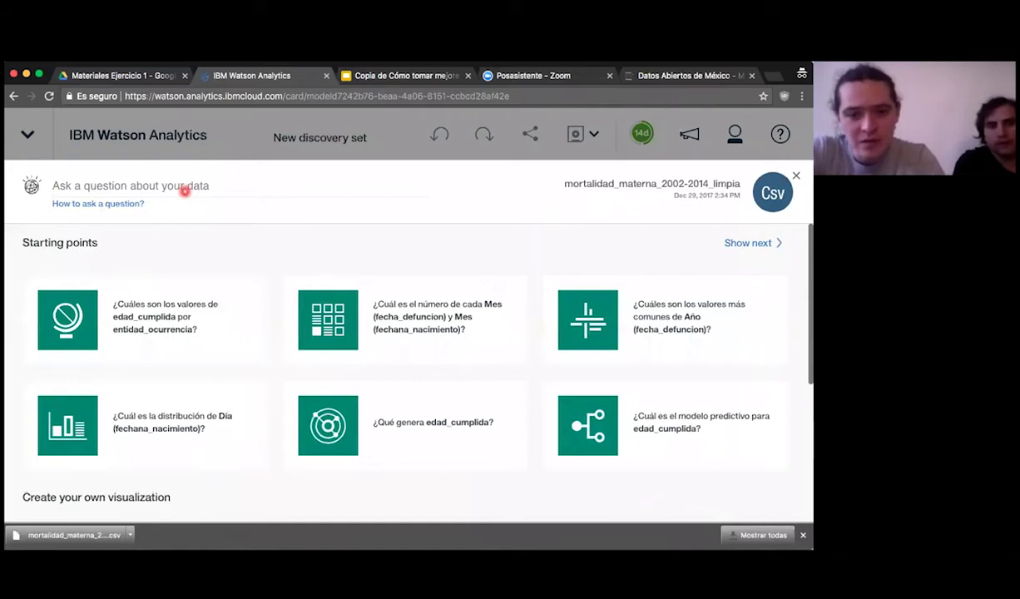
{"action": "type", "text": "cual es el mes con mas "}
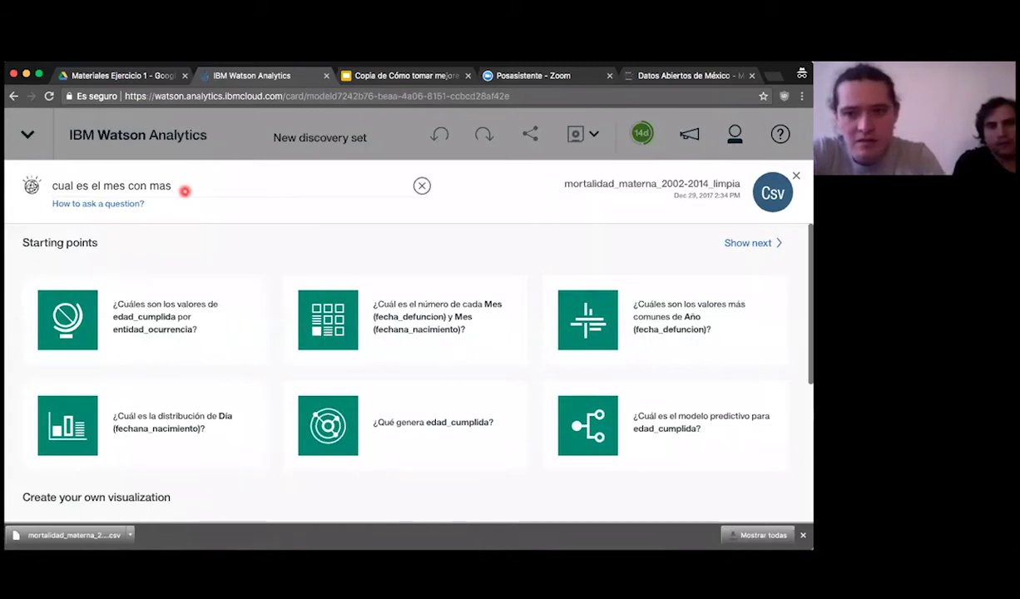
{"action": "type", "text": "fecvha defu"}
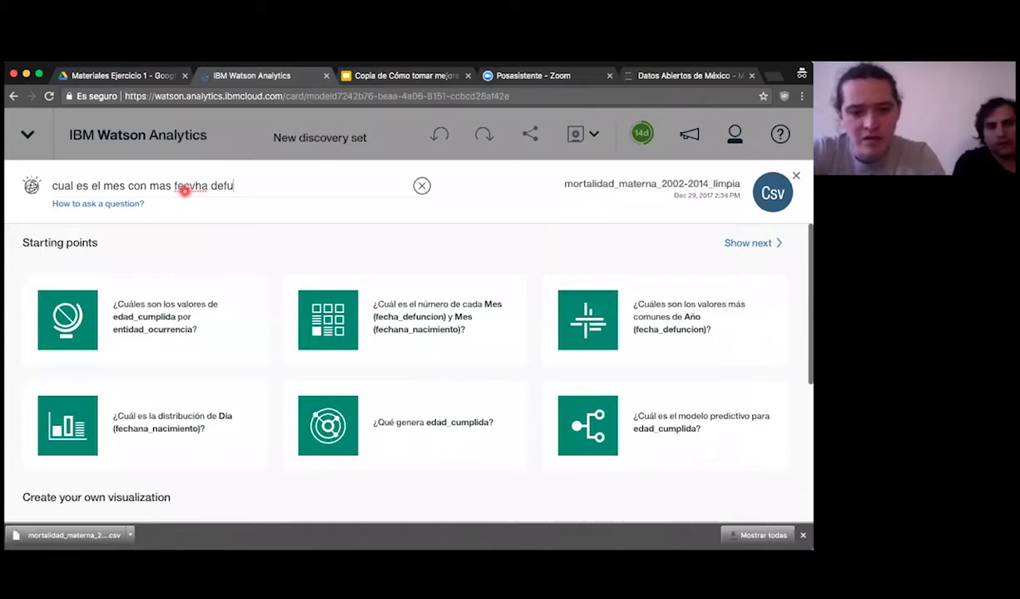
{"action": "type", "text": "ncion"}
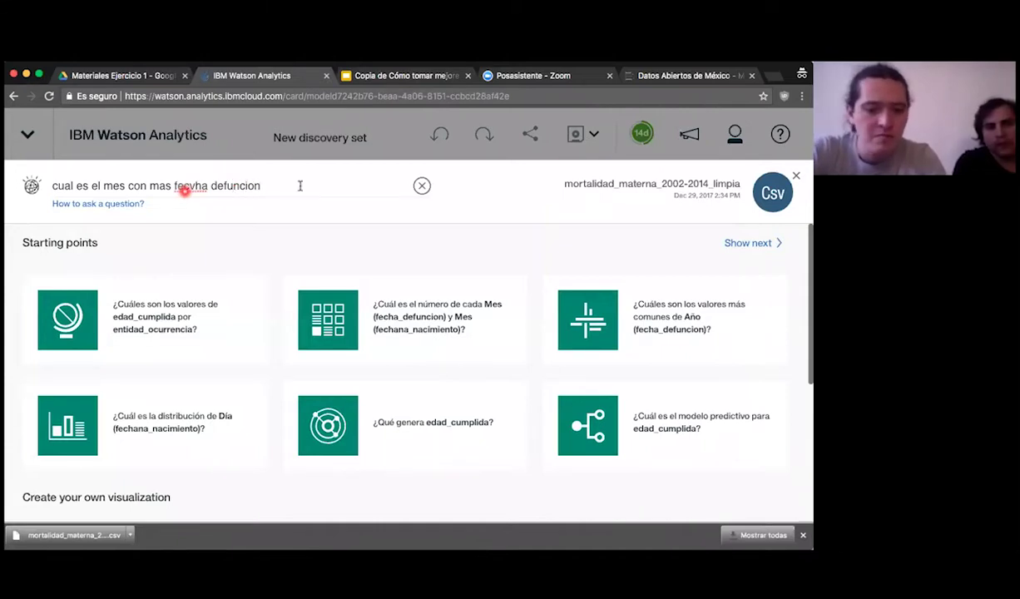
{"action": "left_click", "coordinate": [192, 184]}
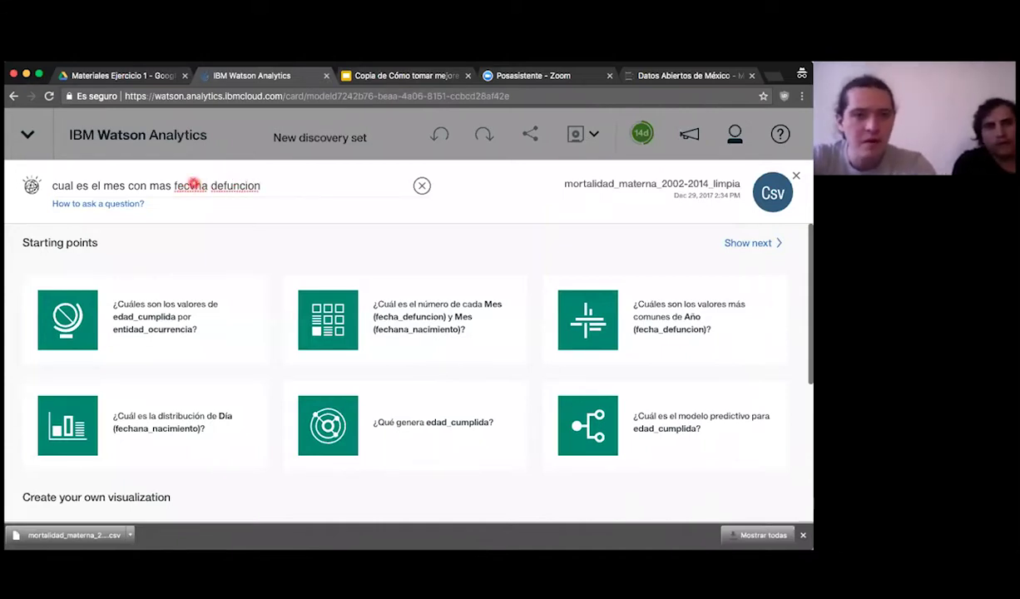
{"action": "key", "text": "BackSpace"}
{"action": "left_click", "coordinate": [306, 188]}
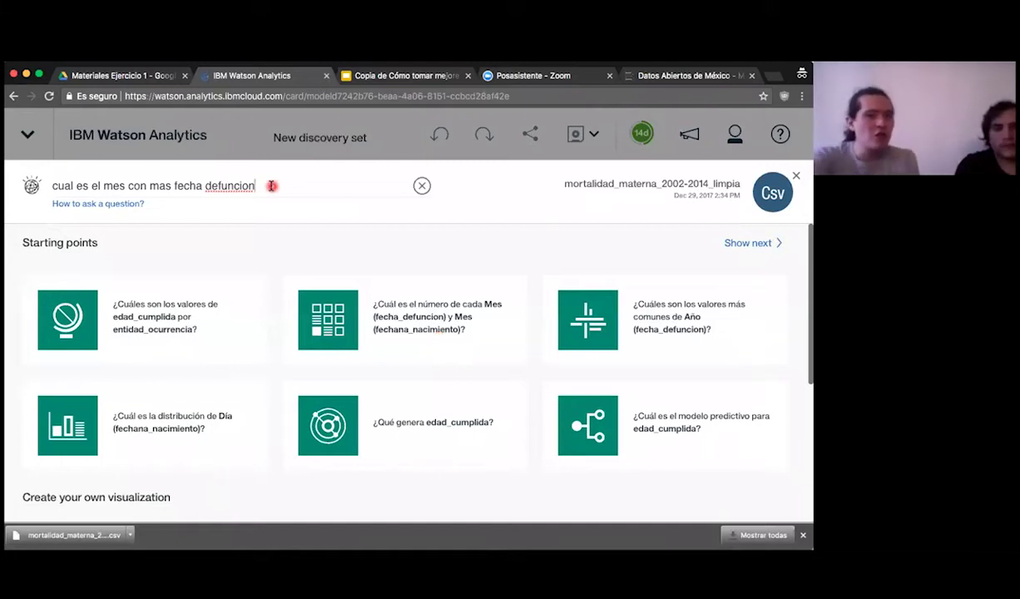
{"action": "key", "text": "Return"}
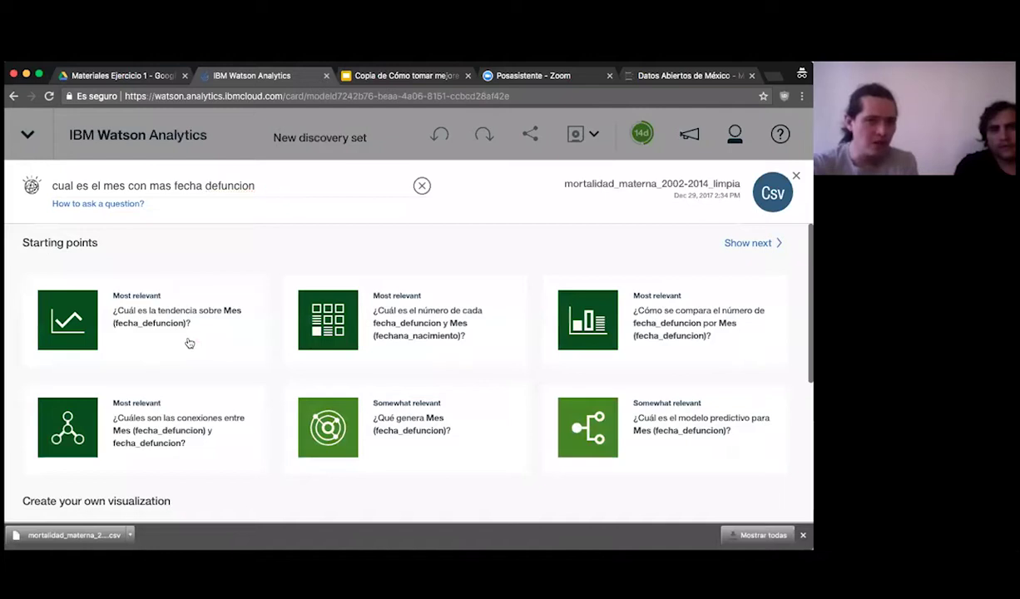
{"action": "left_click", "coordinate": [166, 323]}
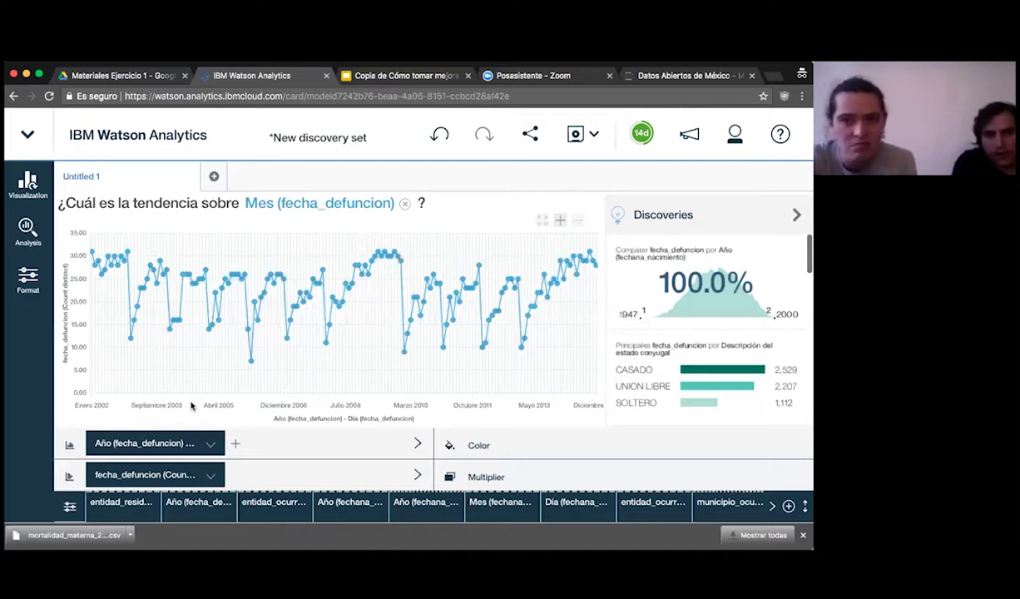
Step: Remove fecha_defuncion from the trend chart's y-axis, check the x-axis field's filter values, and leave the discovery set
{"action": "left_click", "coordinate": [209, 476]}
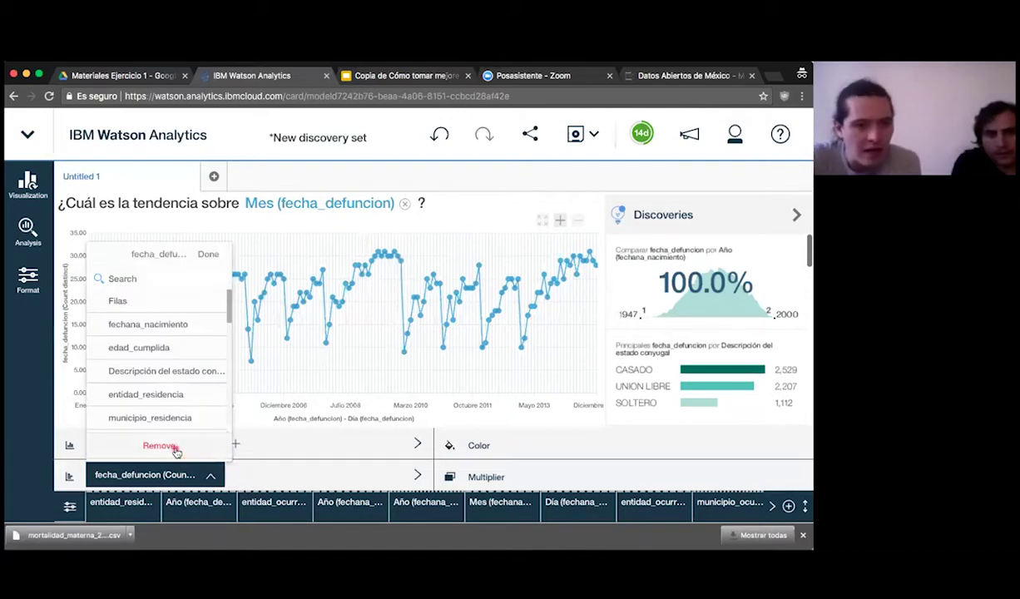
{"action": "left_click", "coordinate": [170, 443]}
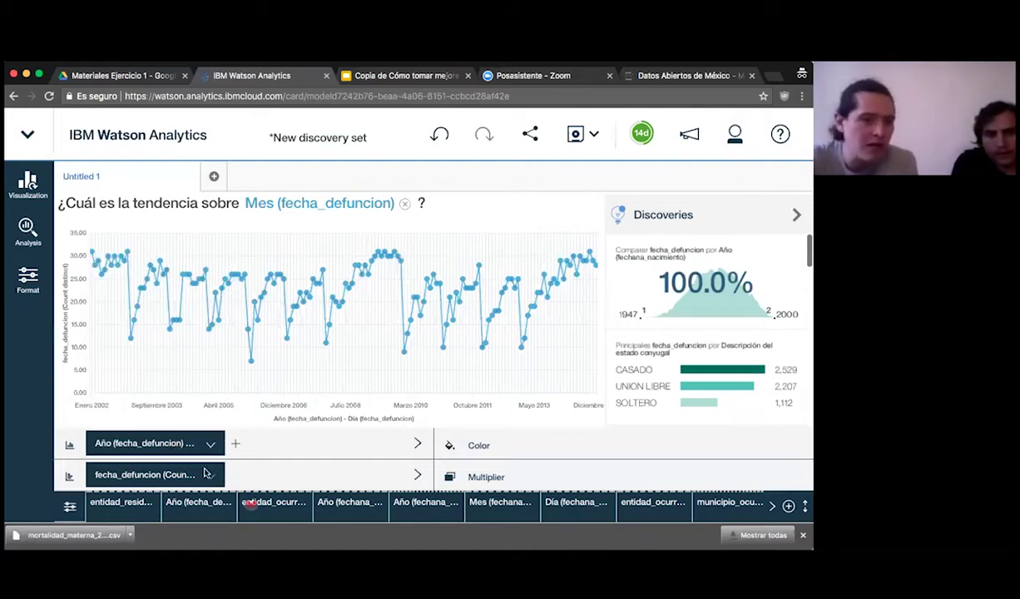
{"action": "left_click", "coordinate": [199, 477]}
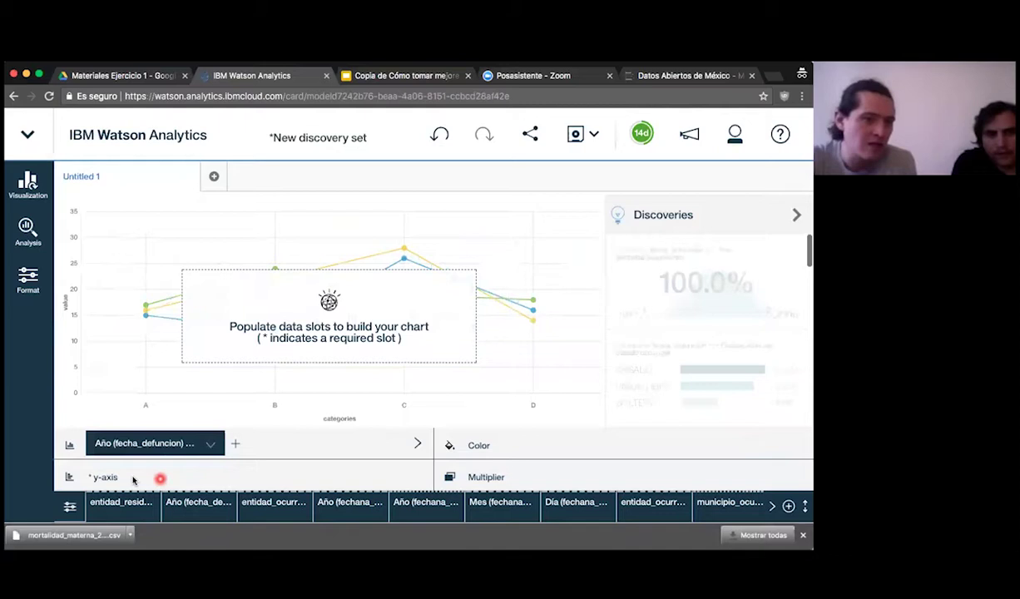
{"action": "left_click", "coordinate": [218, 445]}
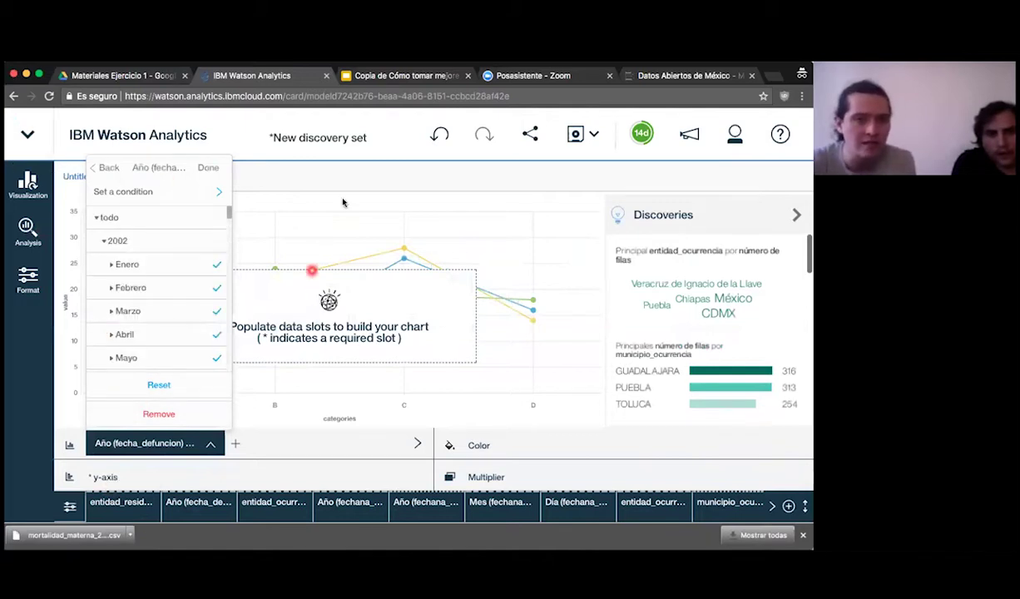
{"action": "left_click", "coordinate": [14, 97]}
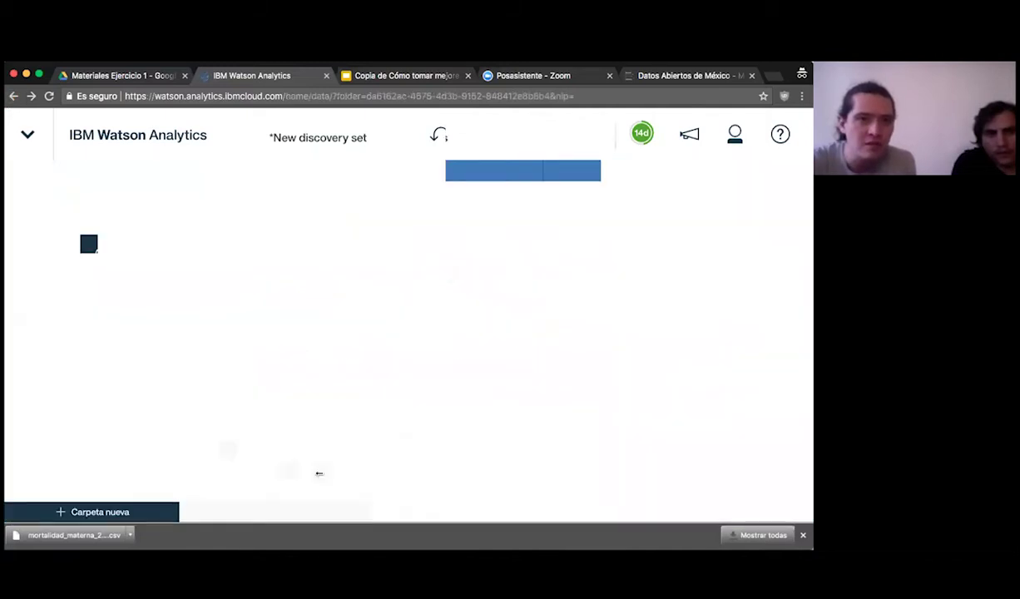
Step: Open the mortalidad_materna_2002-2014_limpia data in a new discovery set and ask "cuales son los valores mas comunes en fecha_defuncion"
{"action": "left_click", "coordinate": [249, 420]}
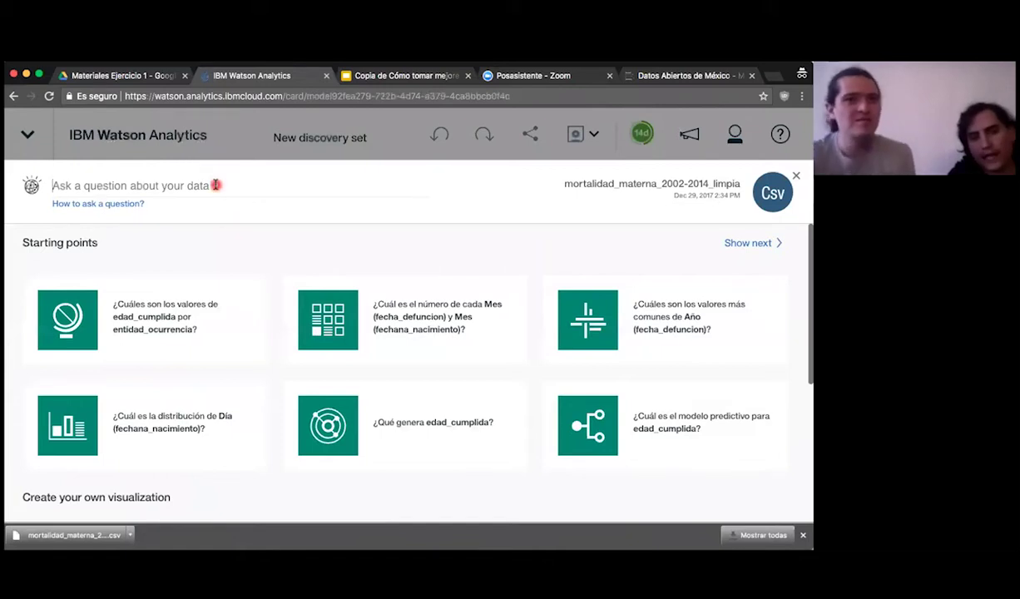
{"action": "type", "text": "cua"}
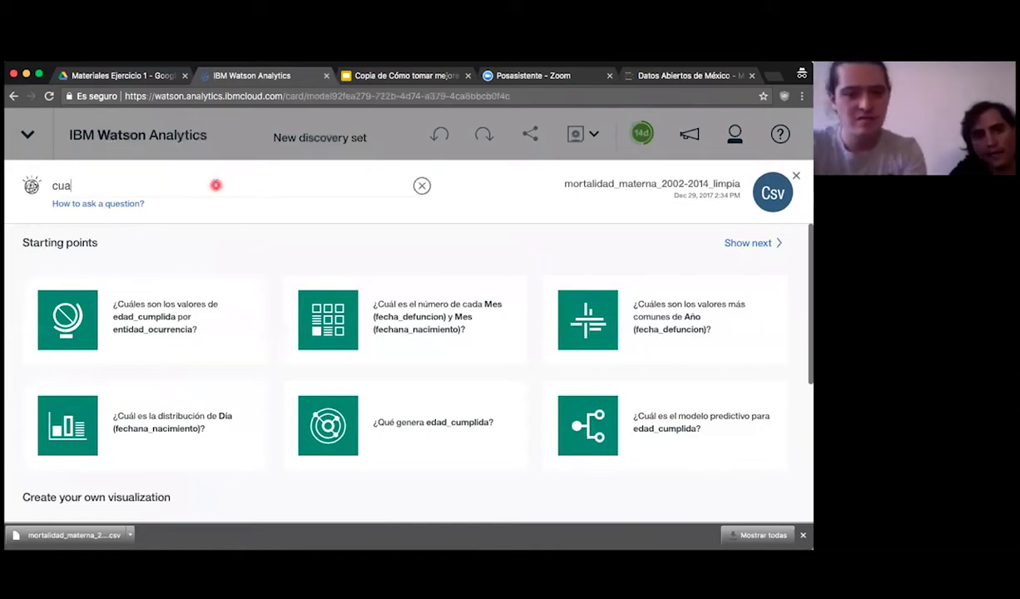
{"action": "type", "text": "les son"}
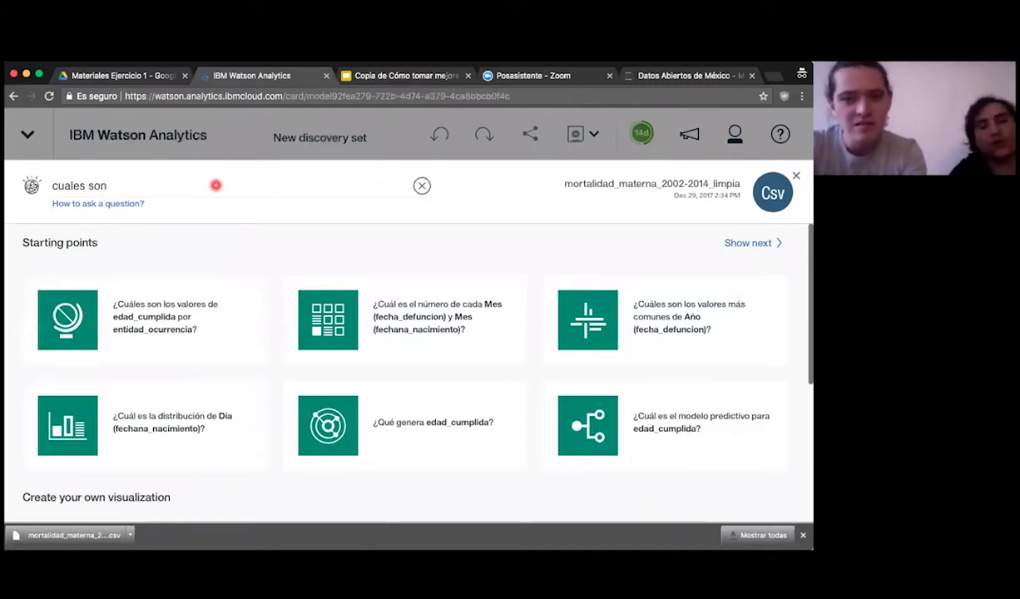
{"action": "type", "text": " los"}
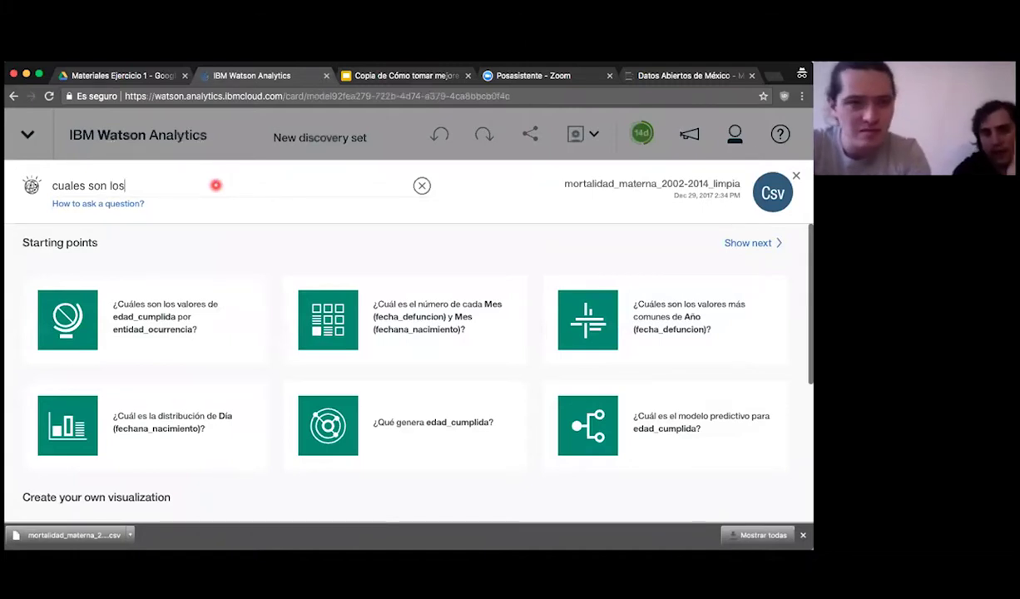
{"action": "type", "text": " valores m"}
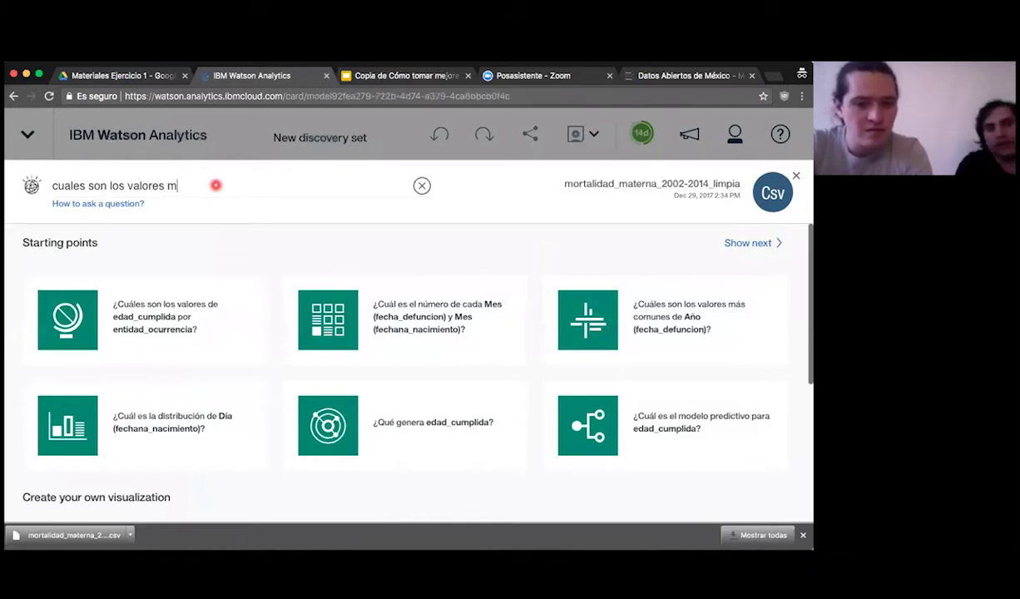
{"action": "type", "text": "as comunes"}
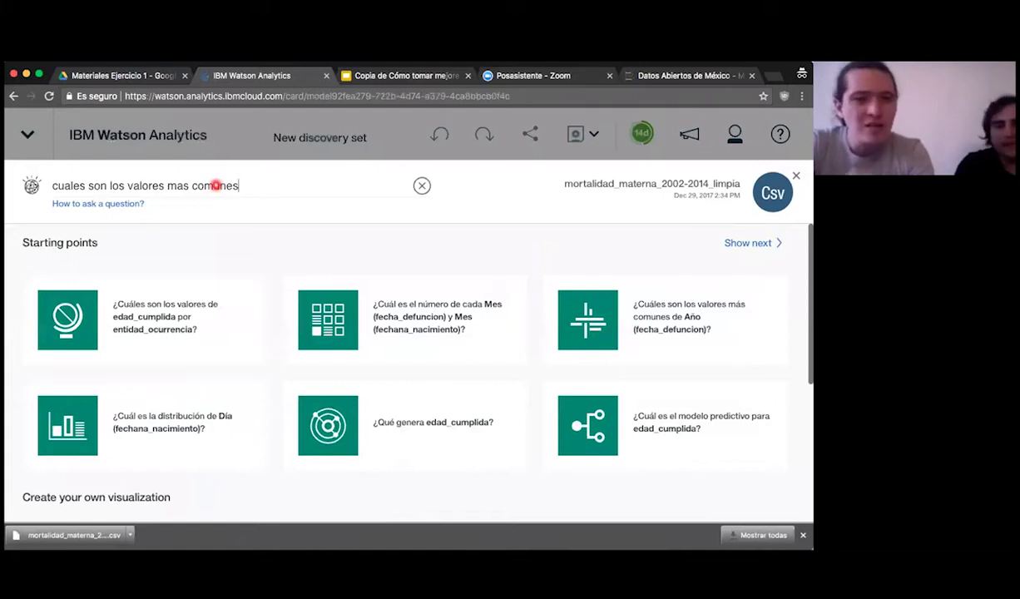
{"action": "type", "text": " en"}
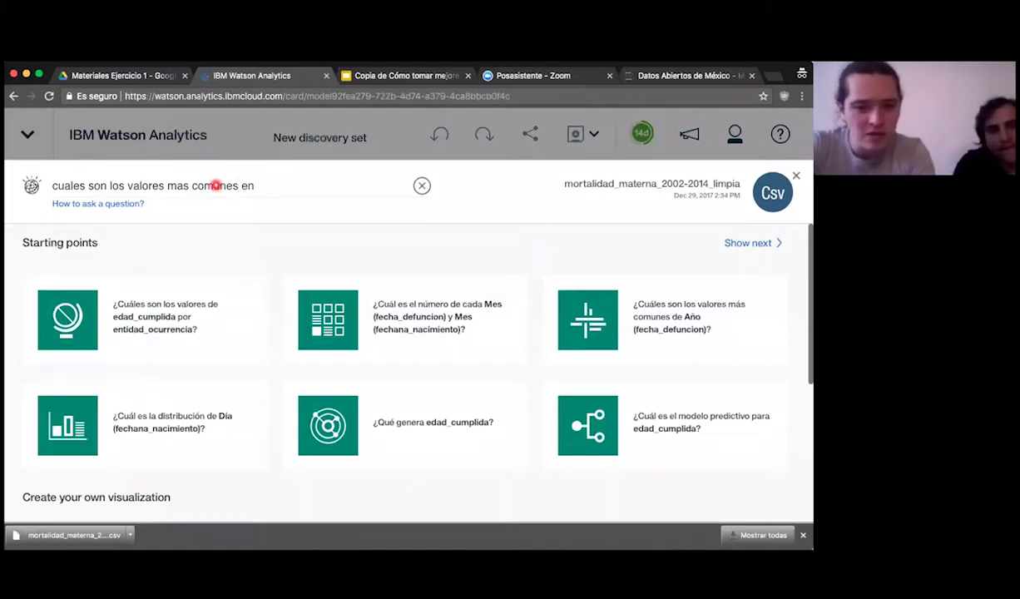
{"action": "type", "text": " fecha_defuncion"}
{"action": "key", "text": "Return"}
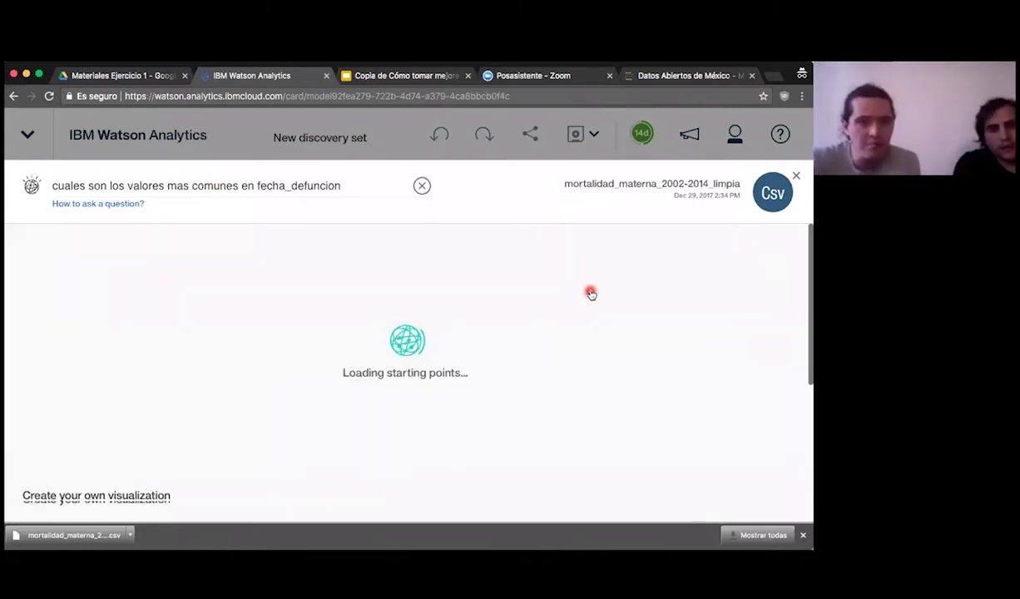
Step: Open the most relevant starting point, "¿Cuáles son los valores más comunes de fecha_defuncion?", as a visualization
{"action": "left_click", "coordinate": [112, 321]}
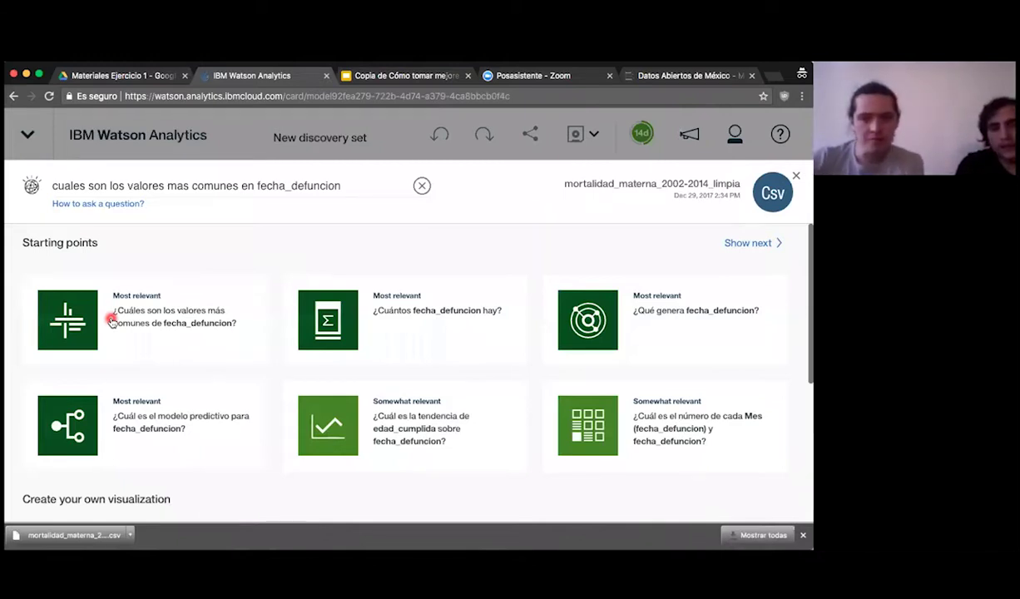
{"action": "left_click", "coordinate": [335, 440]}
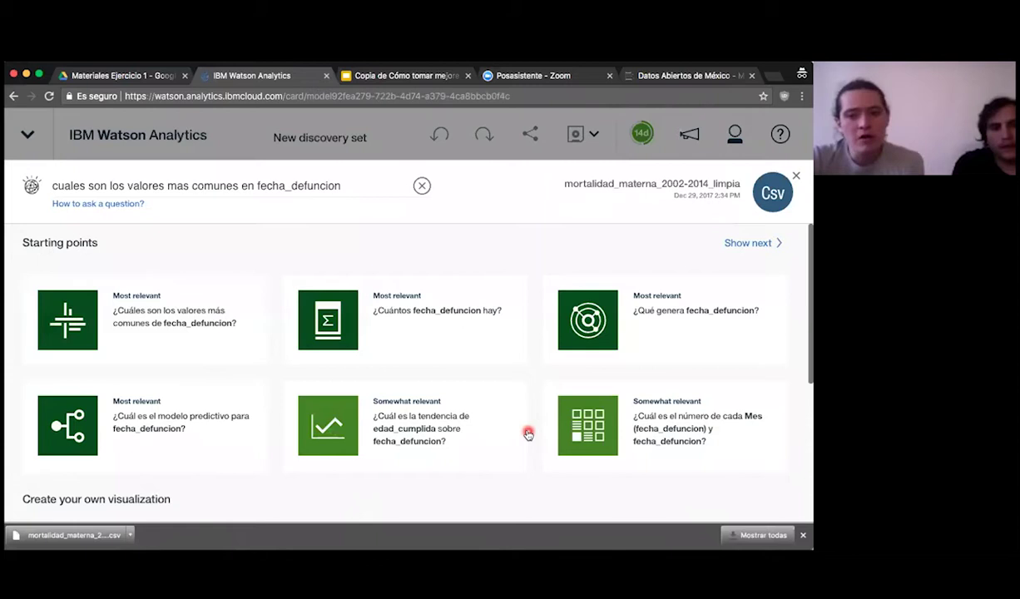
{"action": "left_click", "coordinate": [694, 371]}
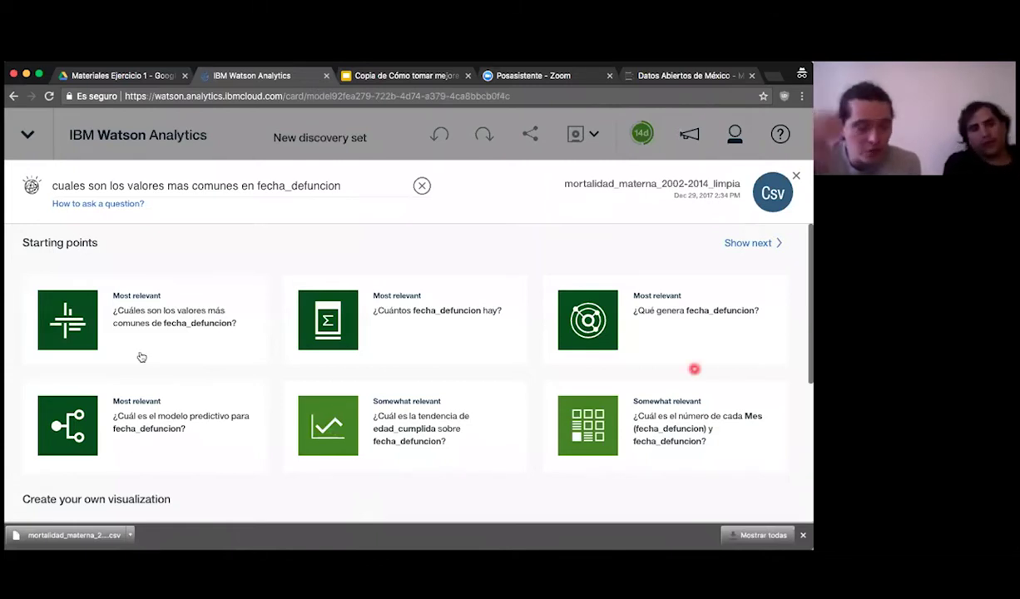
{"action": "left_click", "coordinate": [82, 327]}
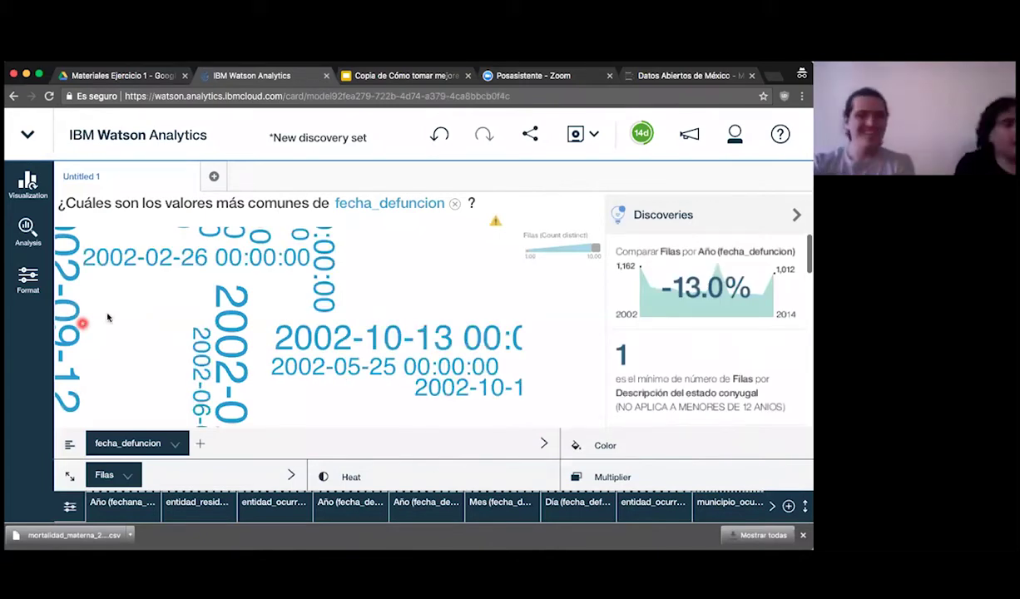
{"action": "left_click", "coordinate": [257, 527]}
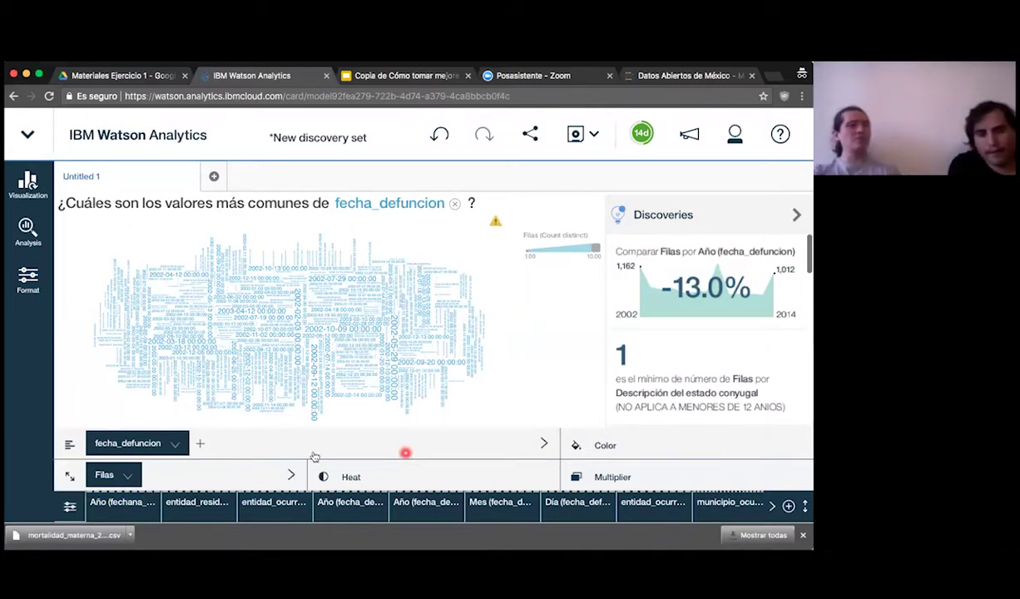
Step: Replace fecha_defuncion with Mes (fecha_defuncion) as the field shown in the word cloud
{"action": "left_click", "coordinate": [175, 447]}
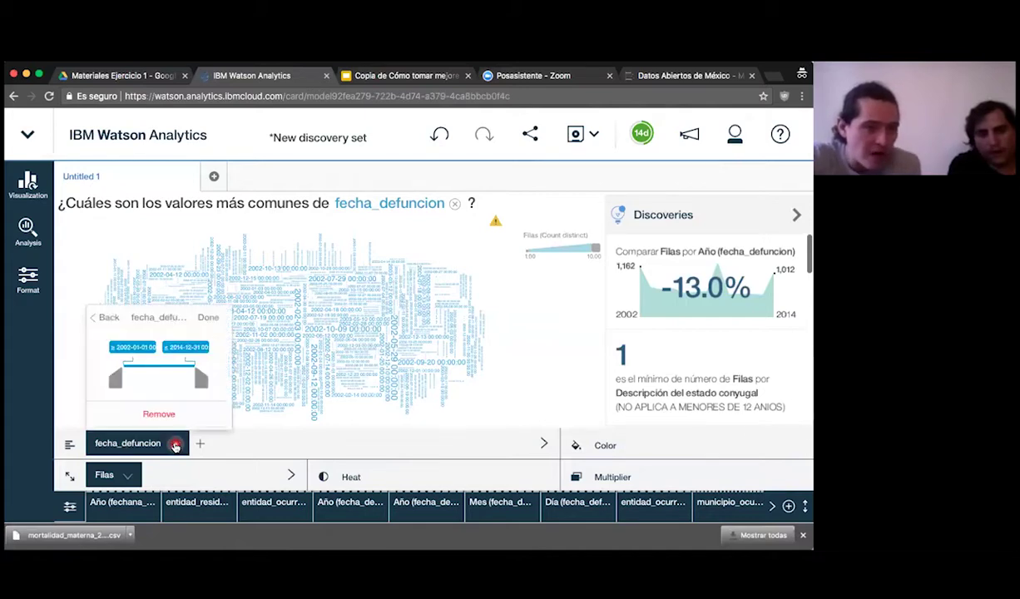
{"action": "left_click", "coordinate": [108, 317]}
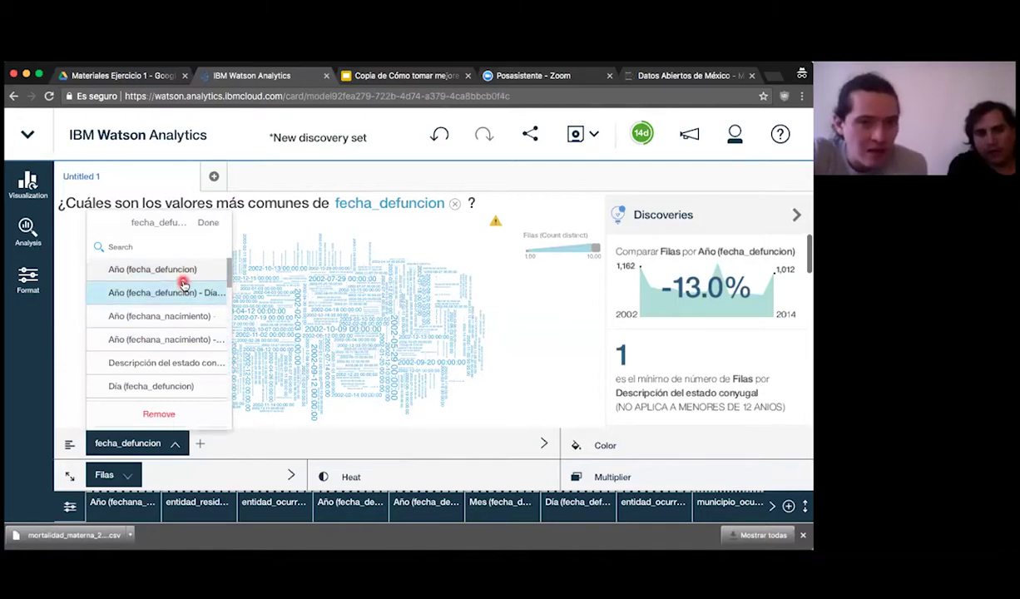
{"action": "left_click", "coordinate": [152, 269]}
{"action": "scroll", "coordinate": [163, 357], "scroll_direction": "down", "scroll_amount": 3}
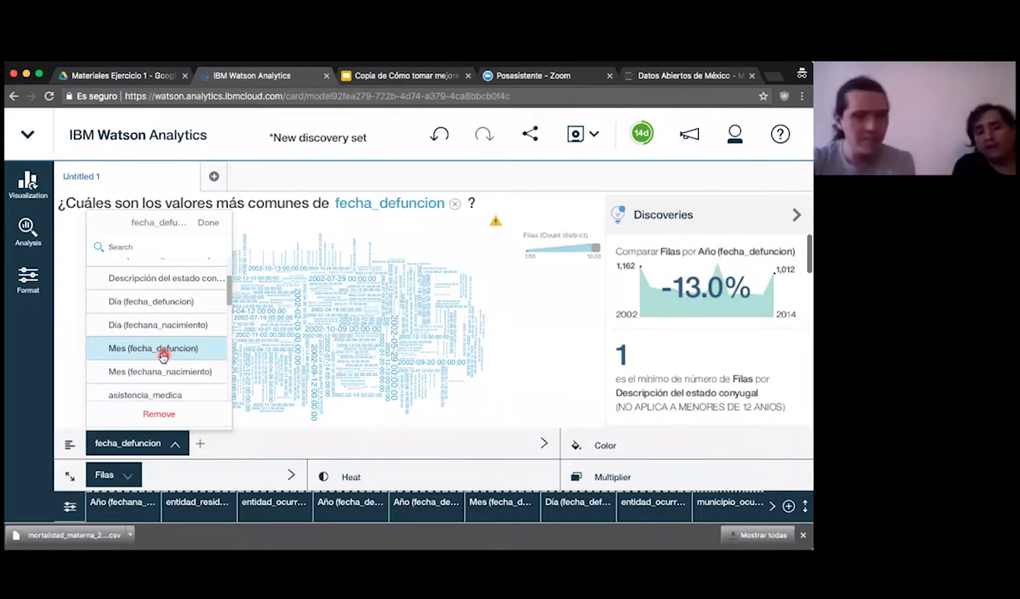
{"action": "scroll", "coordinate": [168, 357], "scroll_direction": "down", "scroll_amount": 1}
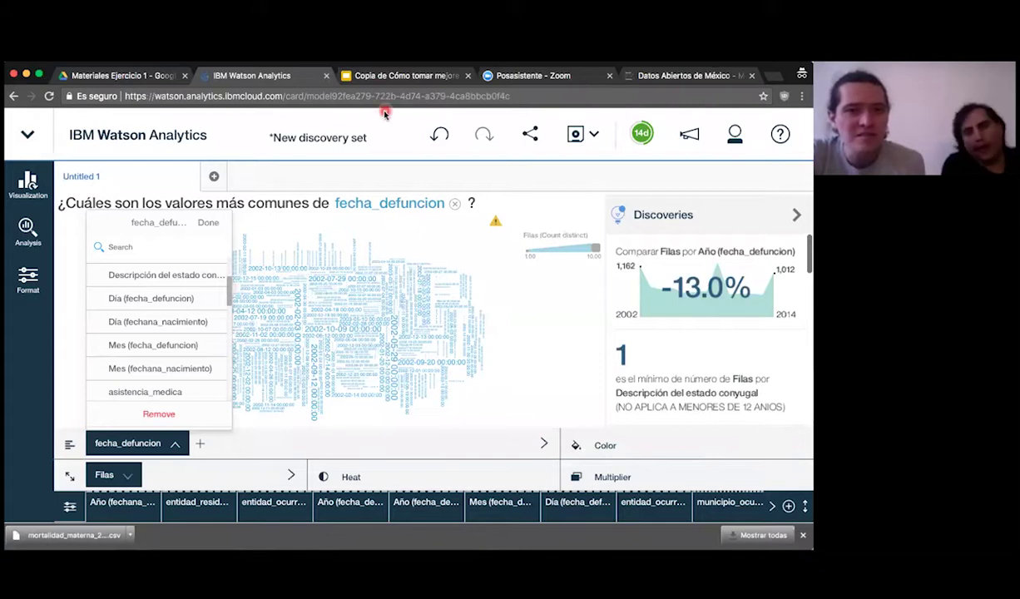
{"action": "left_click", "coordinate": [168, 343]}
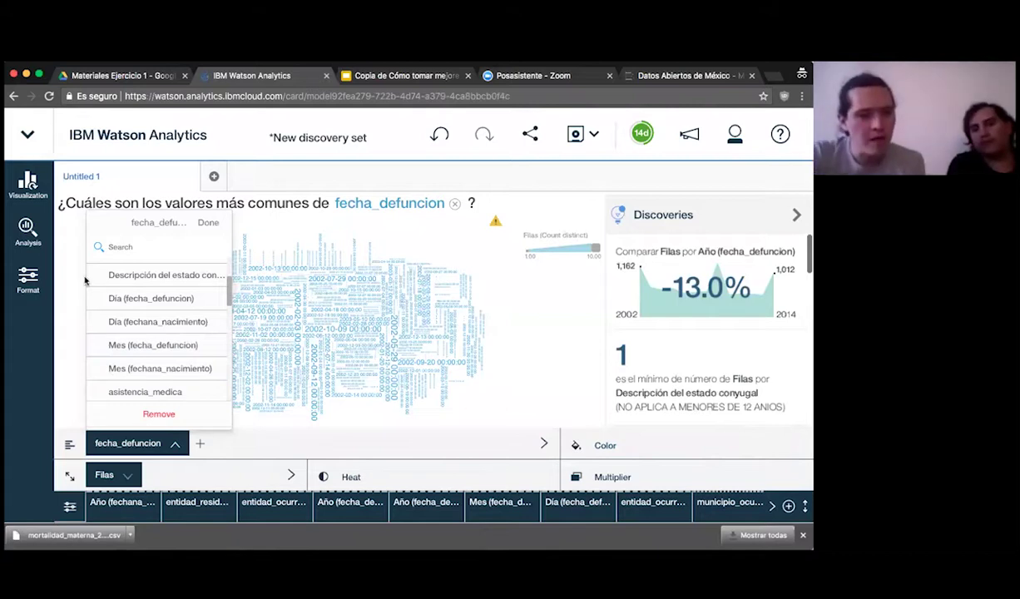
{"action": "left_click", "coordinate": [253, 472]}
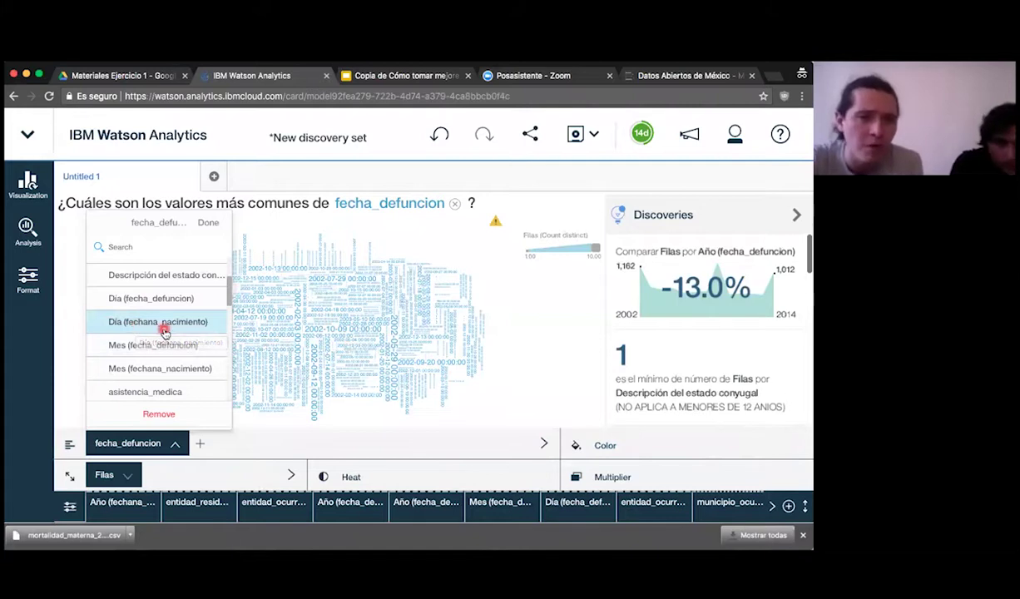
{"action": "scroll", "coordinate": [164, 332], "scroll_direction": "up", "scroll_amount": 3}
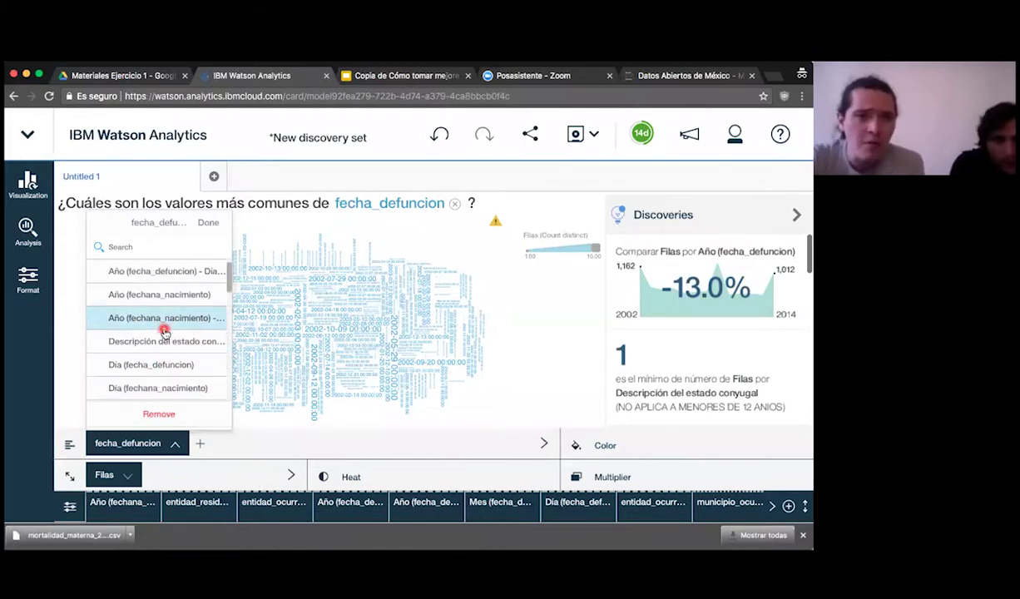
{"action": "scroll", "coordinate": [164, 332], "scroll_direction": "up", "scroll_amount": 1}
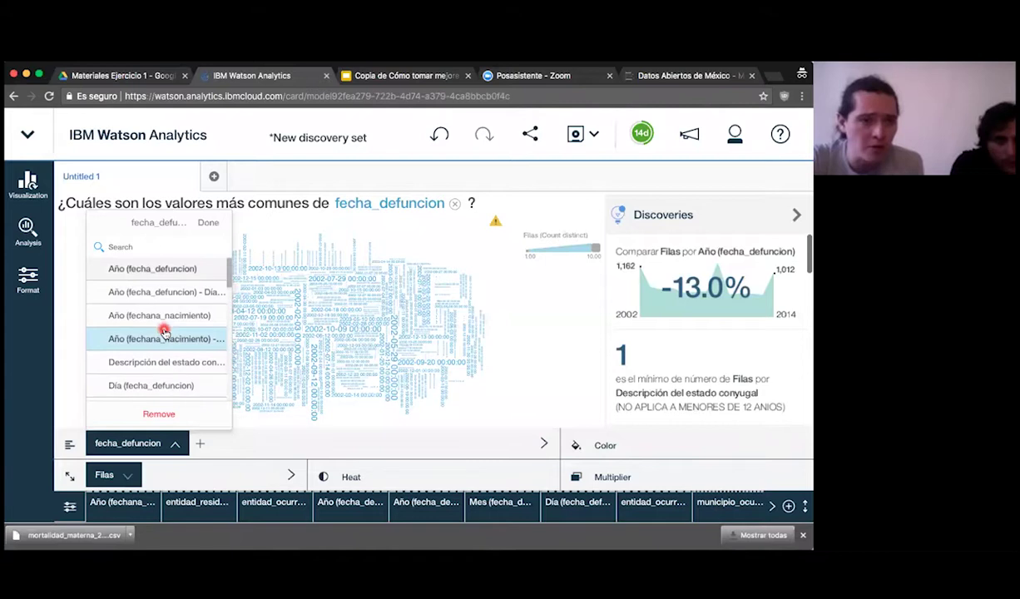
{"action": "scroll", "coordinate": [164, 332], "scroll_direction": "down", "scroll_amount": 5}
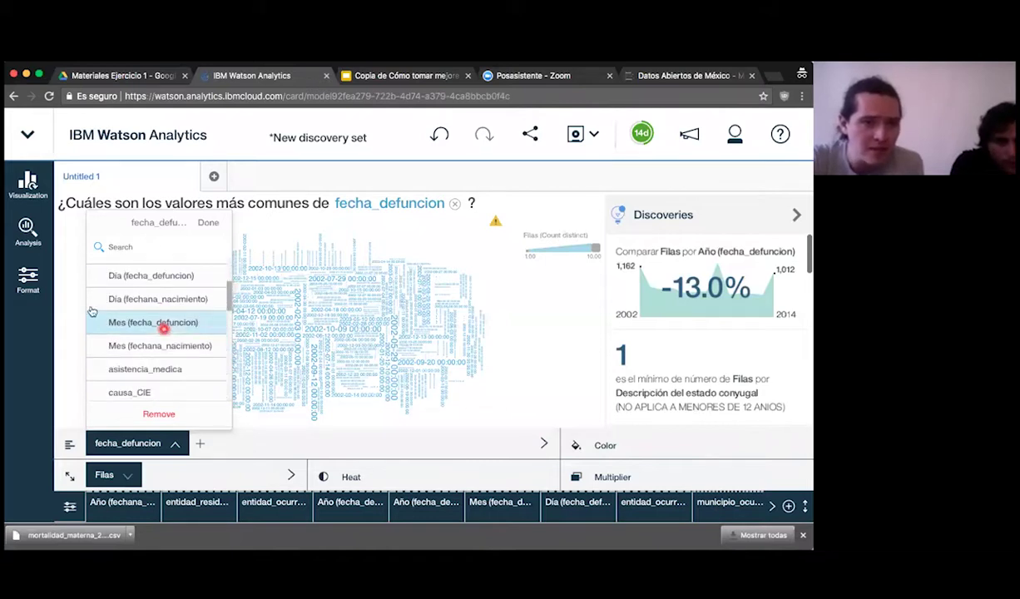
{"action": "left_click", "coordinate": [175, 326]}
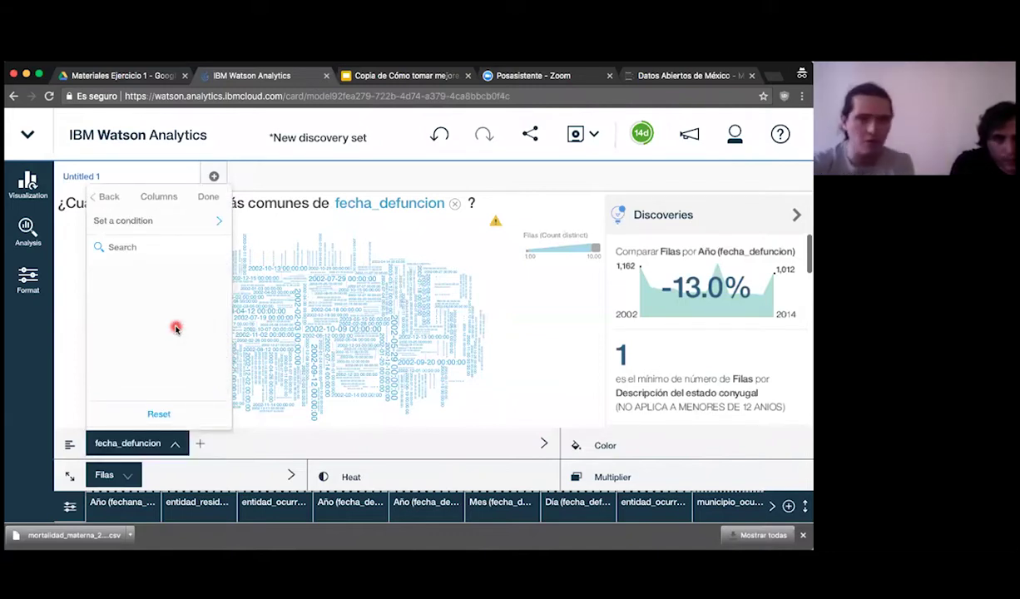
{"action": "left_click", "coordinate": [505, 398]}
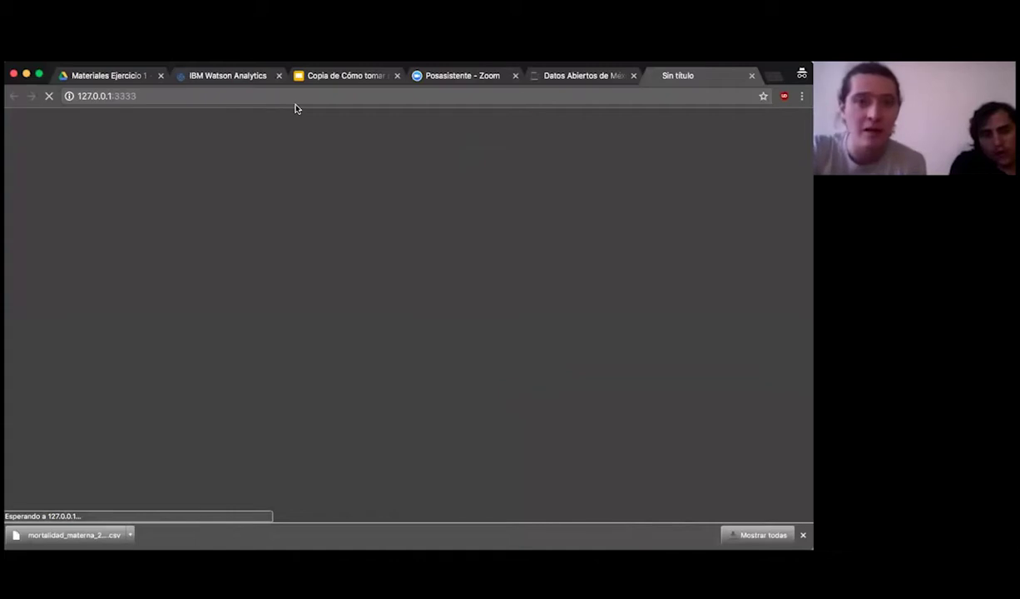
Step: Return to the IBM Watson Analytics word cloud and inspect the row counts for Diciembre, Noviembre and Septiembre
{"action": "left_click", "coordinate": [223, 81]}
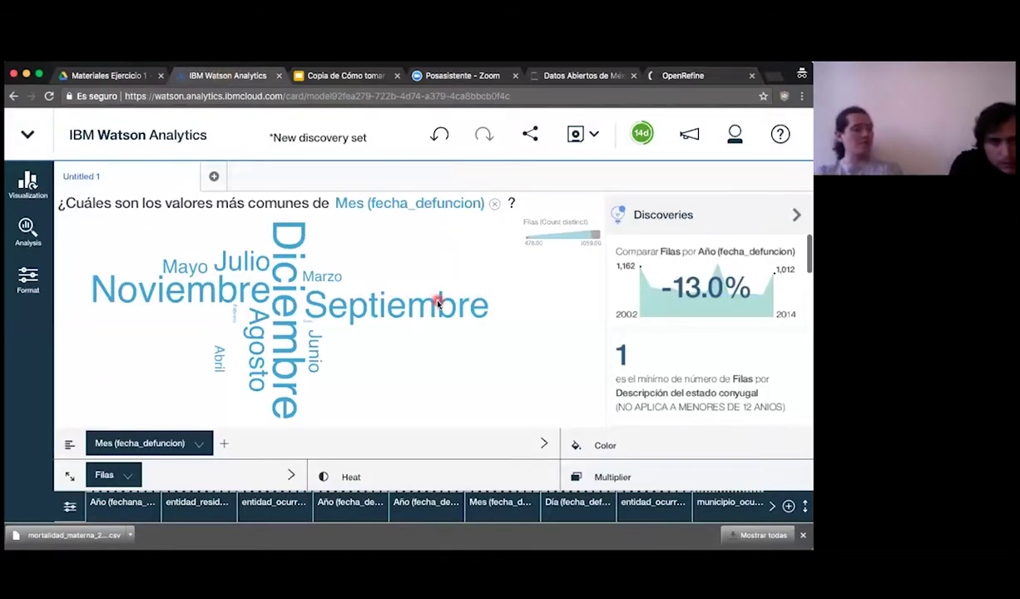
{"action": "mouse_move", "coordinate": [438, 305]}
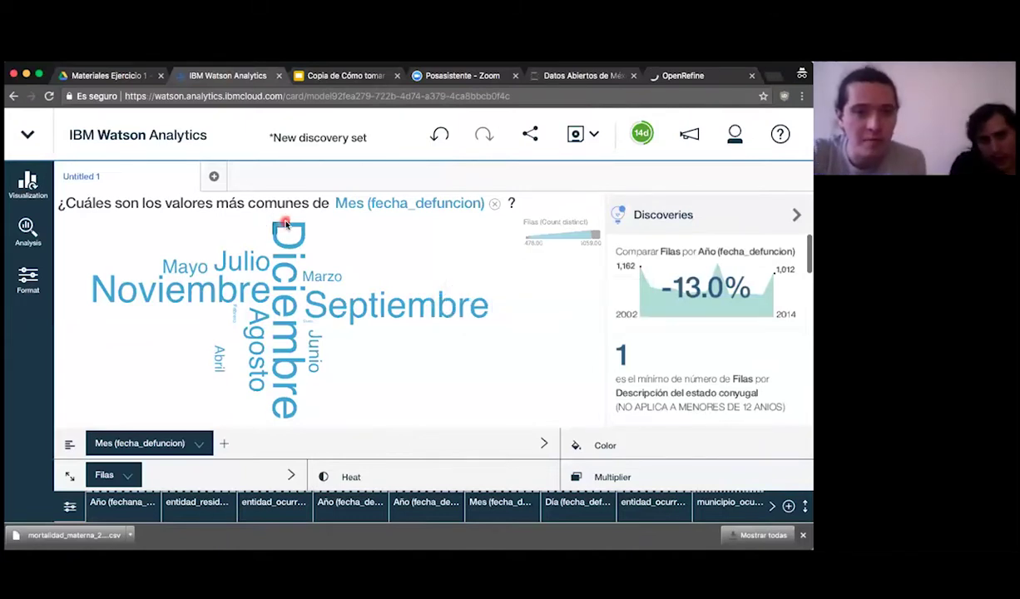
{"action": "mouse_move", "coordinate": [285, 224]}
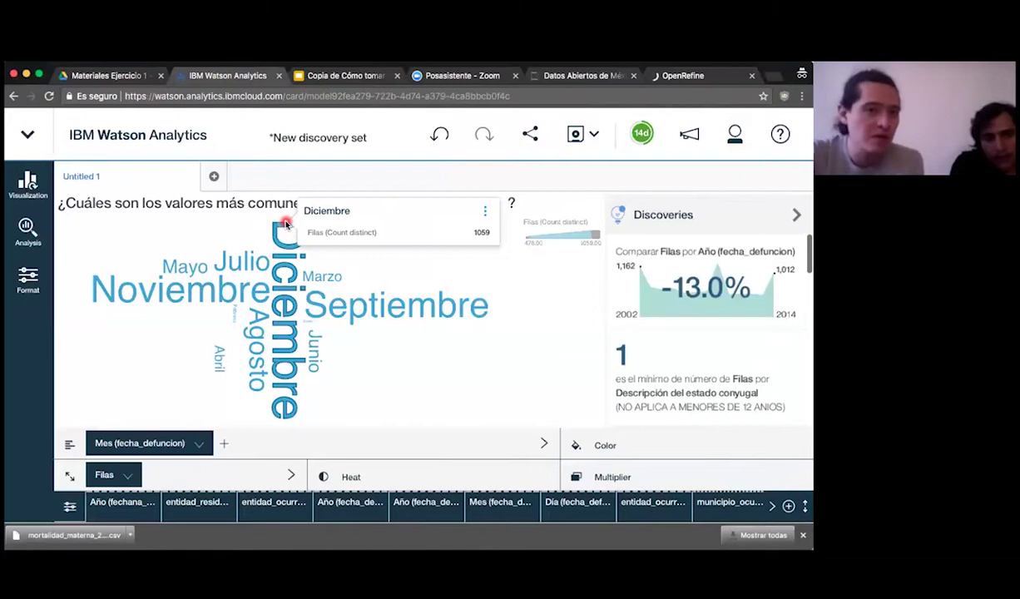
{"action": "mouse_move", "coordinate": [209, 284]}
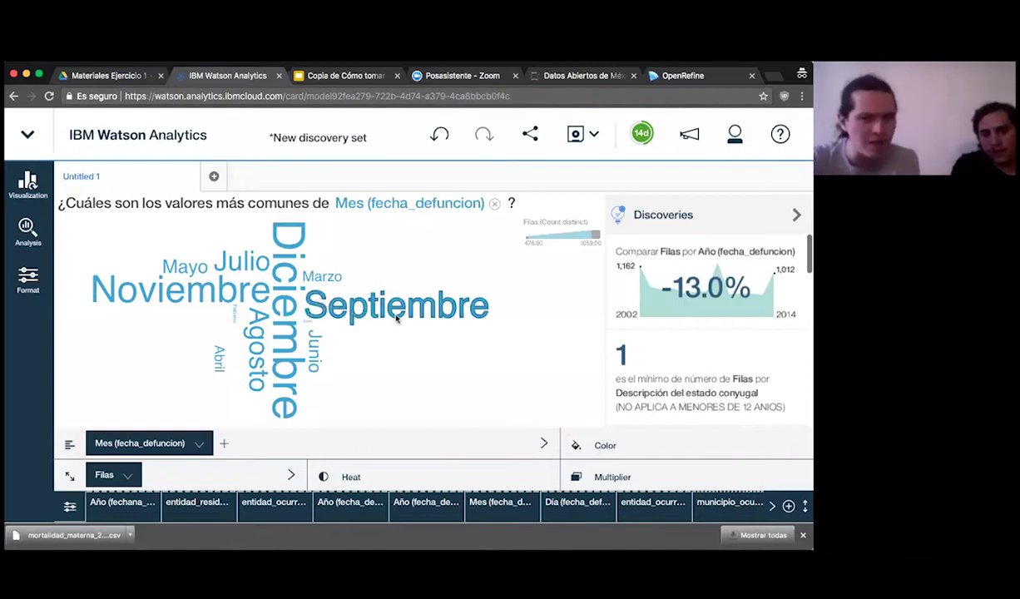
{"action": "mouse_move", "coordinate": [396, 317]}
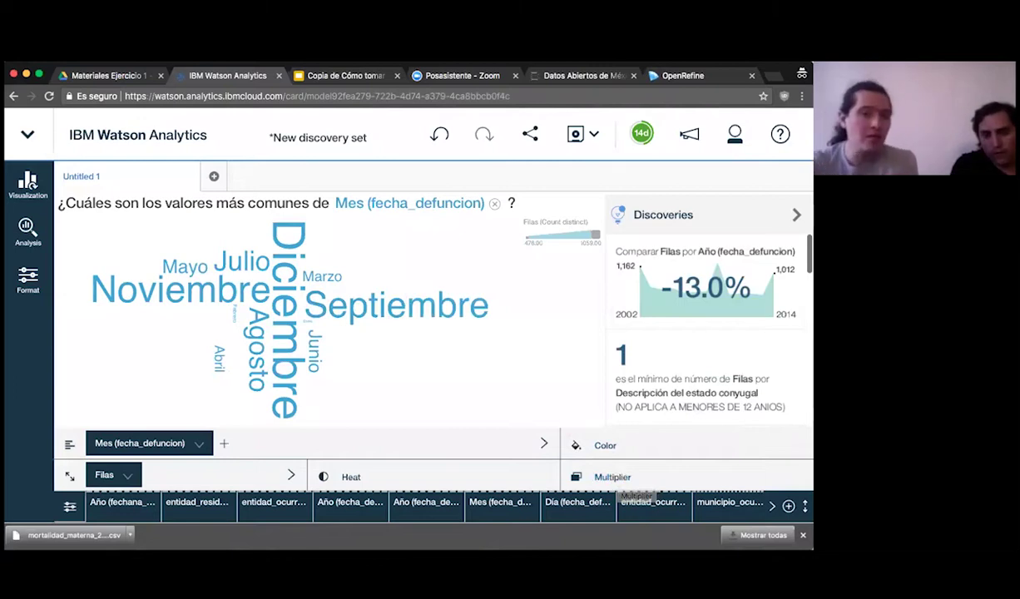
Step: Split the month word cloud by year using Año (fecha_defuncion) as the multiplier
{"action": "left_click_drag", "start_coordinate": [531, 478], "coordinate": [613, 480]}
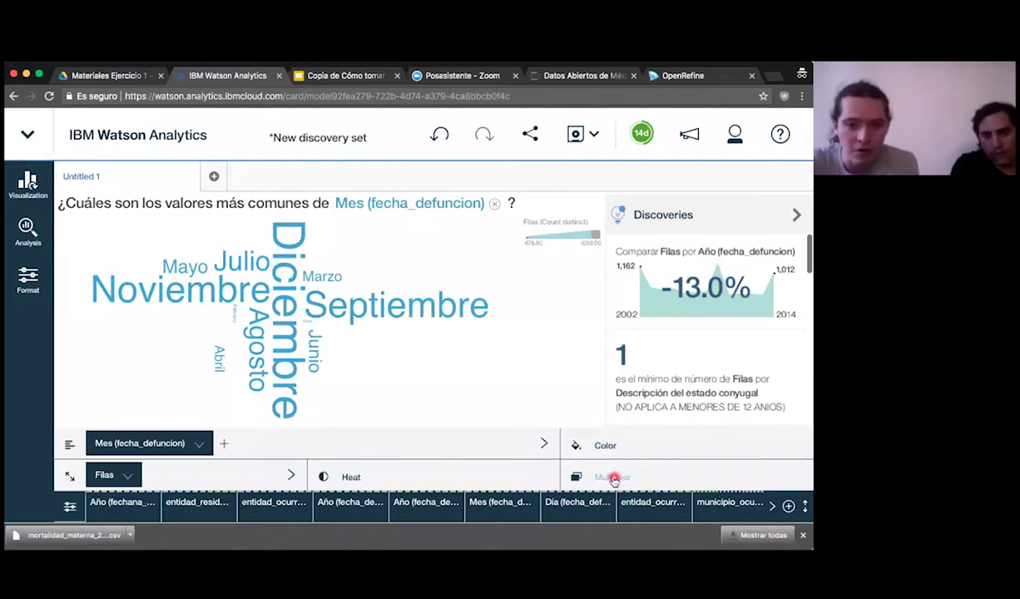
{"action": "left_click", "coordinate": [613, 480]}
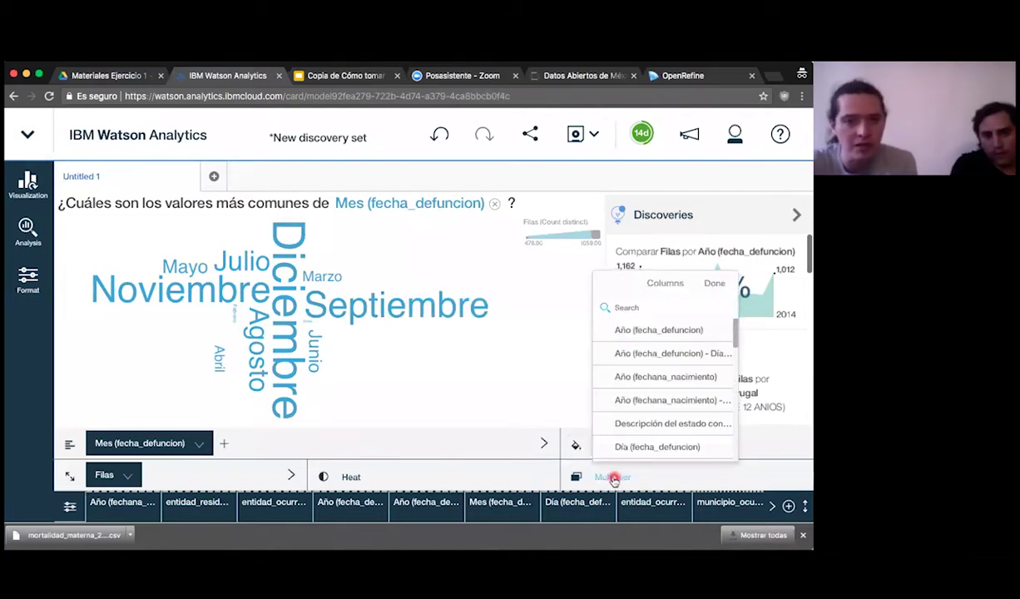
{"action": "left_click", "coordinate": [667, 374]}
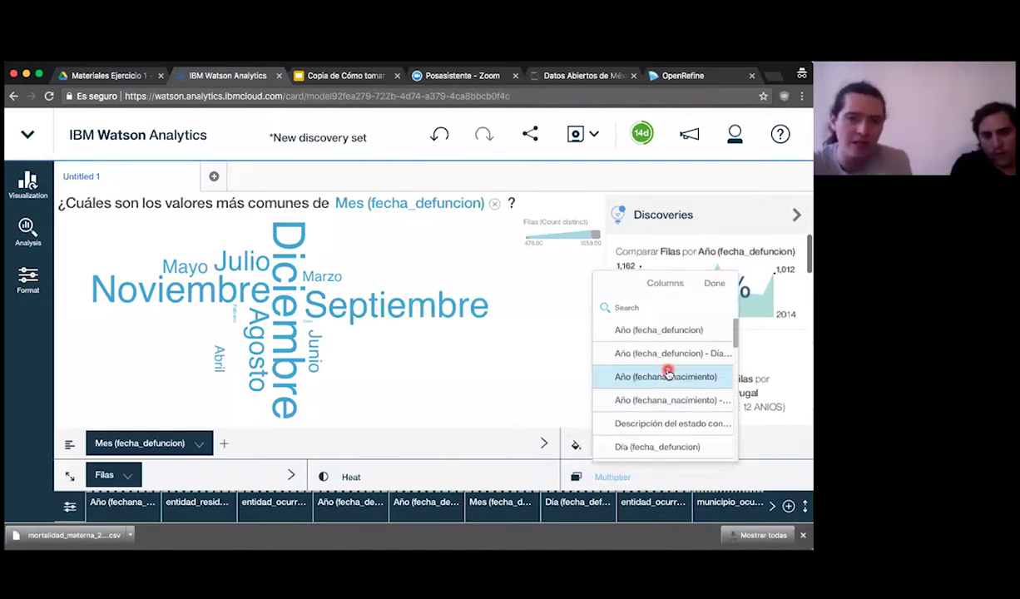
{"action": "left_click", "coordinate": [670, 329]}
{"action": "left_click", "coordinate": [670, 330]}
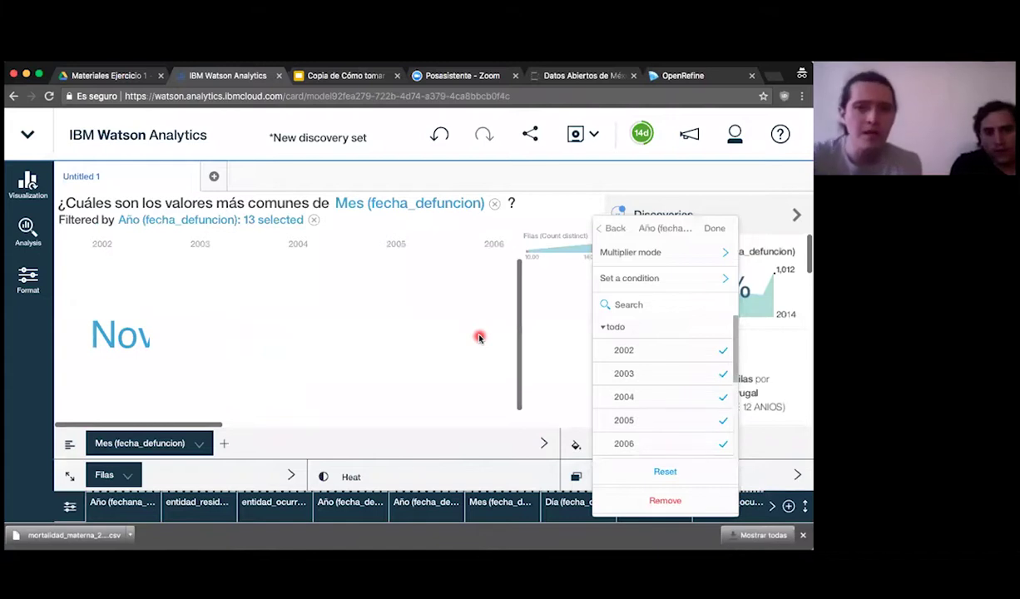
{"action": "left_click", "coordinate": [297, 353]}
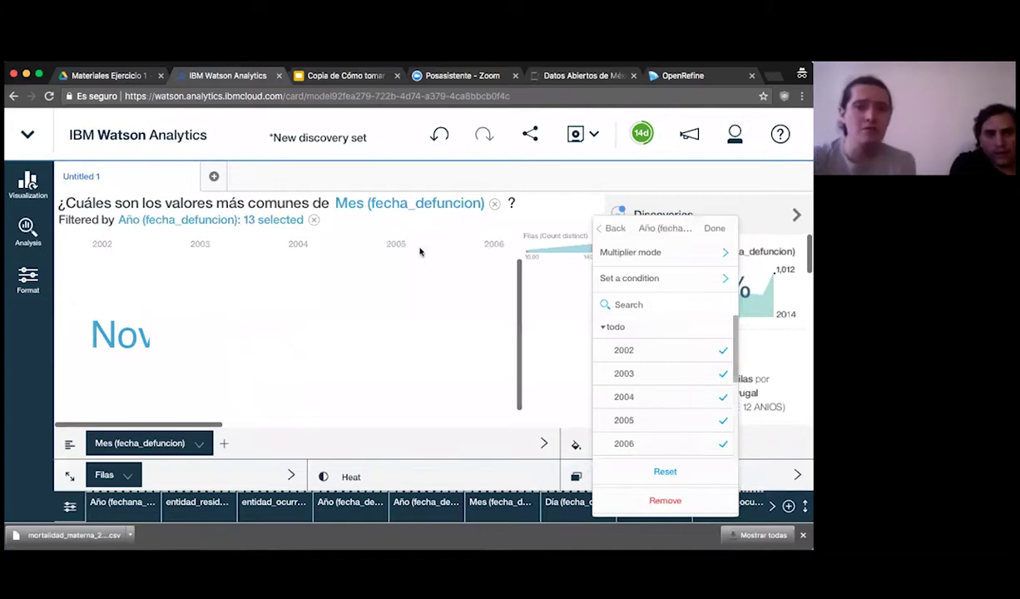
Step: Switch to OpenRefine, open the mortalidad_materna_2002-2014 project, and bring up the Mortalidad Materna dataset page on datos.gob.mx
{"action": "left_click", "coordinate": [696, 77]}
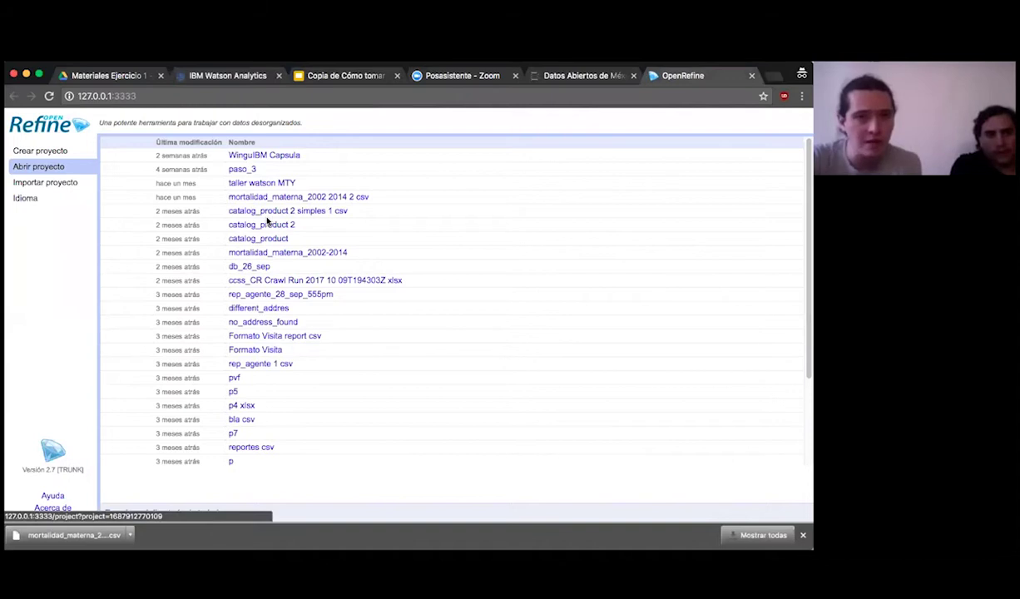
{"action": "mouse_move", "coordinate": [181, 198]}
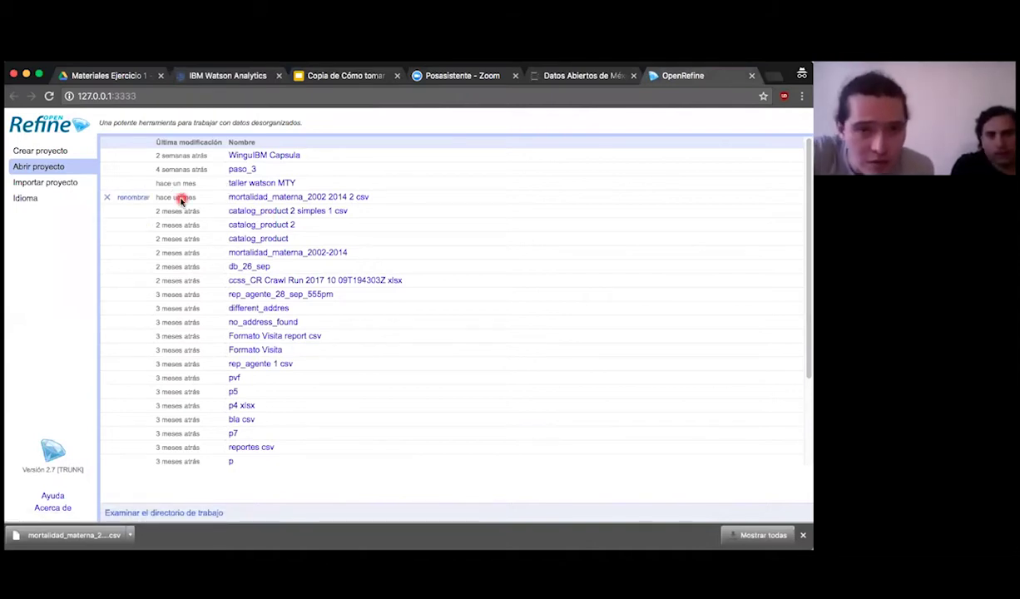
{"action": "left_click", "coordinate": [337, 252]}
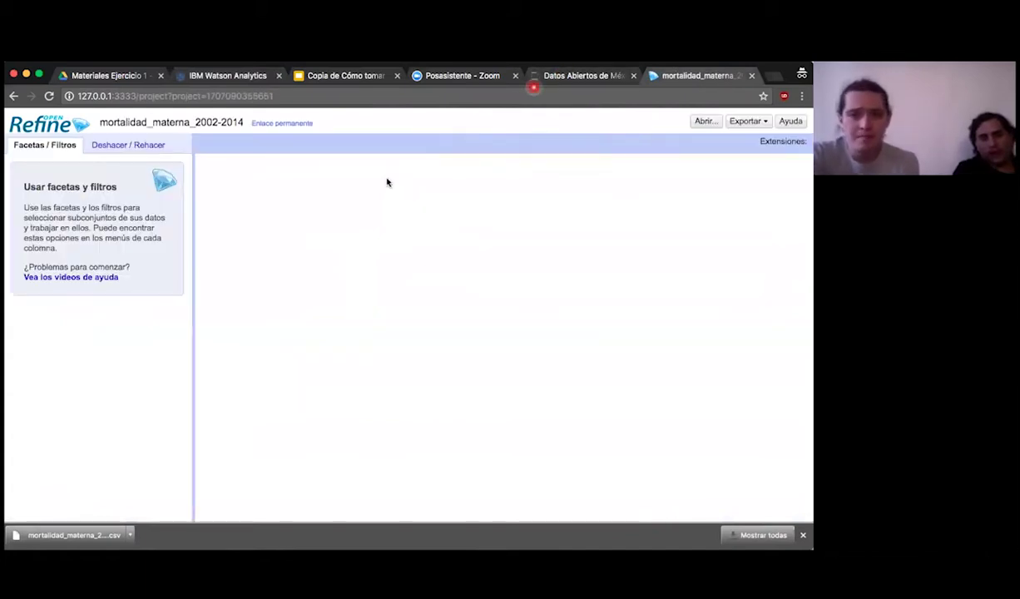
{"action": "left_click", "coordinate": [583, 73]}
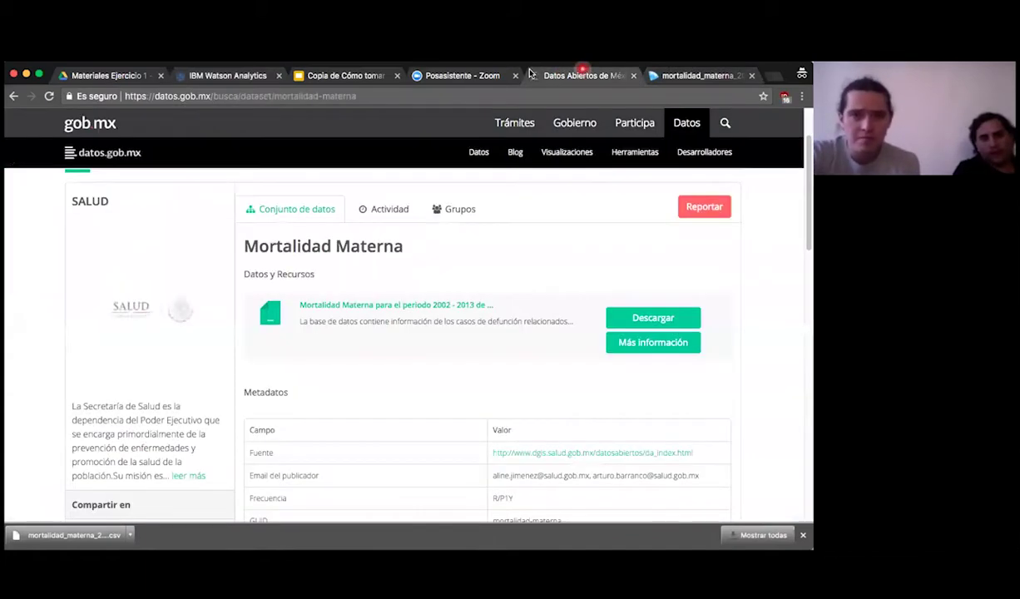
Step: Return to IBM Watson Analytics, close the year multiplier's options, and look over the monthly word clouds from 2002 to 2014
{"action": "left_click", "coordinate": [215, 77]}
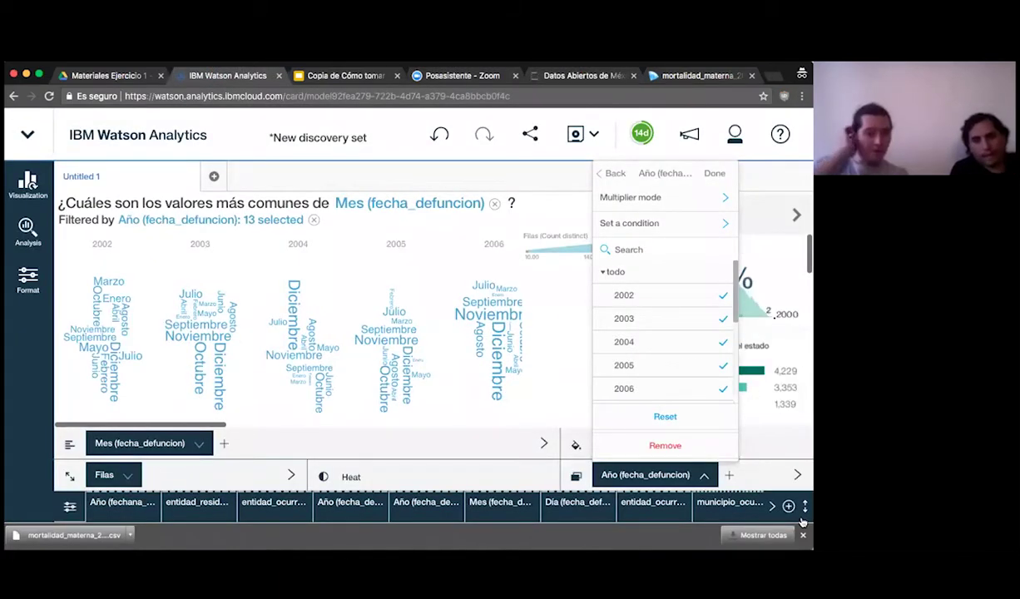
{"action": "left_click", "coordinate": [617, 126]}
{"action": "left_click", "coordinate": [100, 251]}
{"action": "left_click", "coordinate": [364, 451]}
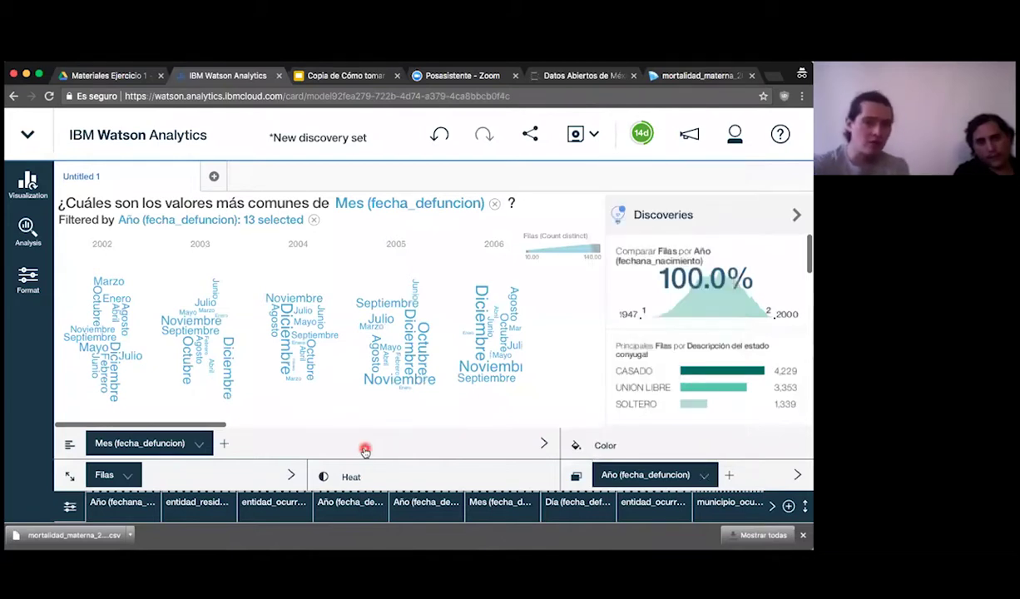
{"action": "left_click_drag", "start_coordinate": [200, 423], "coordinate": [534, 442]}
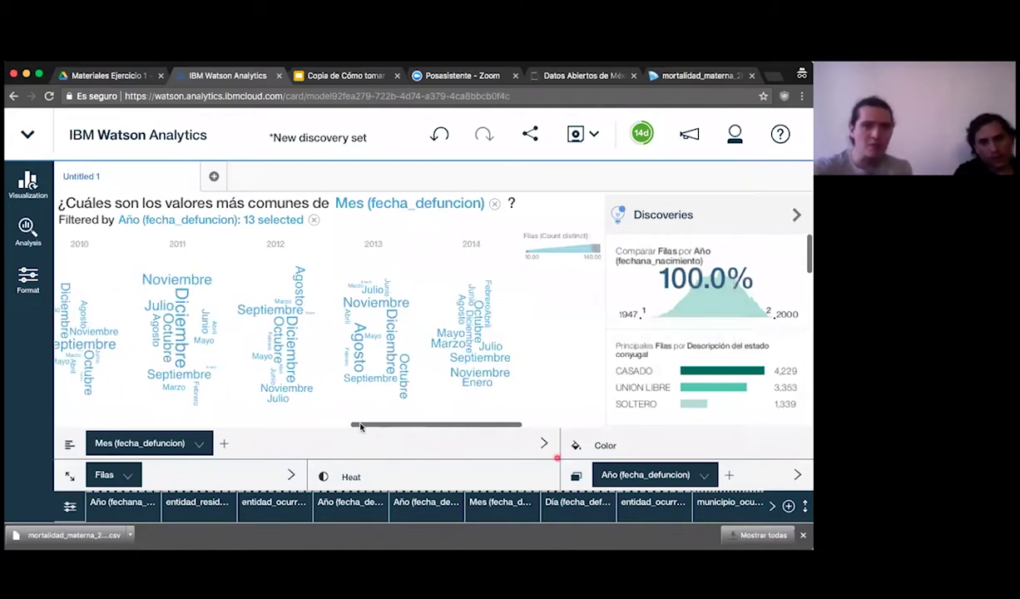
{"action": "scroll", "coordinate": [360, 424], "scroll_direction": "left", "scroll_amount": 10}
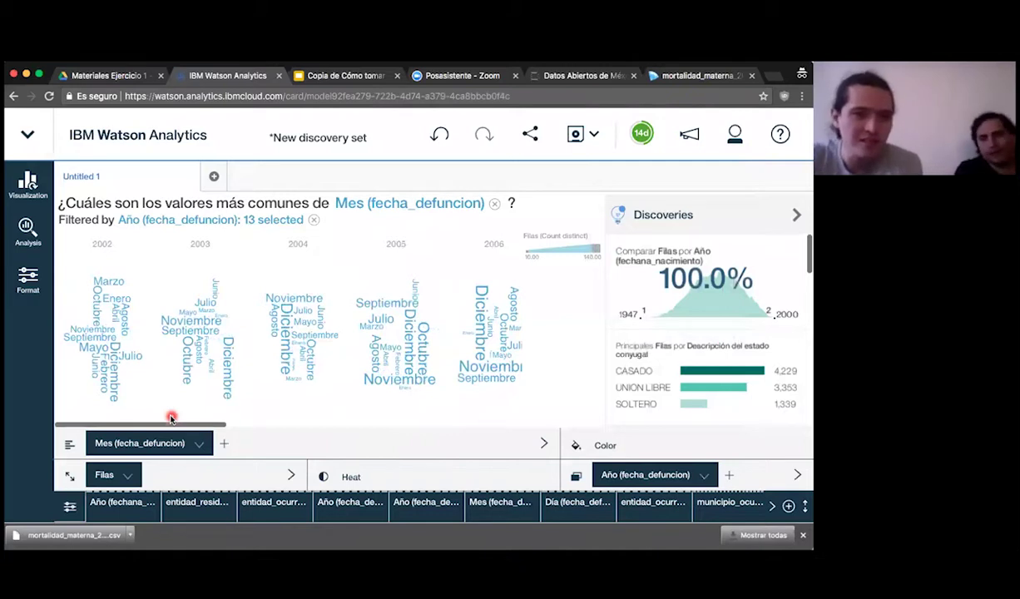
Step: Check the row count for Diciembre 2002 and compare the most common death months in the yearly word clouds through 2009
{"action": "left_click", "coordinate": [120, 403]}
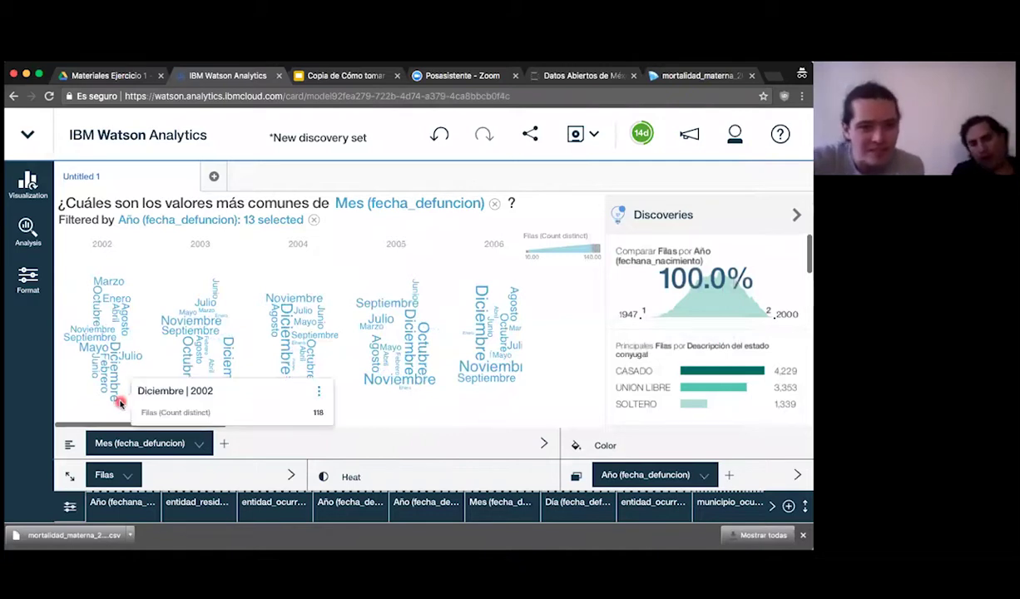
{"action": "left_click", "coordinate": [542, 487]}
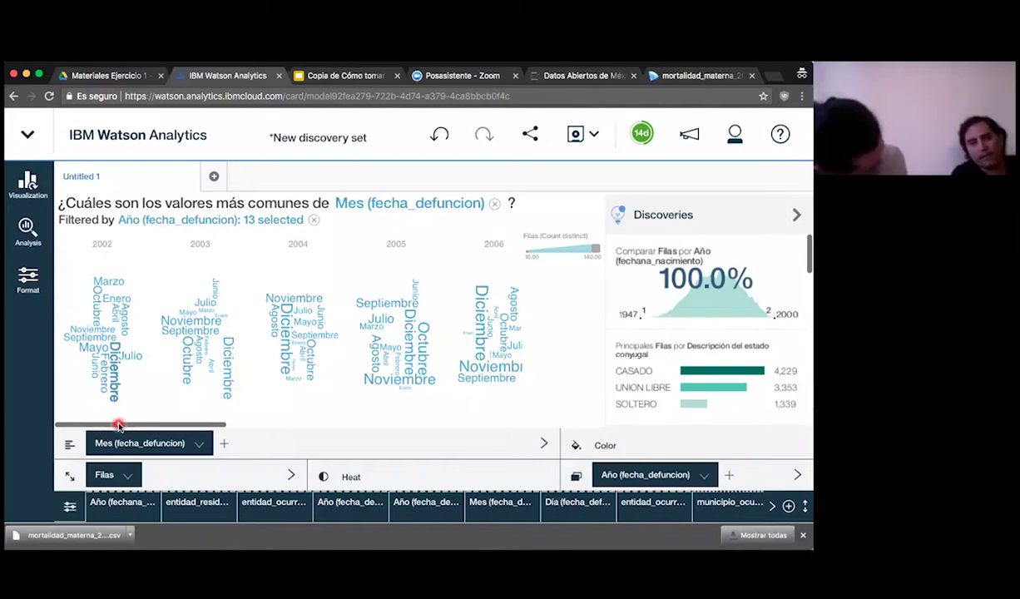
{"action": "left_click", "coordinate": [574, 502]}
{"action": "left_click", "coordinate": [239, 355]}
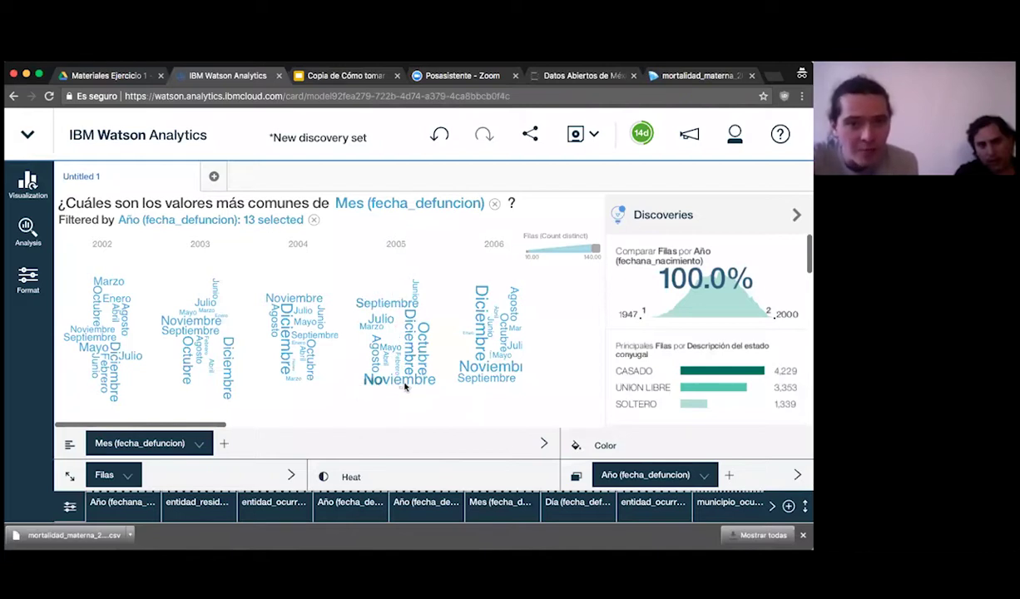
{"action": "mouse_move", "coordinate": [405, 385]}
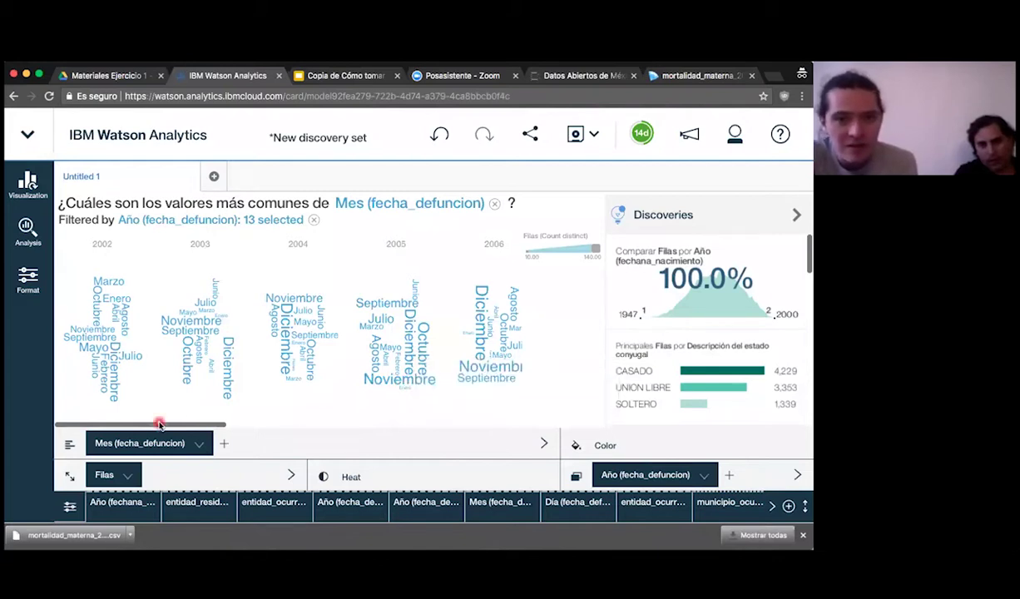
{"action": "left_click_drag", "start_coordinate": [159, 424], "coordinate": [278, 430]}
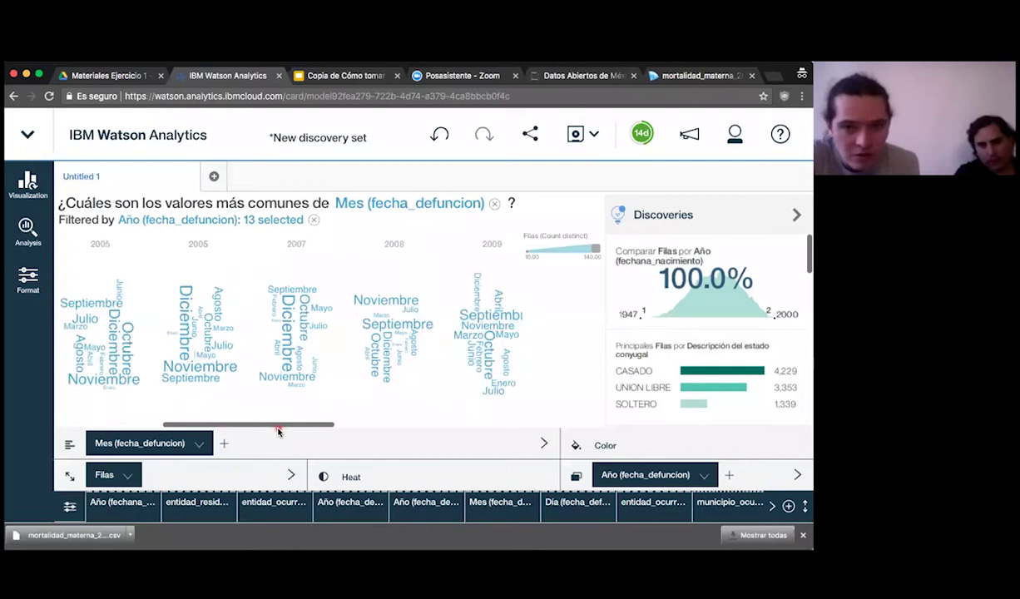
{"action": "left_click", "coordinate": [343, 325]}
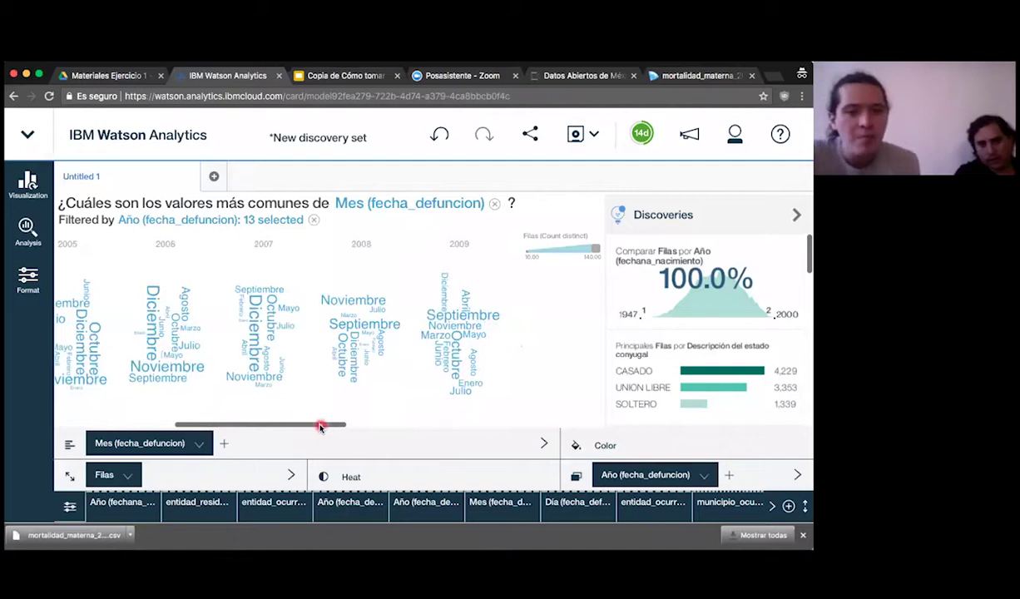
Step: Compare the most common death months in the yearly word clouds from 2010 to 2014, checking the row count for Octubre 2014
{"action": "left_click_drag", "start_coordinate": [321, 424], "coordinate": [519, 416]}
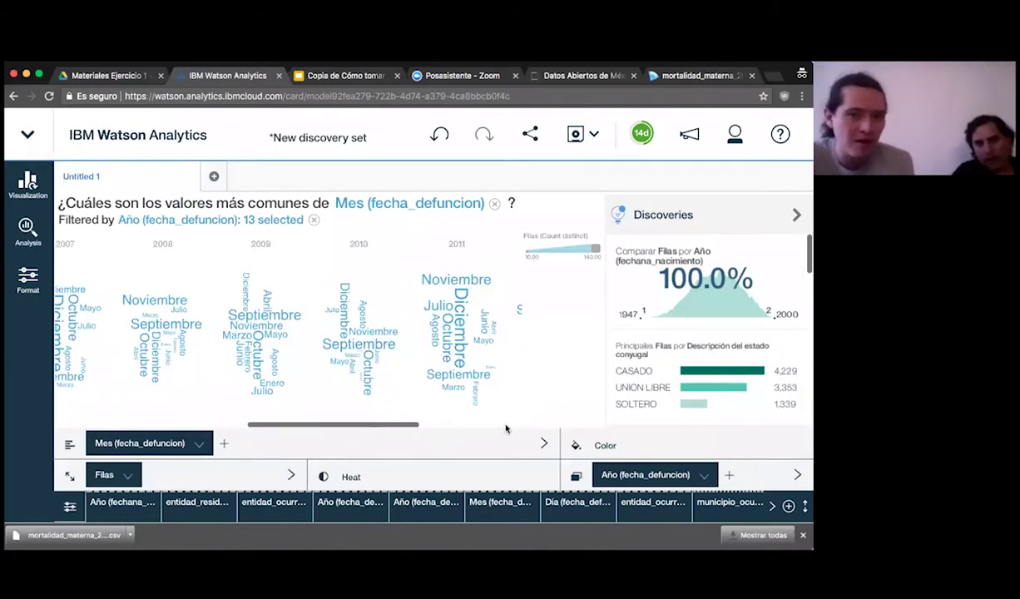
{"action": "left_click", "coordinate": [506, 426]}
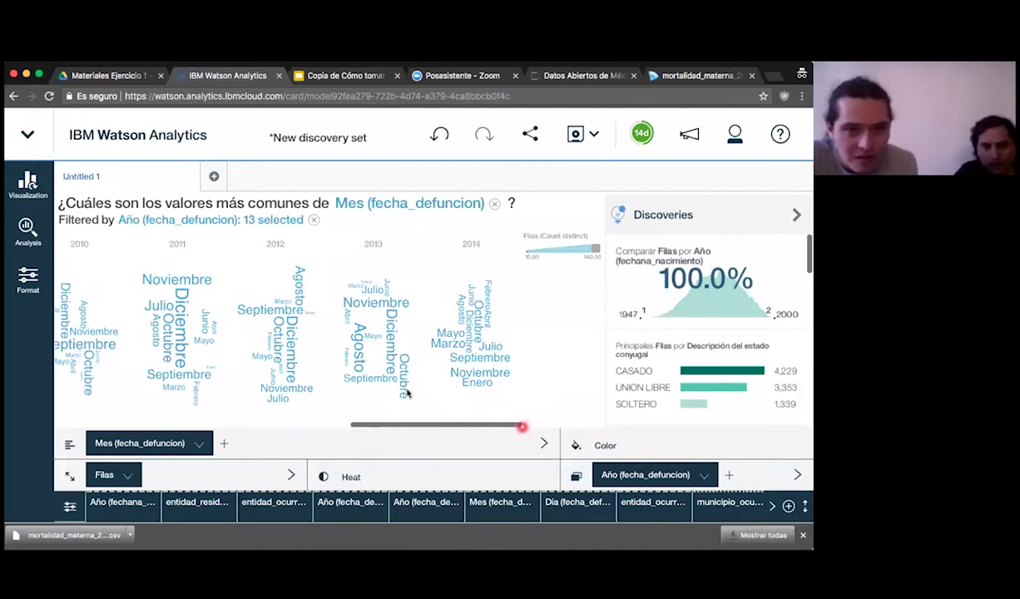
{"action": "left_click", "coordinate": [328, 289]}
{"action": "left_click", "coordinate": [296, 278]}
{"action": "left_click", "coordinate": [369, 333]}
{"action": "left_click", "coordinate": [358, 355]}
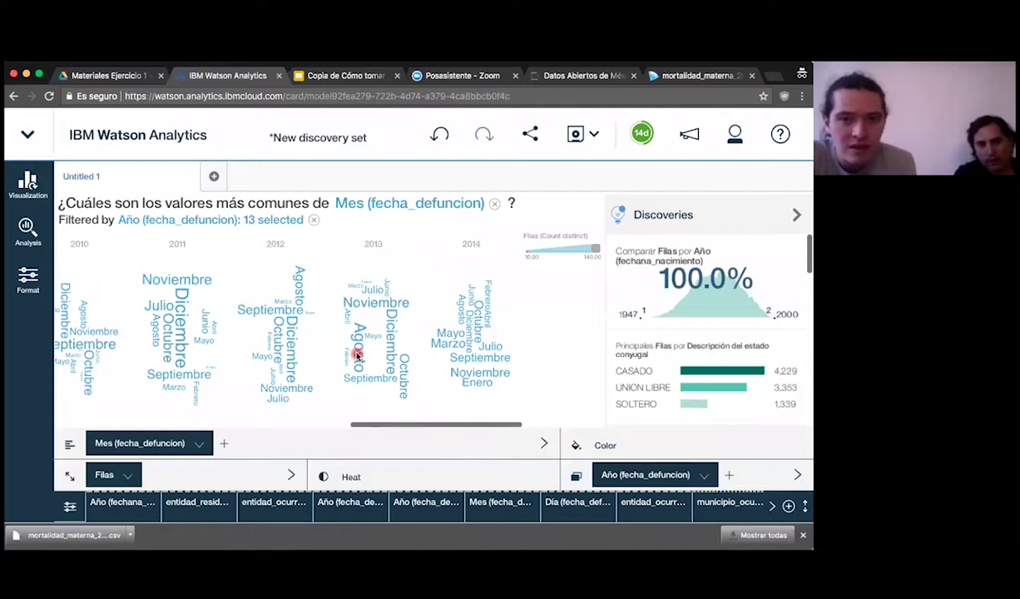
{"action": "left_click", "coordinate": [518, 306]}
{"action": "left_click", "coordinate": [481, 333]}
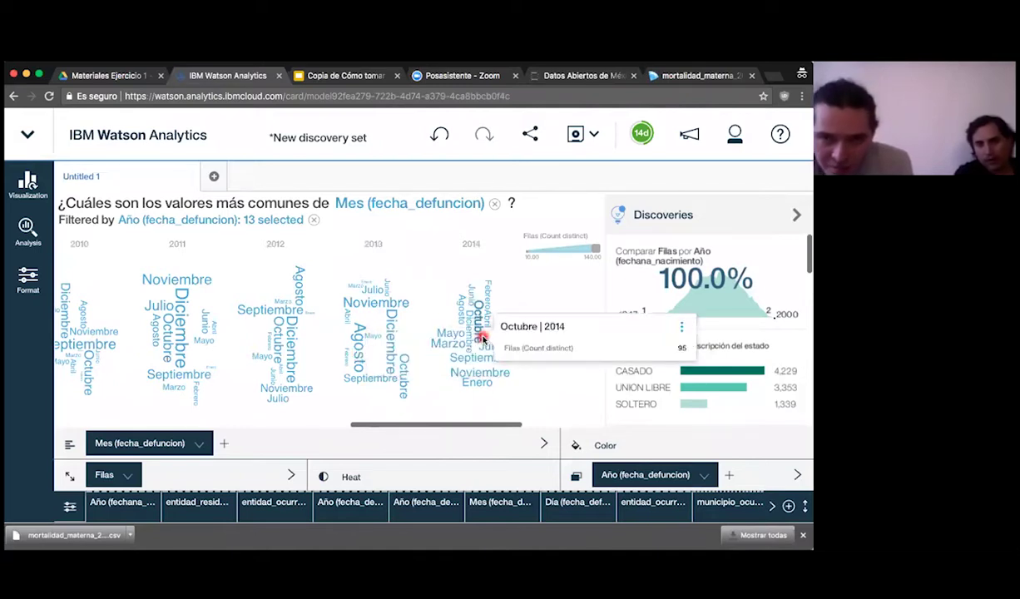
{"action": "left_click", "coordinate": [391, 412]}
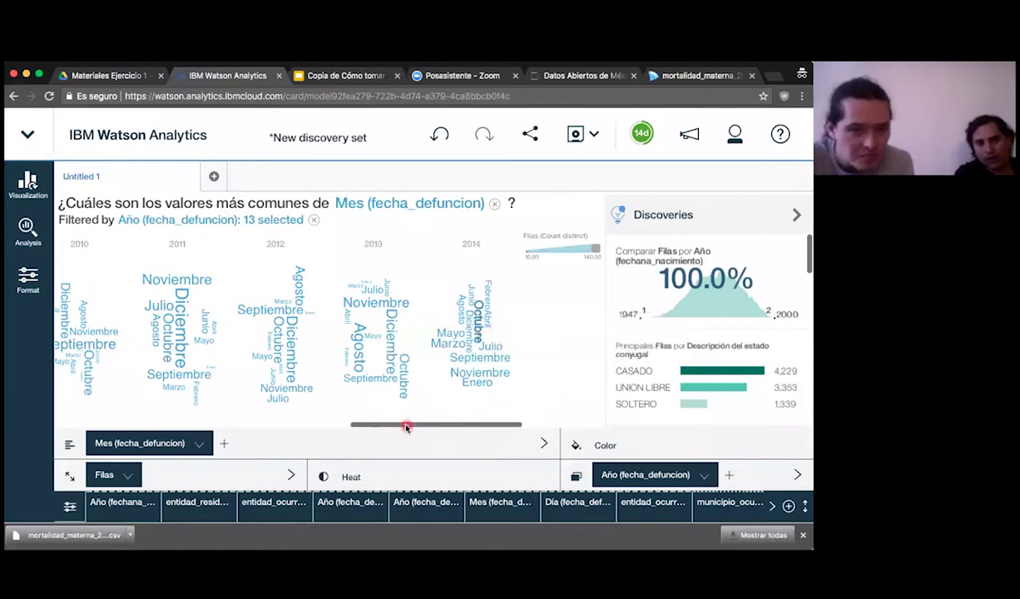
{"action": "left_click", "coordinate": [261, 329]}
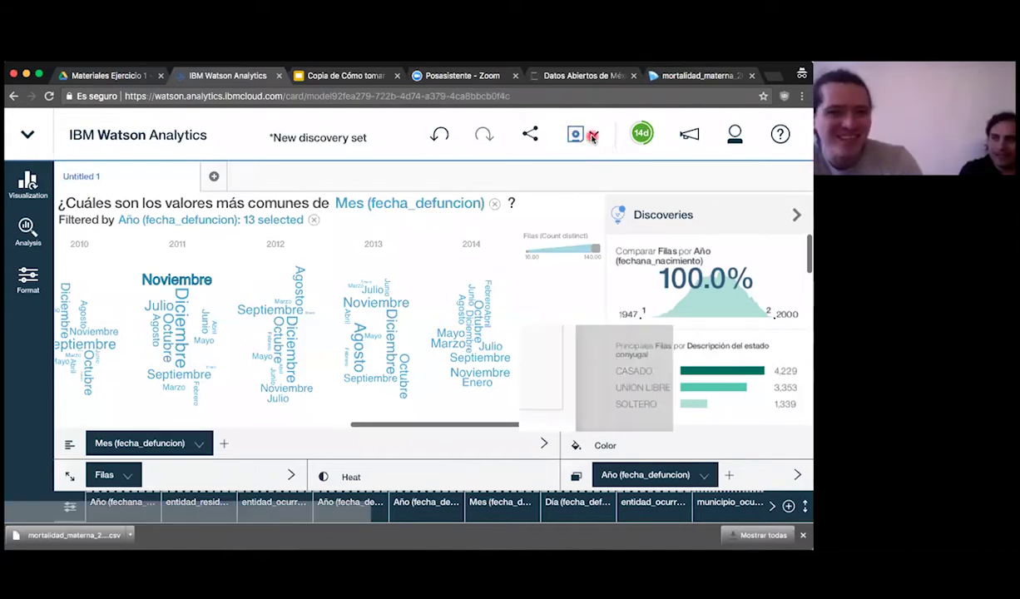
Step: Save the discovery set as vistas_taller in the limpieza_capsulas folder under Personal
{"action": "left_click", "coordinate": [592, 137]}
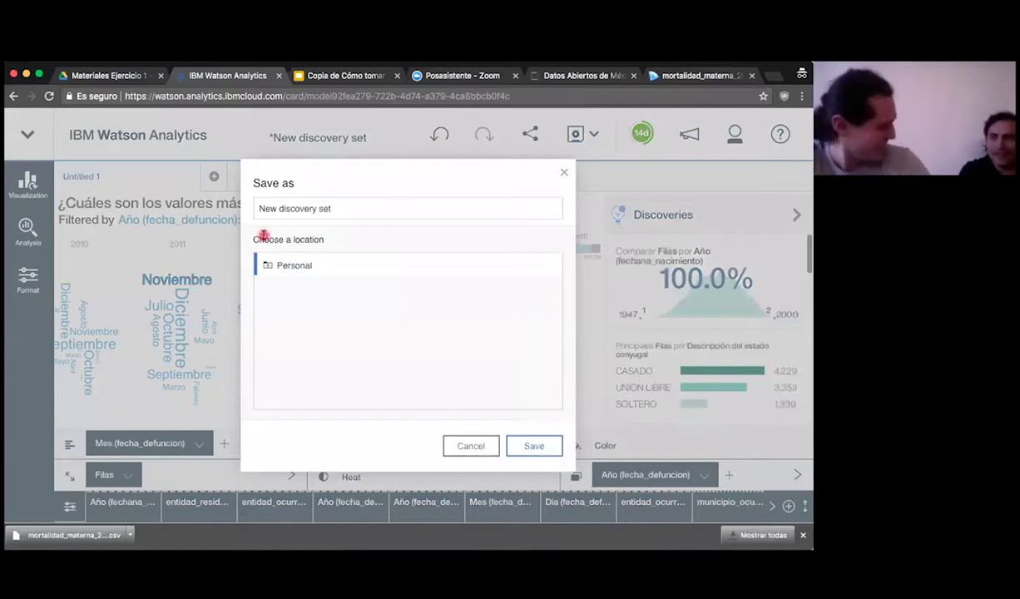
{"action": "triple_click", "coordinate": [375, 207]}
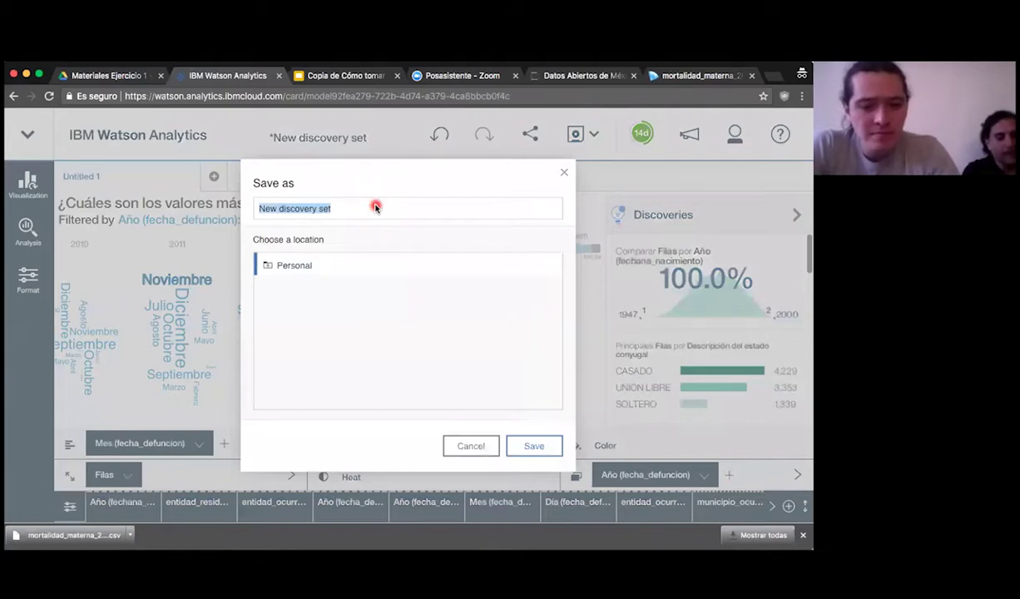
{"action": "type", "text": "vistas_"}
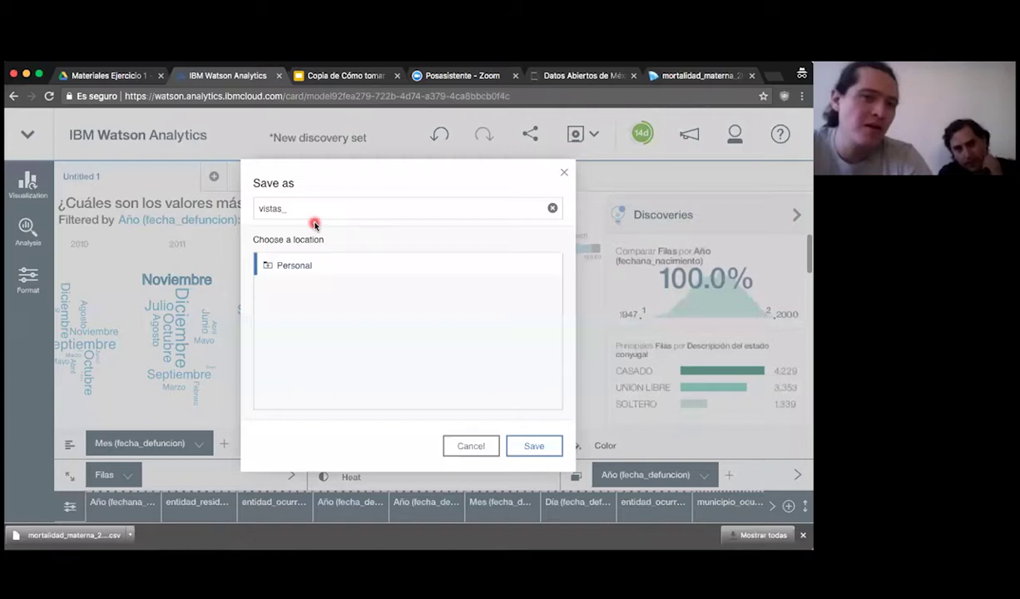
{"action": "left_click", "coordinate": [293, 265]}
{"action": "left_click", "coordinate": [355, 289]}
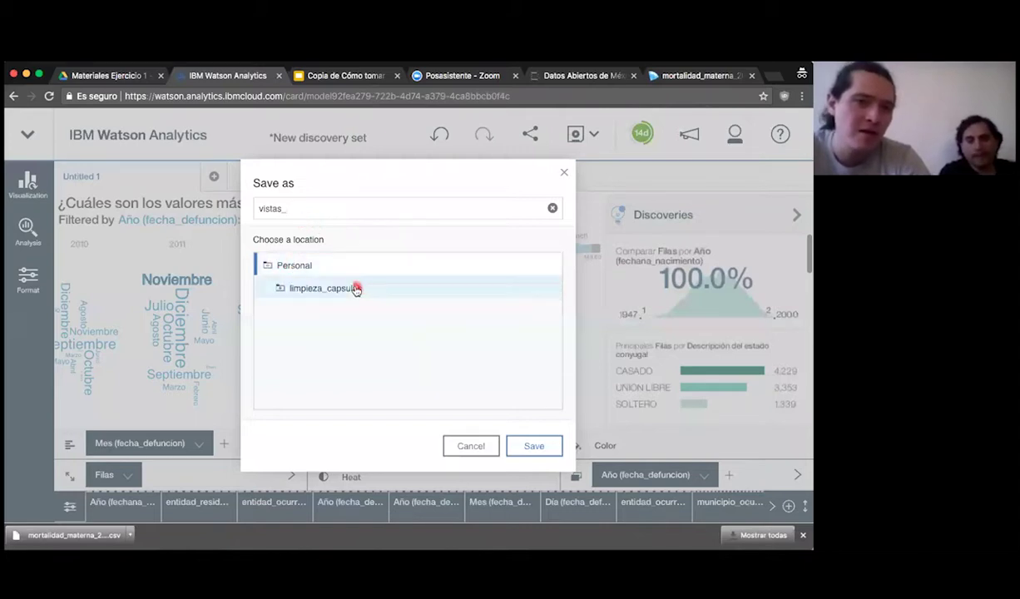
{"action": "left_click", "coordinate": [317, 210]}
{"action": "type", "text": "vistas_taller"}
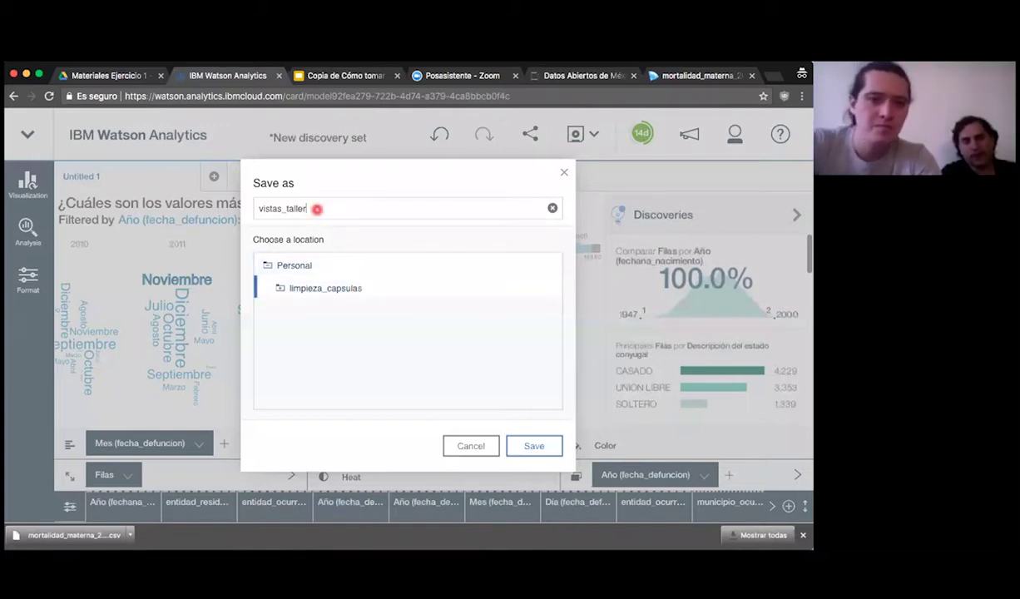
{"action": "left_click", "coordinate": [533, 446]}
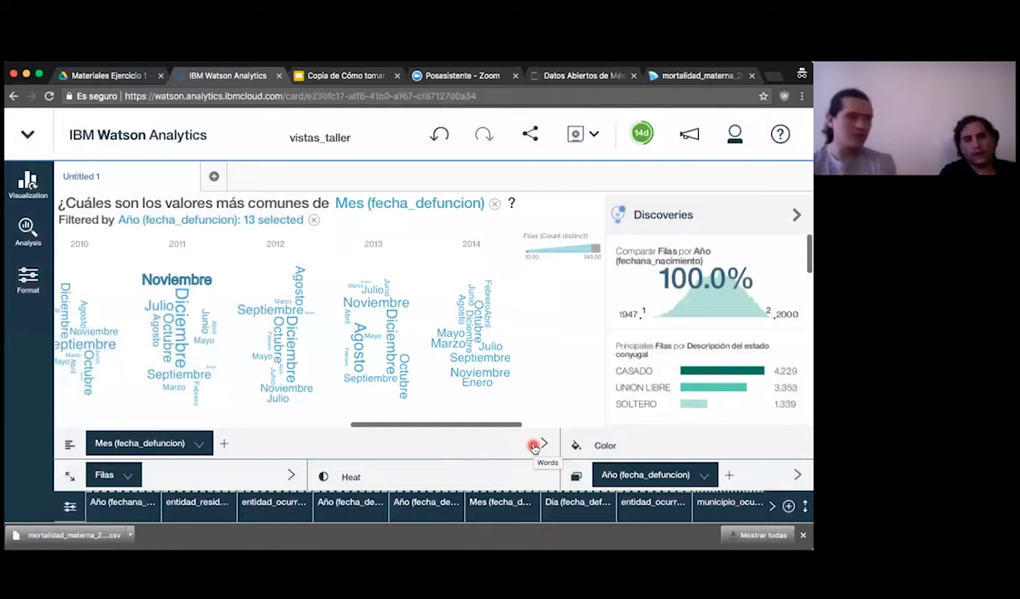
Step: Start a new visualization from the mortalidad_materna_2002-2014_limpia data and review the suggested starting points and available chart types
{"action": "left_click", "coordinate": [216, 175]}
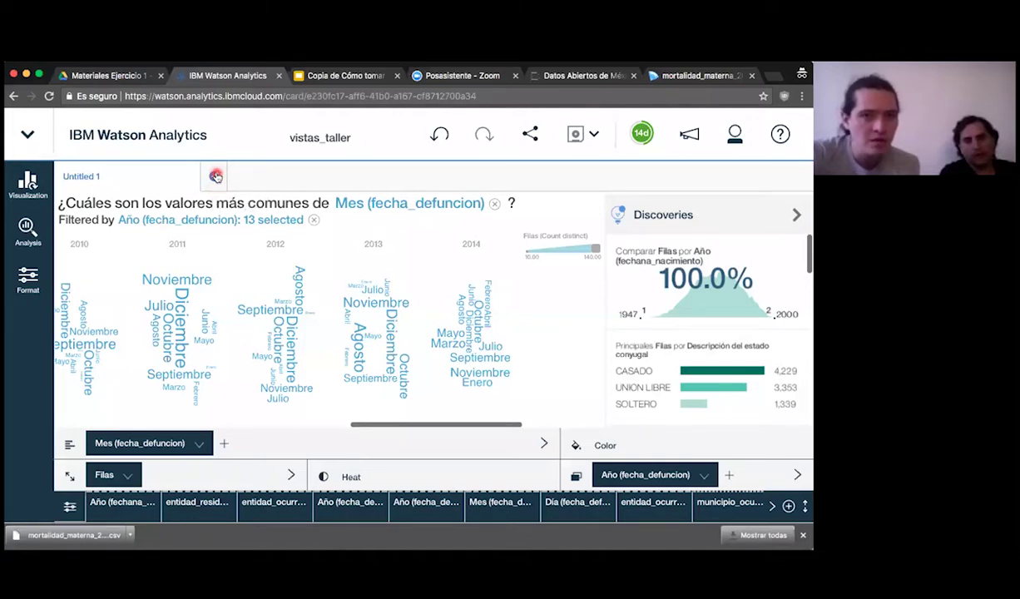
{"action": "left_click", "coordinate": [221, 197]}
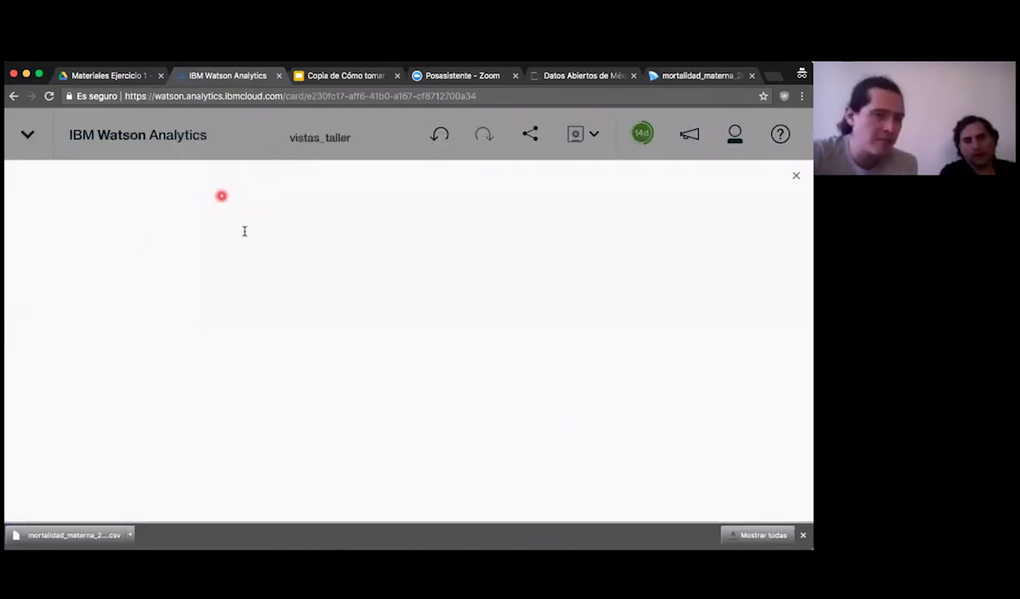
{"action": "left_click", "coordinate": [189, 218]}
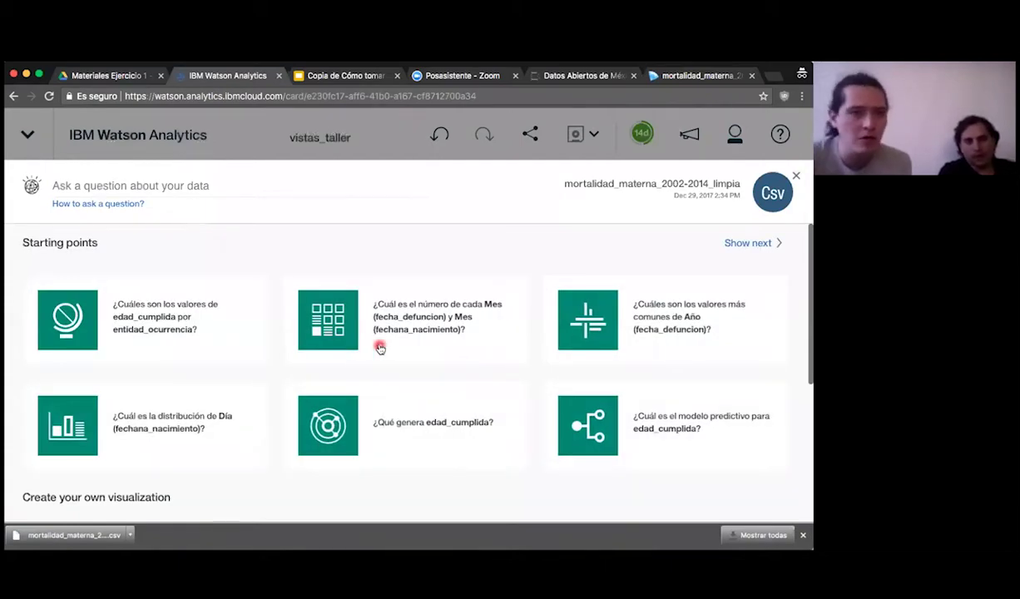
{"action": "scroll", "coordinate": [379, 346], "scroll_direction": "down", "scroll_amount": 5}
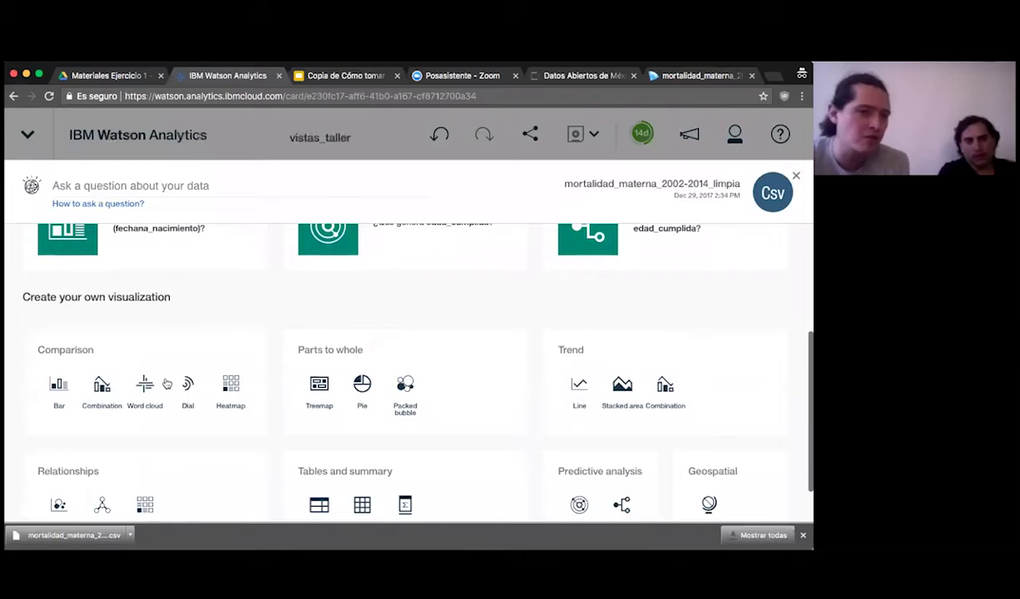
{"action": "scroll", "coordinate": [430, 343], "scroll_direction": "down", "scroll_amount": 2}
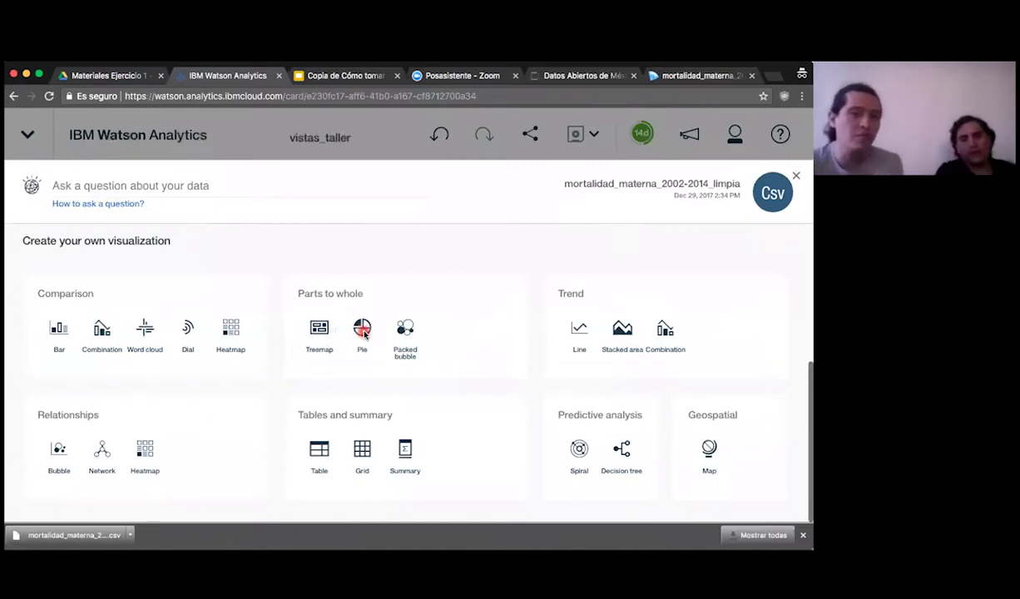
{"action": "scroll", "coordinate": [363, 333], "scroll_direction": "up", "scroll_amount": 3}
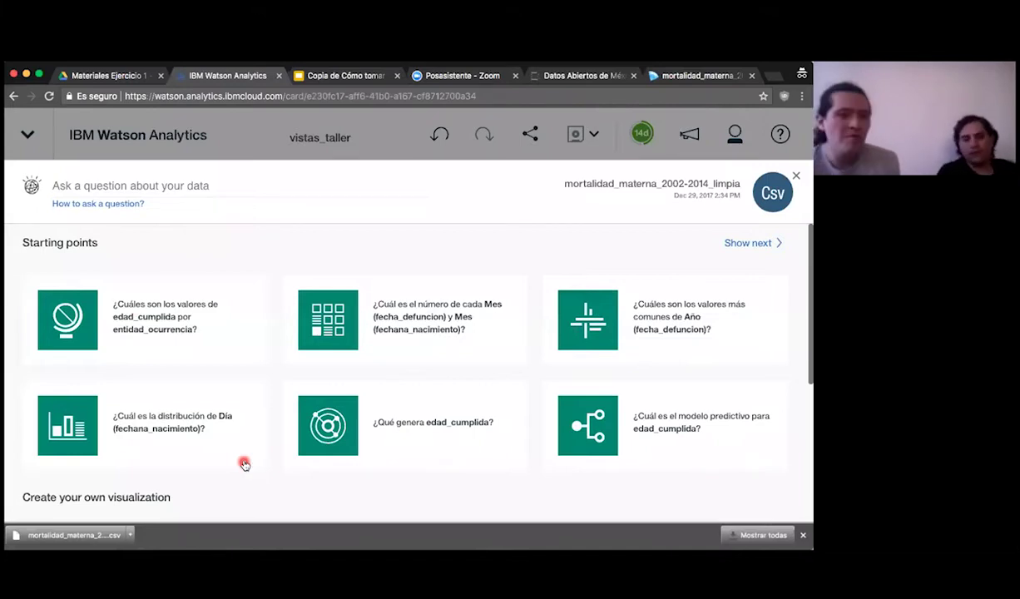
{"action": "scroll", "coordinate": [243, 463], "scroll_direction": "down", "scroll_amount": 3}
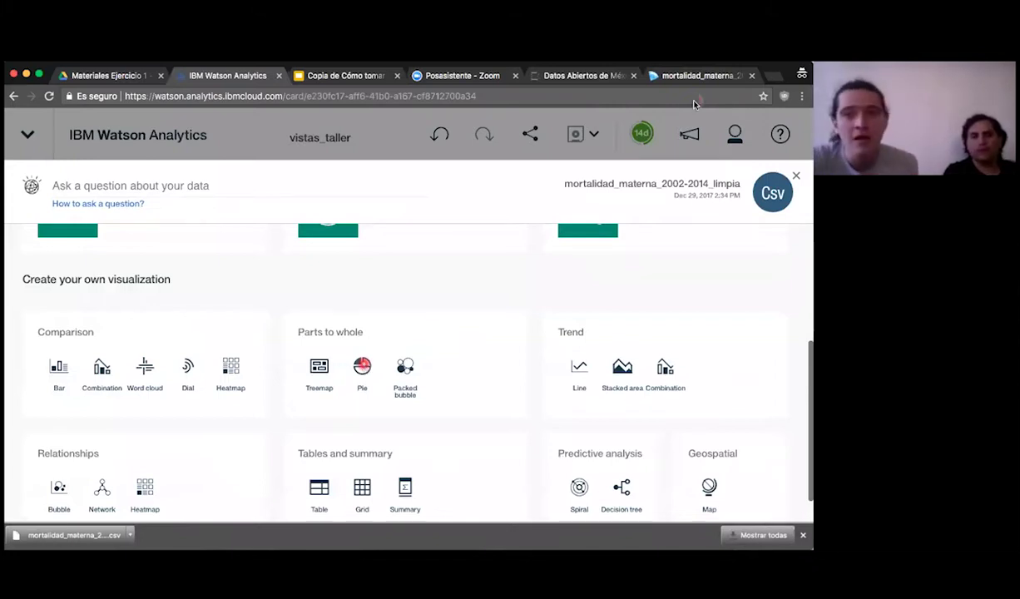
Step: Switch to OpenRefine and examine the mortalidad_materna_2002-2014 columns from fechana_nacimiento through quien_certifico
{"action": "left_click", "coordinate": [676, 75]}
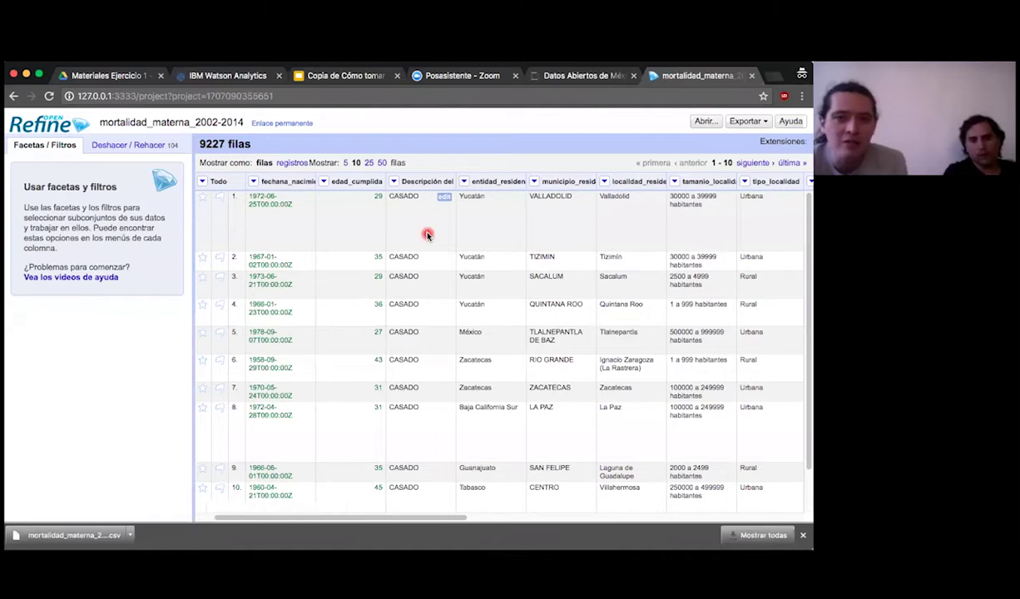
{"action": "scroll", "coordinate": [427, 236], "scroll_direction": "right", "scroll_amount": 3}
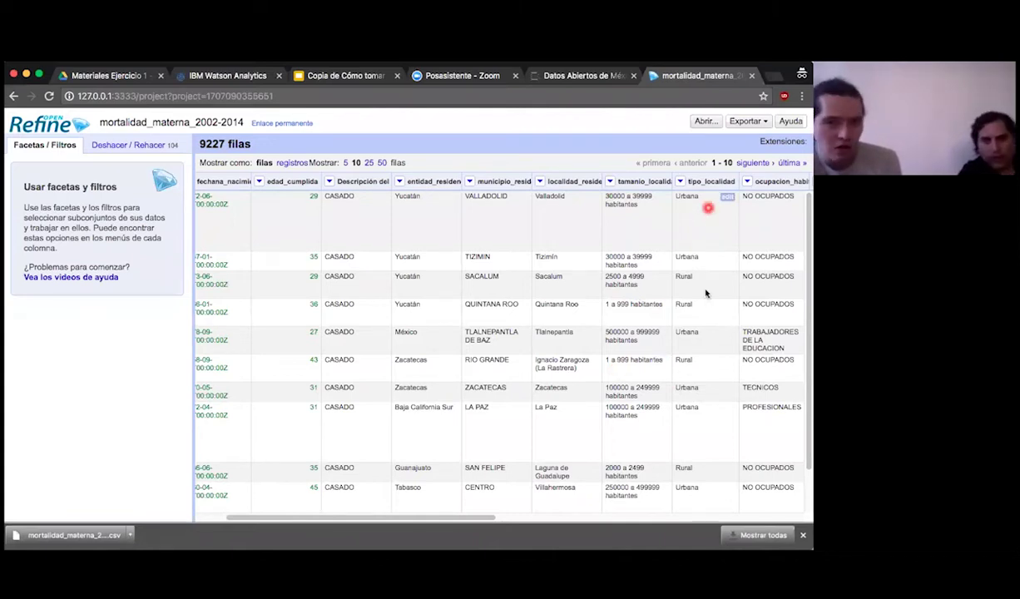
{"action": "scroll", "coordinate": [699, 327], "scroll_direction": "right", "scroll_amount": 1}
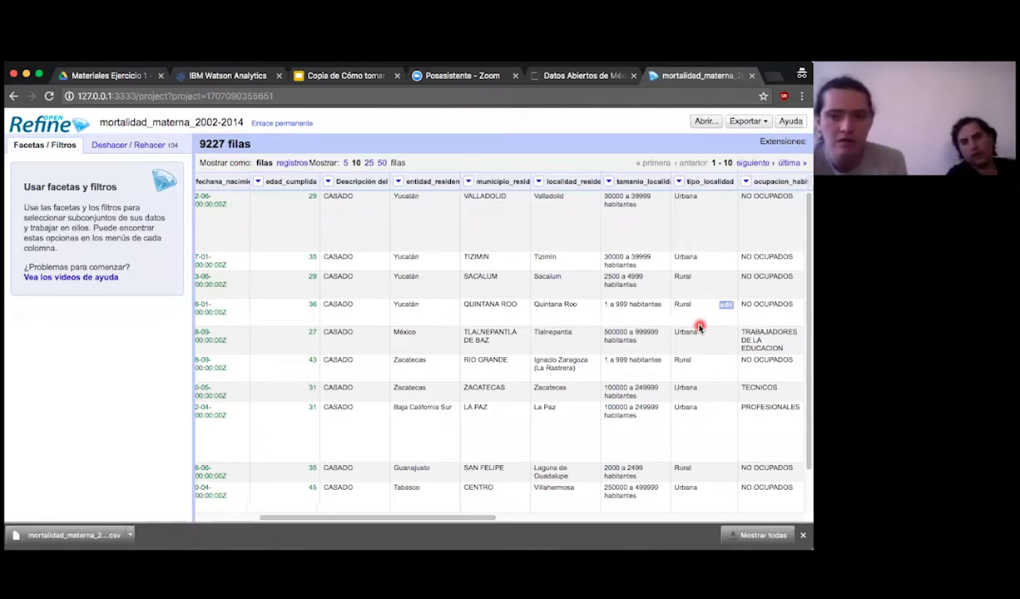
{"action": "scroll", "coordinate": [700, 328], "scroll_direction": "right", "scroll_amount": 5}
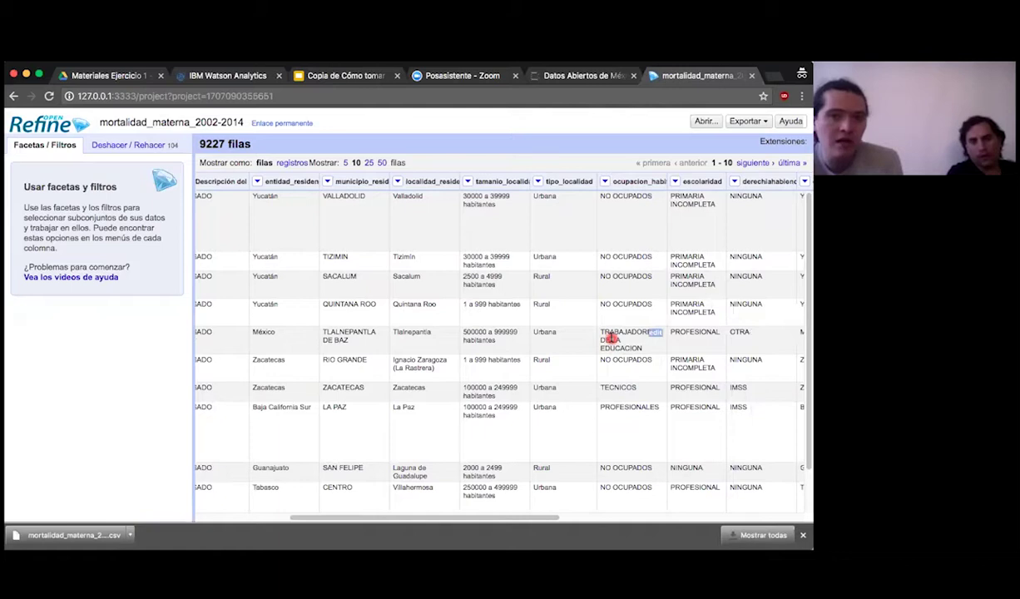
{"action": "scroll", "coordinate": [613, 337], "scroll_direction": "right", "scroll_amount": 5}
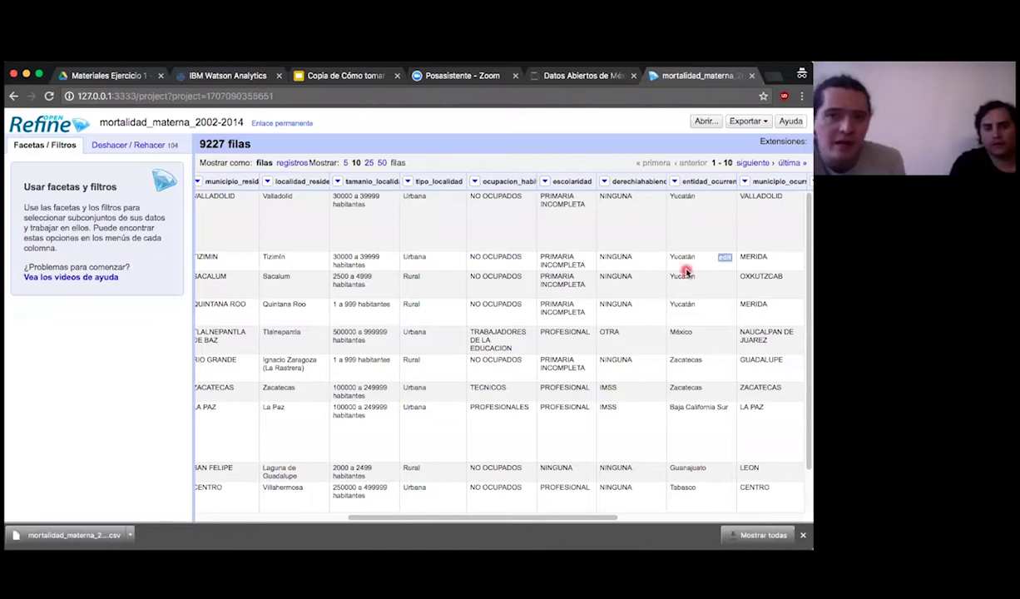
{"action": "scroll", "coordinate": [687, 273], "scroll_direction": "right", "scroll_amount": 5}
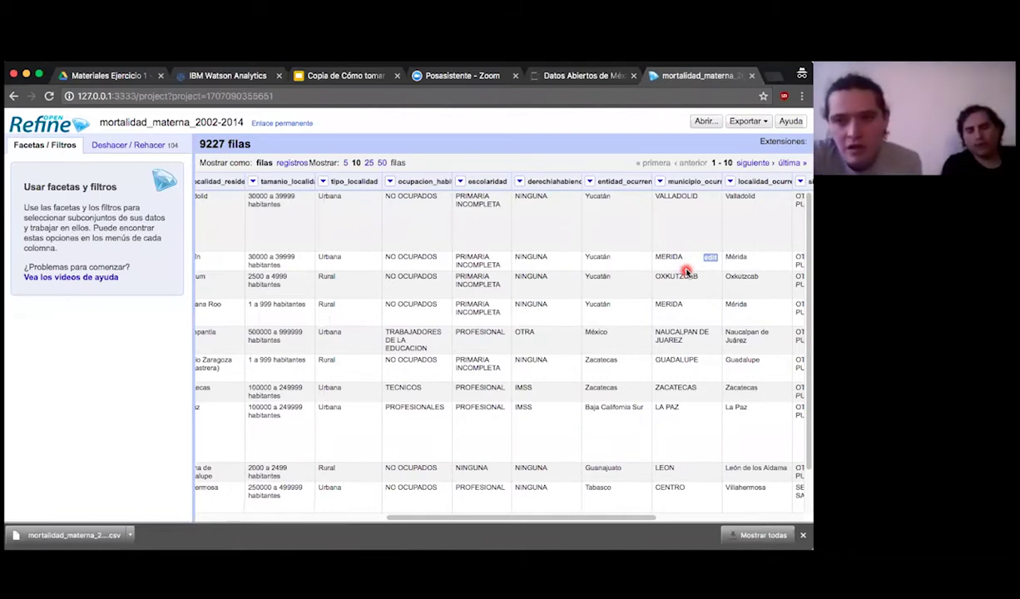
{"action": "scroll", "coordinate": [685, 272], "scroll_direction": "right", "scroll_amount": 4}
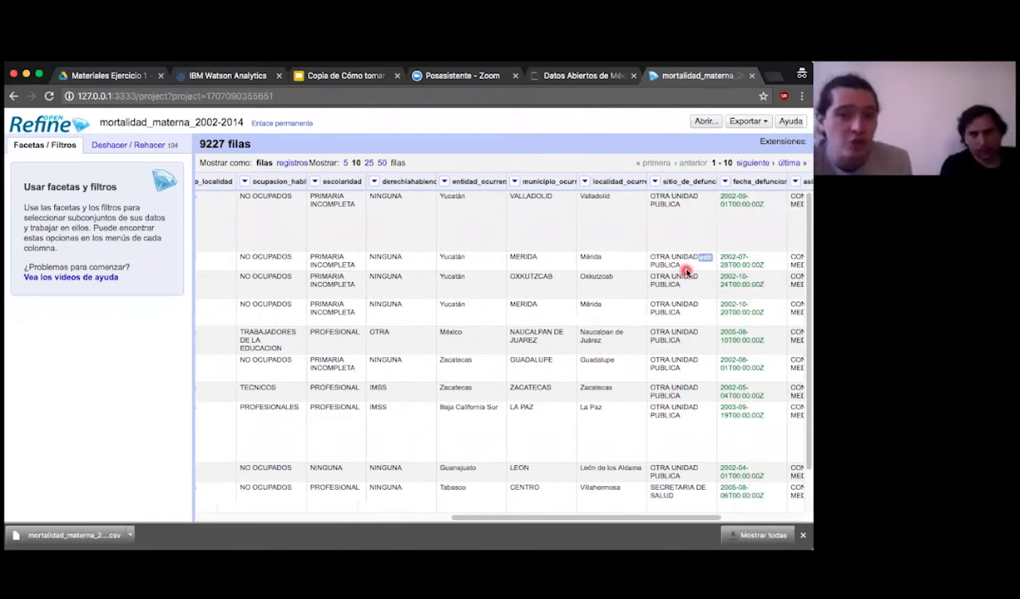
{"action": "scroll", "coordinate": [685, 271], "scroll_direction": "right", "scroll_amount": 5}
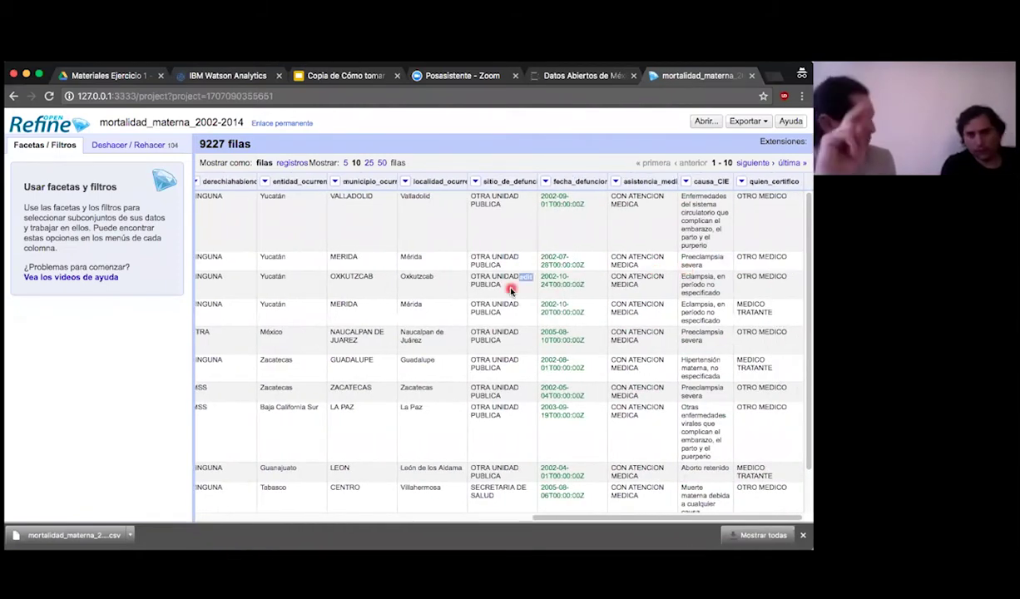
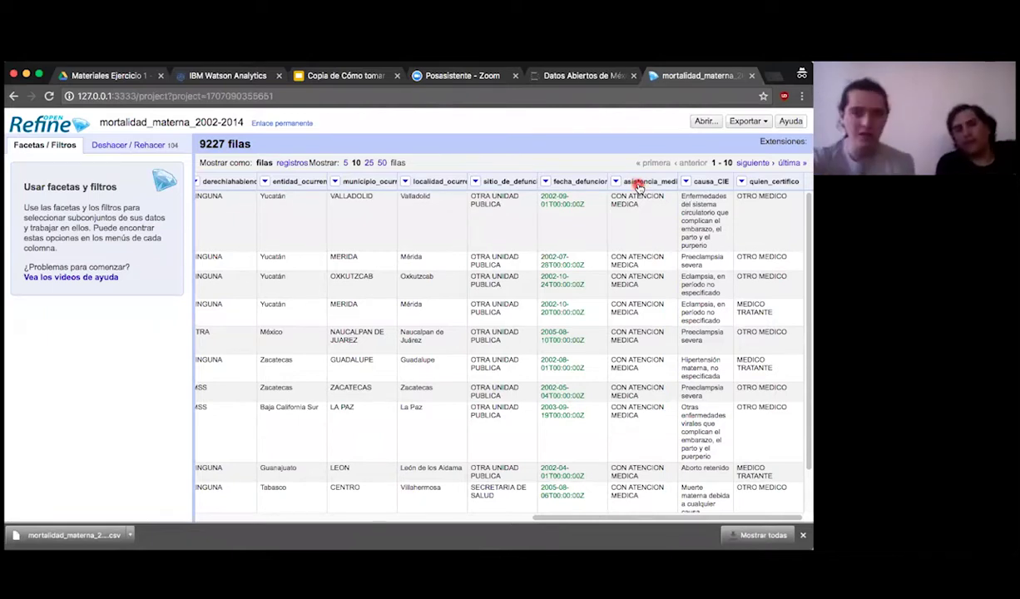
{"action": "mouse_move", "coordinate": [686, 293]}
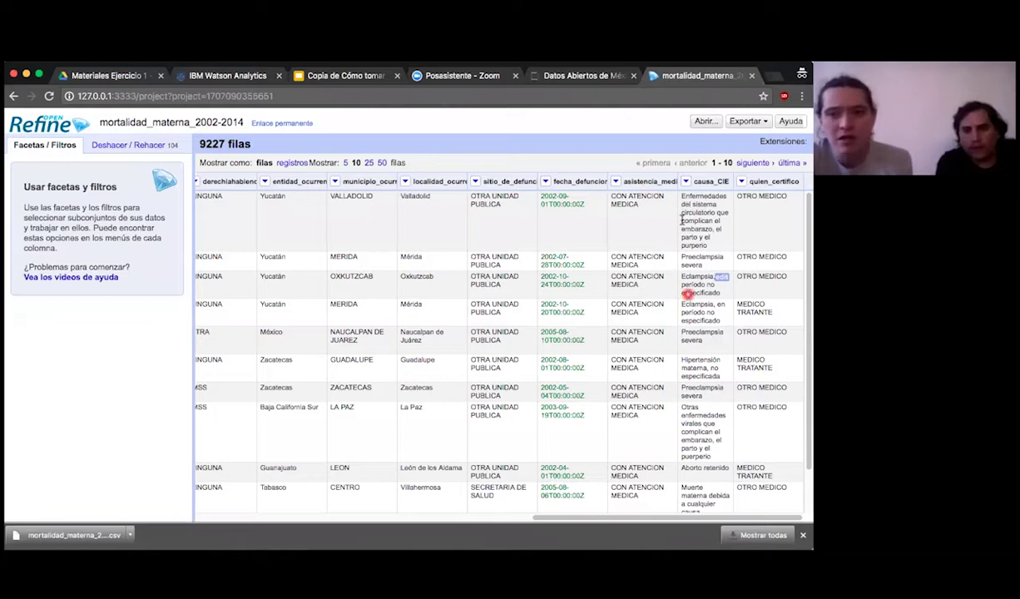
Step: Return to IBM Watson Analytics and create a pie visualization for the maternal mortality data
{"action": "left_click", "coordinate": [212, 75]}
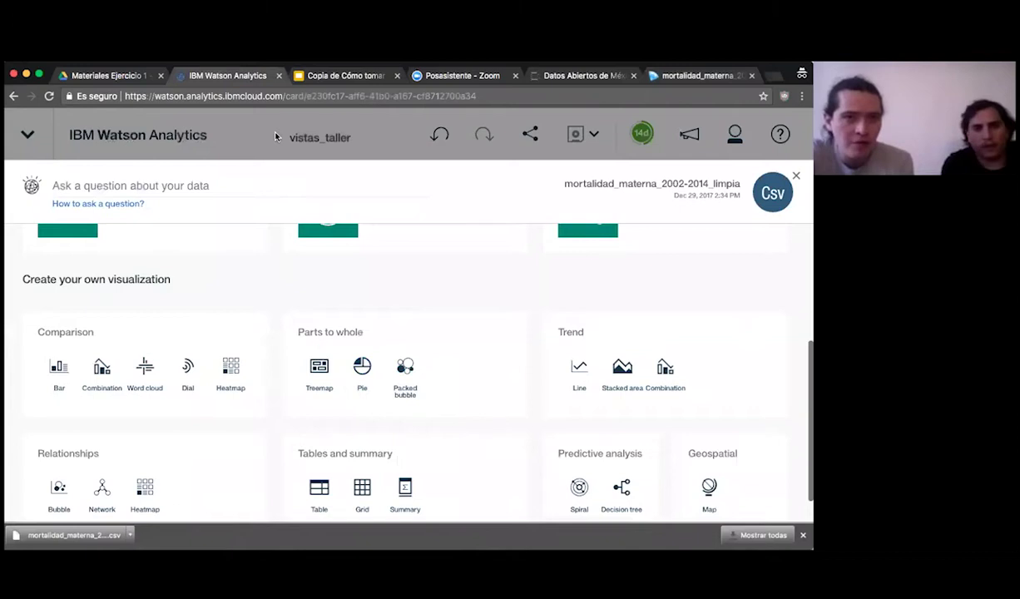
{"action": "scroll", "coordinate": [324, 321], "scroll_direction": "up", "scroll_amount": 5}
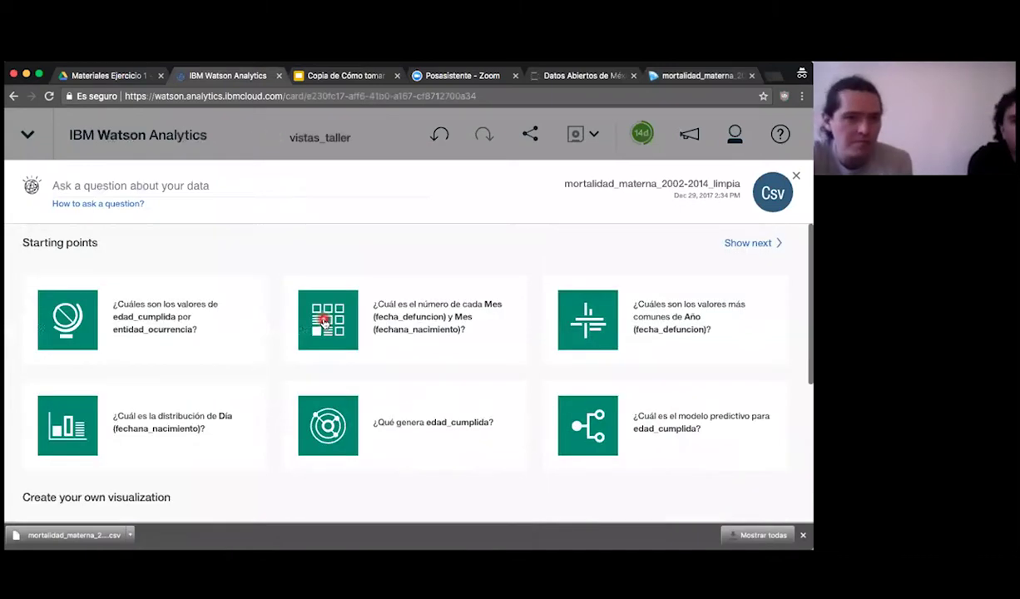
{"action": "scroll", "coordinate": [323, 321], "scroll_direction": "down", "scroll_amount": 5}
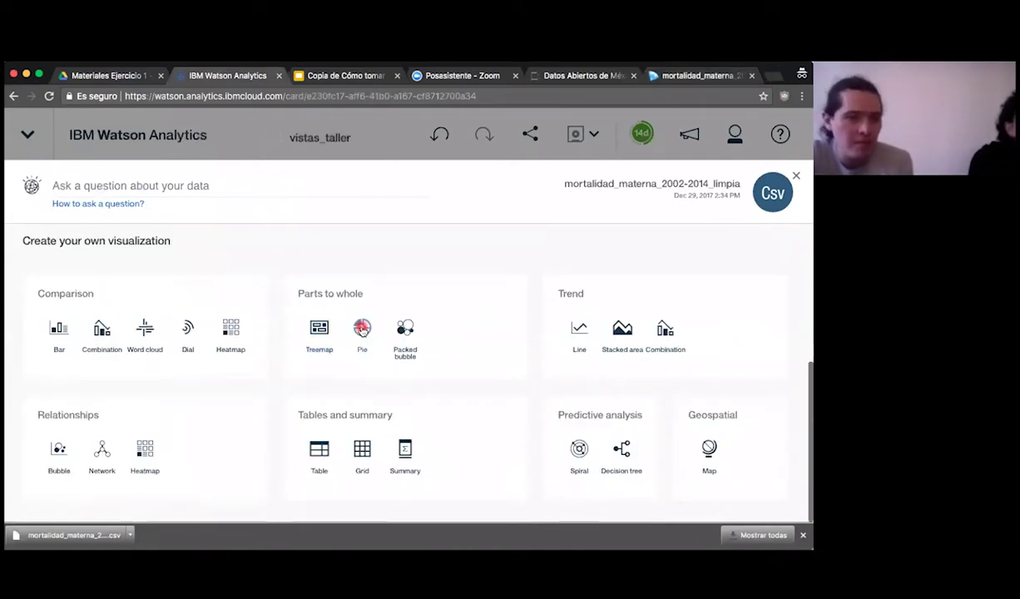
{"action": "left_click", "coordinate": [362, 329]}
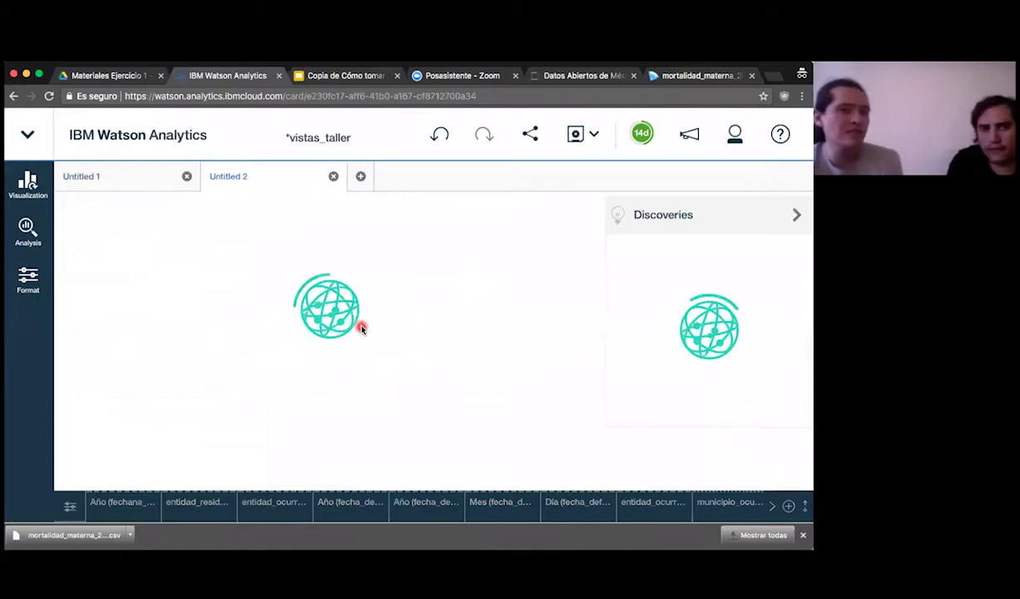
Step: Revisit the yearly month word clouds in Untitled 1, and go back to the pie visualization in Untitled 2
{"action": "left_click", "coordinate": [100, 191]}
{"action": "left_click", "coordinate": [98, 177]}
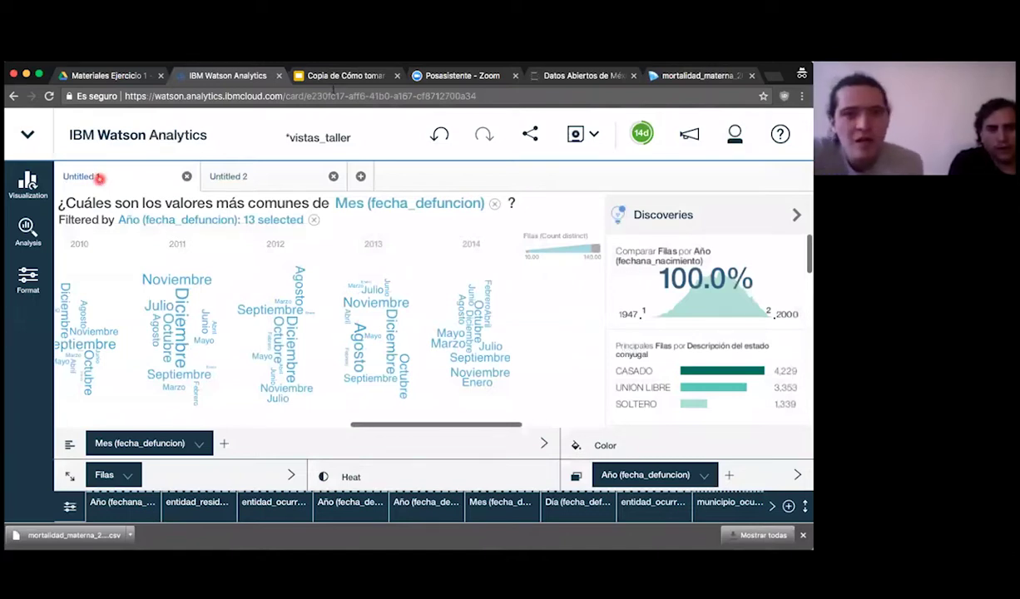
{"action": "left_click", "coordinate": [272, 176]}
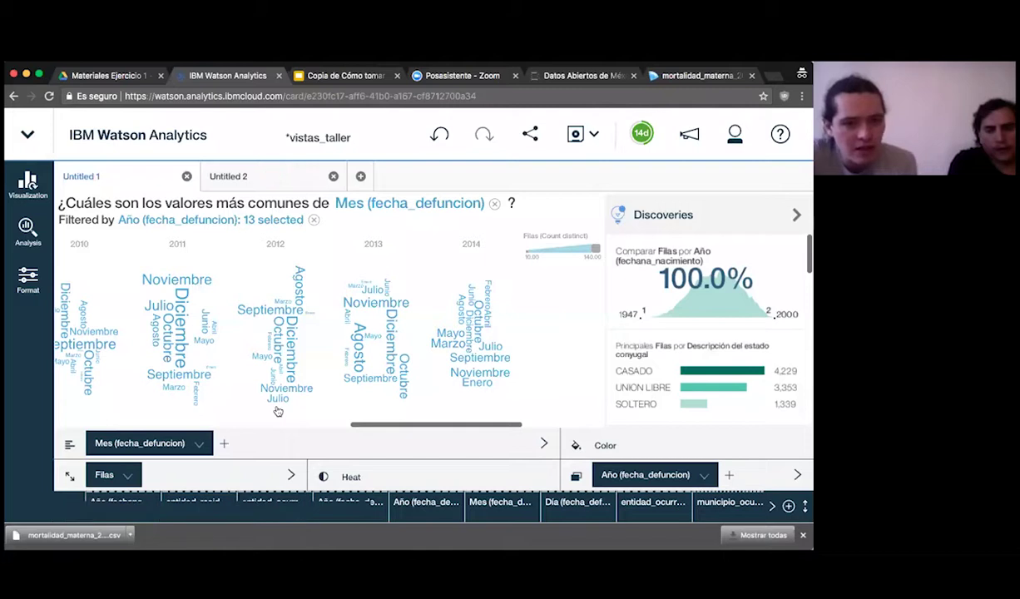
Step: Set the size of the pie chart in Untitled 2 to Filas
{"action": "left_click", "coordinate": [100, 477]}
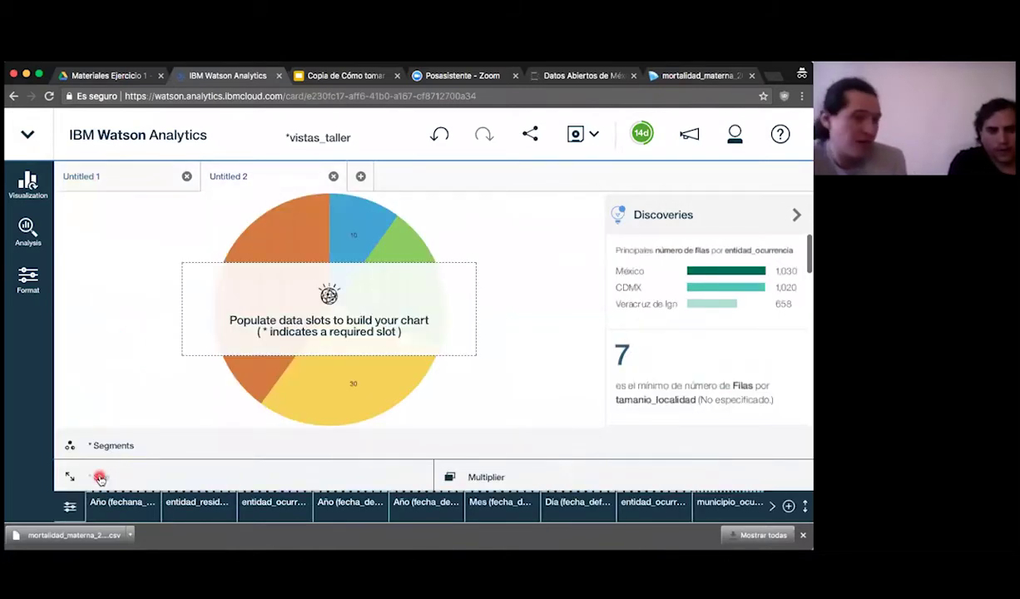
{"action": "left_click", "coordinate": [100, 479]}
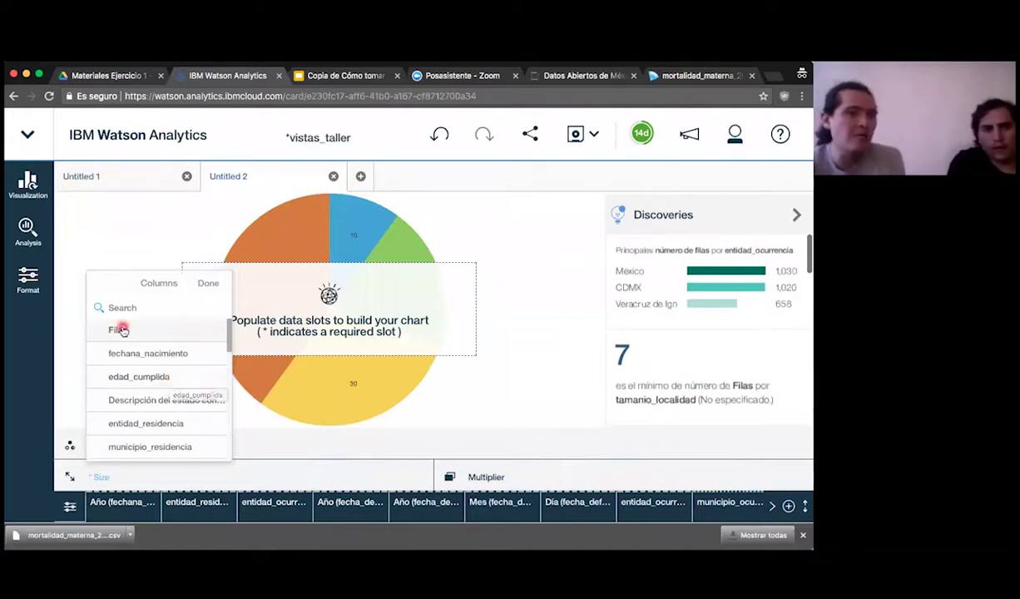
{"action": "left_click_drag", "start_coordinate": [151, 333], "coordinate": [97, 481]}
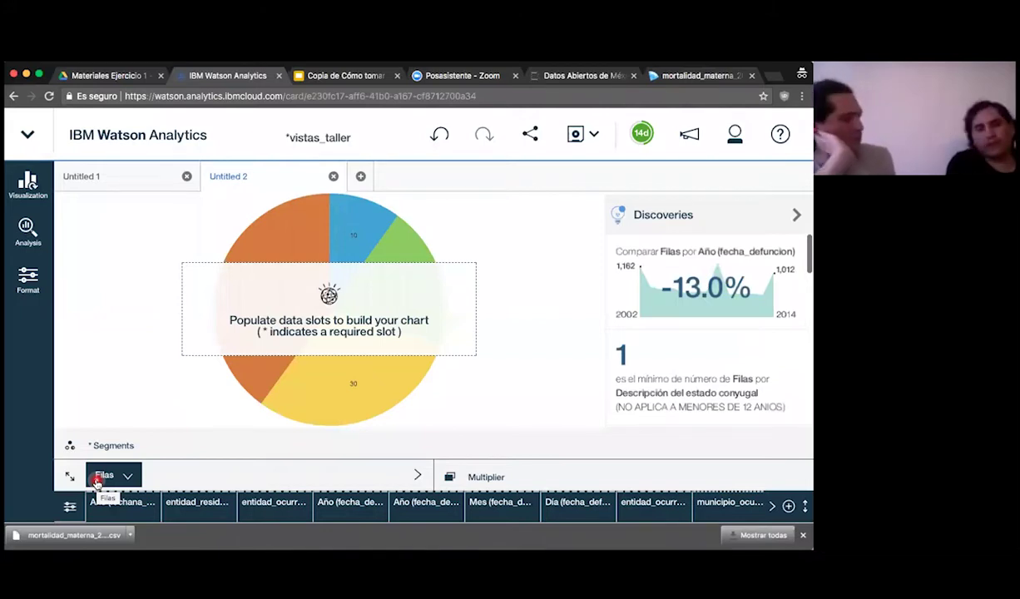
Step: Segment the pie chart by Mes (fecha_defuncion), keeping all months included
{"action": "left_click", "coordinate": [149, 417]}
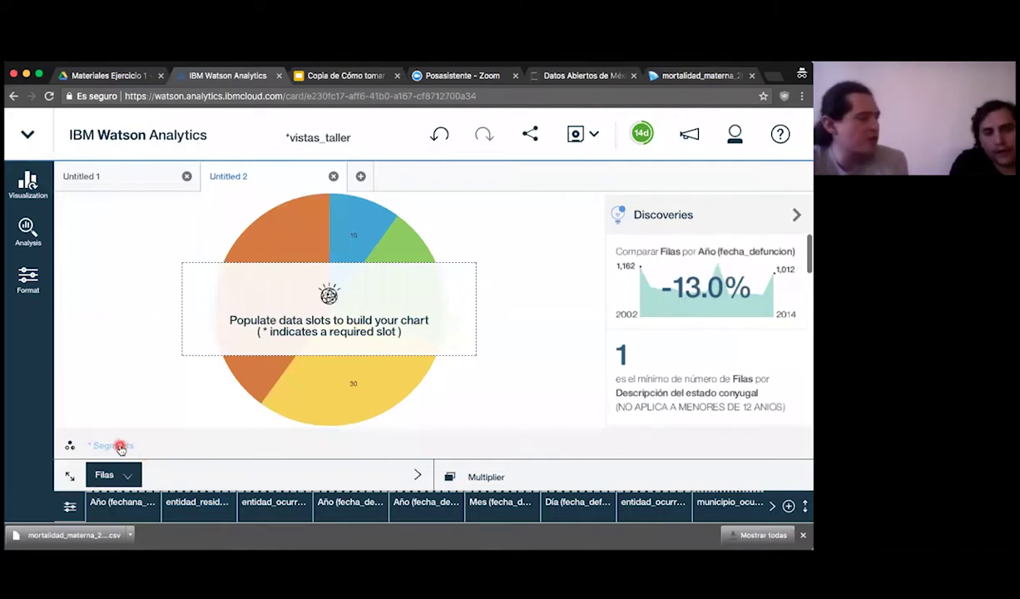
{"action": "mouse_move", "coordinate": [120, 445]}
{"action": "left_mouse_down"}
{"action": "mouse_move", "coordinate": [107, 478]}
{"action": "mouse_move", "coordinate": [118, 467]}
{"action": "left_mouse_up"}
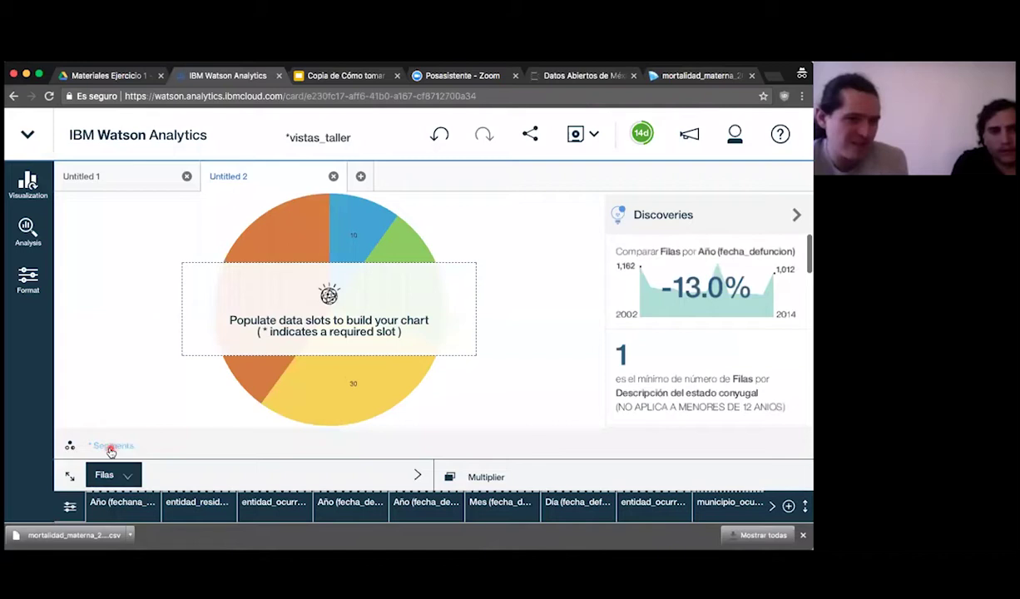
{"action": "left_click", "coordinate": [110, 449]}
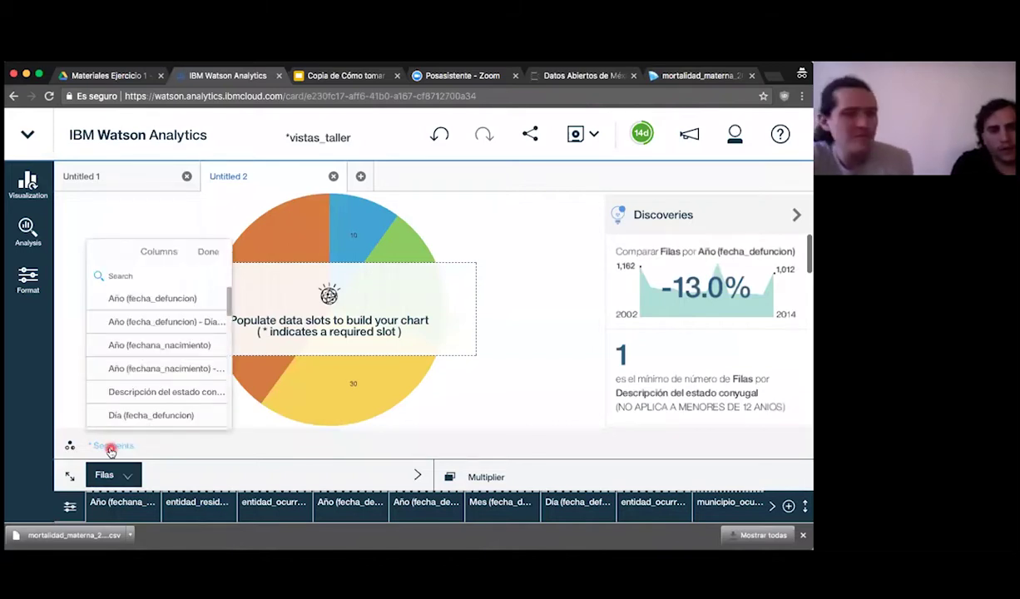
{"action": "scroll", "coordinate": [150, 355], "scroll_direction": "down", "scroll_amount": 2}
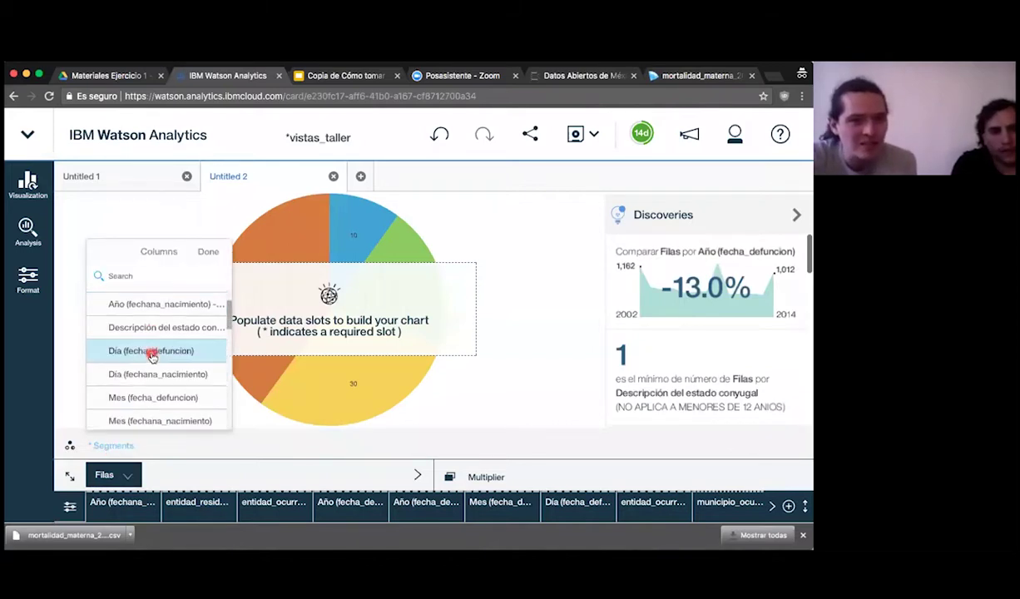
{"action": "scroll", "coordinate": [152, 355], "scroll_direction": "up", "scroll_amount": 1}
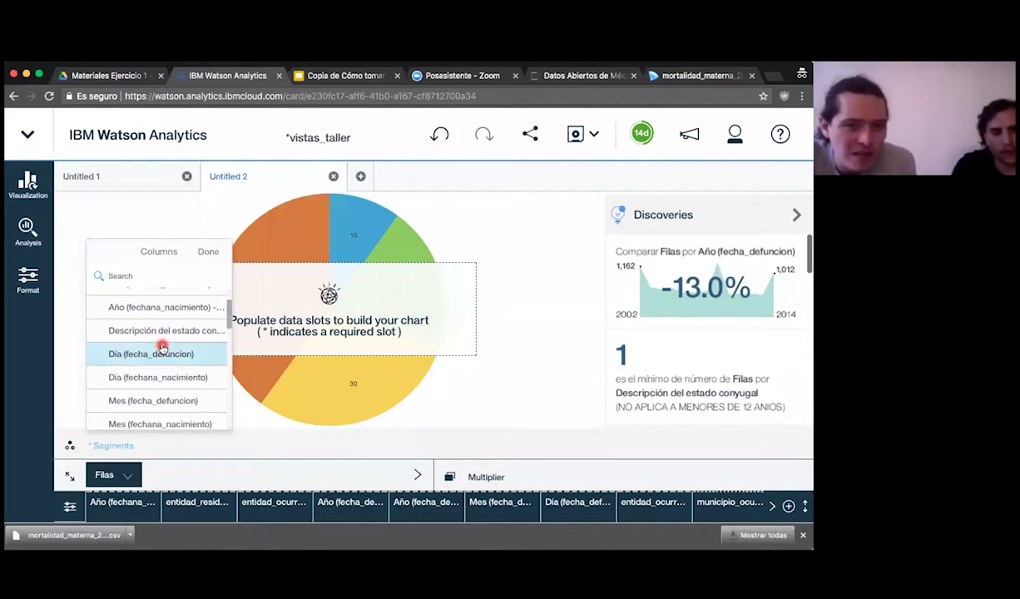
{"action": "left_click", "coordinate": [178, 402]}
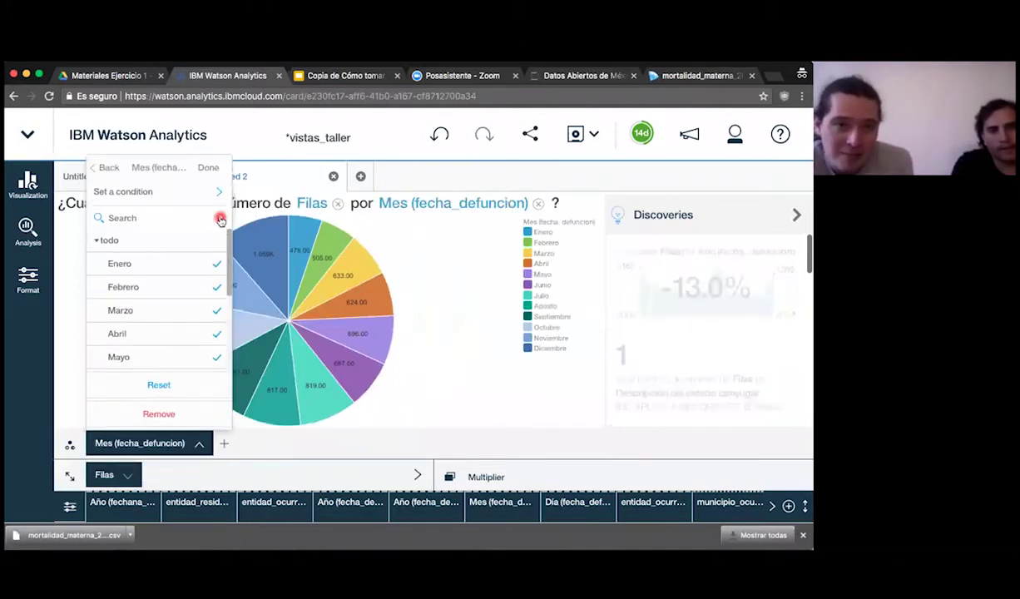
{"action": "left_click", "coordinate": [359, 447]}
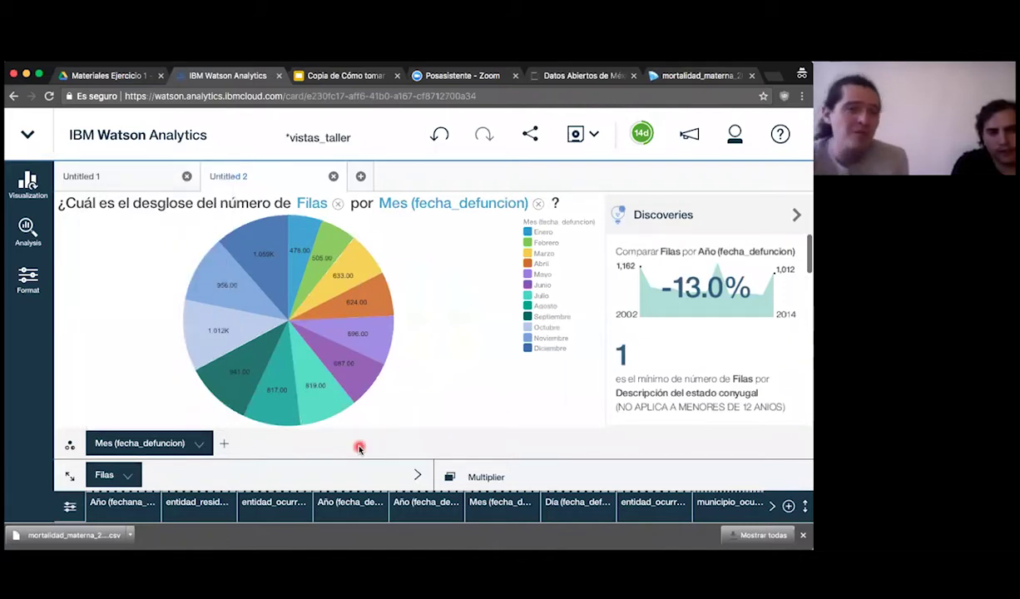
Step: Examine the October, November and December slices of the pie and compare them with the word clouds in Untitled 1
{"action": "left_click", "coordinate": [197, 446]}
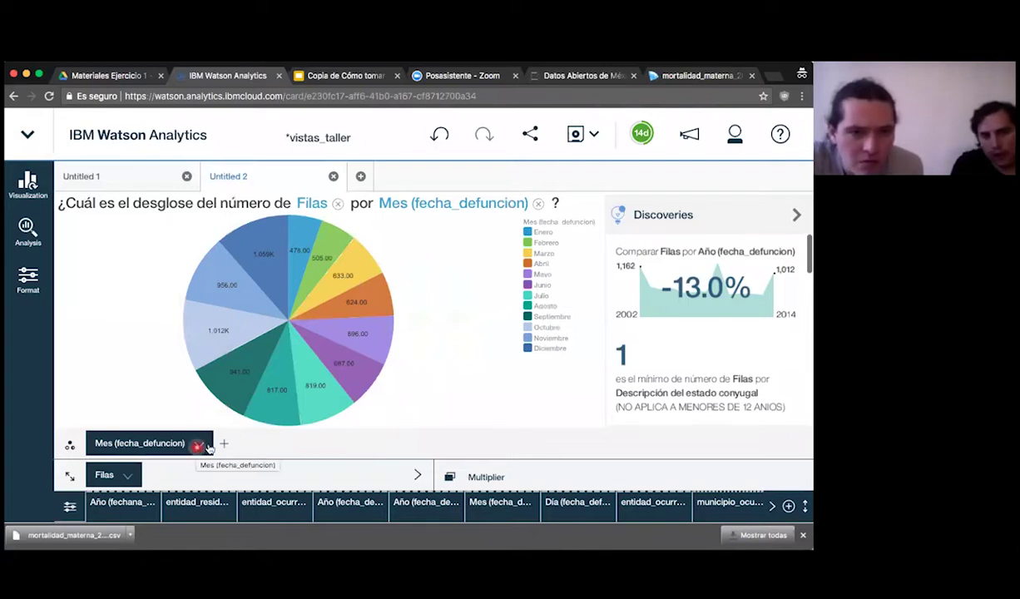
{"action": "left_click", "coordinate": [219, 228]}
{"action": "left_click", "coordinate": [472, 349]}
{"action": "left_click", "coordinate": [242, 294]}
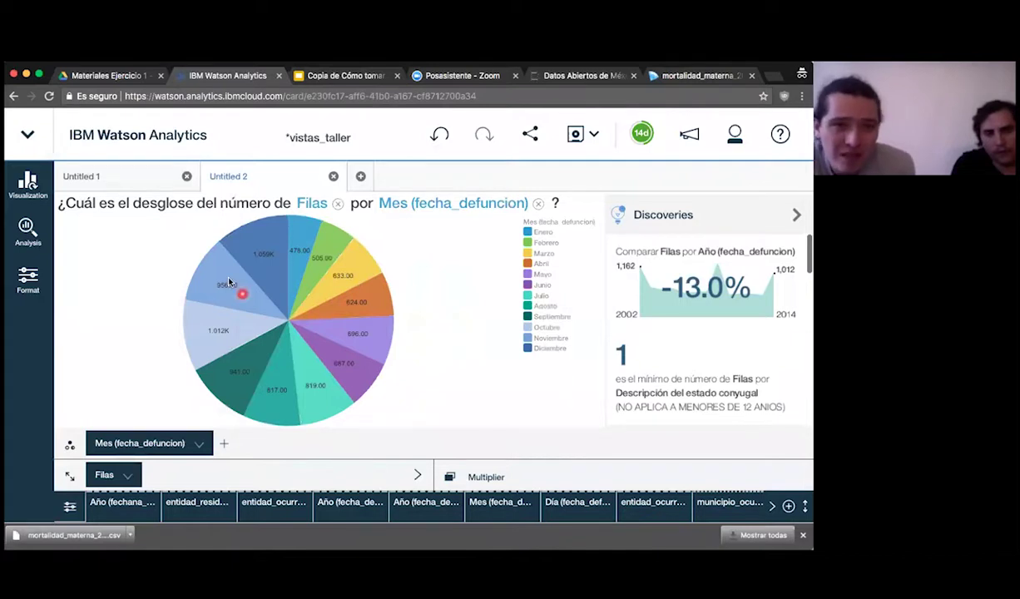
{"action": "left_click", "coordinate": [248, 237]}
{"action": "left_click", "coordinate": [208, 276]}
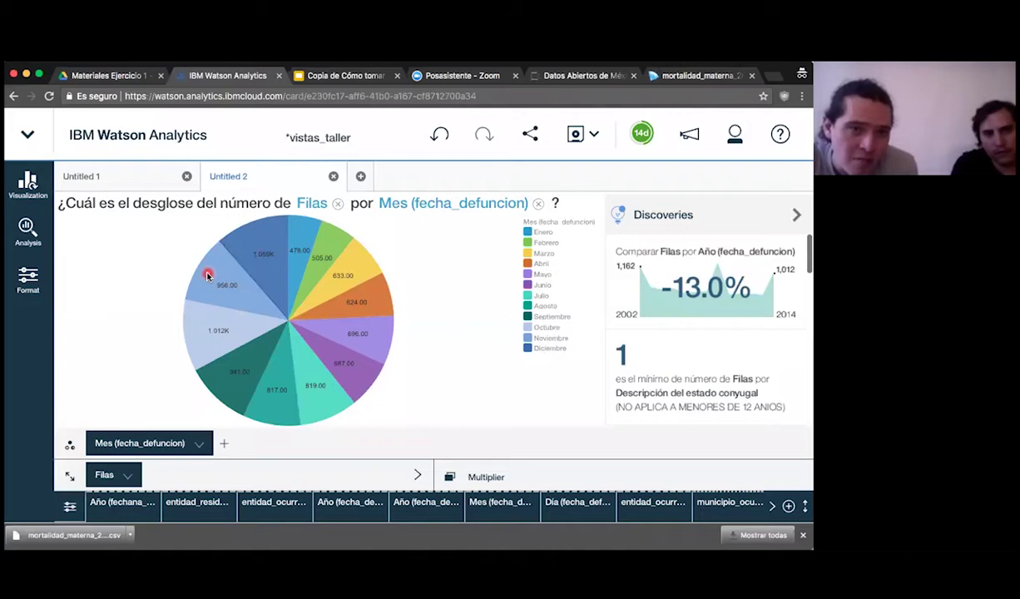
{"action": "left_click", "coordinate": [545, 455]}
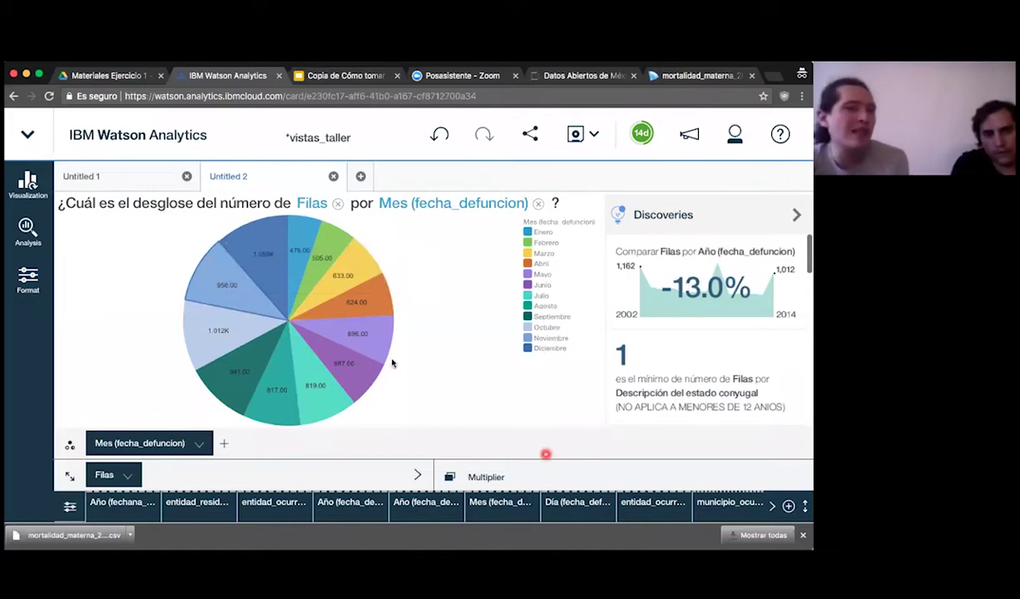
{"action": "left_click", "coordinate": [234, 339]}
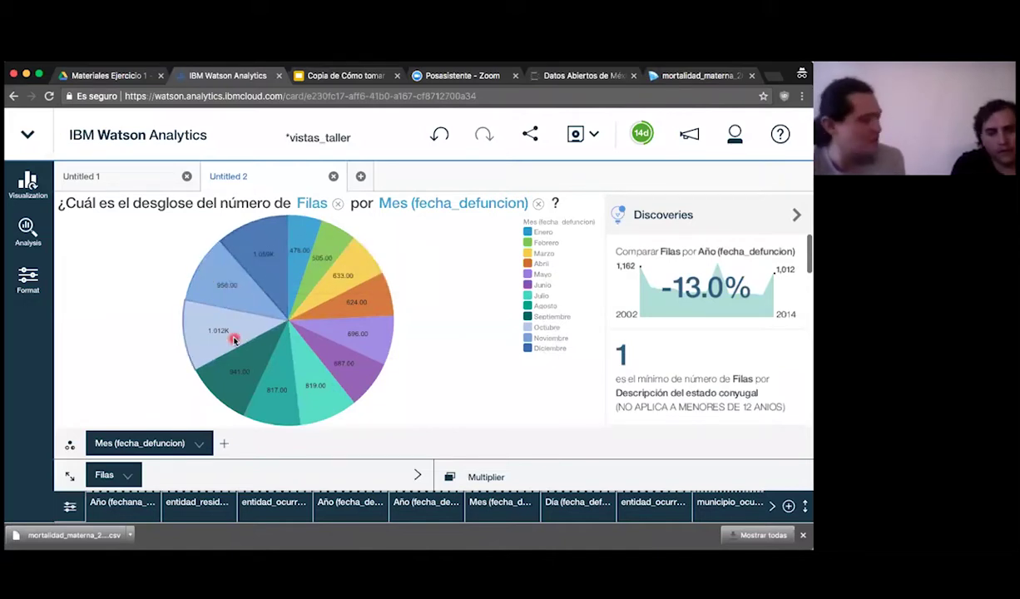
{"action": "left_click", "coordinate": [96, 284]}
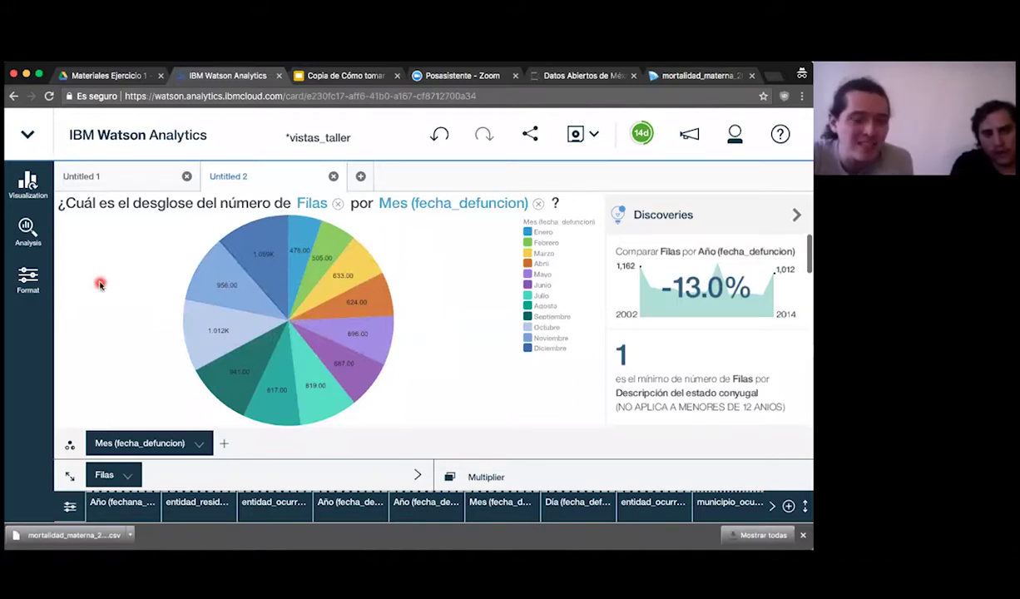
{"action": "left_click", "coordinate": [104, 178]}
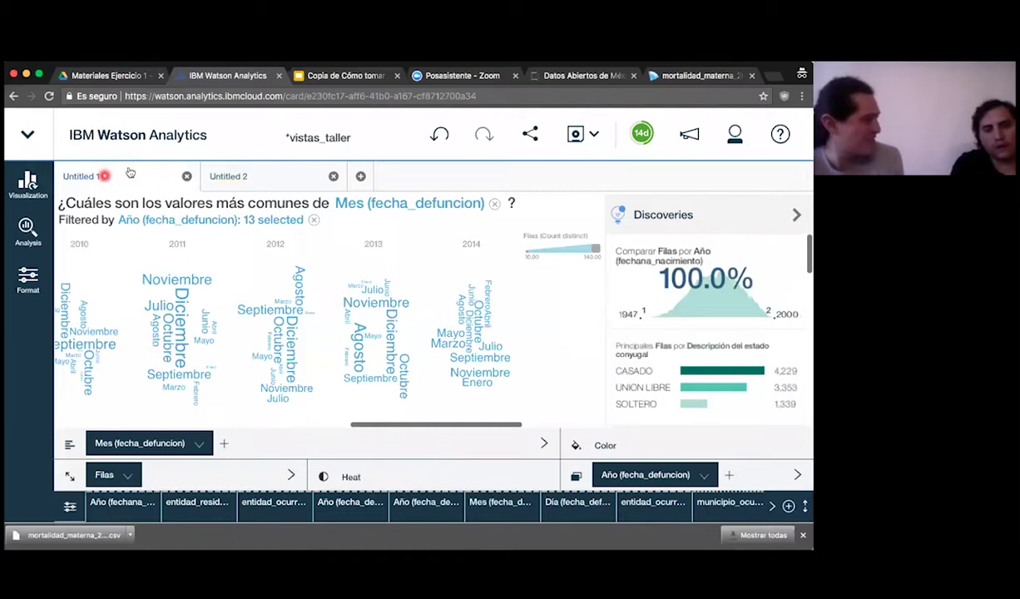
{"action": "left_click", "coordinate": [250, 180]}
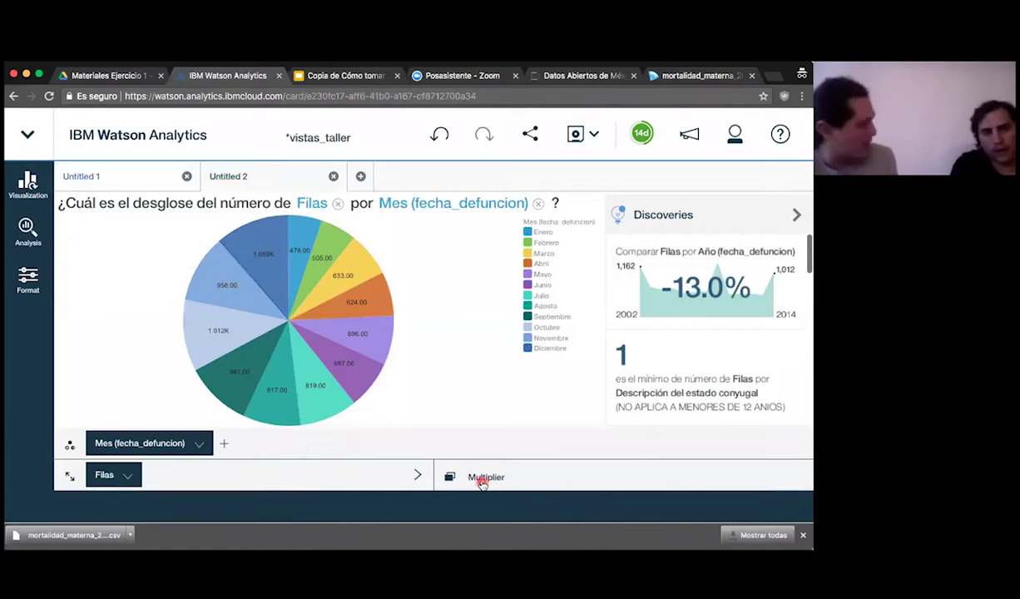
Step: Repeat the monthly pie chart for every year by using Año (fecha_defuncion) as the multiplier
{"action": "left_click", "coordinate": [482, 481]}
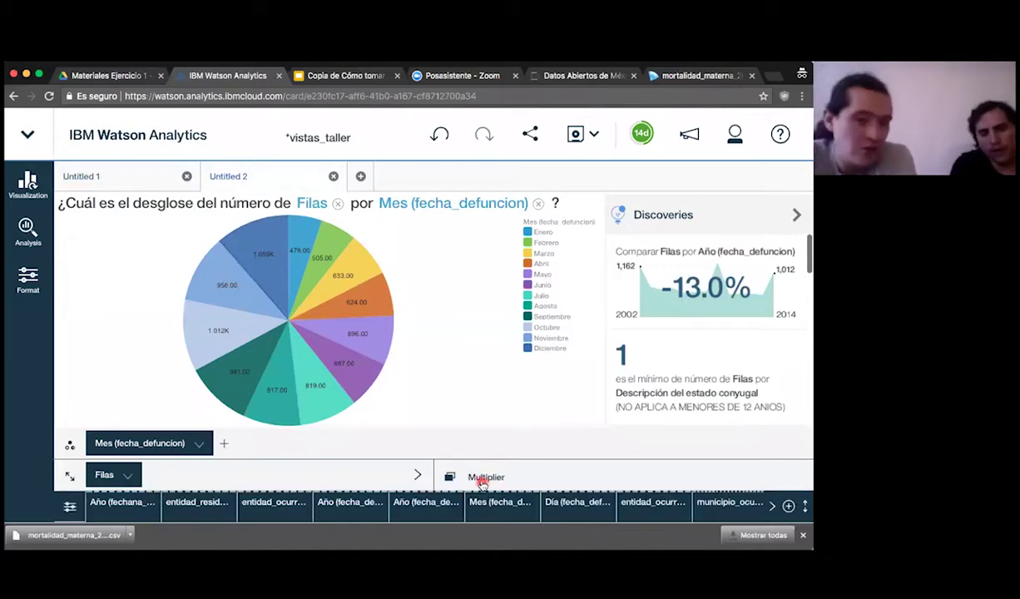
{"action": "left_click", "coordinate": [481, 481]}
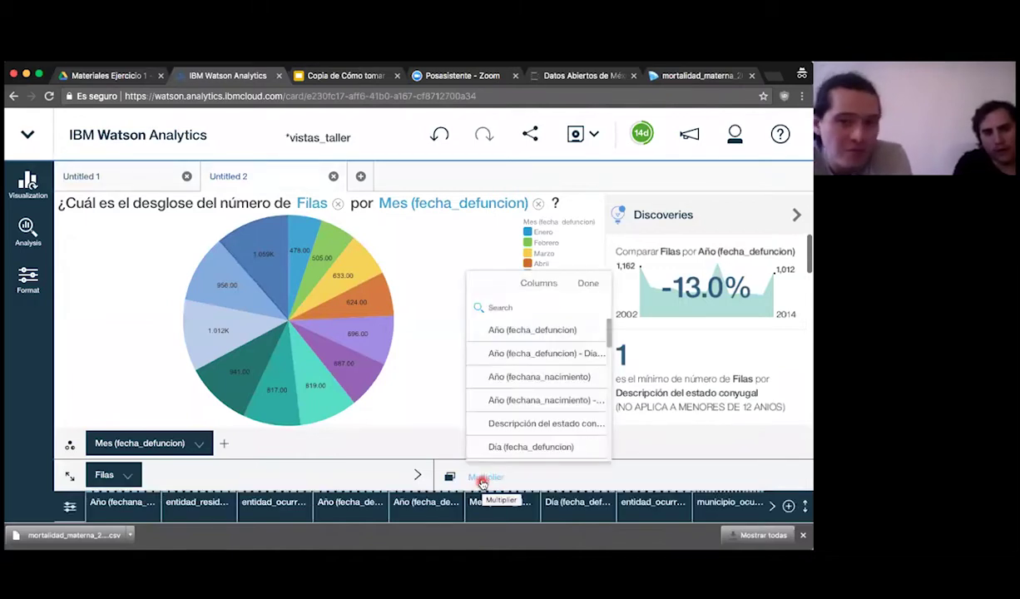
{"action": "left_click", "coordinate": [538, 347]}
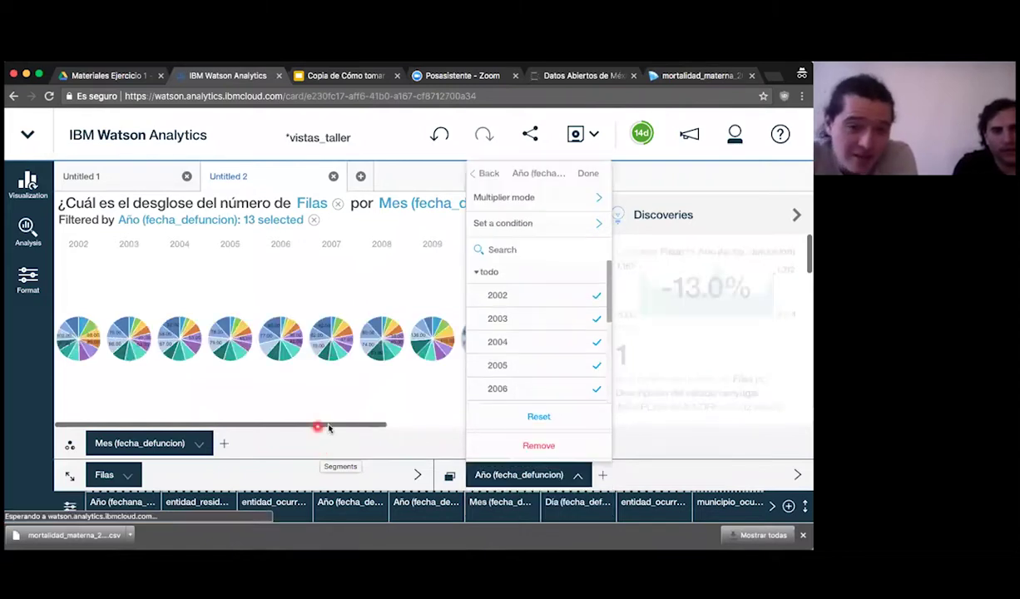
{"action": "left_click", "coordinate": [331, 447]}
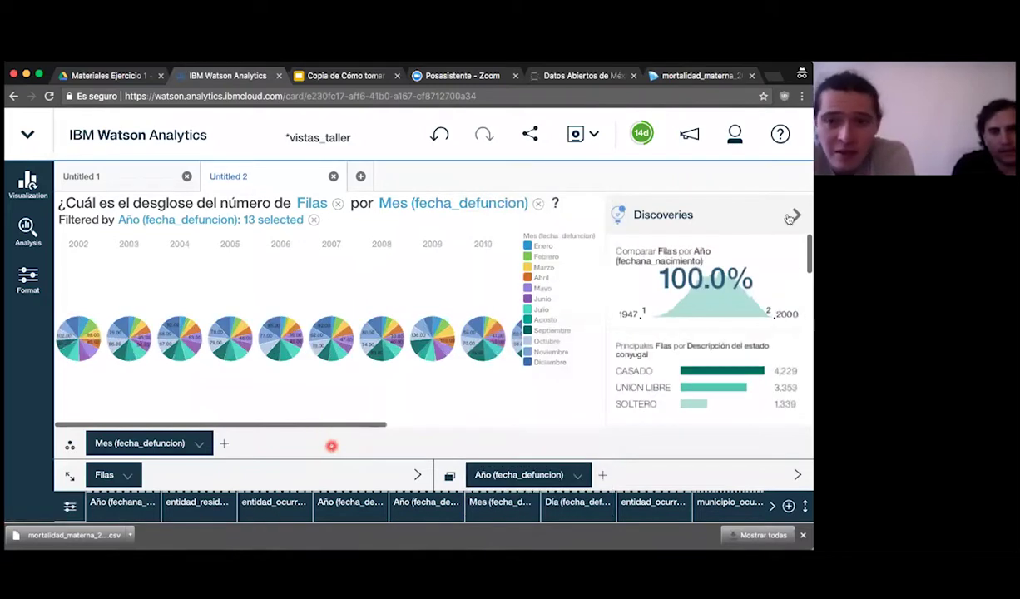
Step: Hide the Discoveries beside the yearly pies and compare them with the October 2013 word in Untitled 1
{"action": "left_click", "coordinate": [796, 215]}
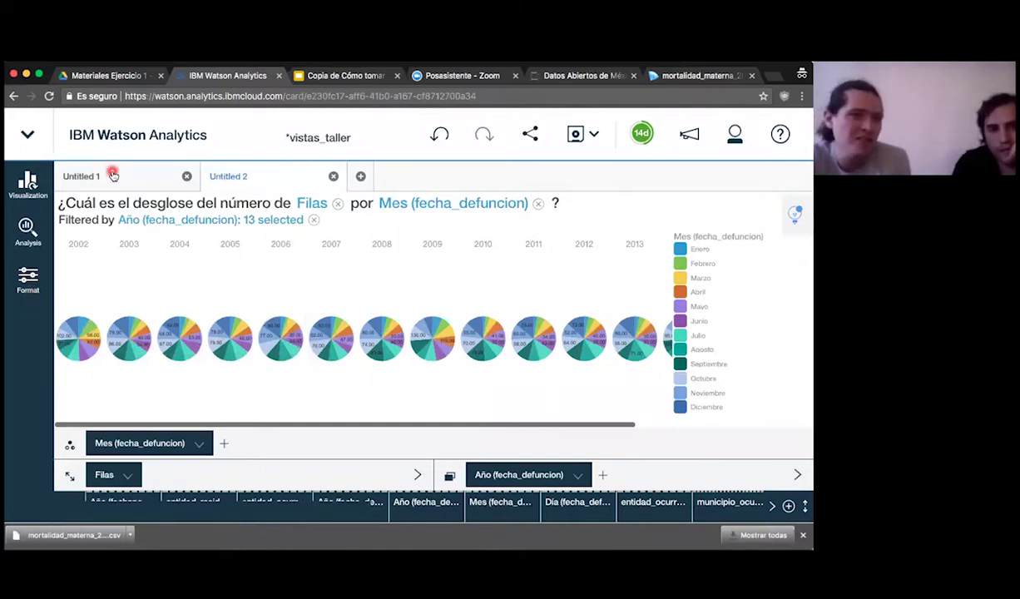
{"action": "left_click", "coordinate": [407, 363]}
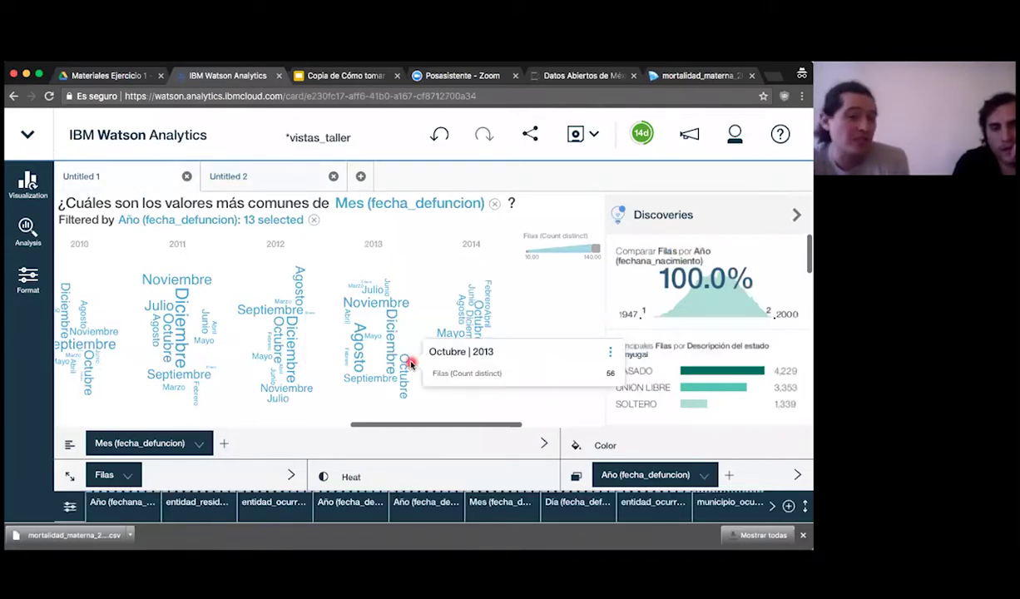
{"action": "left_click", "coordinate": [268, 183]}
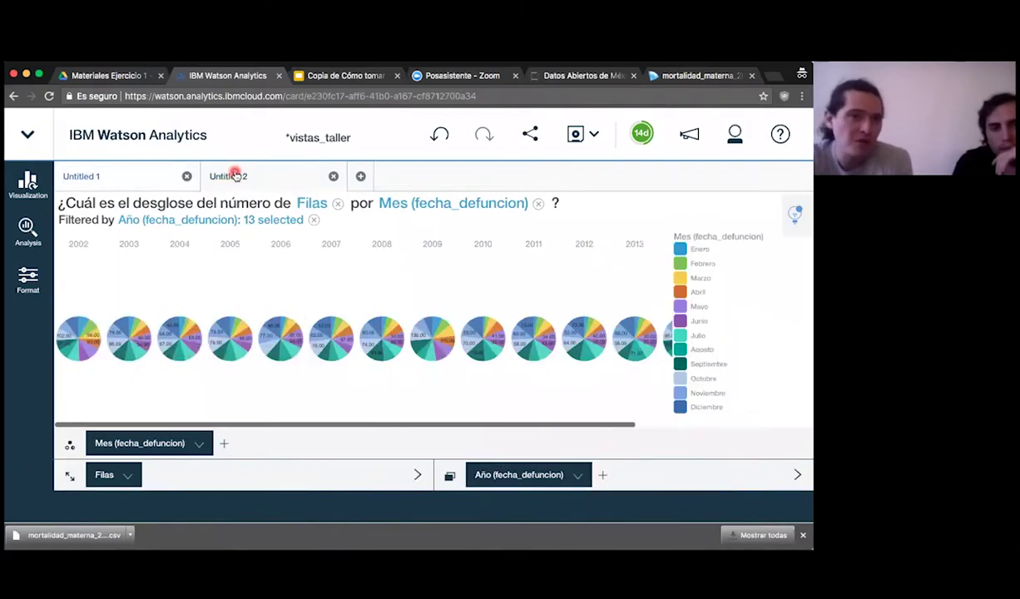
Step: Save vistas_taller and place Untitled 2 ahead of Untitled 1
{"action": "left_click", "coordinate": [23, 184]}
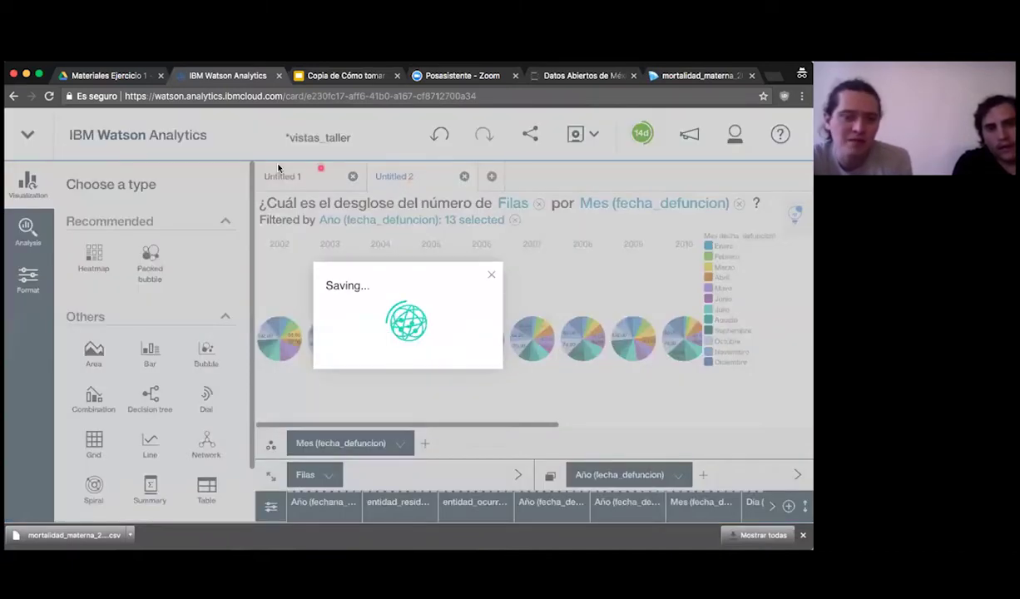
{"action": "left_click", "coordinate": [277, 167]}
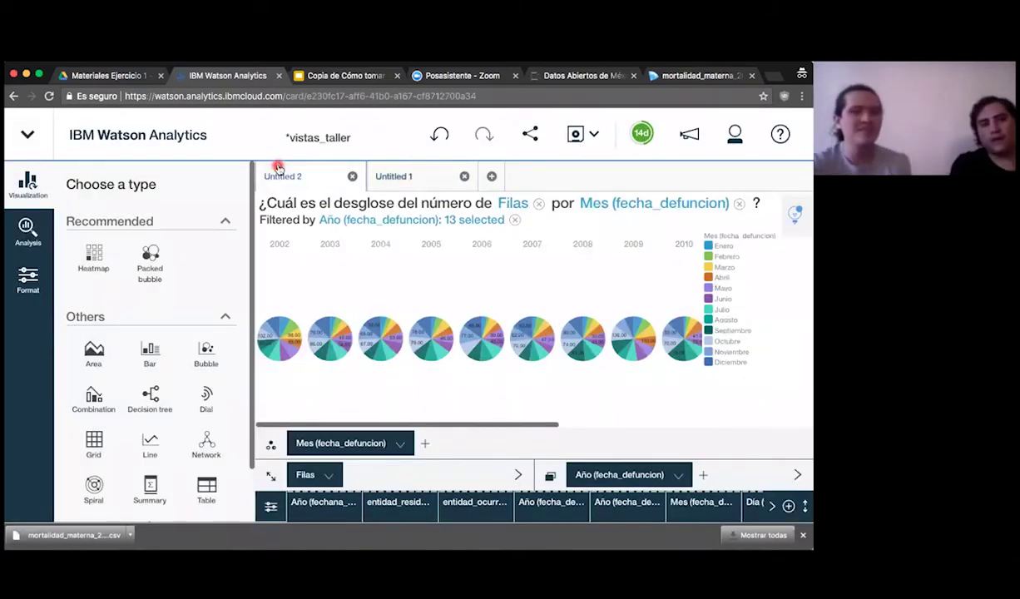
{"action": "left_click", "coordinate": [399, 177]}
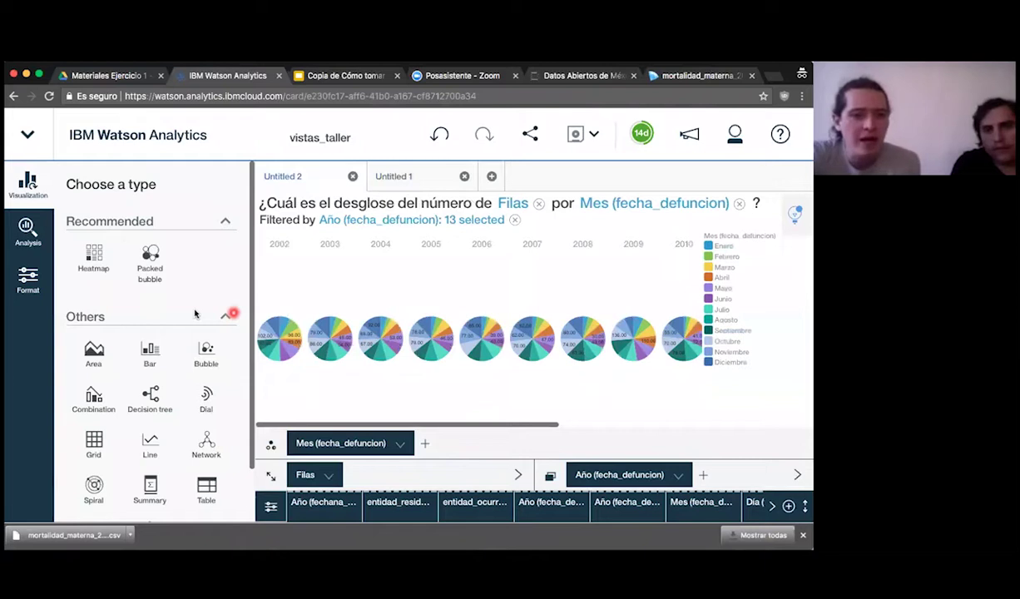
Step: Change the yearly pies in Untitled 2 to bar charts comparing Filas by Mes (fecha_defuncion)
{"action": "left_click", "coordinate": [151, 353]}
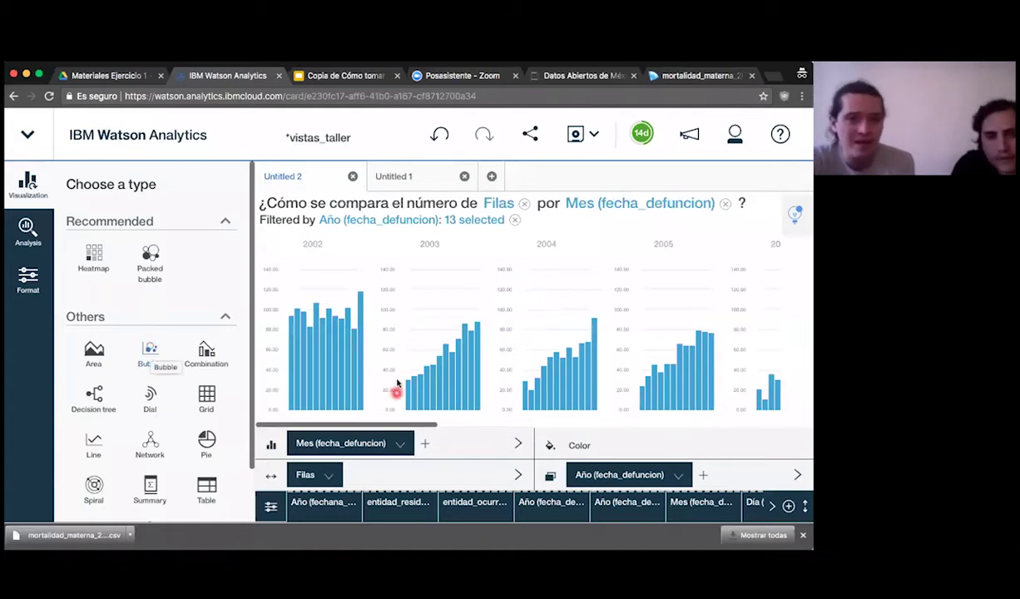
{"action": "left_click", "coordinate": [31, 190]}
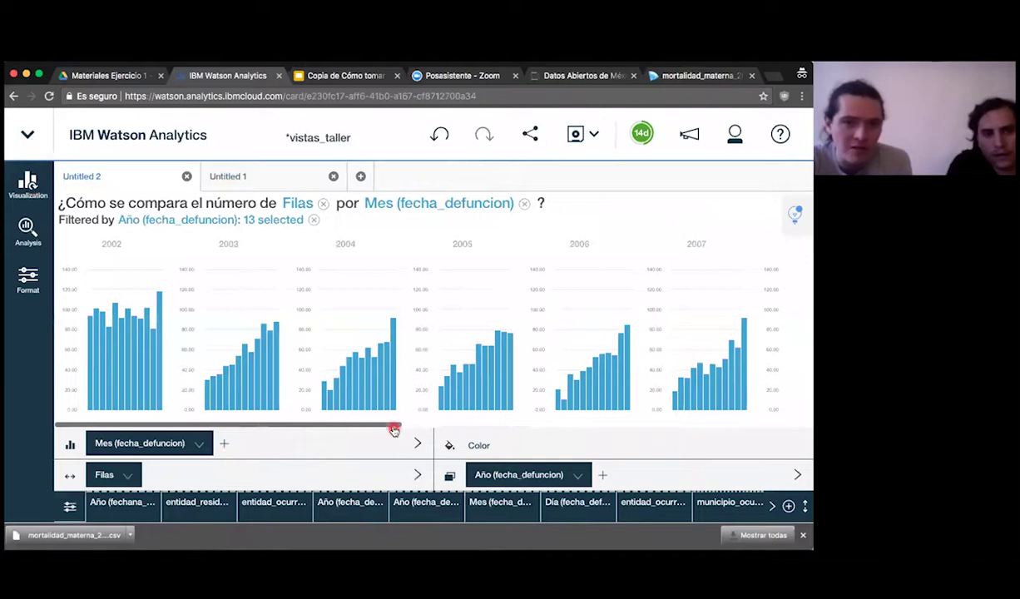
{"action": "left_click_drag", "start_coordinate": [512, 439], "coordinate": [579, 423]}
{"action": "left_click_drag", "start_coordinate": [639, 443], "coordinate": [784, 463]}
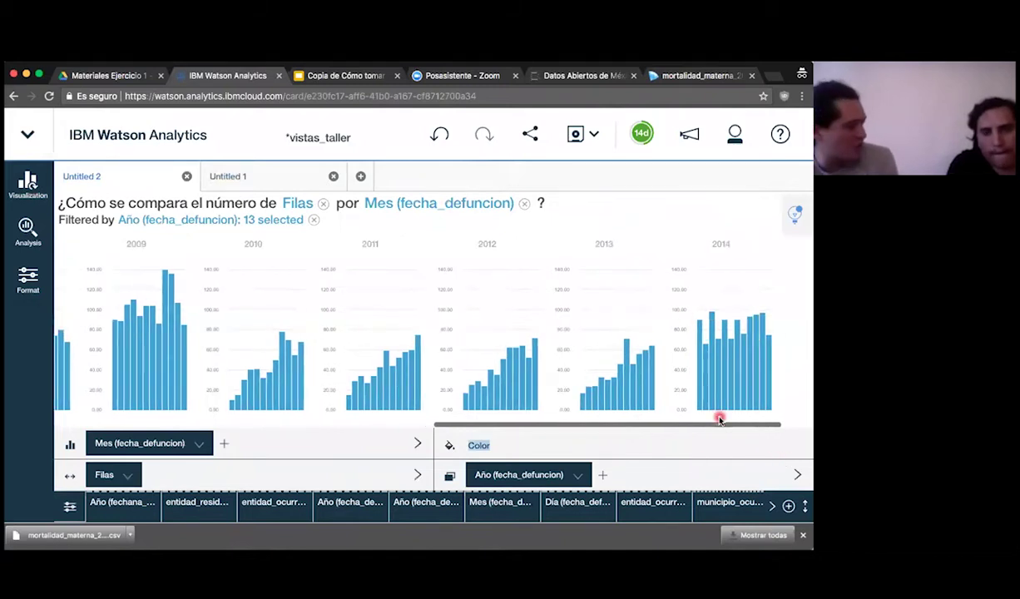
Step: Compare the 2014 months in the Untitled 1 word clouds with the 2014 bars in Untitled 2
{"action": "left_click", "coordinate": [256, 179]}
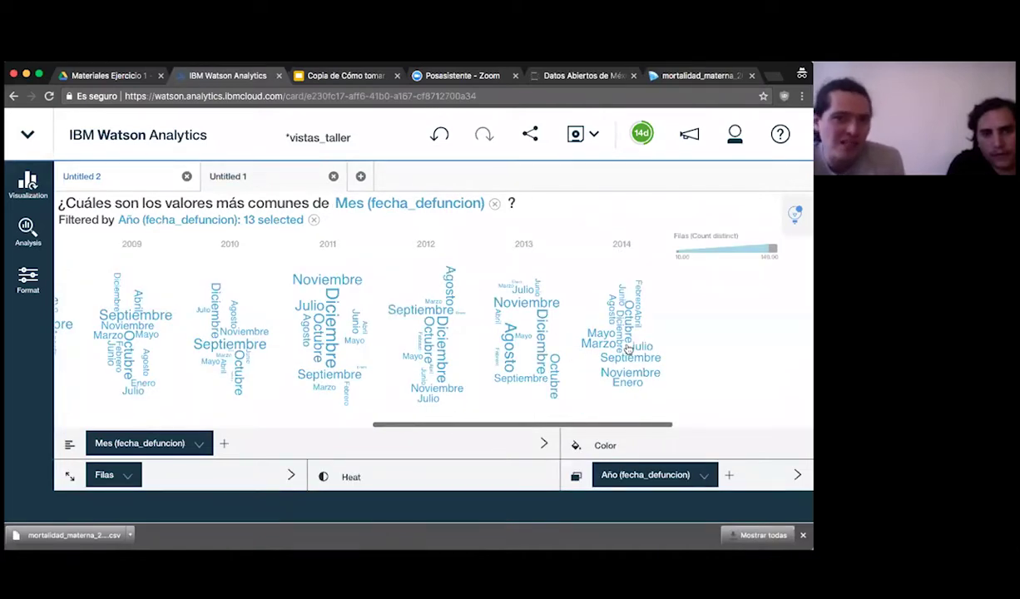
{"action": "left_click", "coordinate": [616, 454]}
{"action": "left_click", "coordinate": [596, 341]}
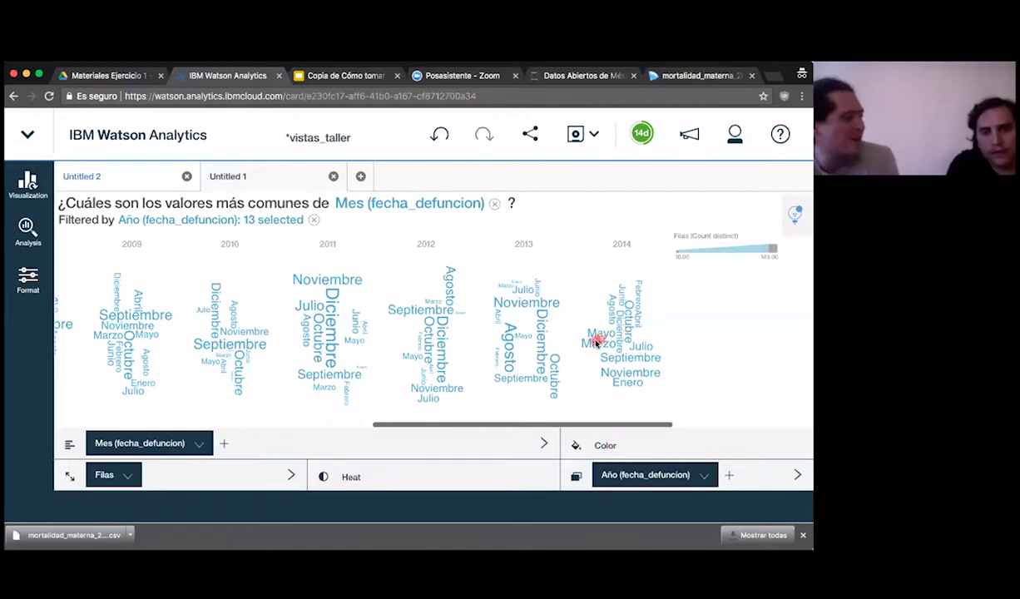
{"action": "left_click", "coordinate": [132, 178]}
{"action": "left_click", "coordinate": [687, 518]}
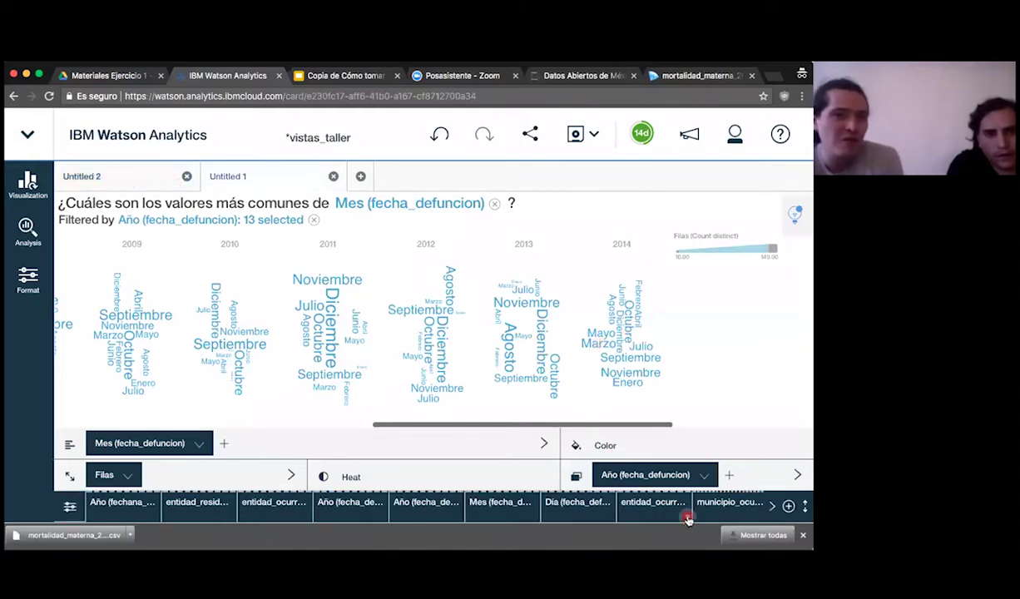
{"action": "left_click", "coordinate": [358, 351]}
{"action": "left_click", "coordinate": [651, 324]}
{"action": "left_click", "coordinate": [712, 321]}
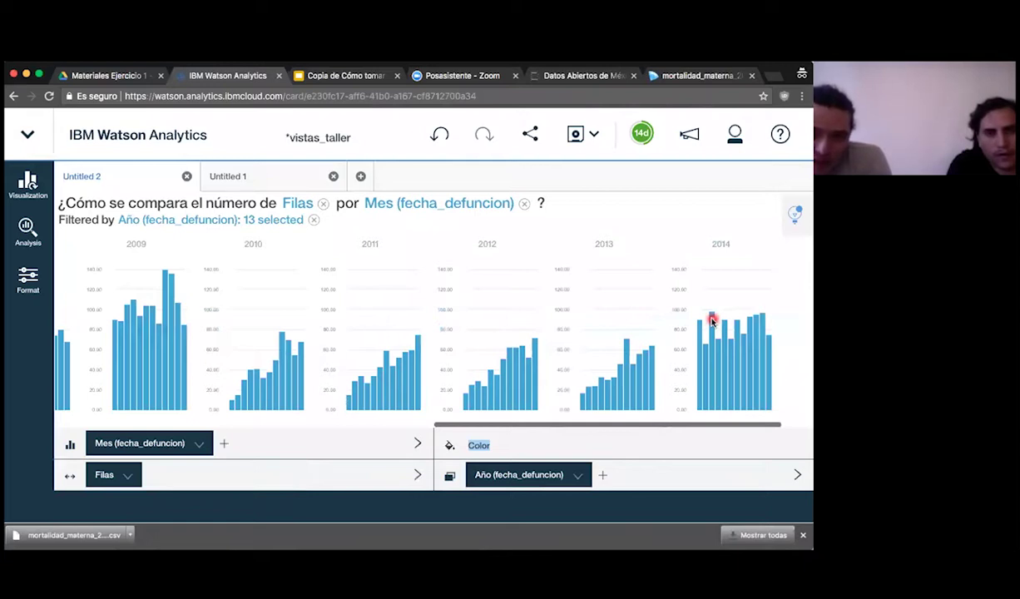
Step: Compare the November and March 2014 bars in the Untitled 2 yearly charts
{"action": "left_click", "coordinate": [760, 325]}
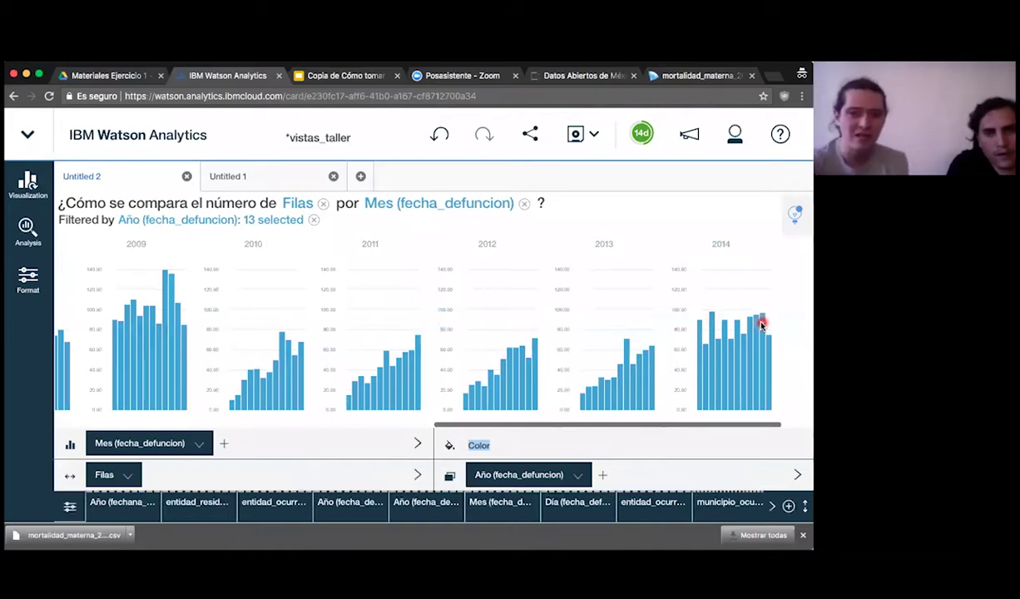
{"action": "left_click", "coordinate": [760, 320]}
{"action": "left_click", "coordinate": [762, 323]}
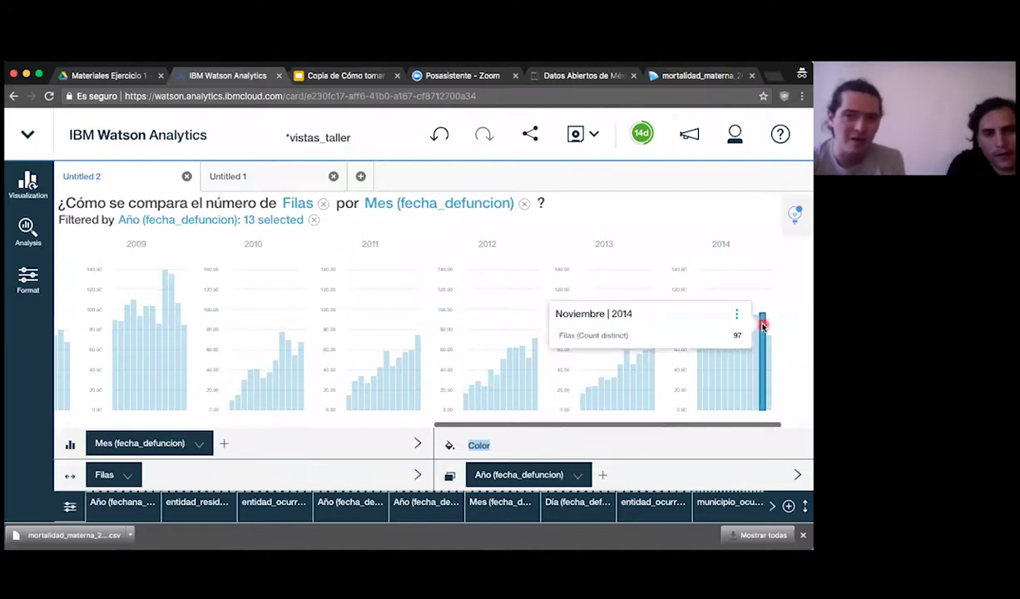
{"action": "left_click", "coordinate": [678, 322]}
{"action": "left_click", "coordinate": [713, 322]}
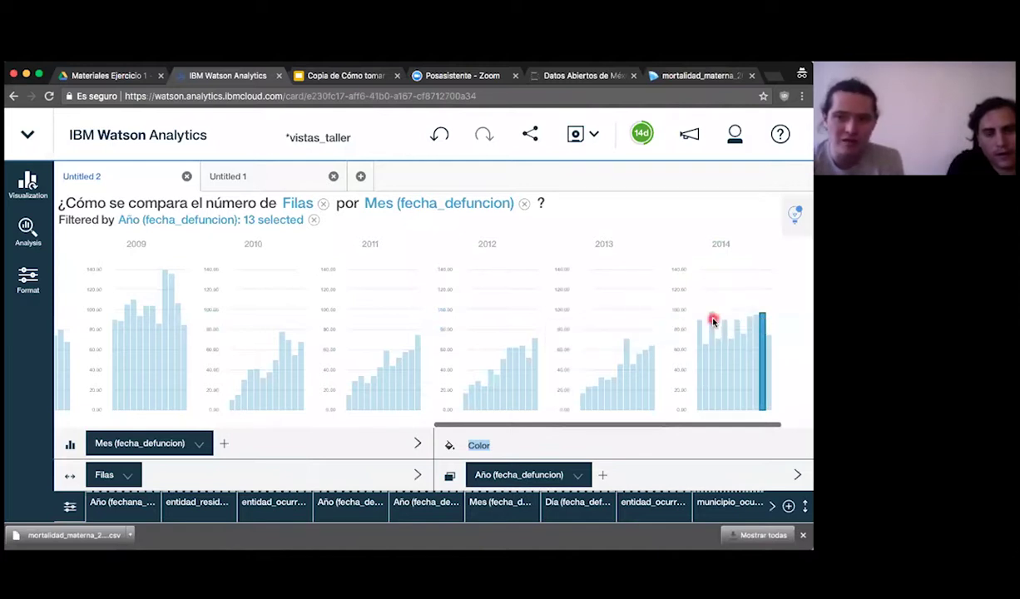
{"action": "left_click", "coordinate": [712, 323]}
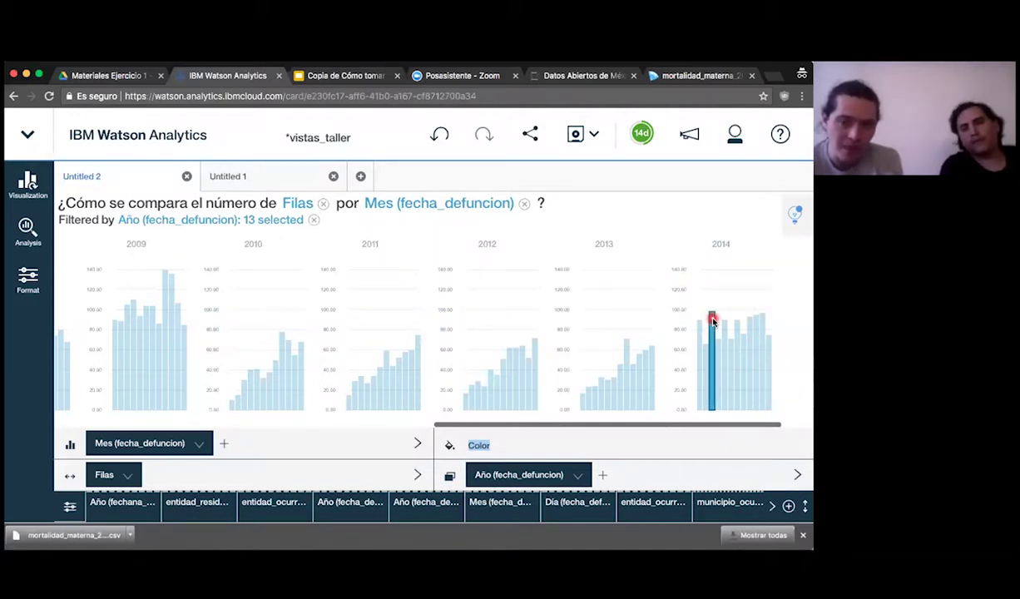
{"action": "left_click", "coordinate": [712, 323]}
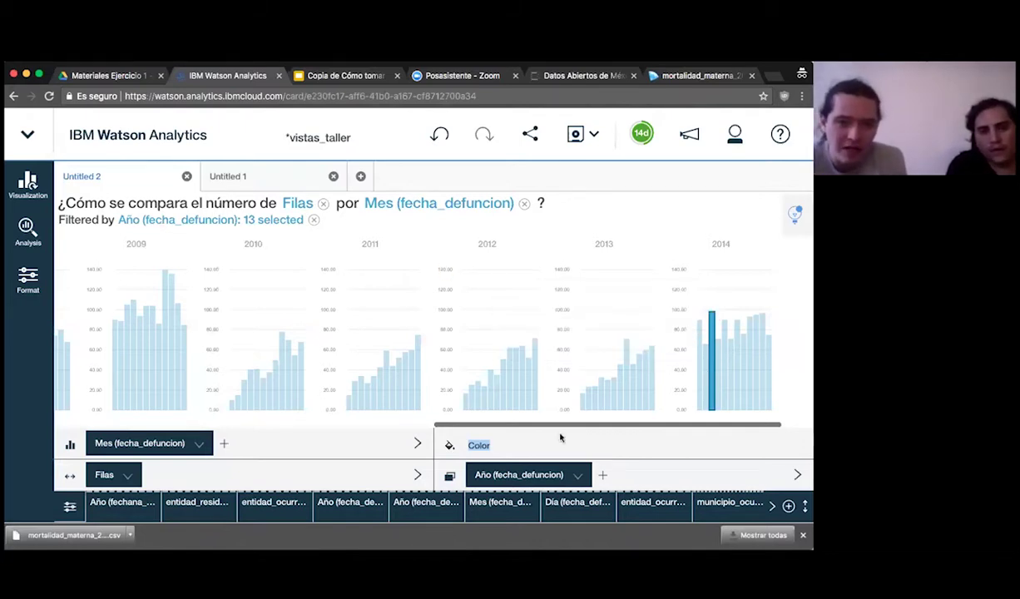
Step: Clear the bar selection and review the monthly bars of the yearly charts from 2002 onward
{"action": "left_click_drag", "start_coordinate": [636, 426], "coordinate": [588, 425]}
{"action": "left_click_drag", "start_coordinate": [439, 414], "coordinate": [183, 406]}
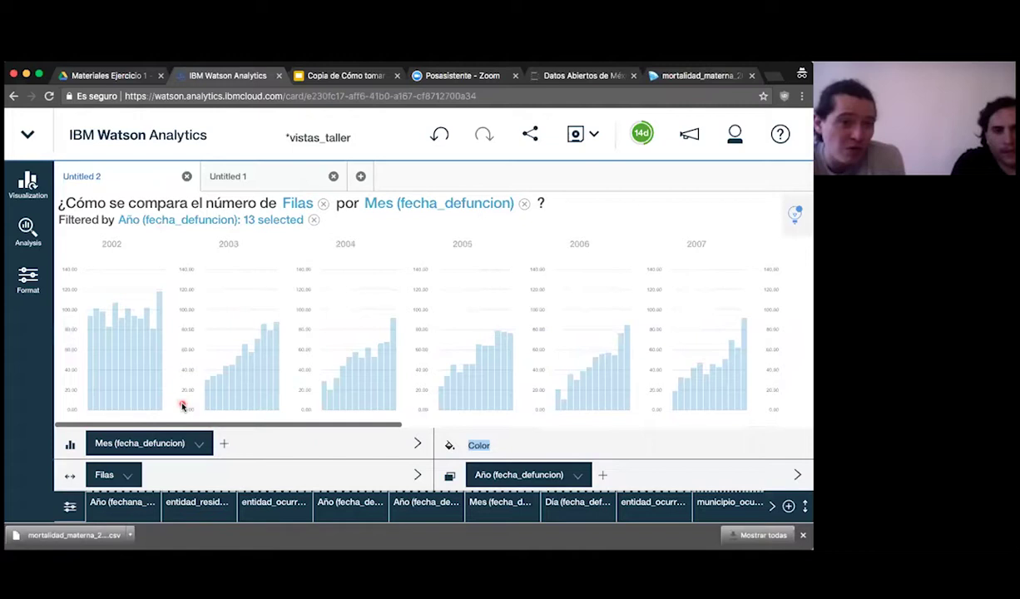
{"action": "left_click", "coordinate": [101, 361]}
{"action": "left_click", "coordinate": [396, 425]}
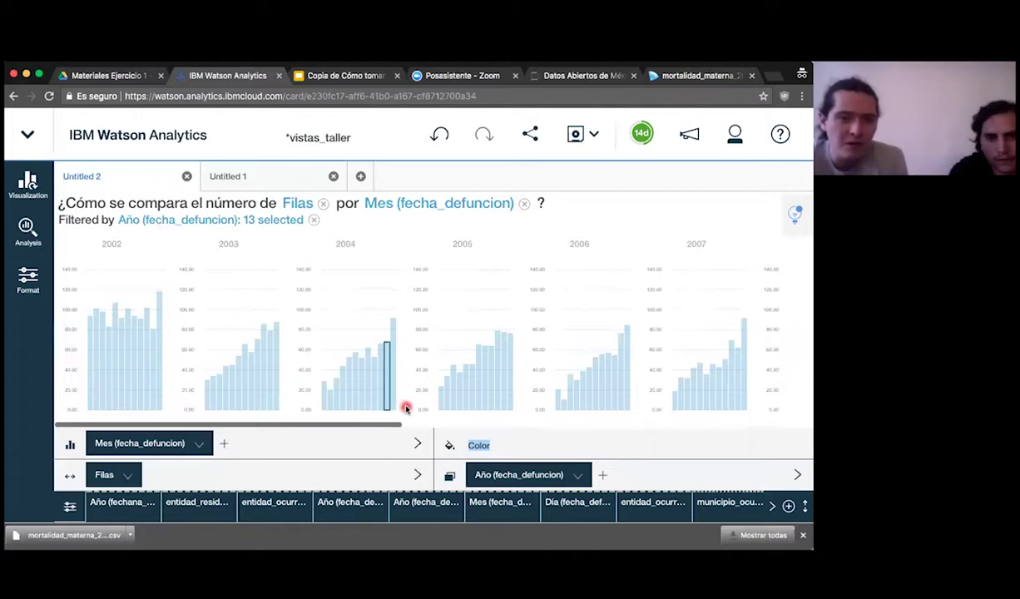
{"action": "left_click", "coordinate": [381, 424]}
{"action": "left_click_drag", "start_coordinate": [400, 425], "coordinate": [594, 422]}
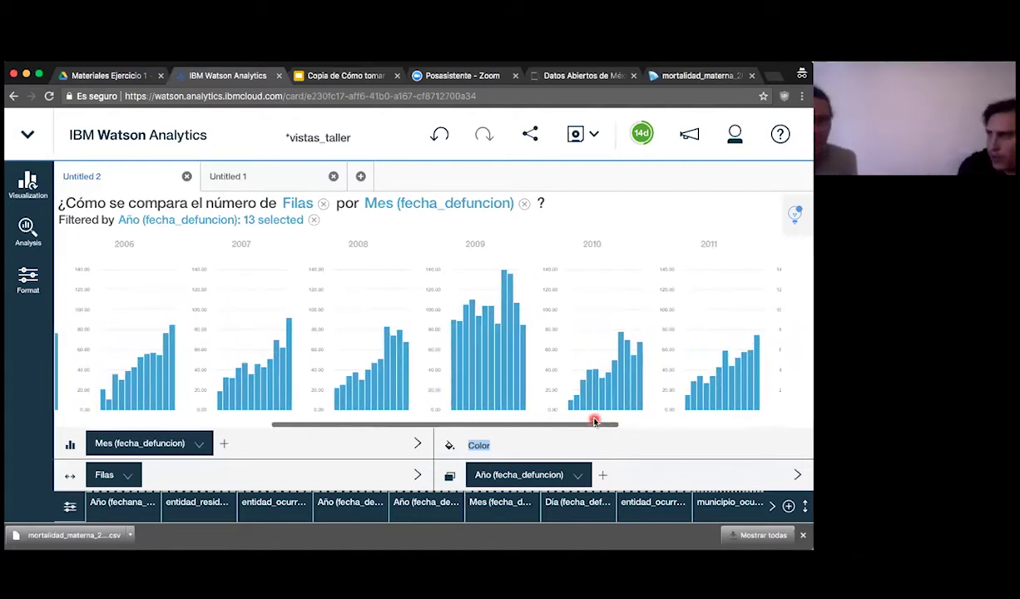
Step: Examine how the monthly bars rise and fall within each year from 2006 to 2011, including June 2009
{"action": "left_click", "coordinate": [484, 357]}
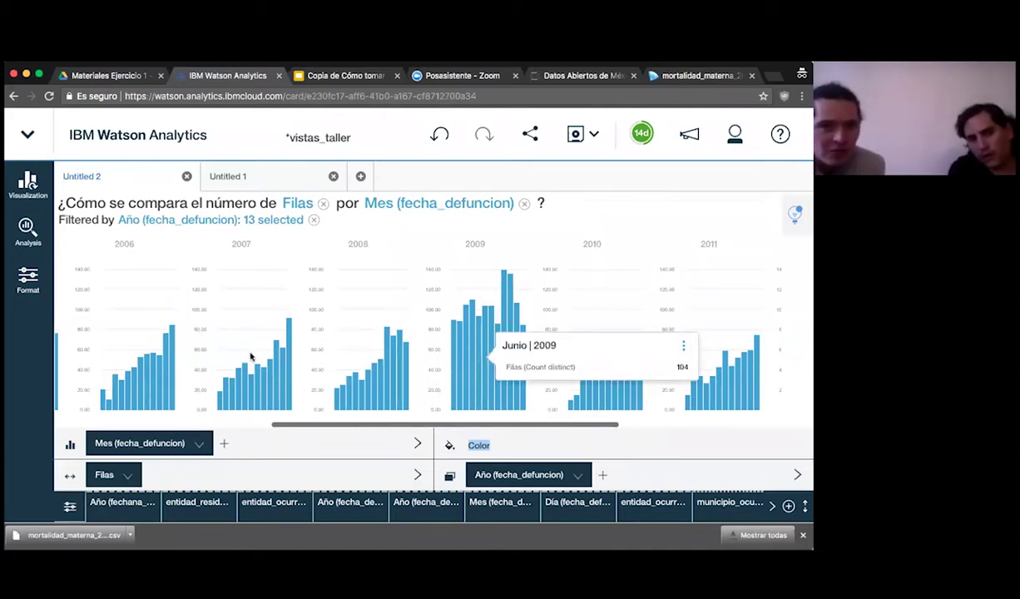
{"action": "left_click", "coordinate": [107, 333]}
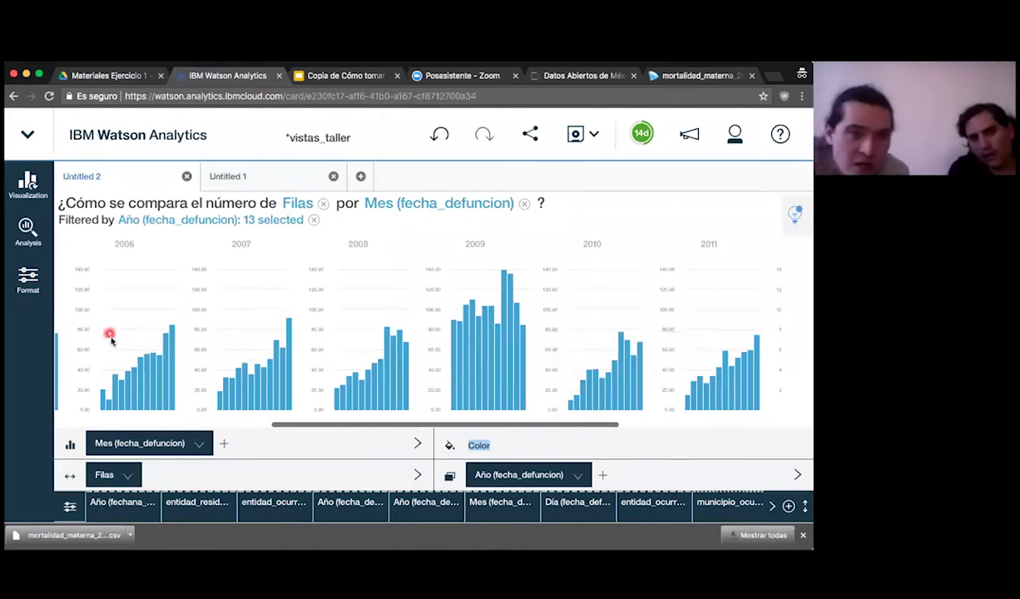
{"action": "left_click", "coordinate": [254, 357]}
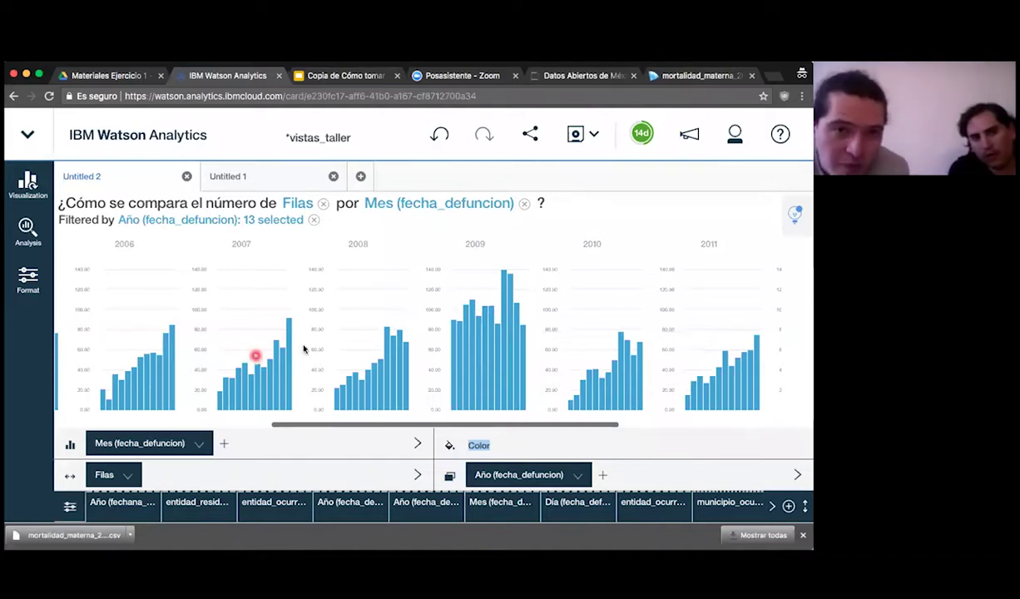
{"action": "left_click", "coordinate": [355, 337]}
{"action": "left_click", "coordinate": [391, 339]}
{"action": "left_click", "coordinate": [372, 334]}
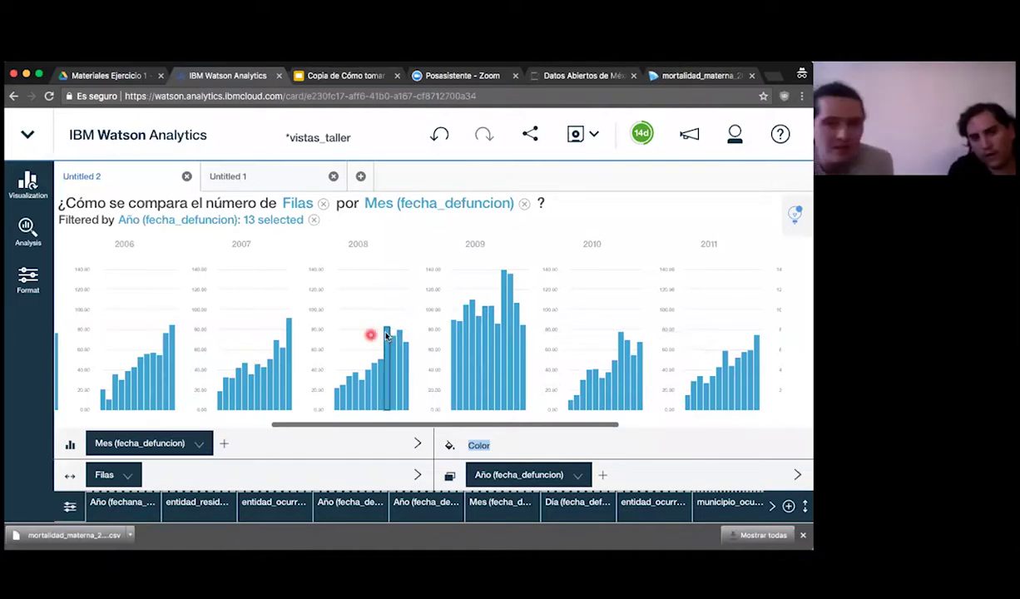
{"action": "left_click", "coordinate": [755, 331]}
{"action": "left_click", "coordinate": [682, 396]}
{"action": "left_click", "coordinate": [319, 339]}
{"action": "left_click", "coordinate": [133, 336]}
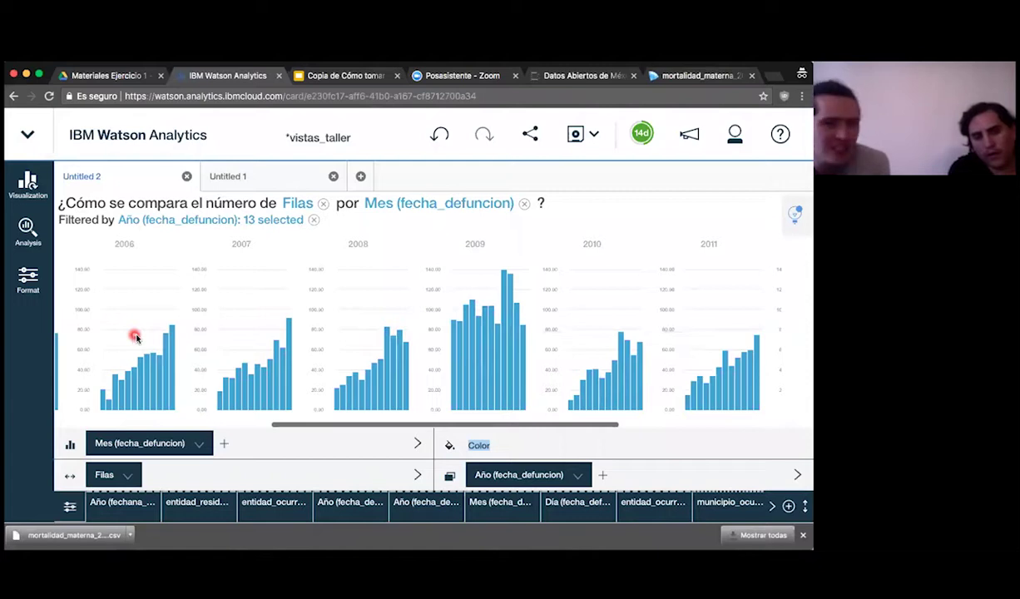
{"action": "left_click", "coordinate": [168, 348]}
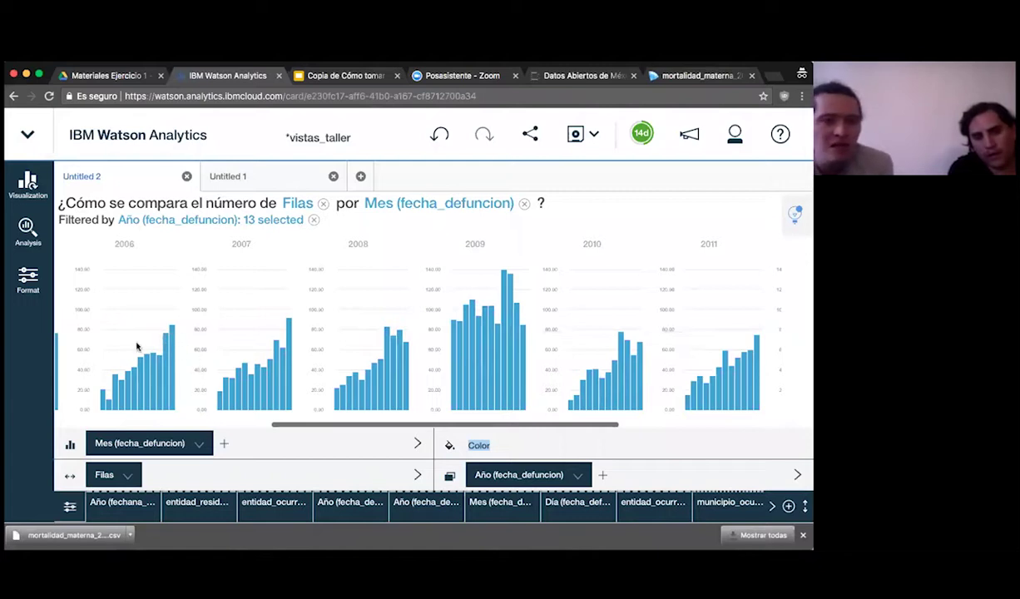
{"action": "left_click", "coordinate": [95, 339]}
{"action": "left_click", "coordinate": [333, 337]}
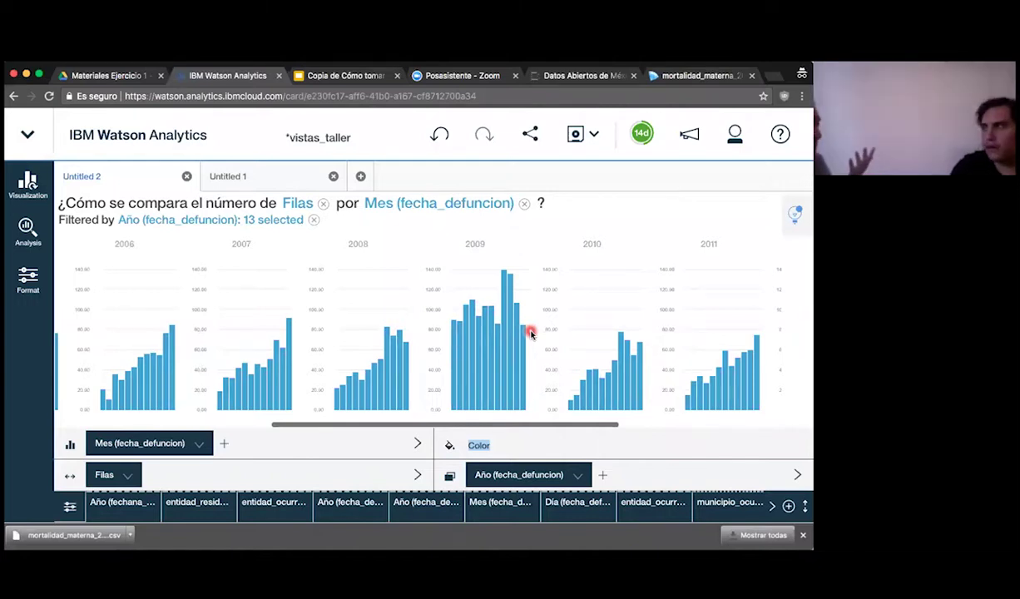
Step: Compare the yearly word clouds in Untitled 1 with the yearly bar charts in Untitled 2
{"action": "left_click", "coordinate": [271, 182]}
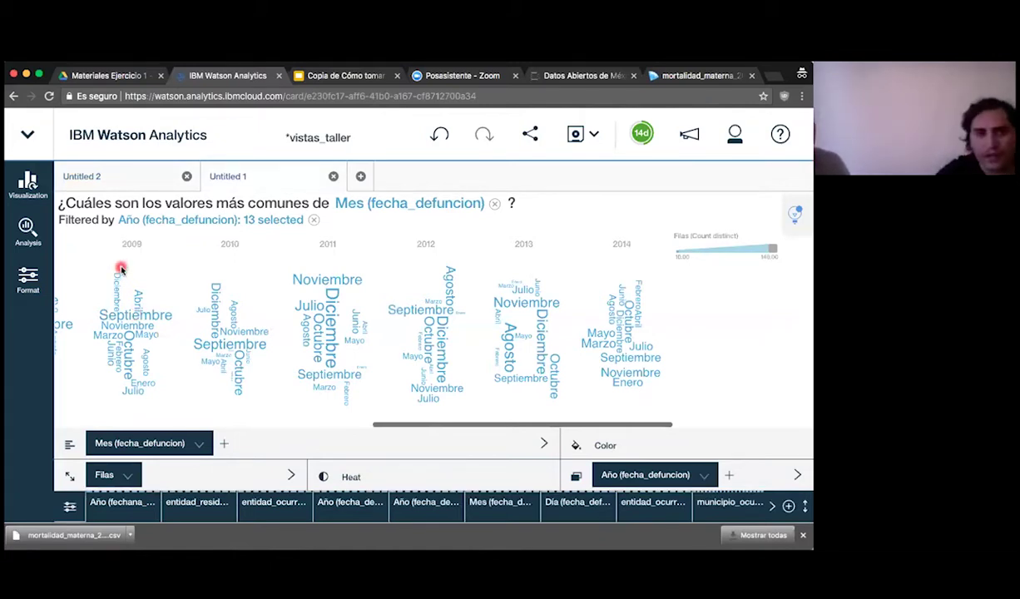
{"action": "left_click", "coordinate": [131, 181]}
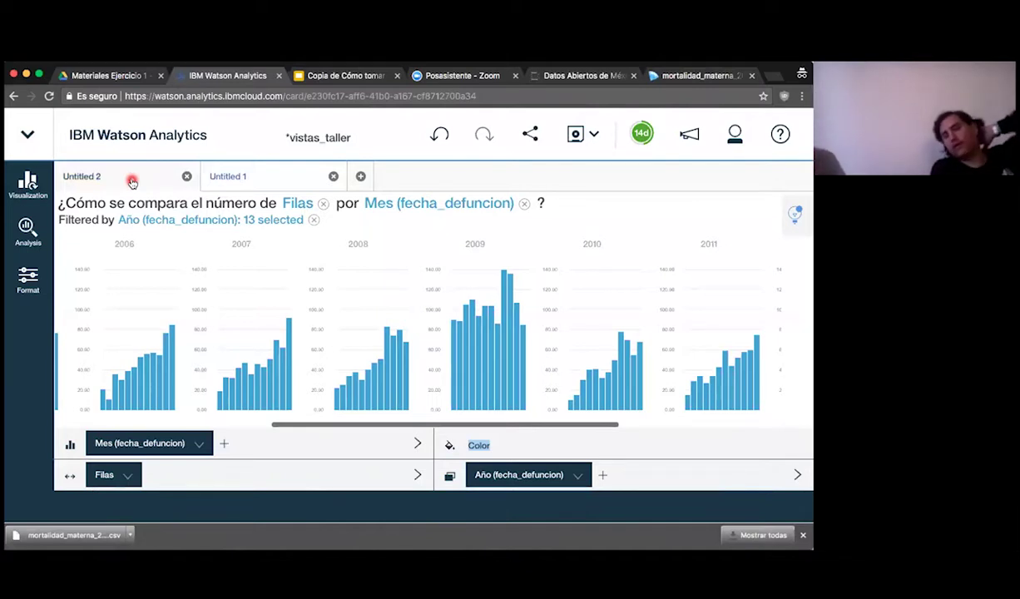
{"action": "left_click", "coordinate": [131, 181]}
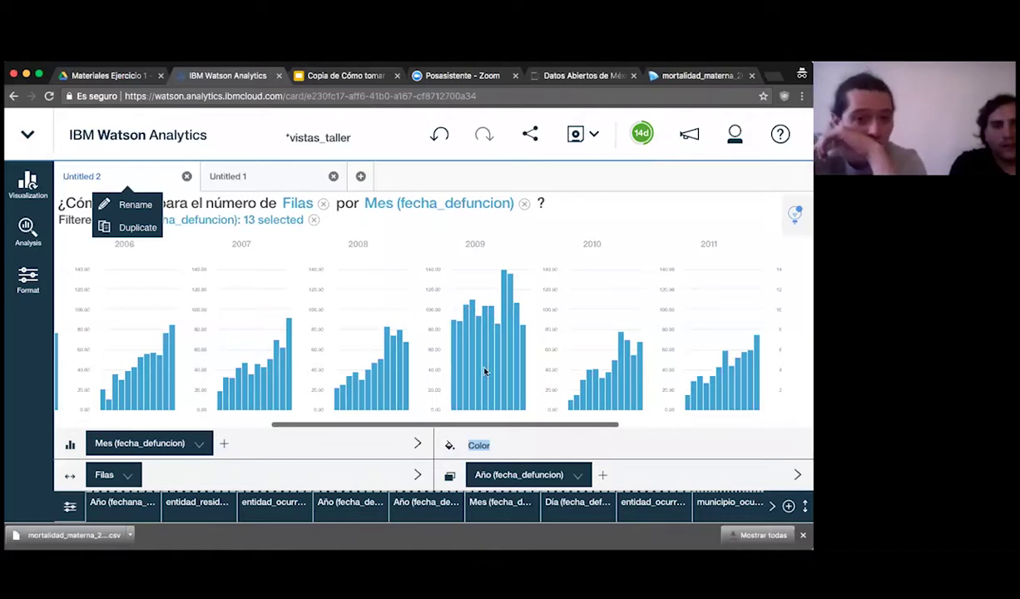
{"action": "left_click", "coordinate": [443, 354]}
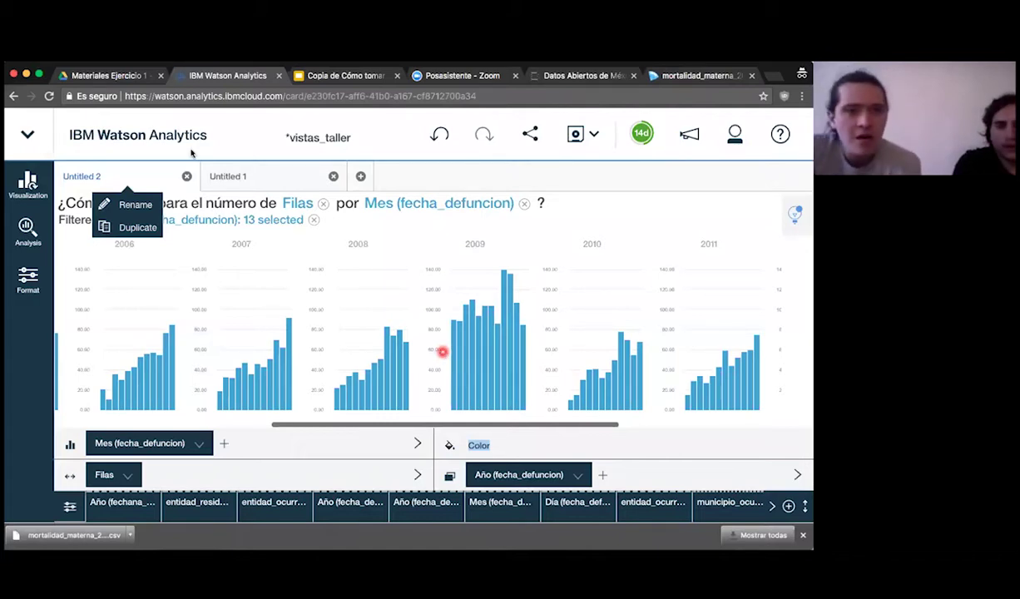
{"action": "left_click", "coordinate": [46, 319]}
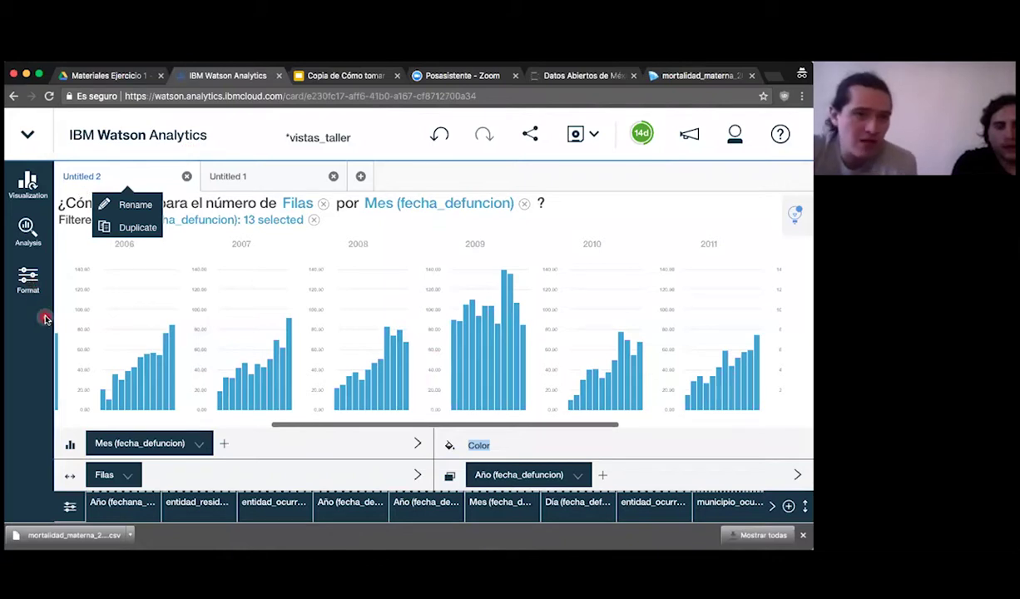
Step: Expand the Show and Variations format options and move Año (fecha_defuncion) from Multiplier to Color in Untitled 2
{"action": "left_click", "coordinate": [22, 281]}
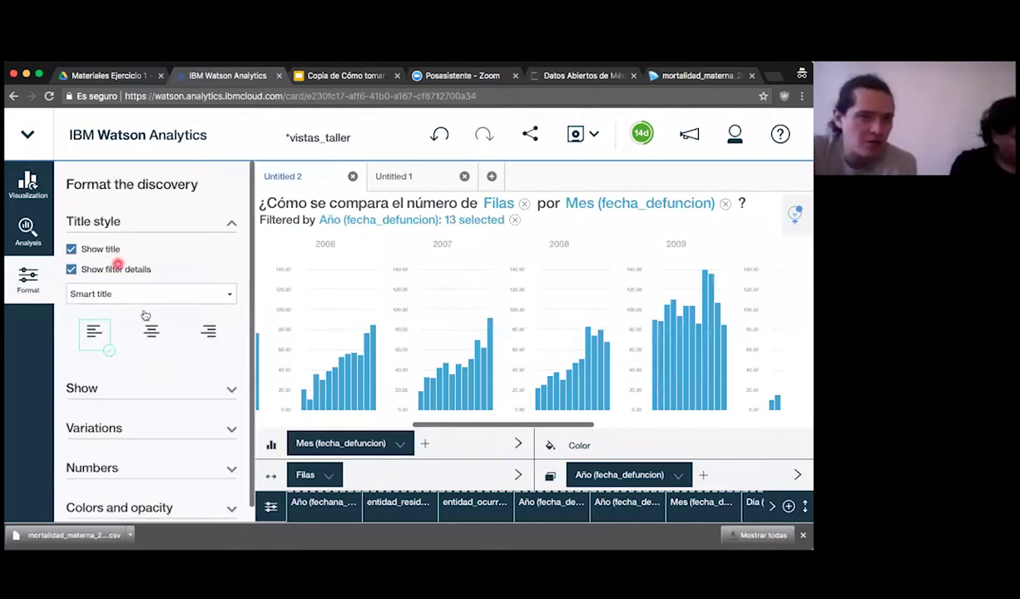
{"action": "left_click", "coordinate": [225, 388]}
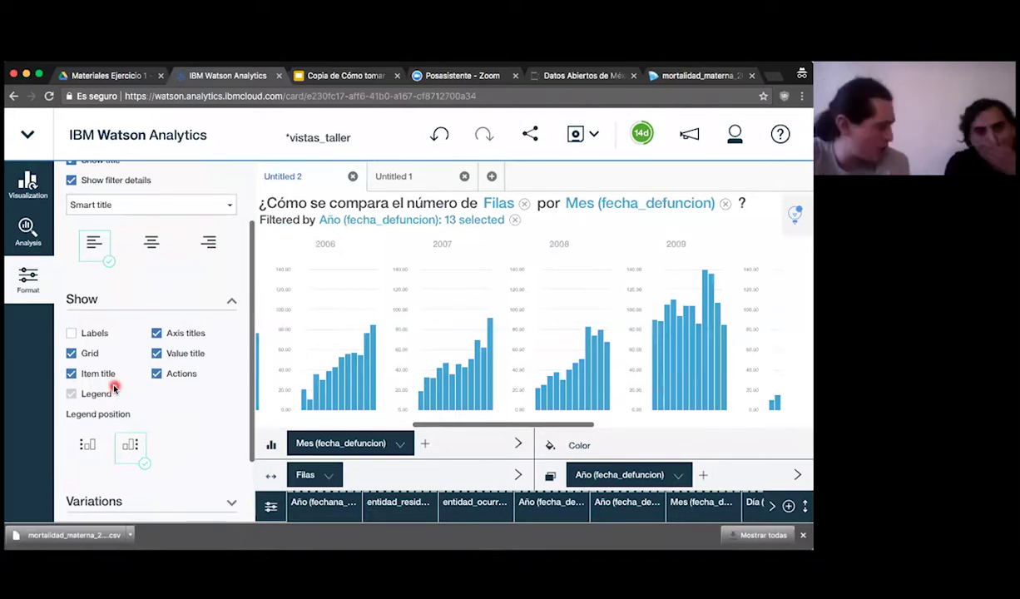
{"action": "scroll", "coordinate": [114, 388], "scroll_direction": "down", "scroll_amount": 2}
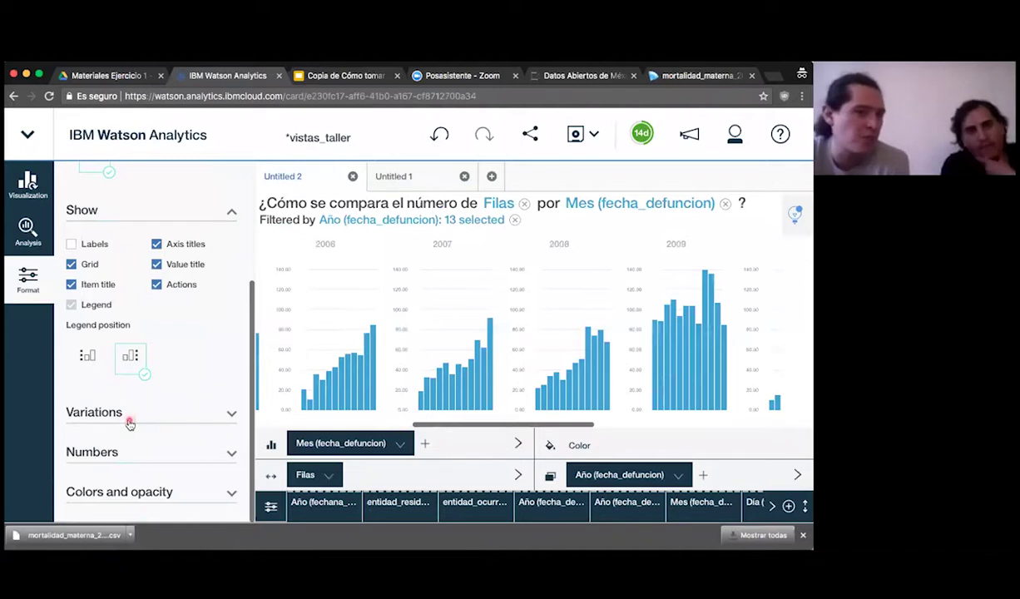
{"action": "left_click", "coordinate": [129, 423]}
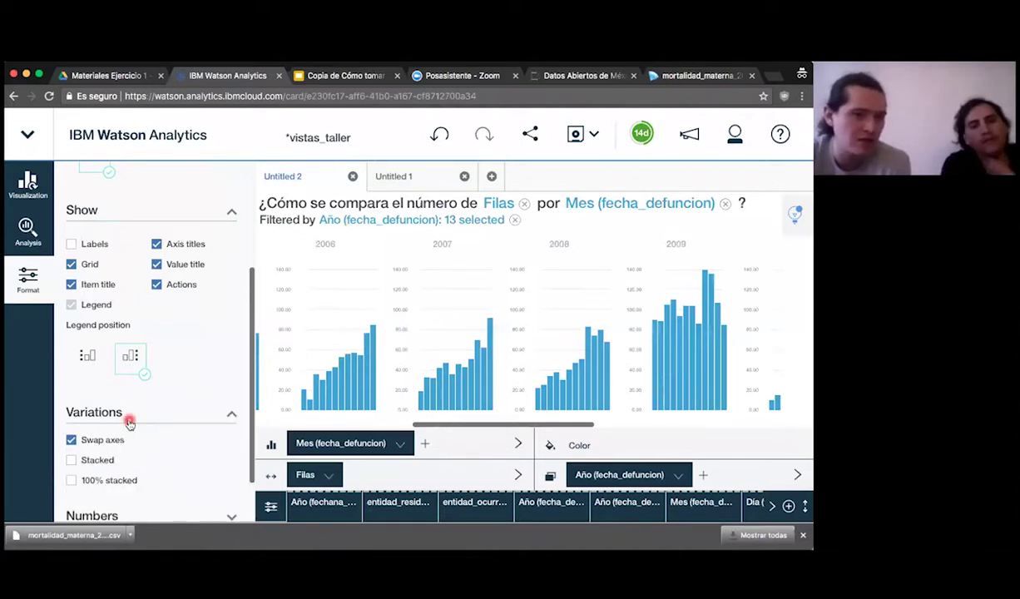
{"action": "scroll", "coordinate": [129, 420], "scroll_direction": "down", "scroll_amount": 2}
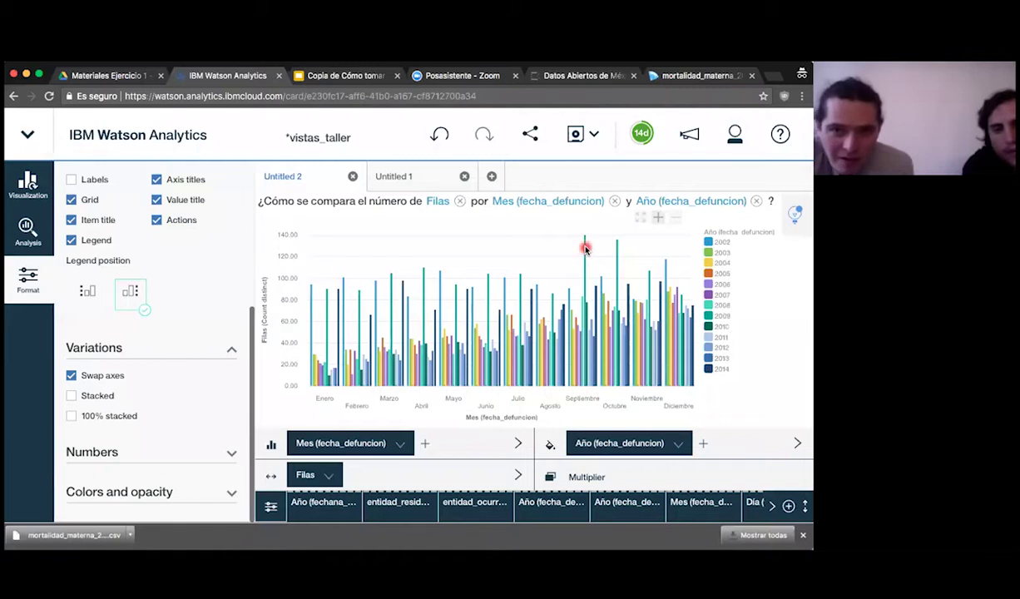
Step: Inspect the tallest September and October bars and the lowest January bars in the chart colored by year
{"action": "mouse_move", "coordinate": [584, 247]}
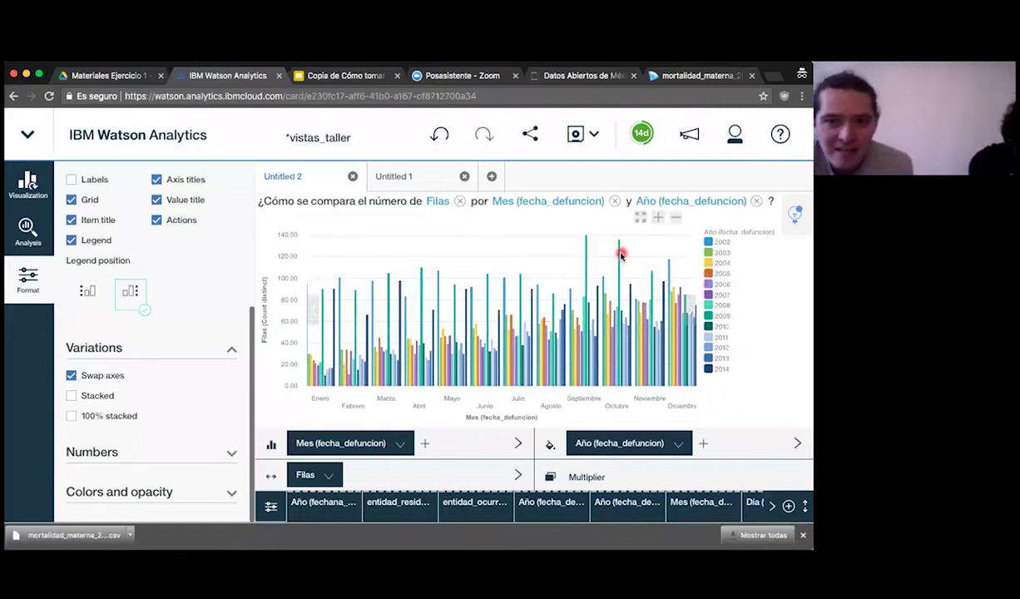
{"action": "mouse_move", "coordinate": [618, 255]}
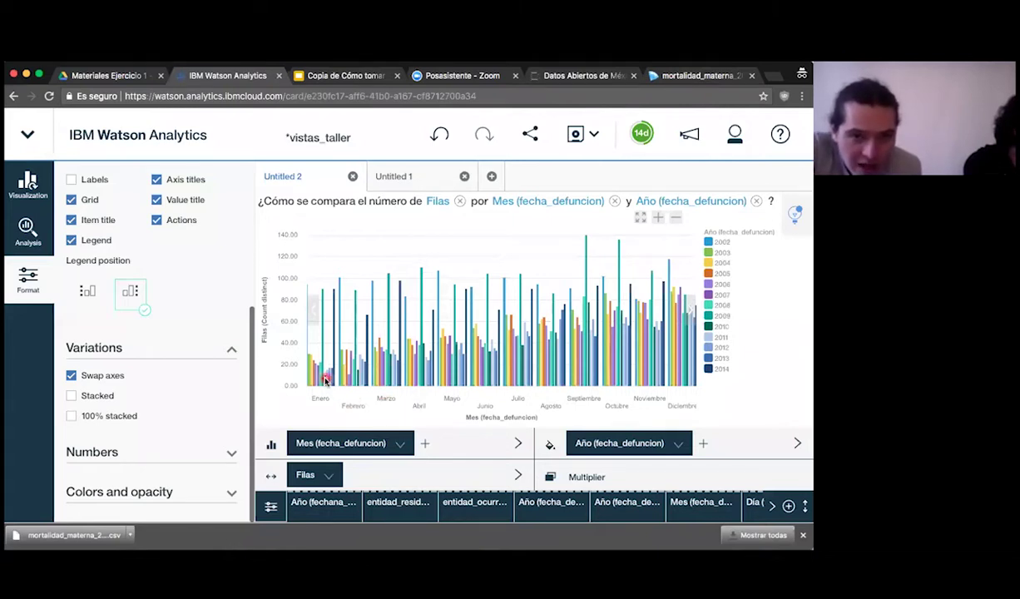
{"action": "mouse_move", "coordinate": [326, 380]}
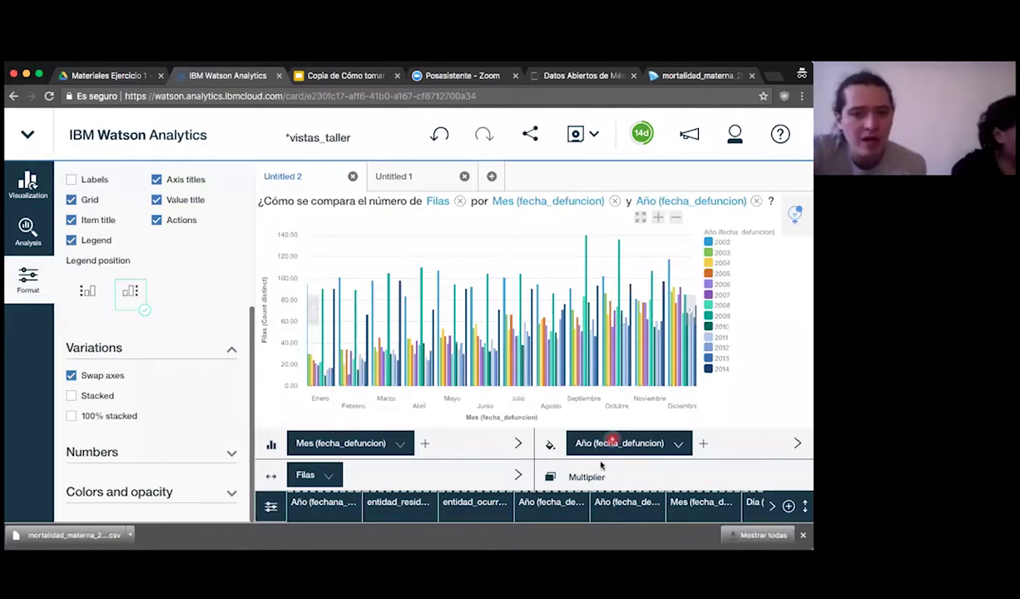
Step: Try the Stacked variation on the monthly bars, inspect the November 2002 segment, and return to unstacked bars in Untitled 2
{"action": "left_click", "coordinate": [94, 397]}
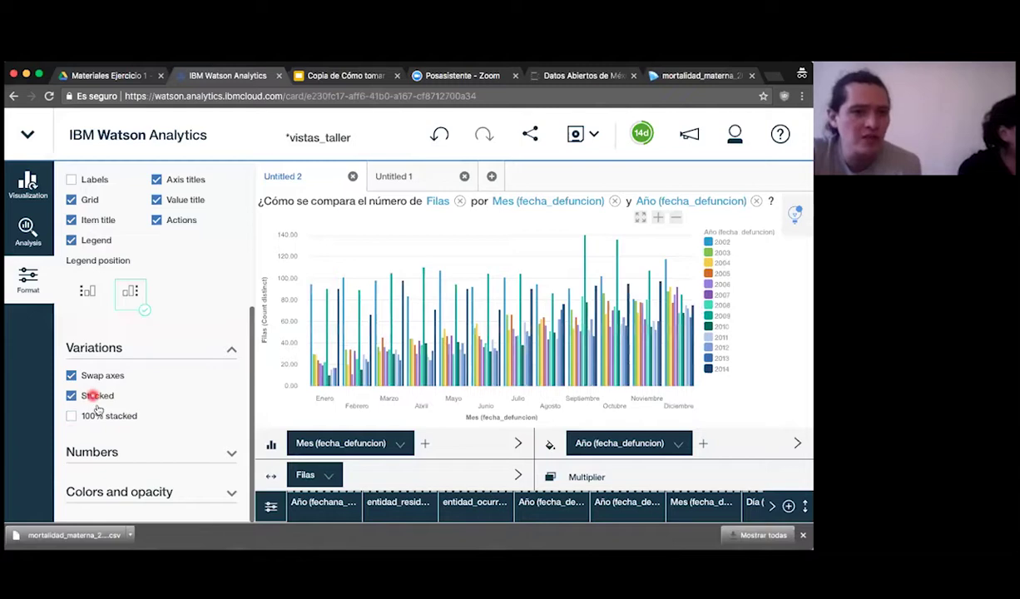
{"action": "left_click", "coordinate": [449, 410]}
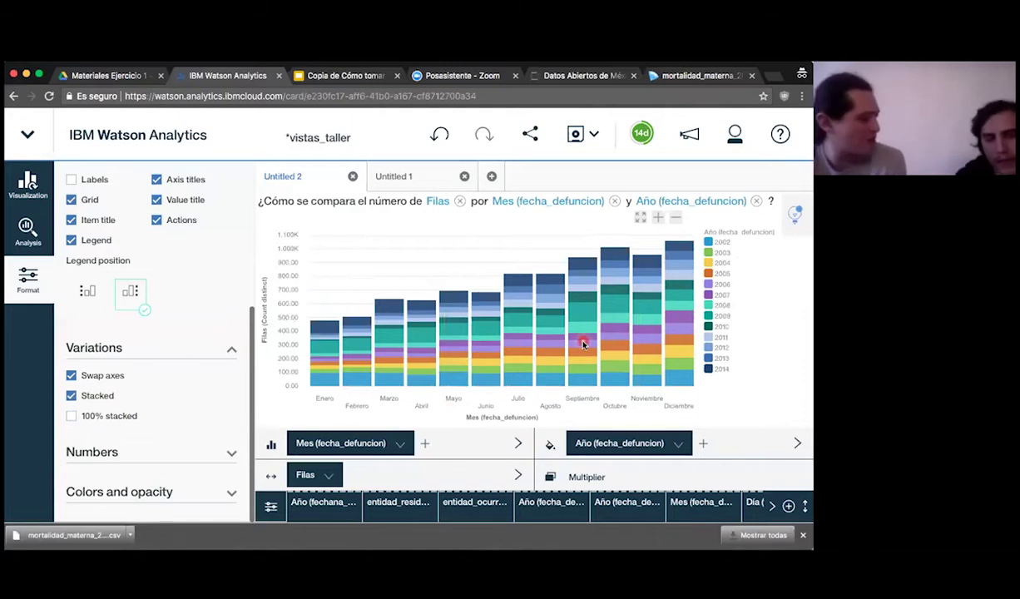
{"action": "mouse_move", "coordinate": [582, 344]}
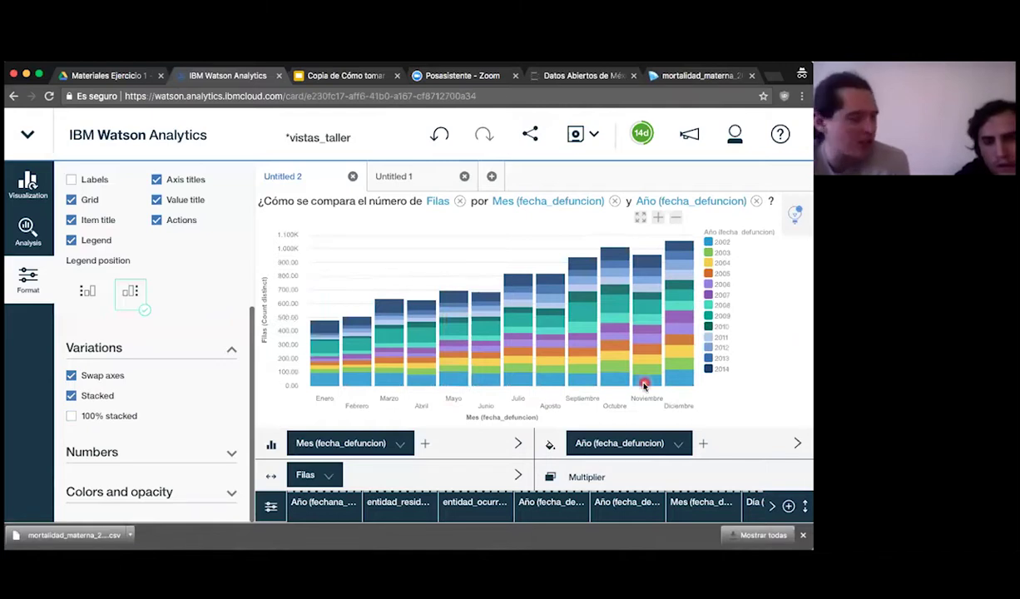
{"action": "mouse_move", "coordinate": [643, 385]}
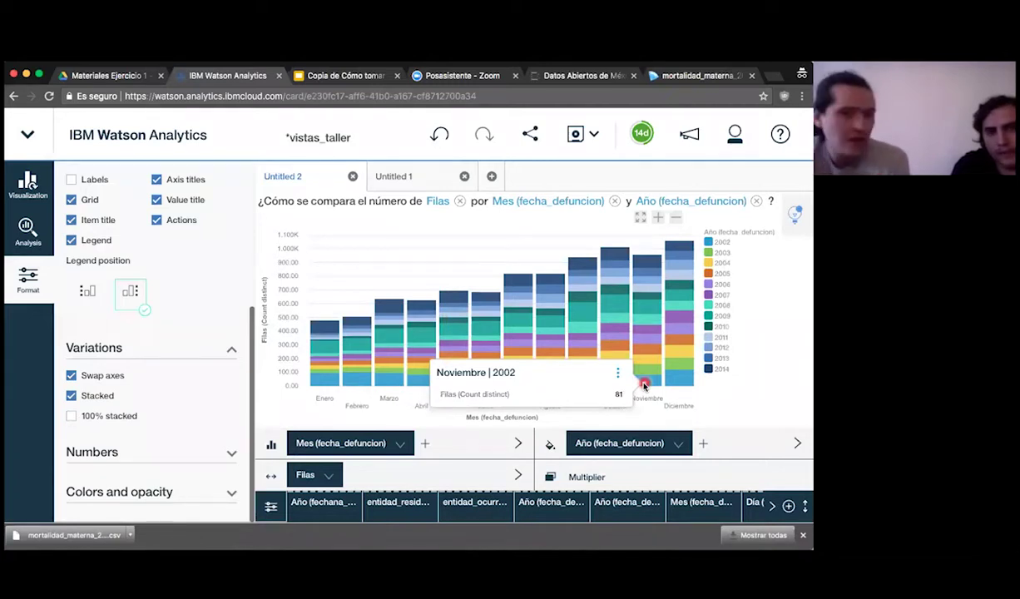
{"action": "left_click", "coordinate": [505, 260]}
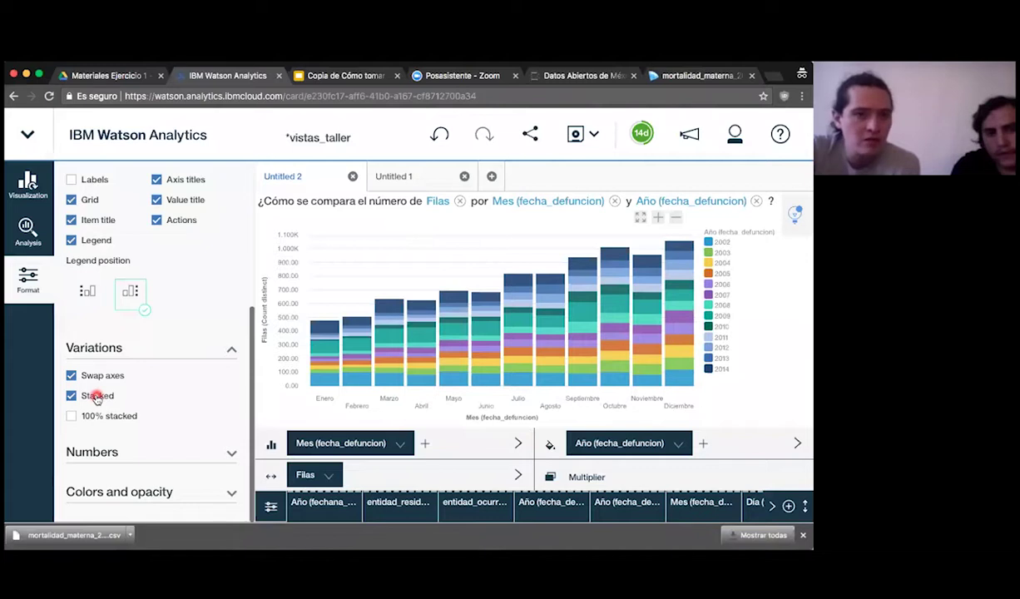
{"action": "left_click", "coordinate": [71, 396]}
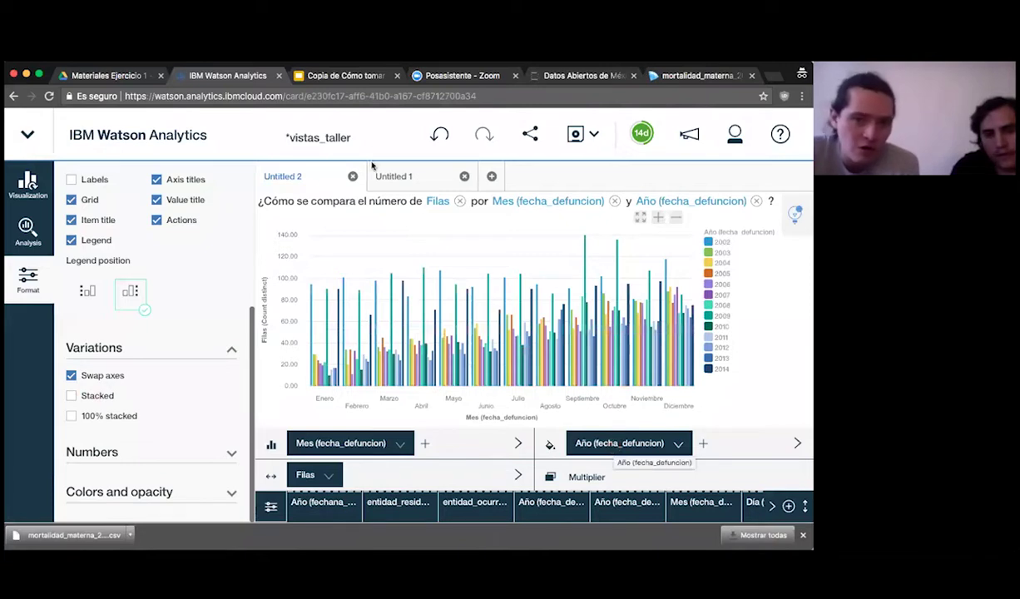
{"action": "left_click", "coordinate": [287, 179]}
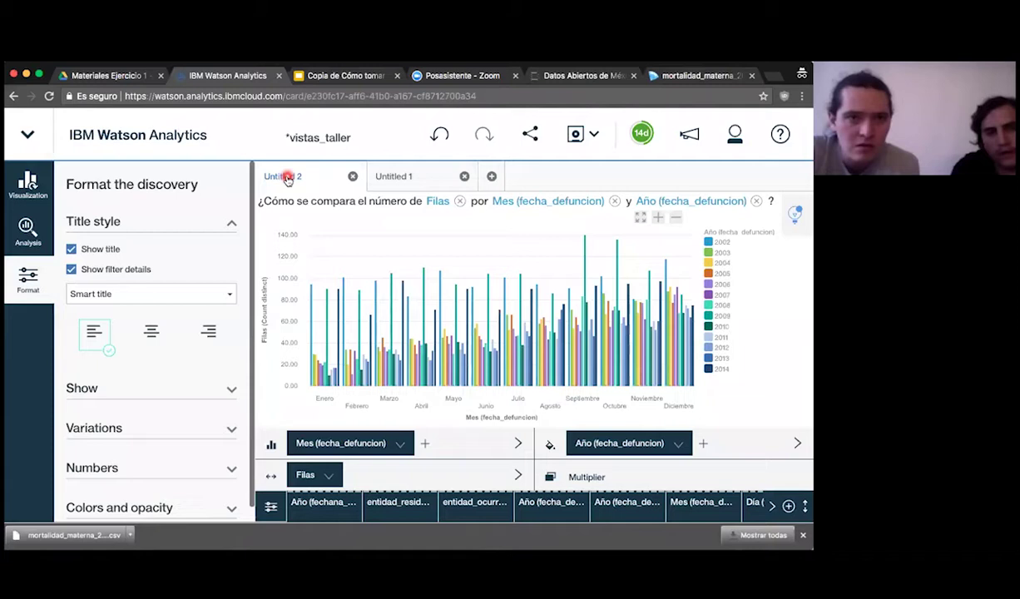
Step: Close the format options and duplicate the Untitled 2 discovery
{"action": "left_click", "coordinate": [28, 282]}
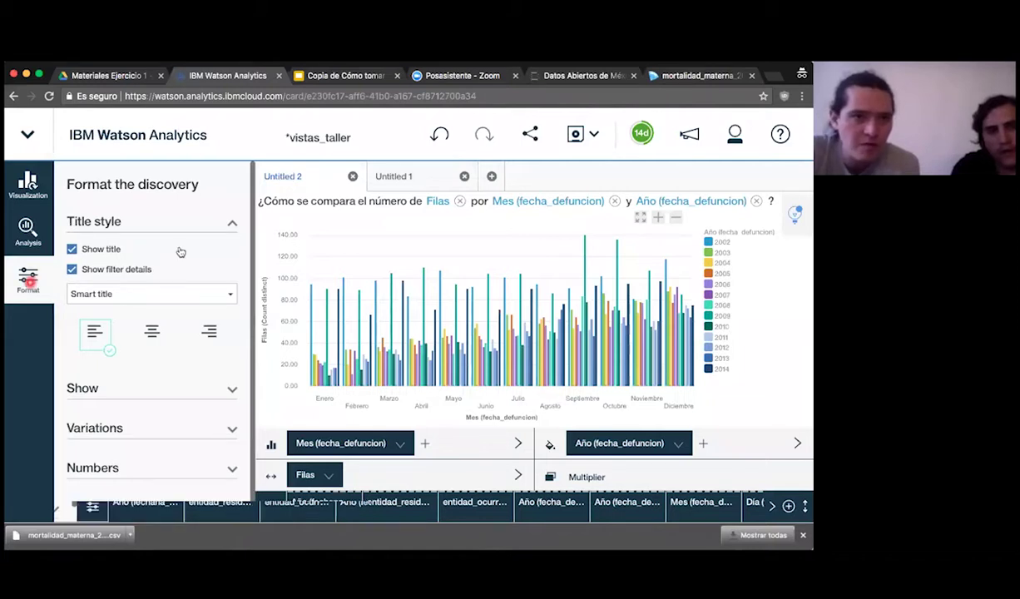
{"action": "left_click", "coordinate": [180, 249]}
{"action": "left_click", "coordinate": [100, 172]}
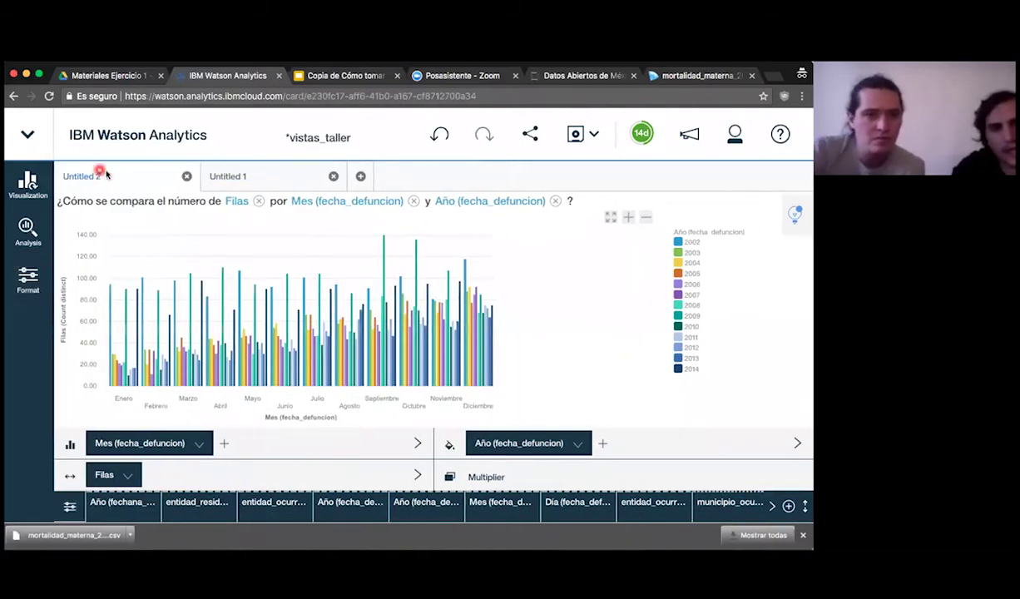
{"action": "left_click", "coordinate": [127, 181]}
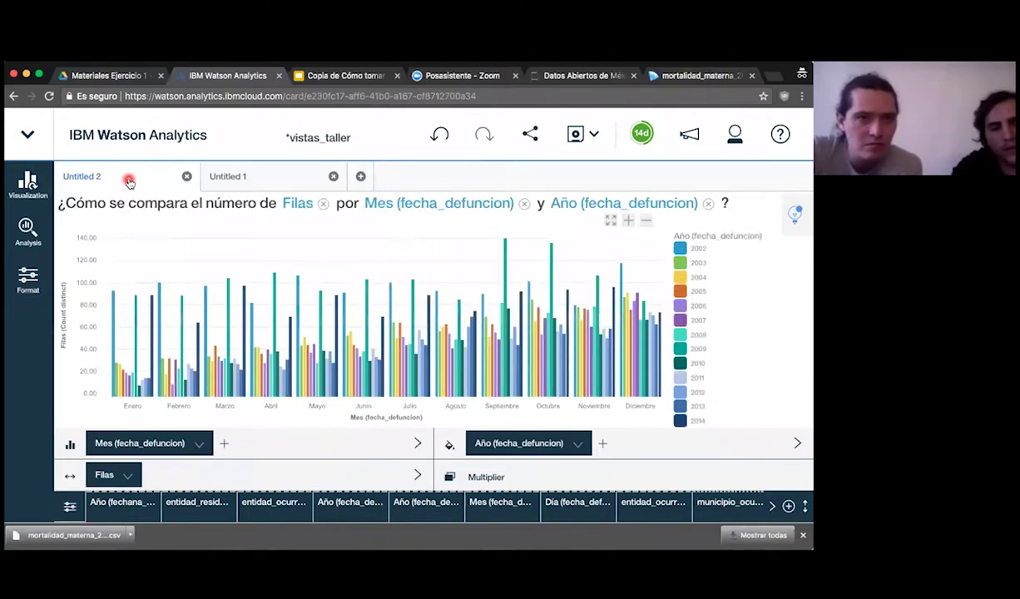
{"action": "left_click", "coordinate": [129, 182]}
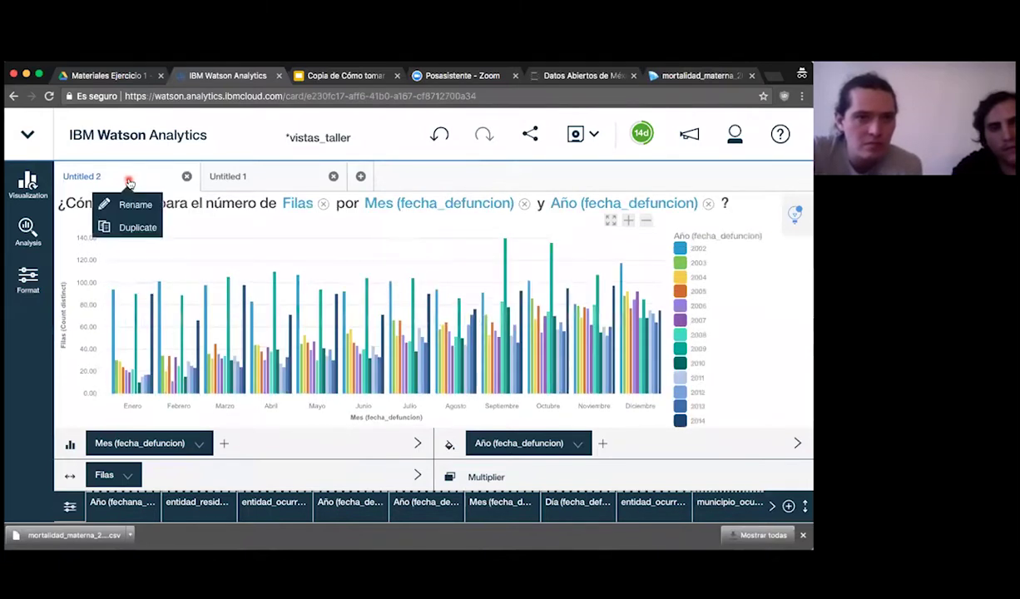
{"action": "left_click", "coordinate": [119, 231]}
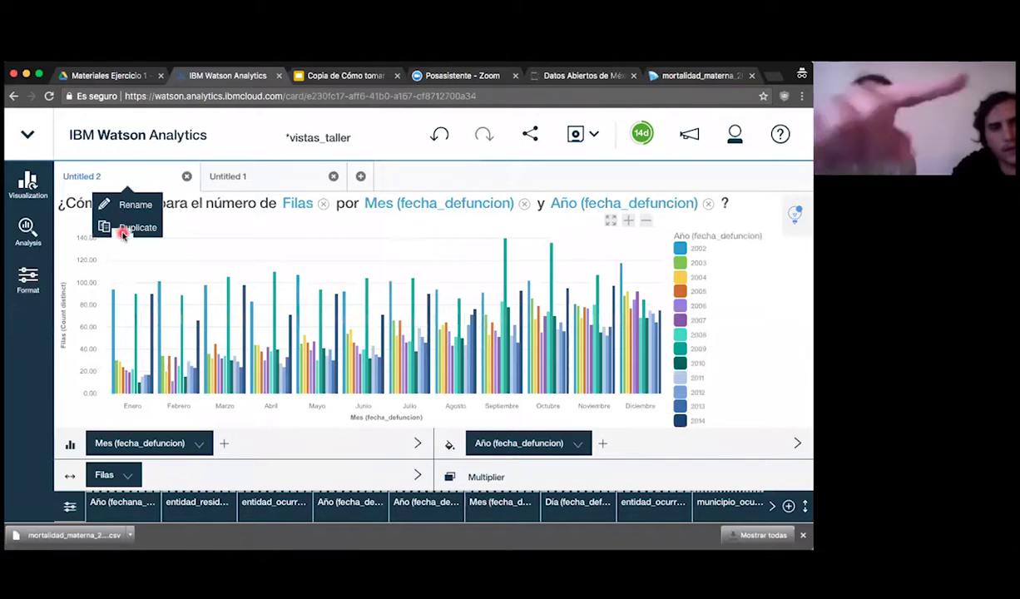
{"action": "left_click", "coordinate": [136, 182]}
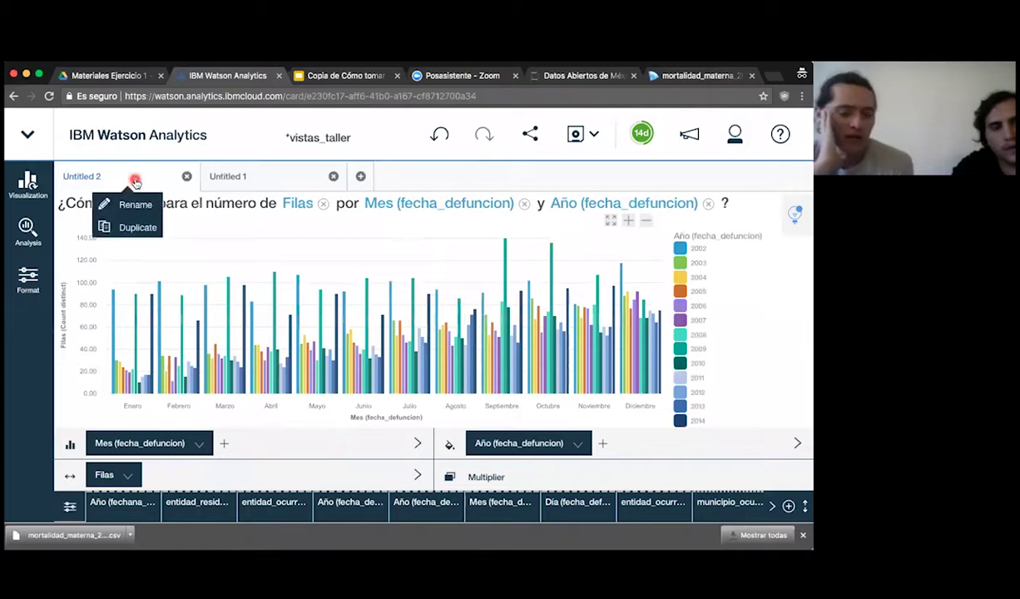
{"action": "left_click", "coordinate": [129, 229]}
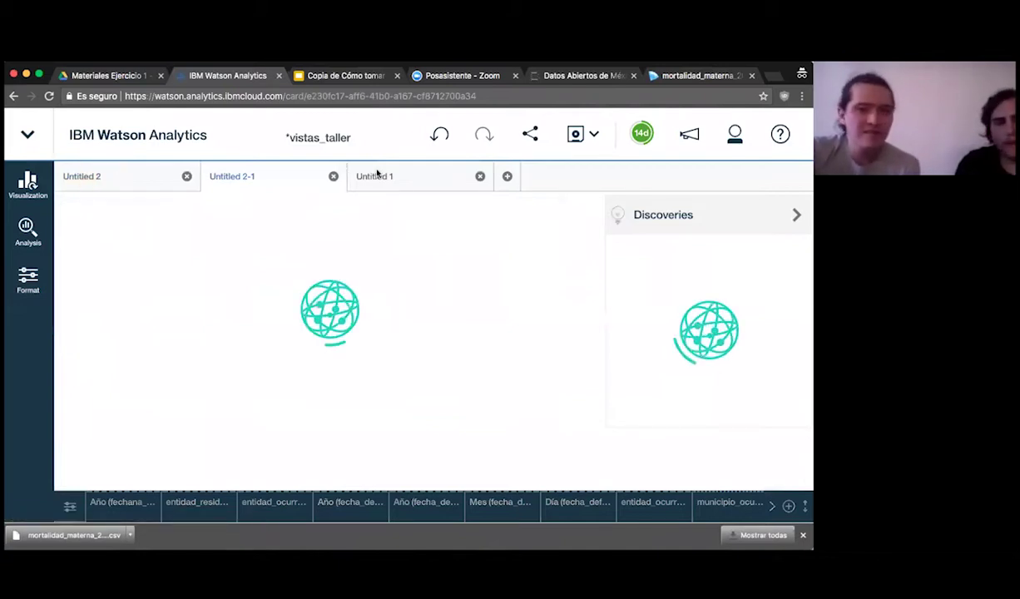
Step: In the duplicate Untitled 2-1, move Año (fecha_defuncion) from Color to Multiplier to split the monthly bars by year
{"action": "left_click", "coordinate": [69, 182]}
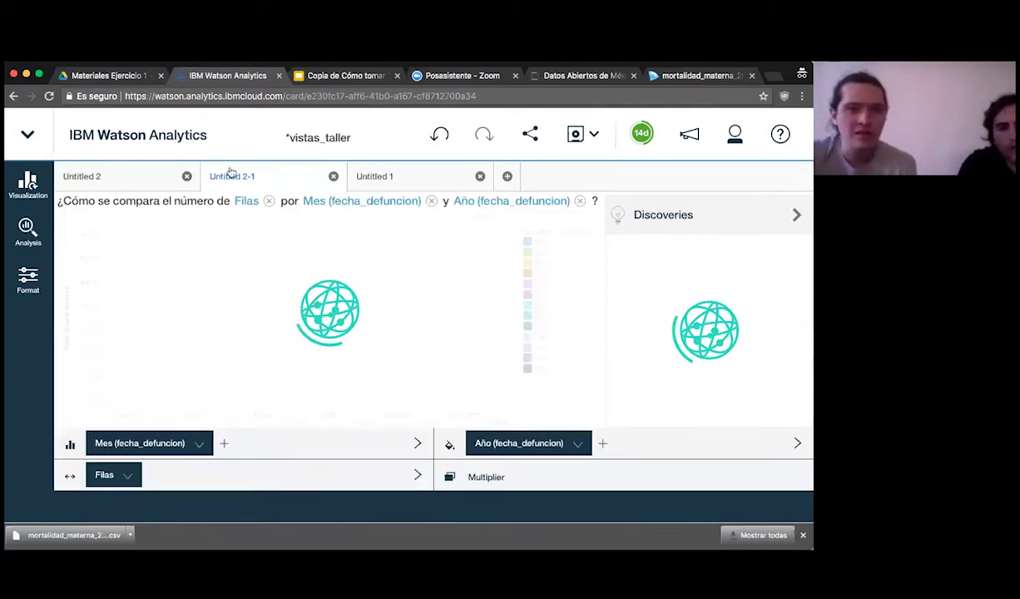
{"action": "left_click", "coordinate": [80, 178]}
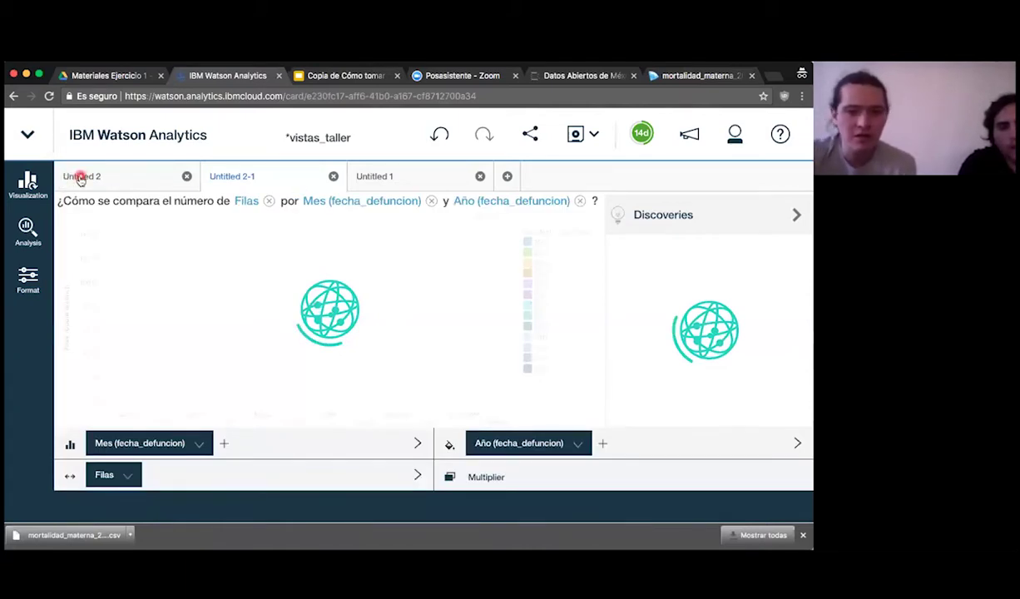
{"action": "left_click", "coordinate": [598, 445]}
{"action": "left_click", "coordinate": [469, 377]}
{"action": "left_click", "coordinate": [508, 448]}
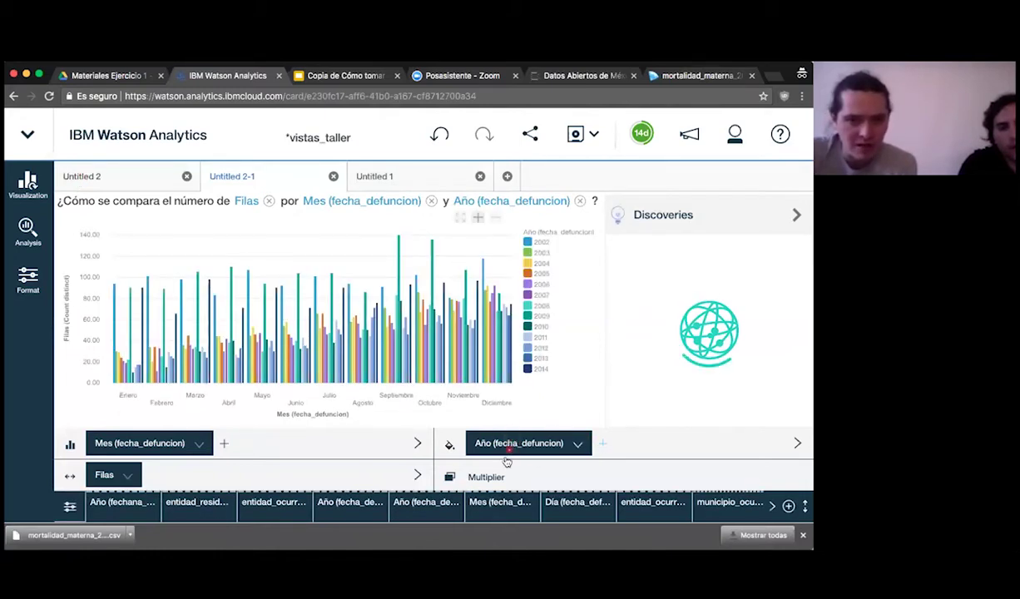
{"action": "left_click_drag", "start_coordinate": [491, 476], "coordinate": [499, 481]}
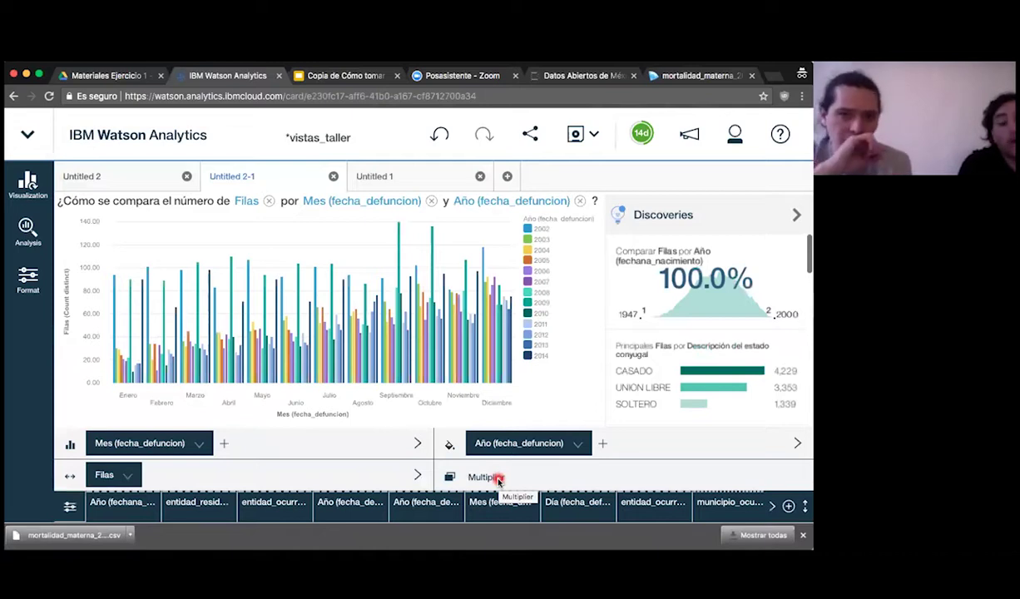
{"action": "left_click_drag", "start_coordinate": [498, 480], "coordinate": [498, 480]}
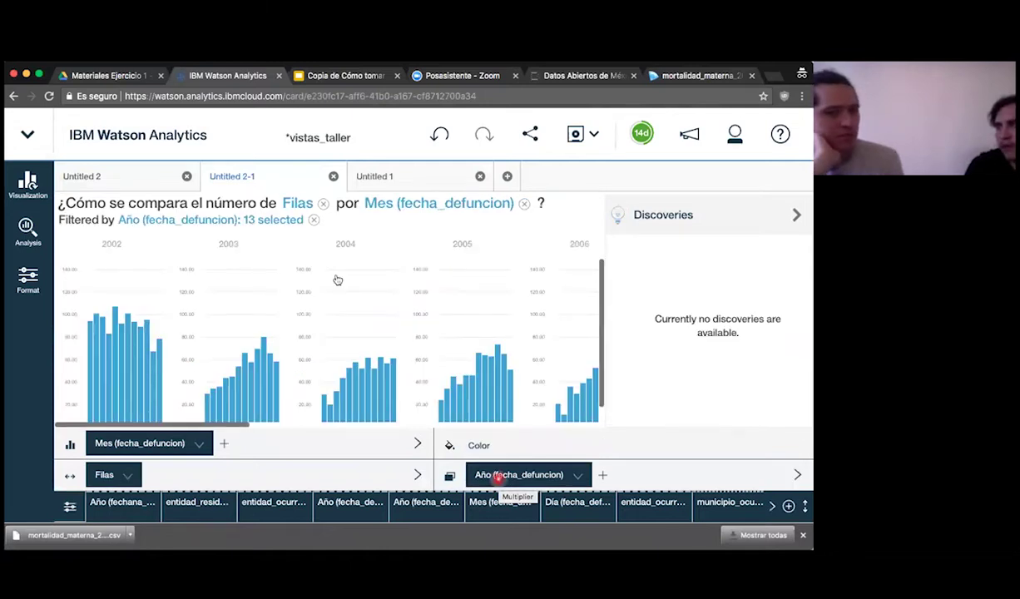
Step: Compare the color-grouped bars in Untitled 2, the word clouds in Untitled 1 and the yearly bar charts in Untitled 2-1
{"action": "left_click", "coordinate": [224, 183]}
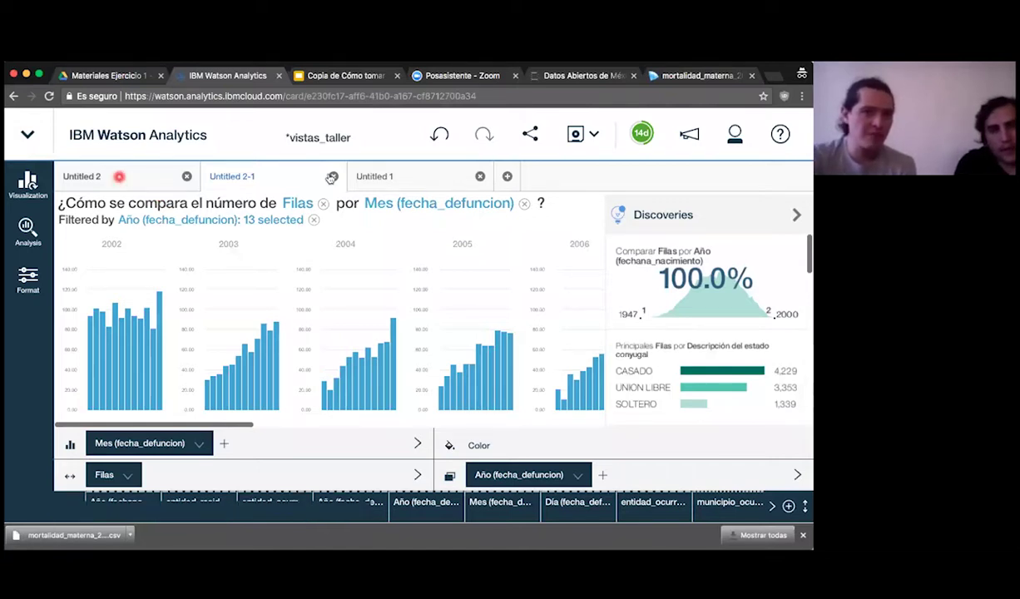
{"action": "left_click", "coordinate": [380, 178]}
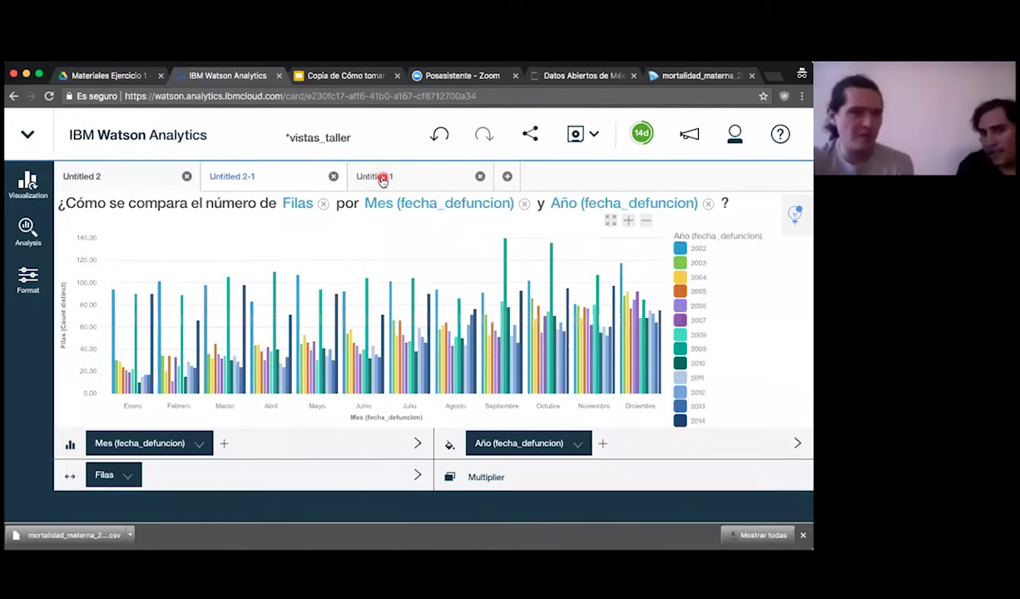
{"action": "left_click", "coordinate": [382, 178]}
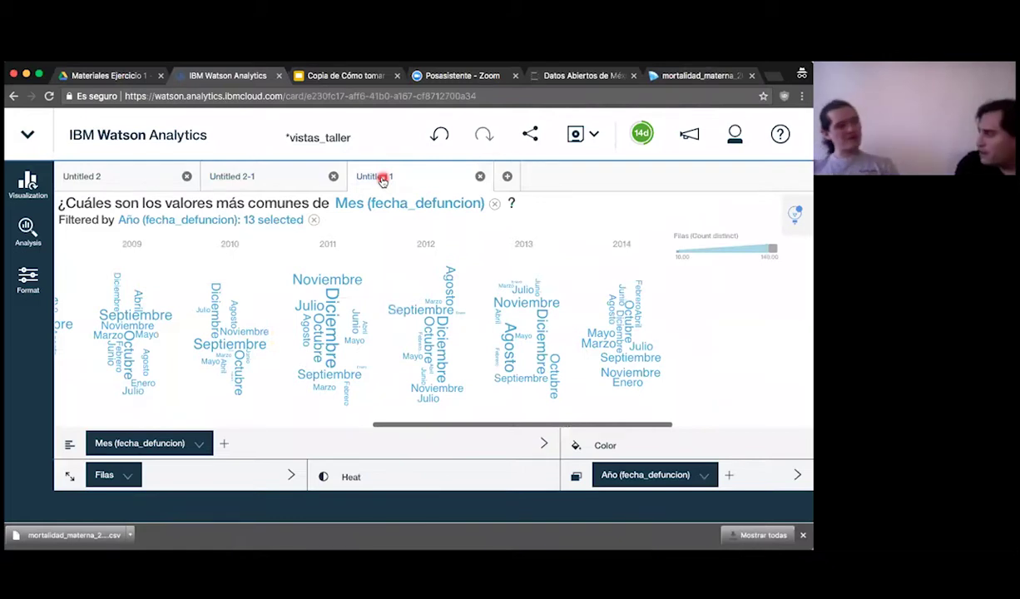
{"action": "left_click", "coordinate": [382, 179]}
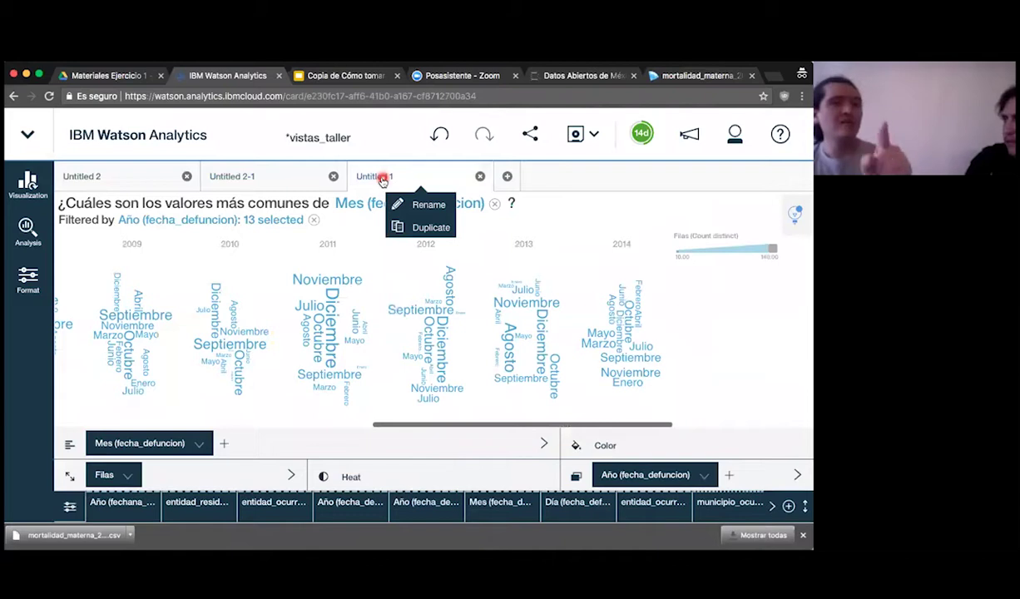
{"action": "left_click", "coordinate": [272, 186]}
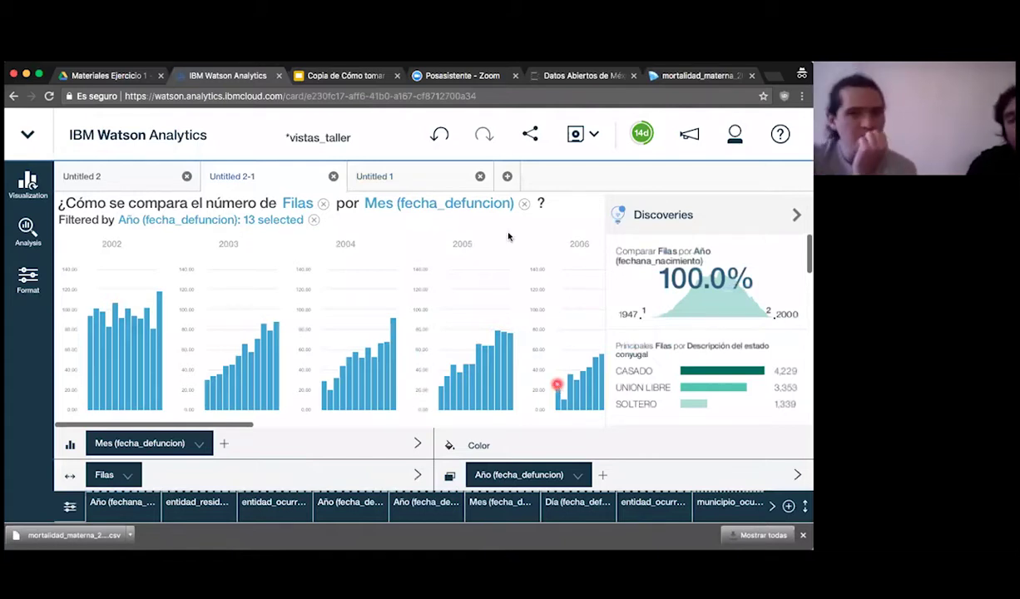
{"action": "left_click", "coordinate": [419, 183]}
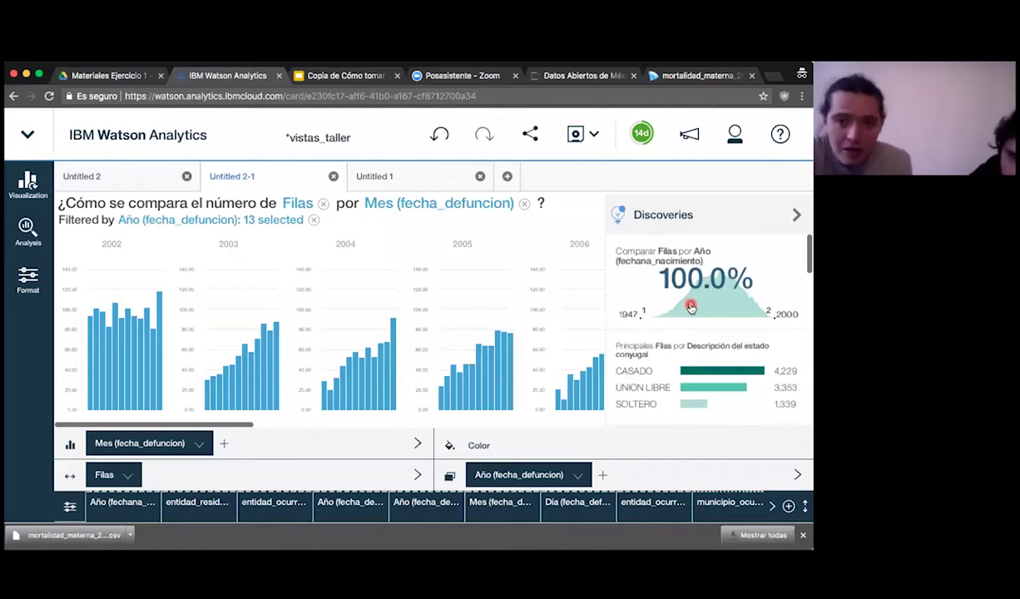
Step: Browse the discoveries for Untitled 2-1, open Filas por Descripción del estado conyugal as a new discovery, and inspect its UNION LIBRE bar
{"action": "scroll", "coordinate": [691, 308], "scroll_direction": "down", "scroll_amount": 1}
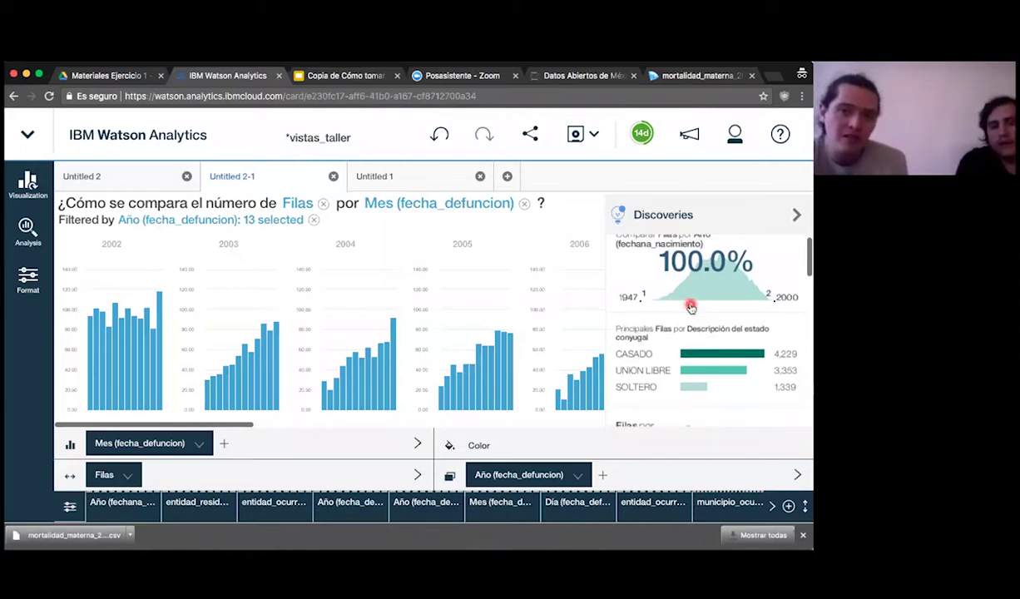
{"action": "scroll", "coordinate": [691, 308], "scroll_direction": "down", "scroll_amount": 2}
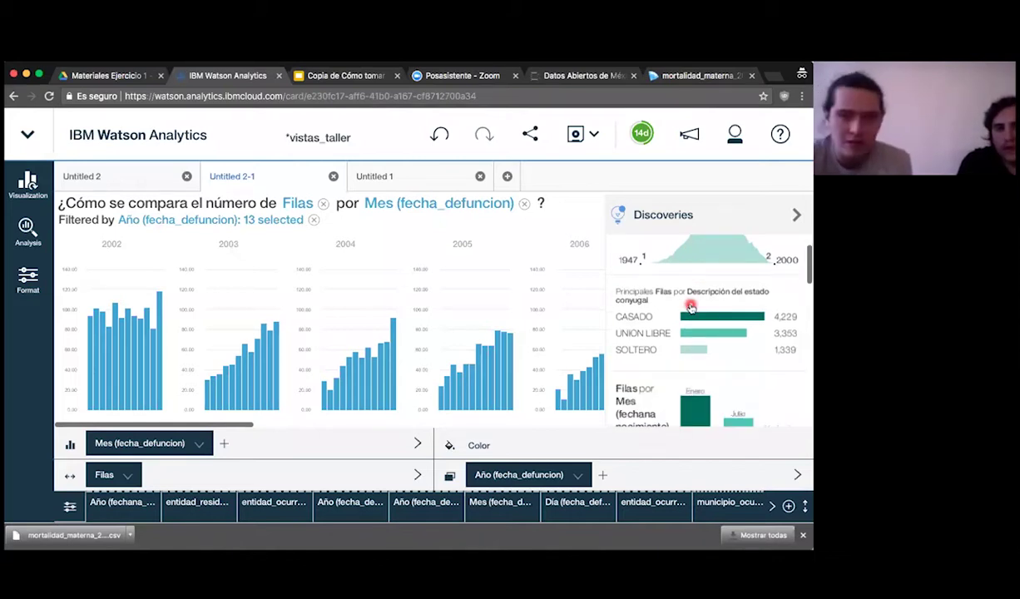
{"action": "scroll", "coordinate": [690, 308], "scroll_direction": "up", "scroll_amount": 3}
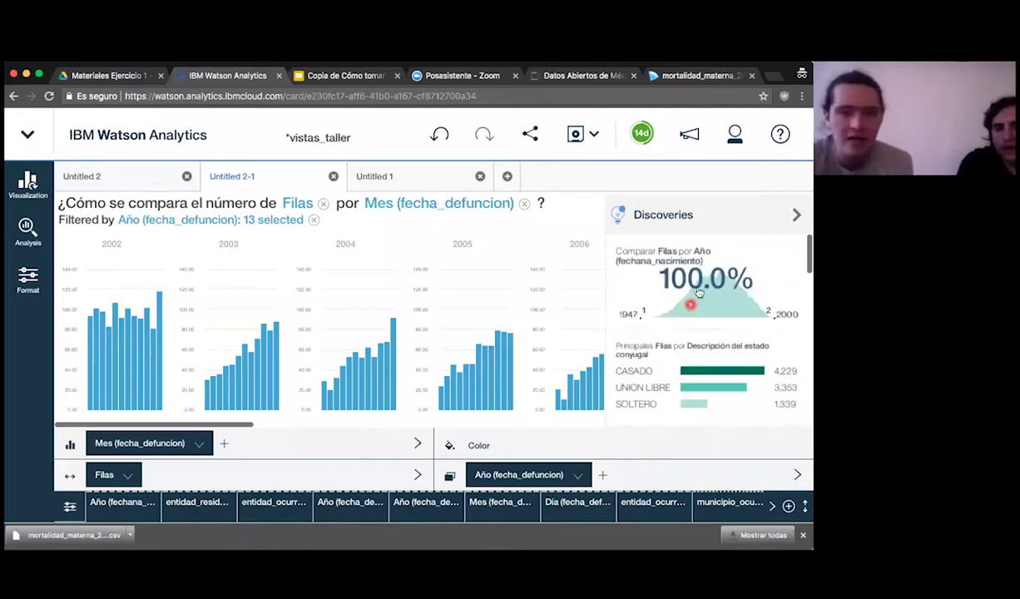
{"action": "scroll", "coordinate": [638, 379], "scroll_direction": "down", "scroll_amount": 3}
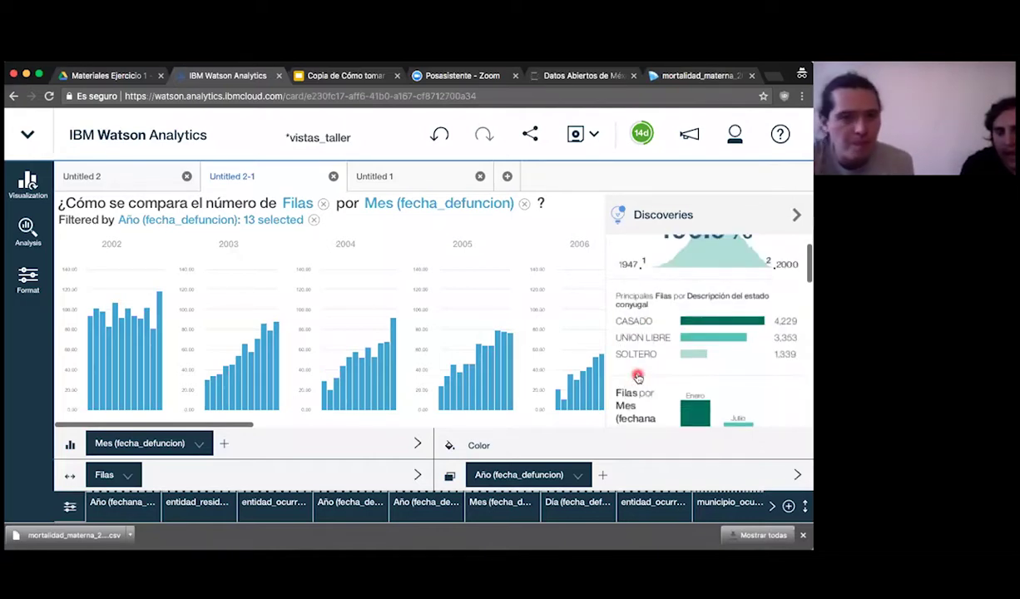
{"action": "scroll", "coordinate": [638, 379], "scroll_direction": "up", "scroll_amount": 3}
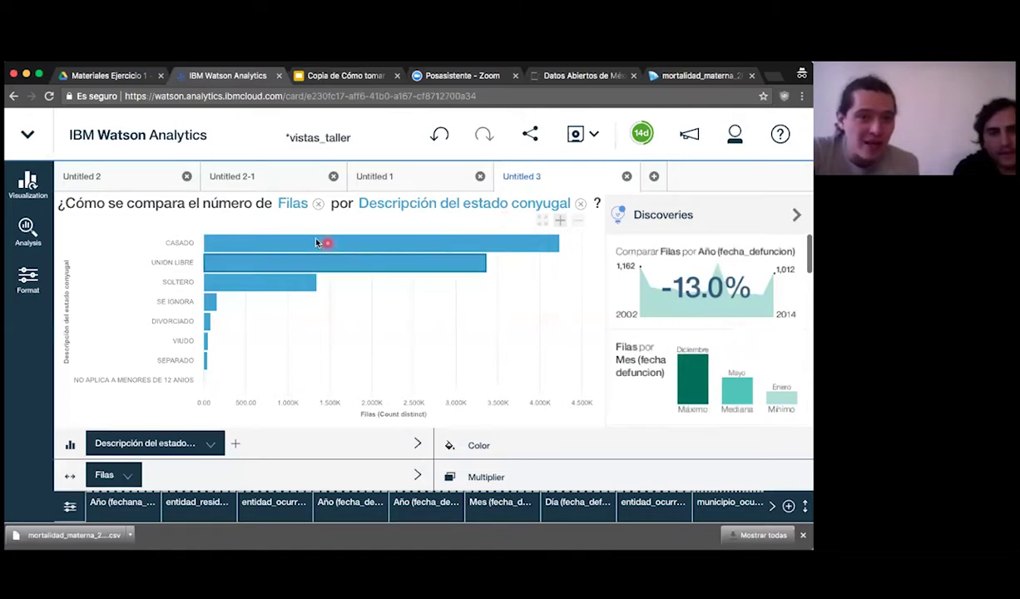
{"action": "mouse_move", "coordinate": [315, 242]}
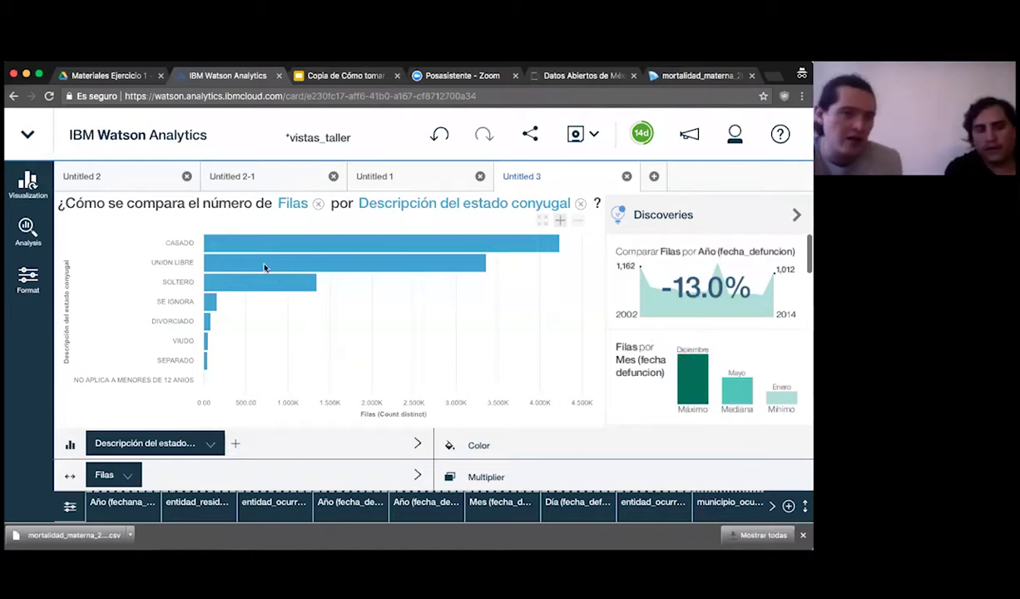
{"action": "mouse_move", "coordinate": [260, 265]}
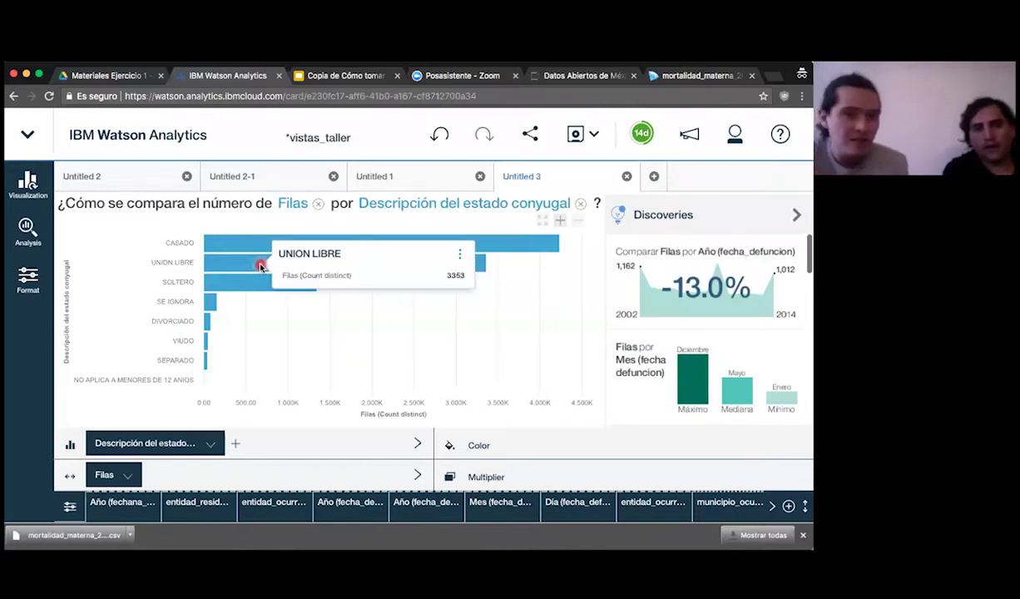
Step: Try the Packed bubble visualization for Filas by Descripción del estado conyugal in Untitled 3
{"action": "left_click", "coordinate": [27, 182]}
{"action": "left_click", "coordinate": [398, 366]}
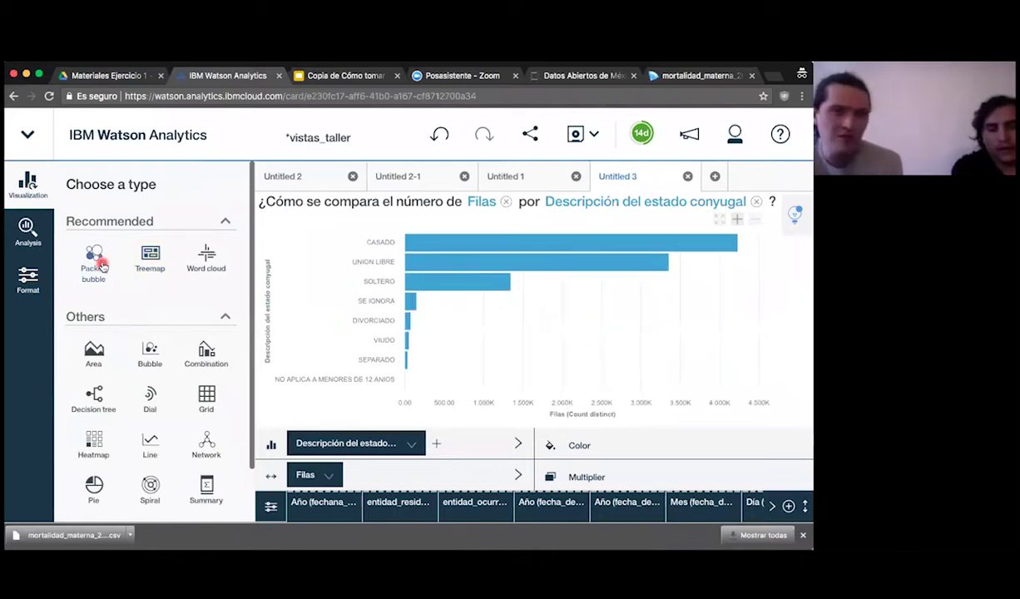
{"action": "left_click", "coordinate": [99, 264]}
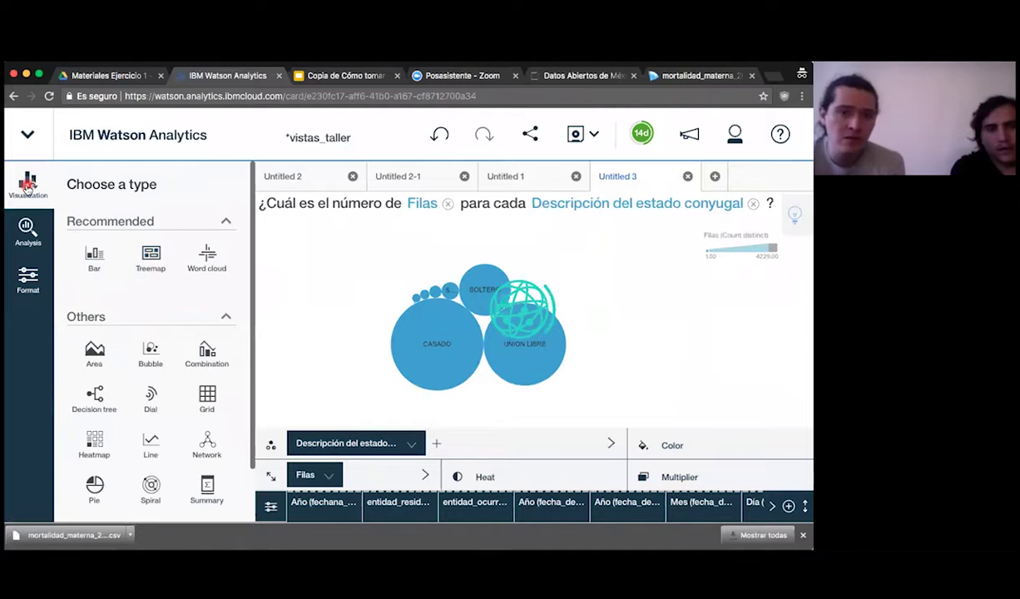
{"action": "left_click", "coordinate": [27, 186]}
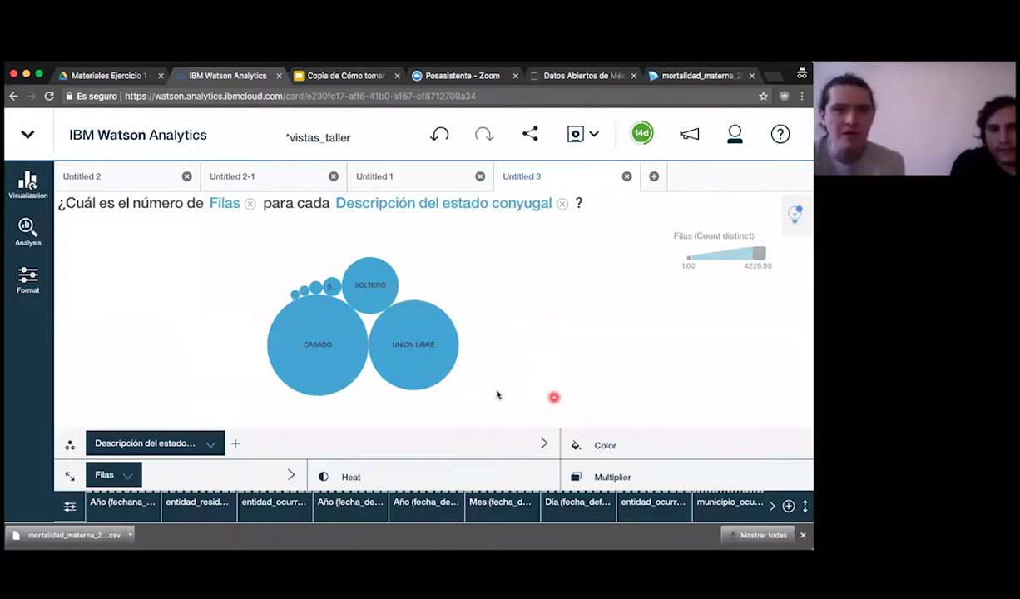
Step: Undo the change to Packed bubble in Untitled 3
{"action": "left_click", "coordinate": [437, 139]}
{"action": "left_click", "coordinate": [433, 137]}
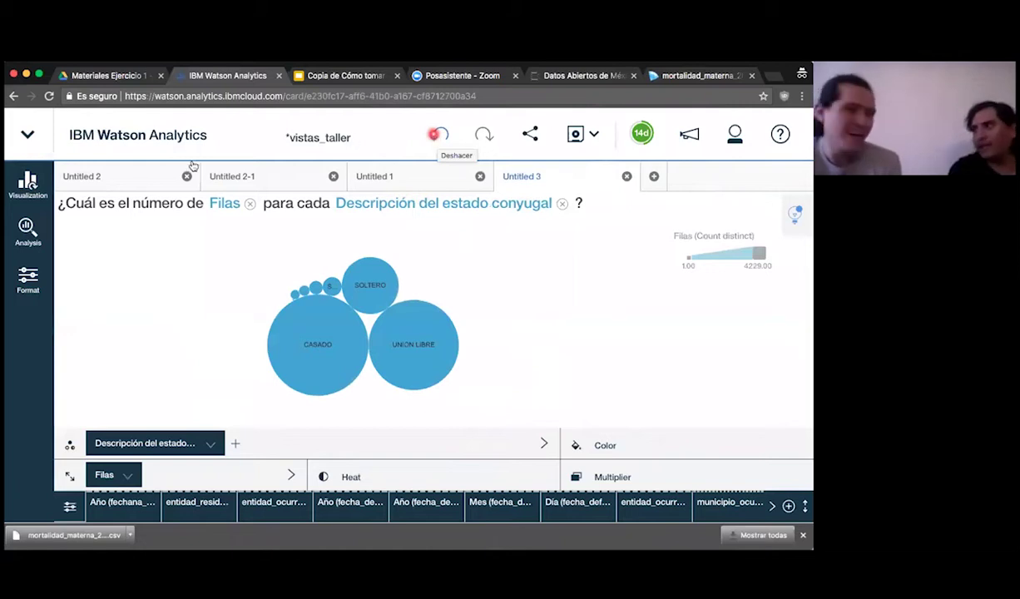
{"action": "left_click", "coordinate": [433, 132]}
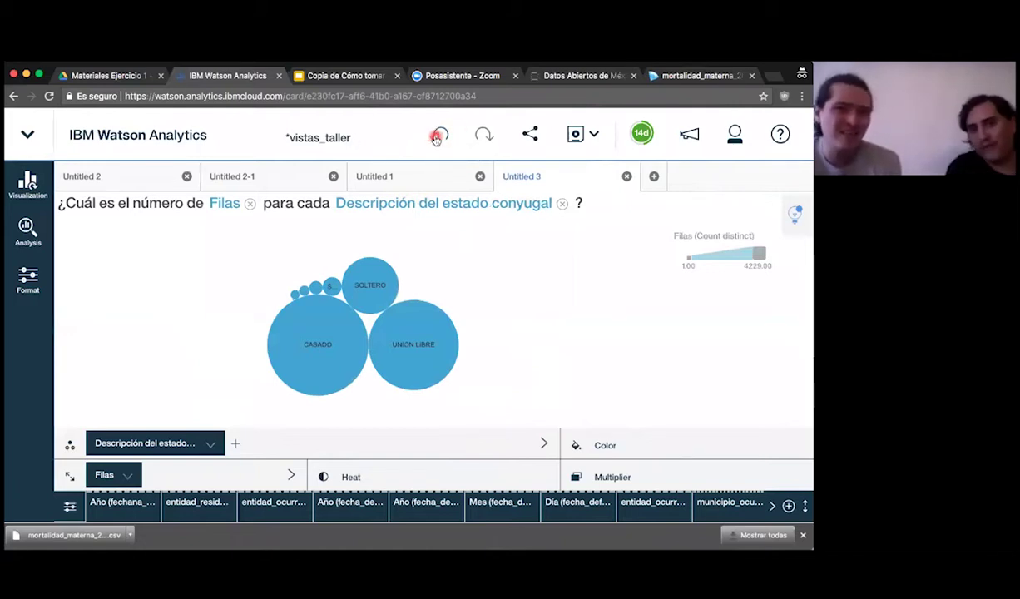
{"action": "left_click", "coordinate": [439, 135]}
{"action": "left_click", "coordinate": [438, 139]}
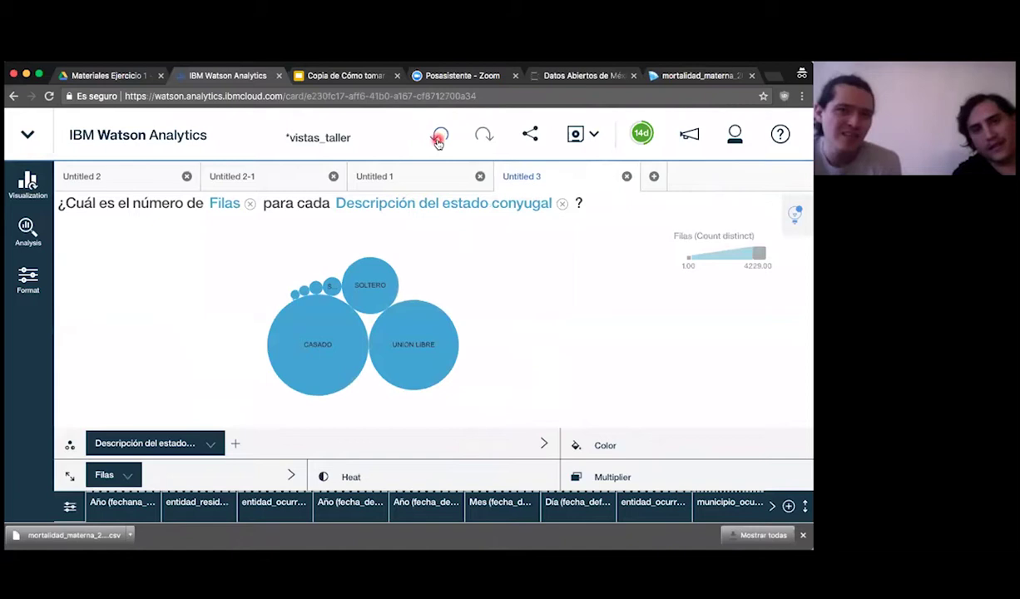
{"action": "left_click", "coordinate": [439, 140]}
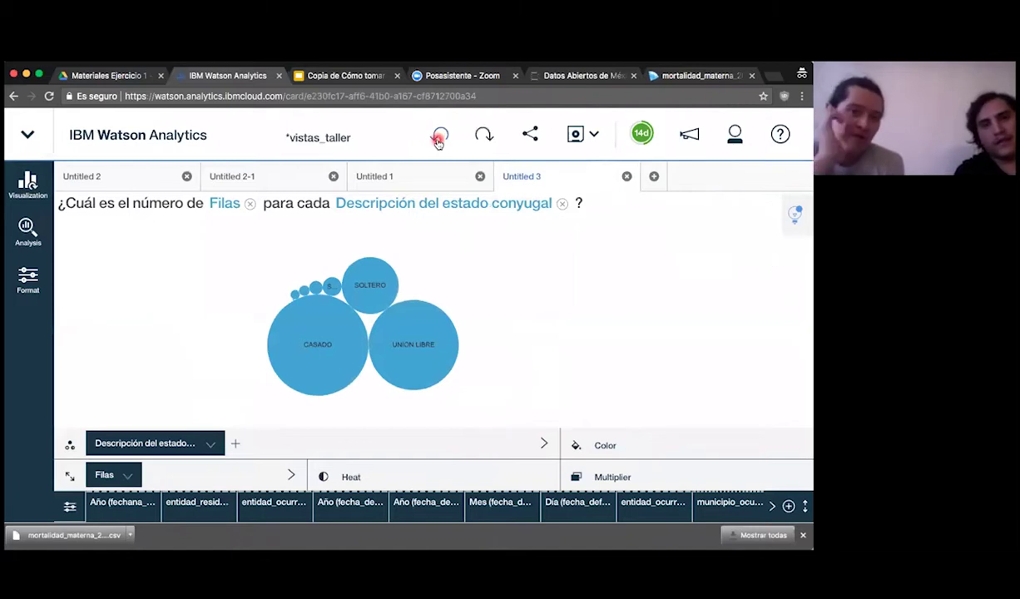
{"action": "left_click", "coordinate": [438, 139]}
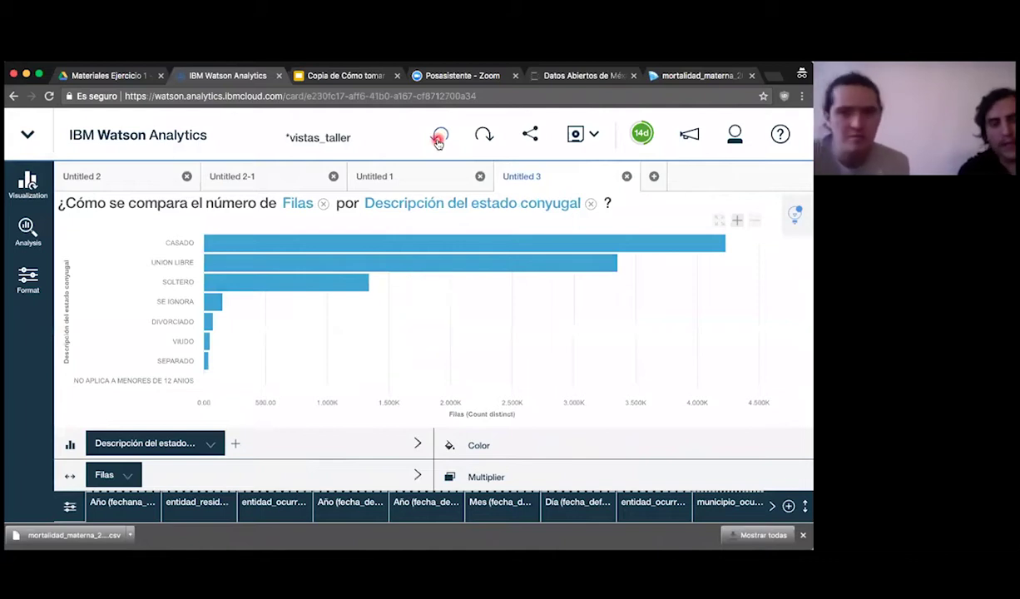
Step: Browse the discoveries for Untitled 3, open Principales Filas por asistencia_medica as a new discovery, and inspect its CON ATENCION MEDICA bubble
{"action": "left_click", "coordinate": [796, 214]}
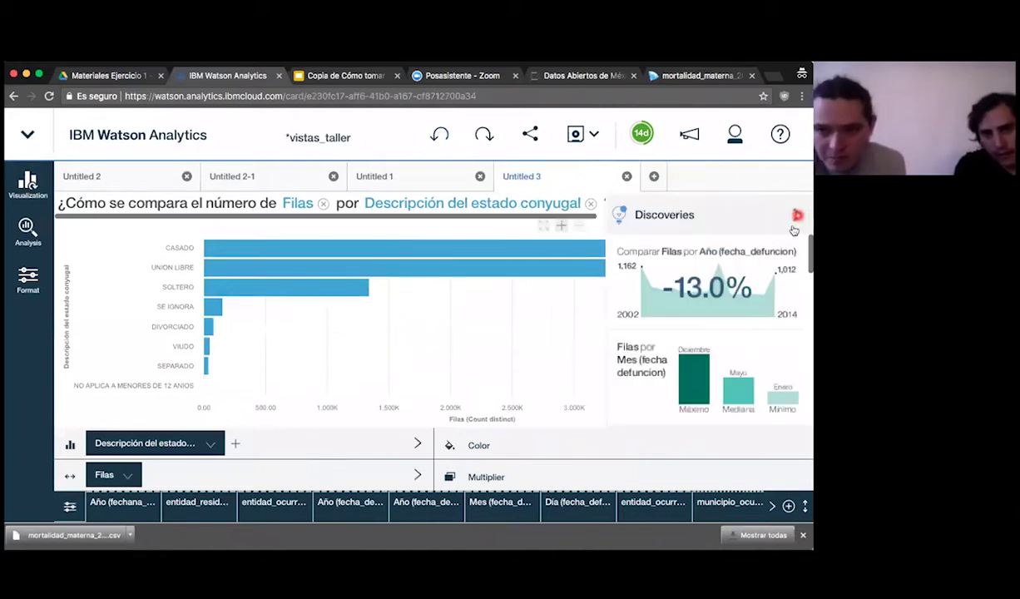
{"action": "left_click", "coordinate": [713, 357]}
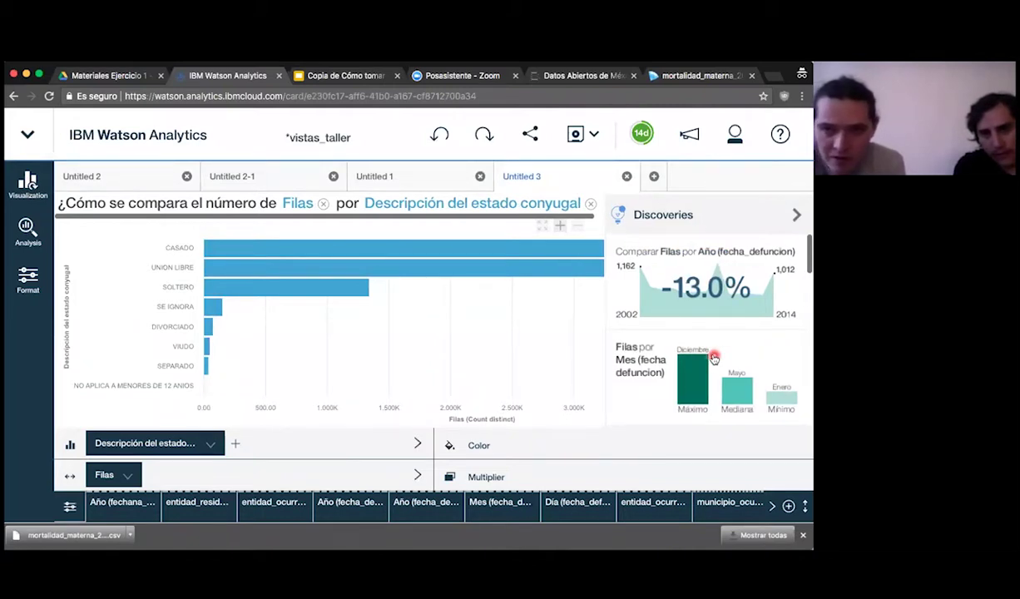
{"action": "scroll", "coordinate": [736, 316], "scroll_direction": "down", "scroll_amount": 3}
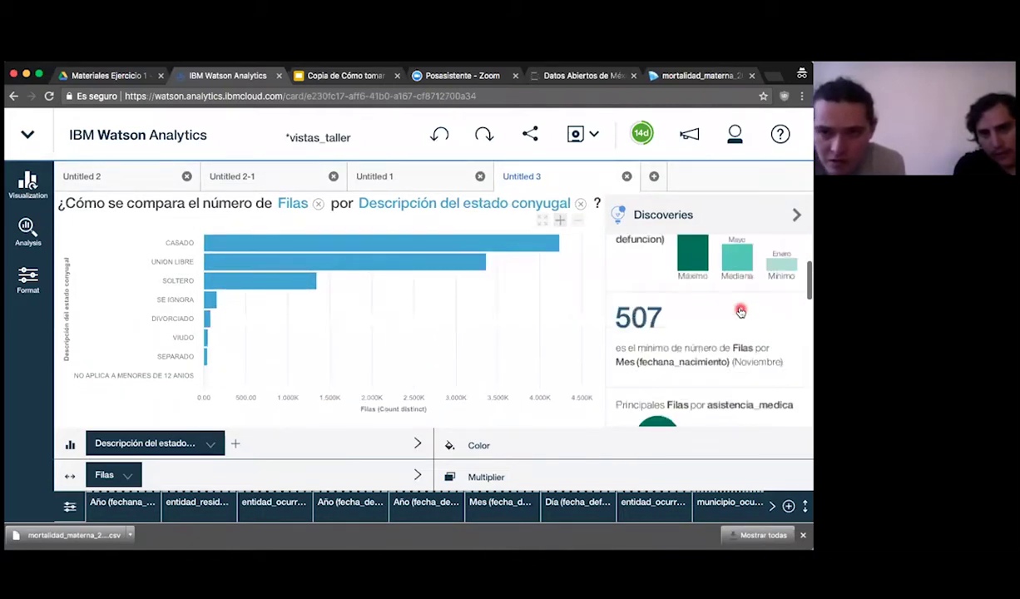
{"action": "scroll", "coordinate": [741, 312], "scroll_direction": "down", "scroll_amount": 2}
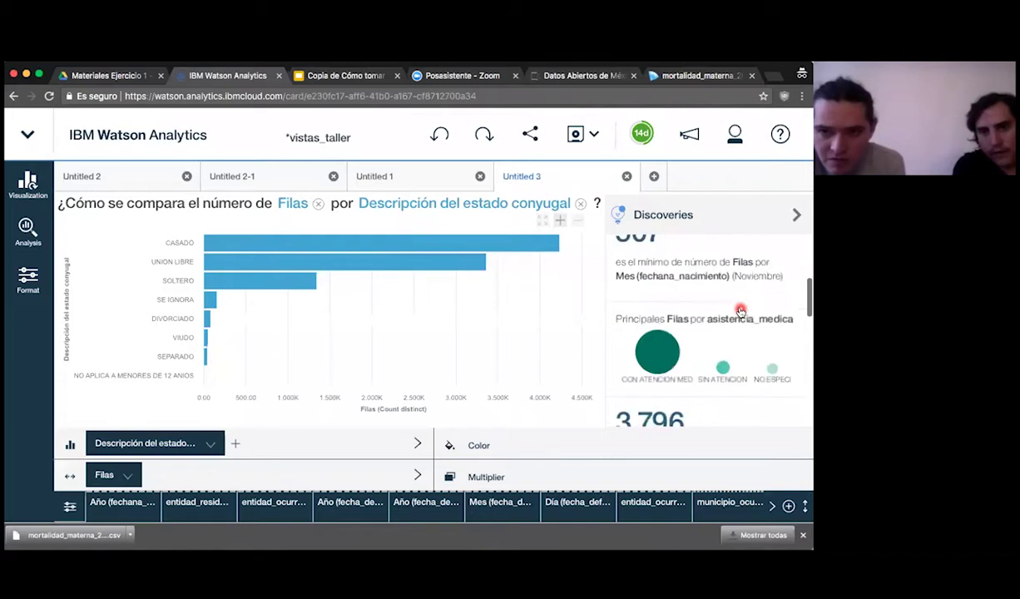
{"action": "scroll", "coordinate": [740, 311], "scroll_direction": "down", "scroll_amount": 1}
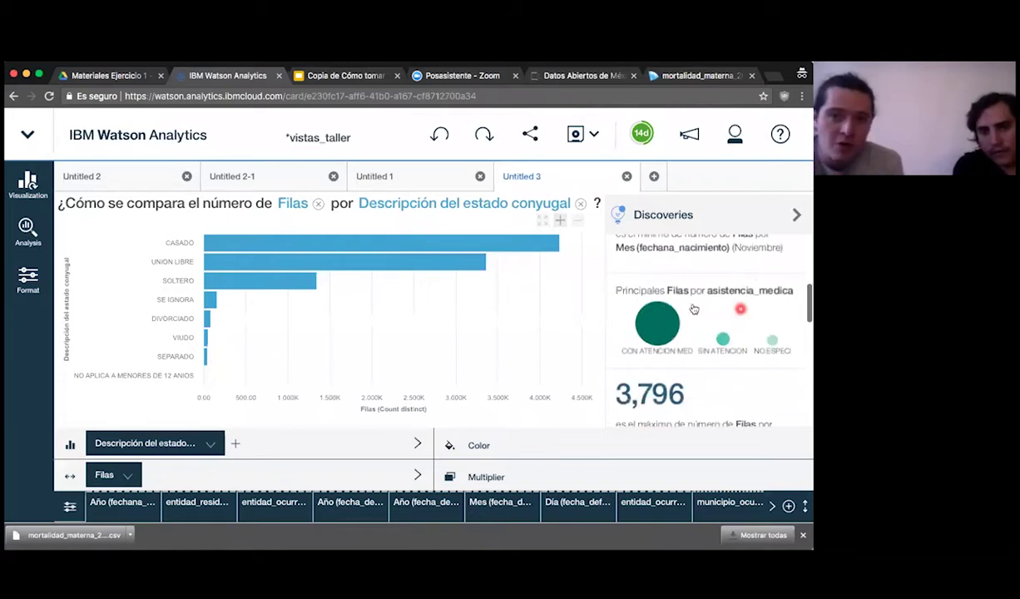
{"action": "left_click", "coordinate": [701, 337]}
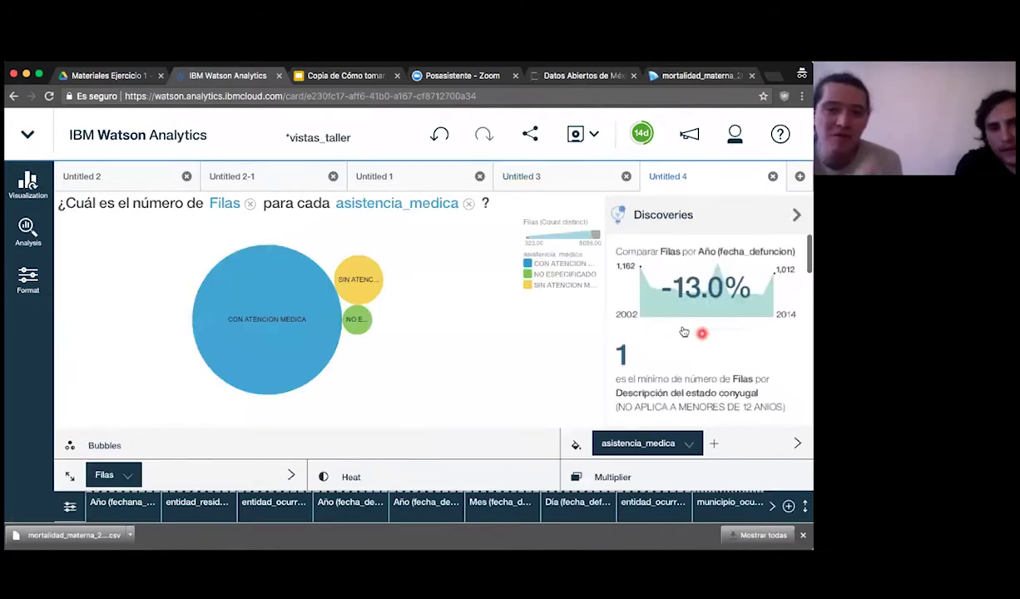
{"action": "left_click", "coordinate": [266, 343]}
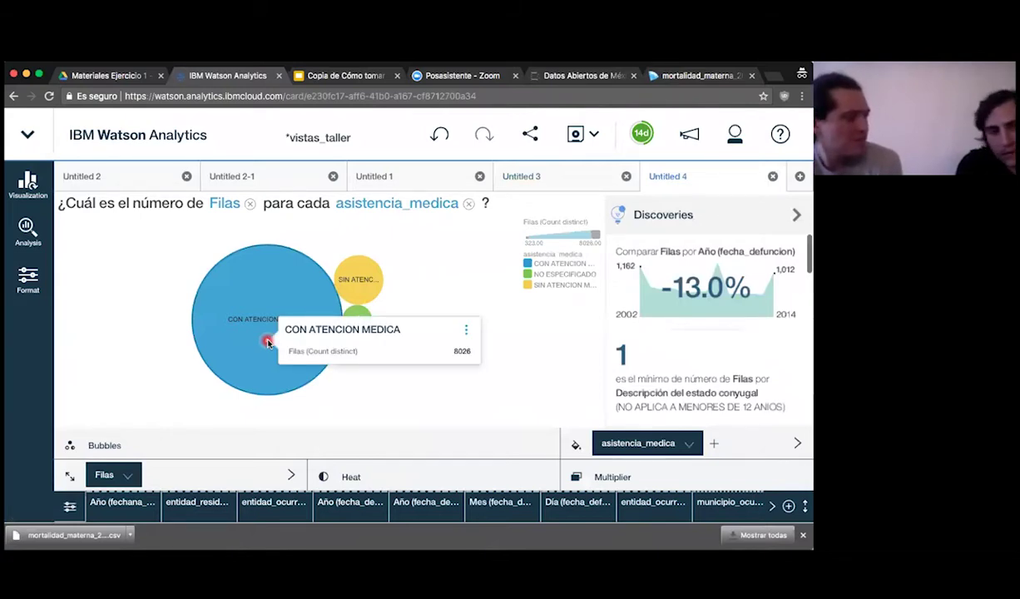
{"action": "key", "text": "Escape"}
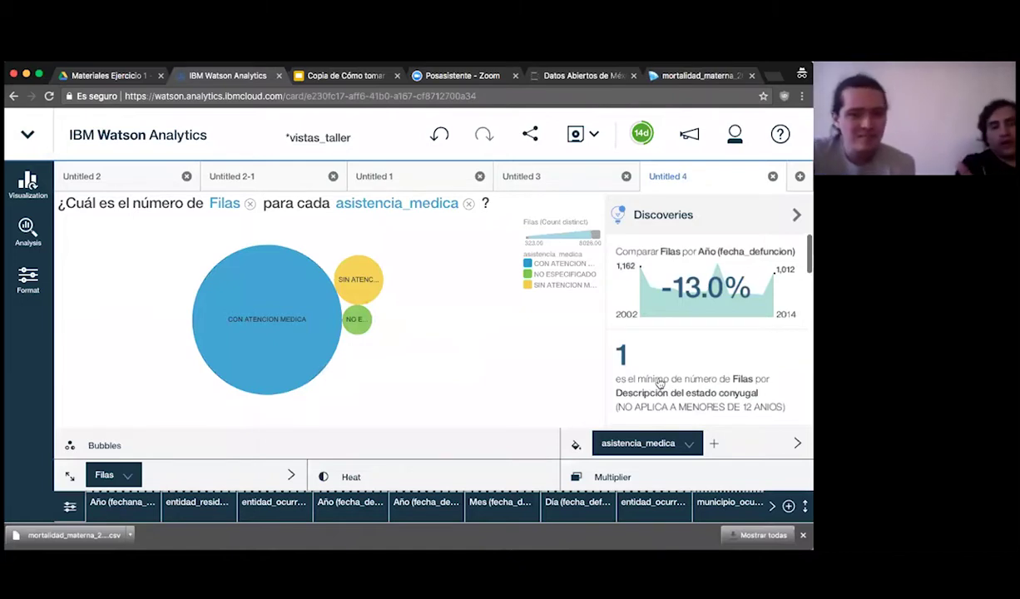
Step: Split the asistencia_medica bubbles in Untitled 4 using tipo_localidad as the multiplier, and inspect the Rural SIN ATENCION MEDICA bubble
{"action": "left_click", "coordinate": [612, 480]}
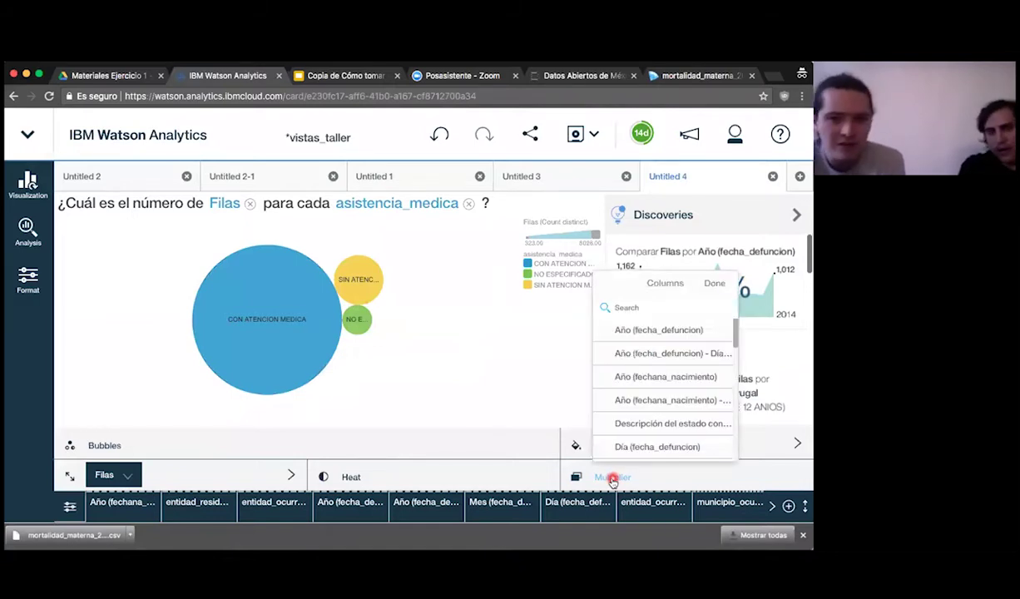
{"action": "left_click", "coordinate": [680, 377]}
{"action": "scroll", "coordinate": [680, 377], "scroll_direction": "down", "scroll_amount": 5}
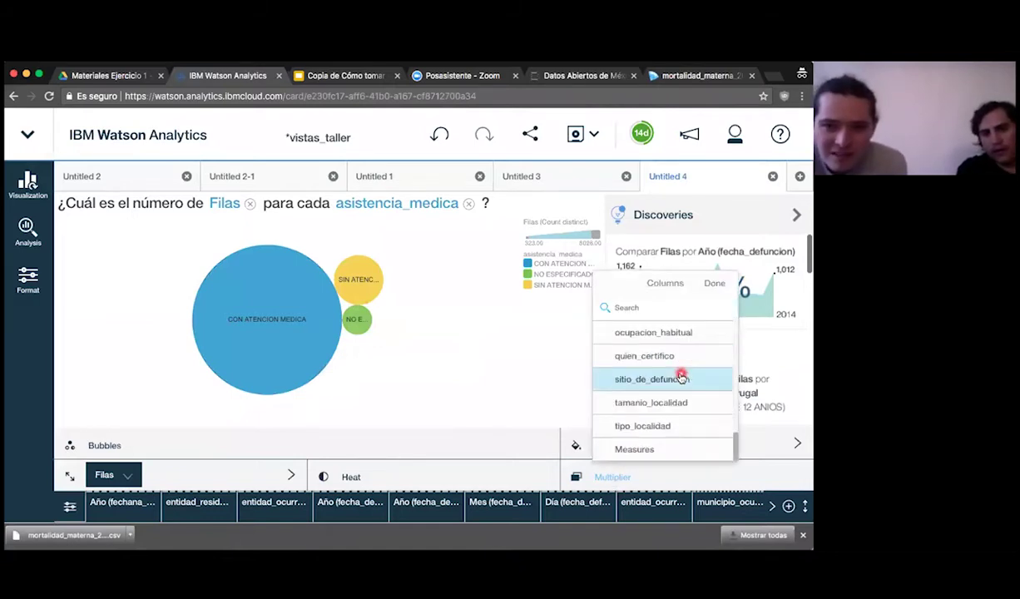
{"action": "left_click", "coordinate": [656, 428]}
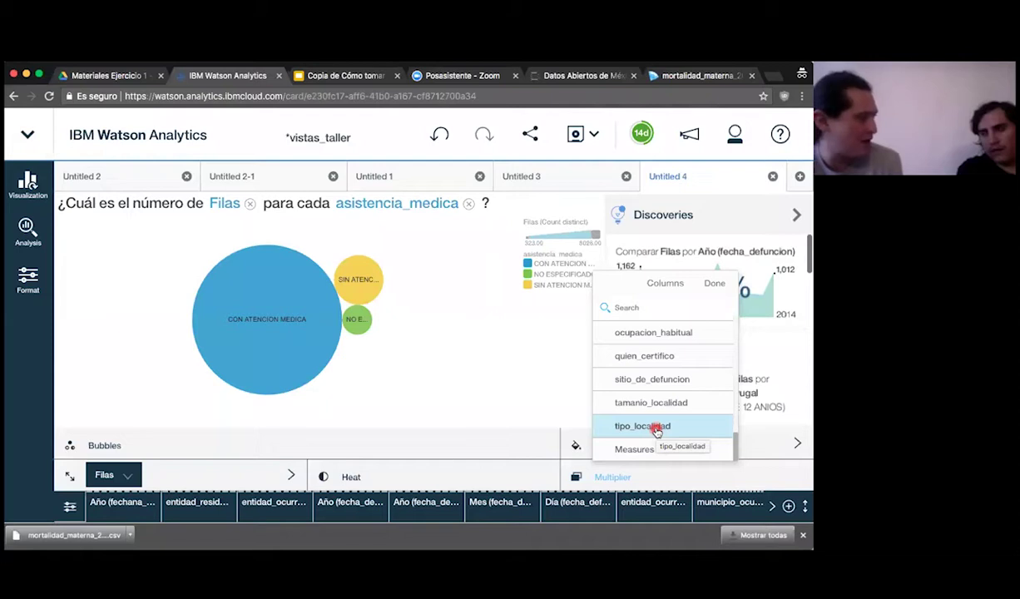
{"action": "left_click", "coordinate": [656, 427]}
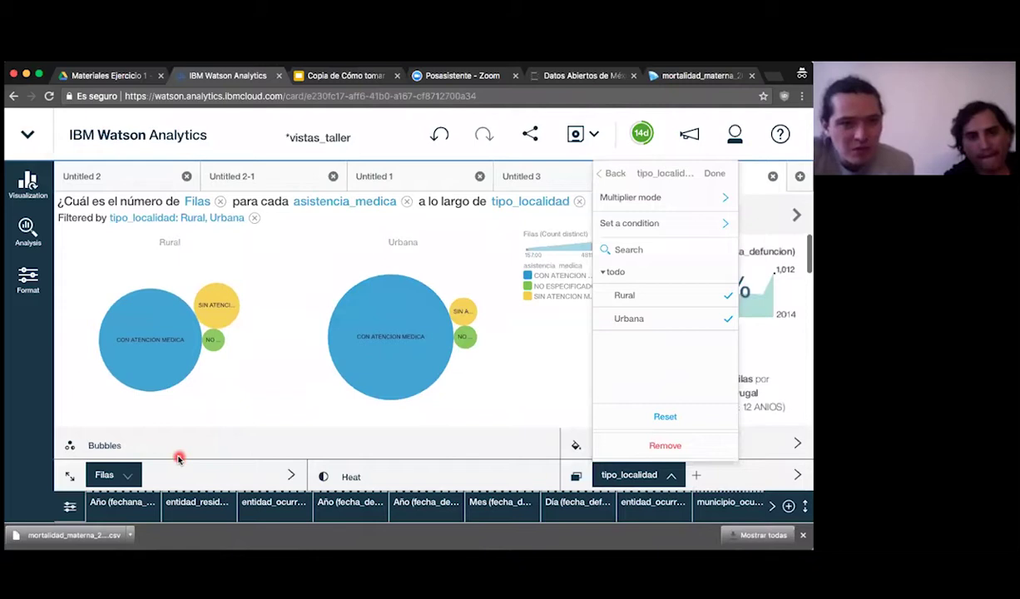
{"action": "left_click", "coordinate": [252, 426]}
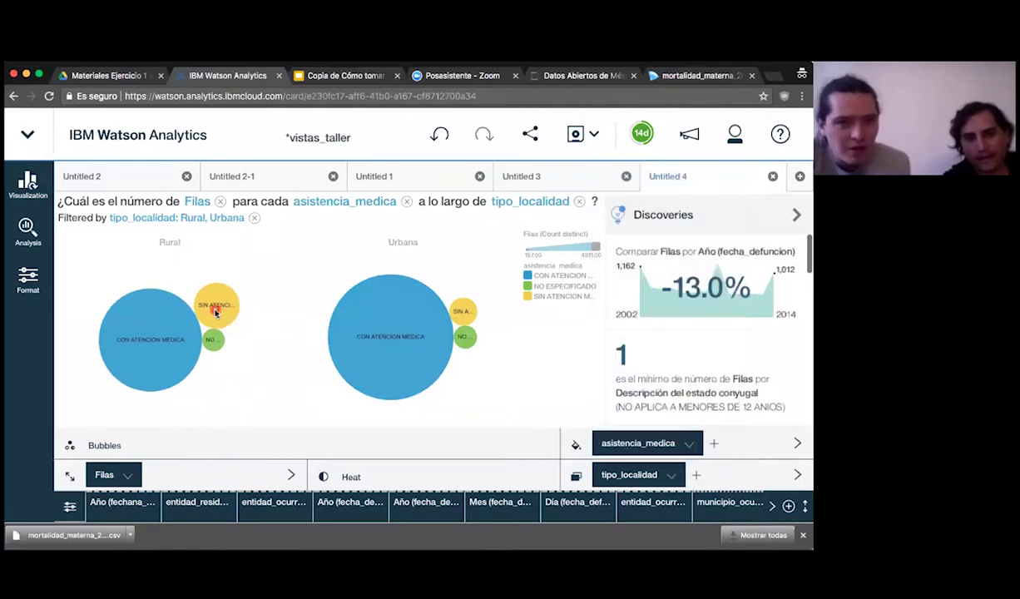
{"action": "mouse_move", "coordinate": [214, 311]}
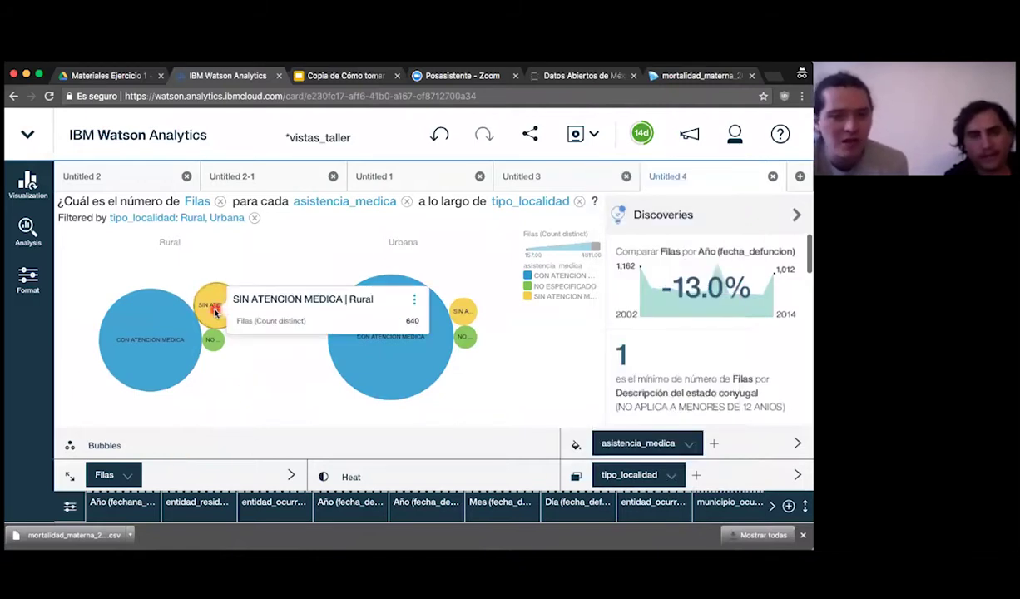
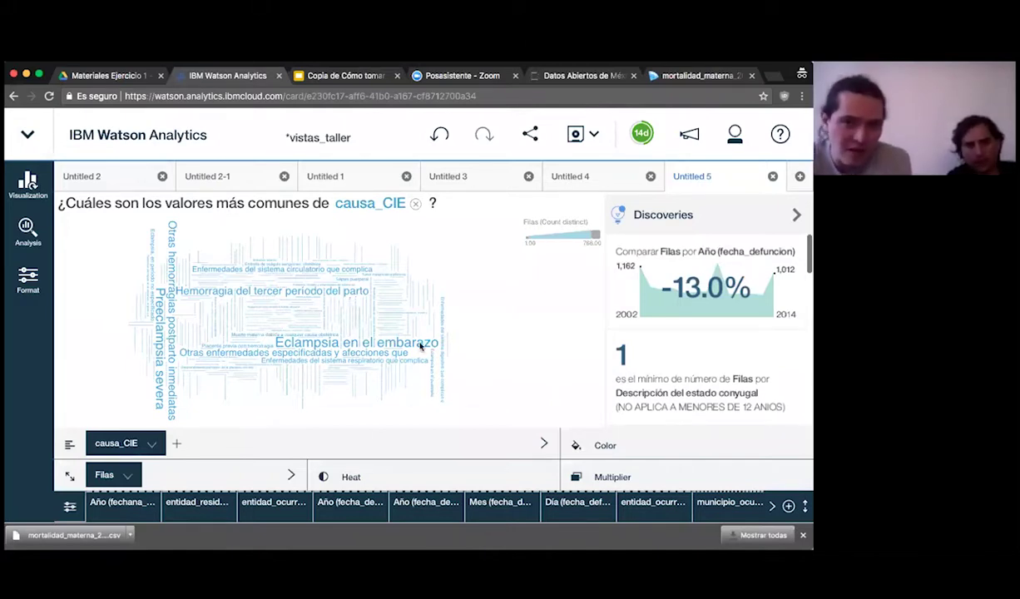
Step: Limit the Filas legend range of the causa_CIE word cloud in Untitled 5 to 587.26–766.00
{"action": "mouse_move", "coordinate": [419, 344]}
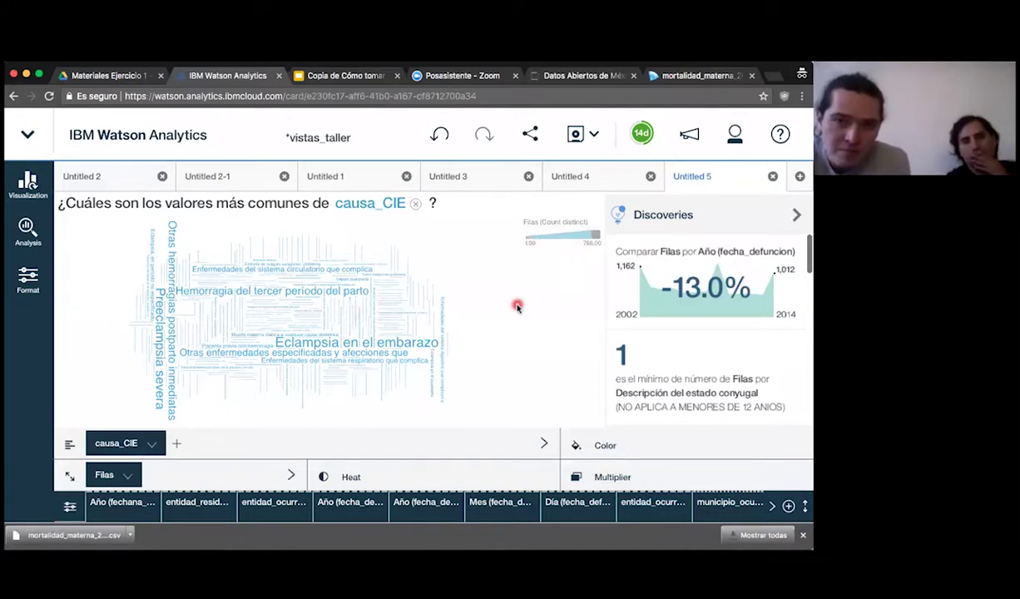
{"action": "left_click", "coordinate": [527, 240]}
{"action": "left_click_drag", "start_coordinate": [519, 258], "coordinate": [572, 261]}
{"action": "left_click", "coordinate": [288, 404]}
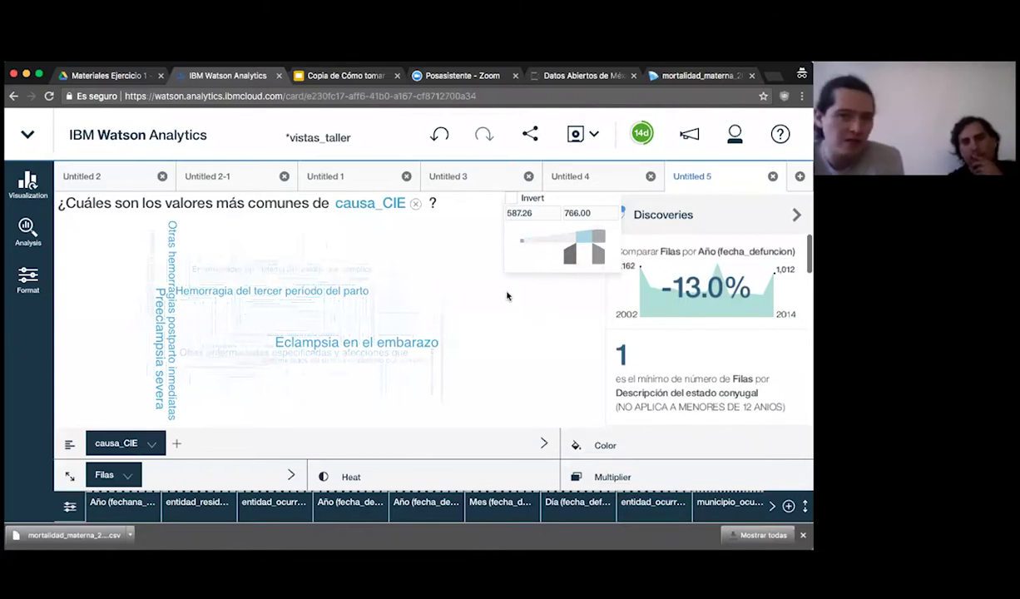
{"action": "left_click", "coordinate": [491, 360]}
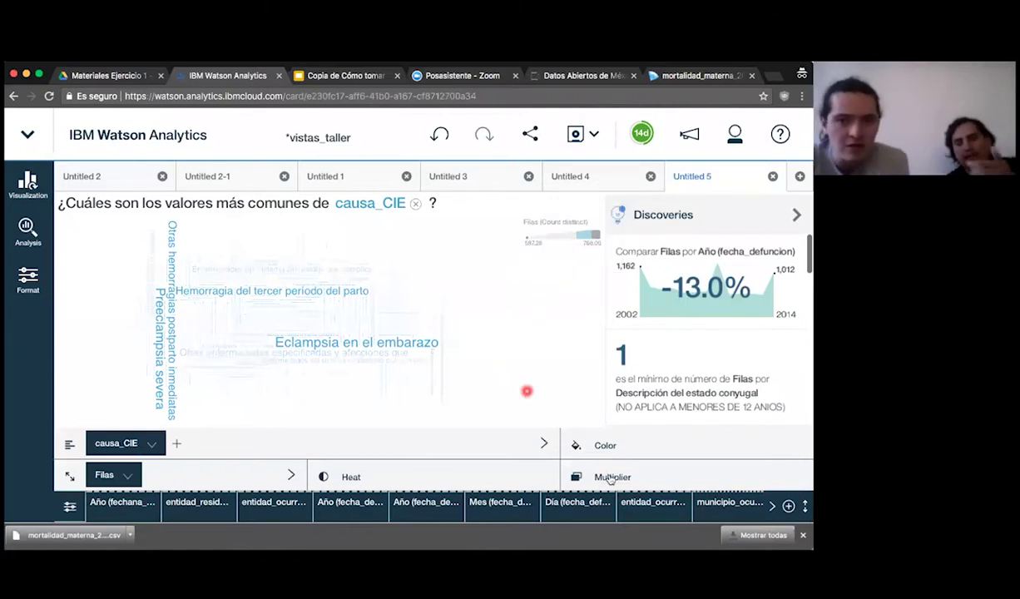
Step: Set the causa_CIE word cloud's Filas legend range to 1.00–86.79 and widen its upper limit to 272.68
{"action": "left_click", "coordinate": [586, 234]}
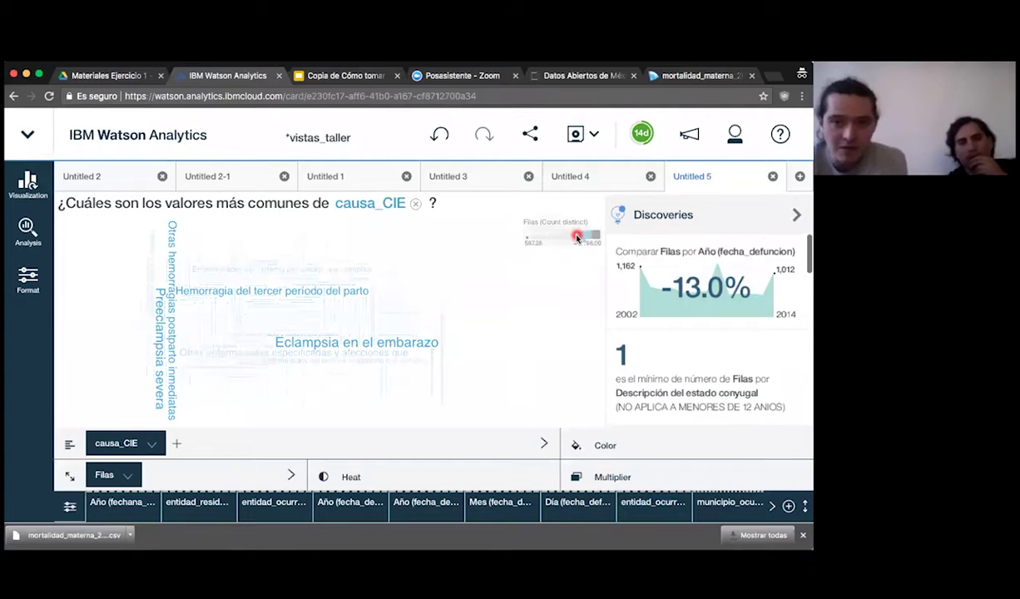
{"action": "left_click", "coordinate": [587, 235]}
{"action": "left_click_drag", "start_coordinate": [511, 258], "coordinate": [470, 254]}
{"action": "left_click", "coordinate": [598, 262]}
{"action": "left_click_drag", "start_coordinate": [598, 262], "coordinate": [537, 254]}
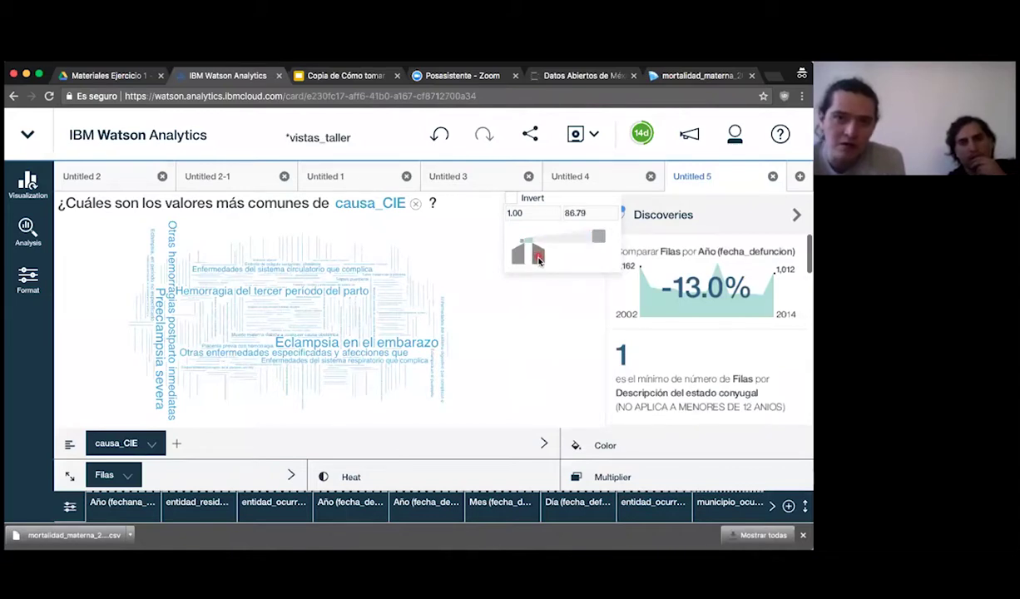
{"action": "left_click", "coordinate": [307, 430]}
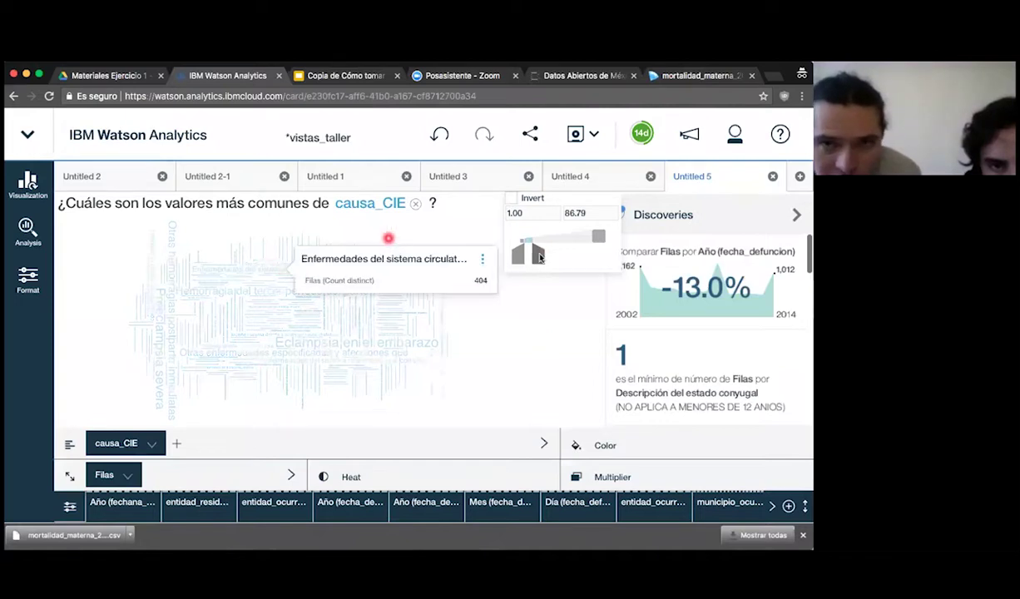
{"action": "left_click_drag", "start_coordinate": [537, 254], "coordinate": [555, 258]}
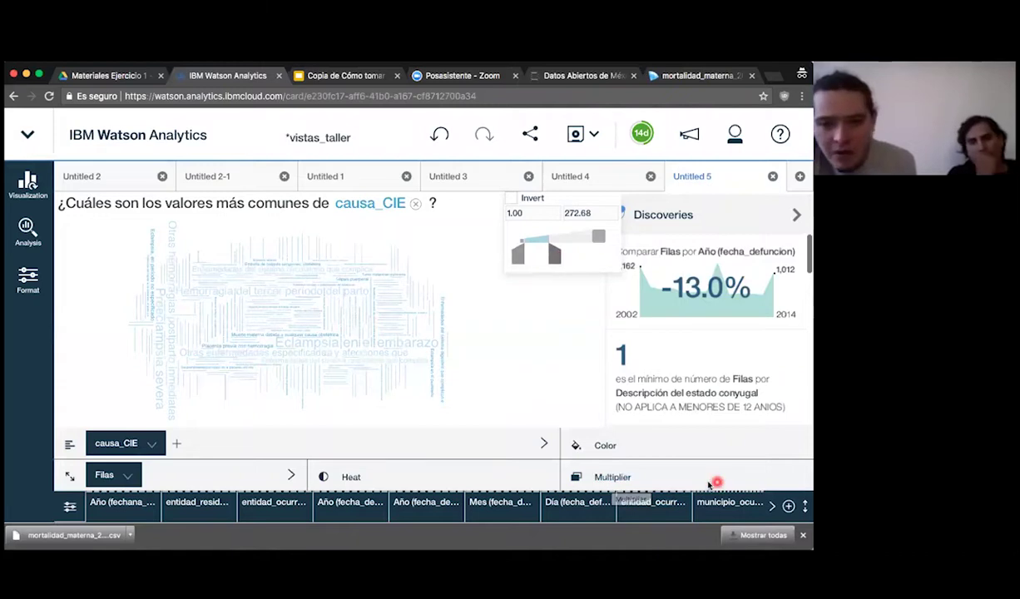
Step: Split the causa_CIE word cloud in Untitled 5 using tipo_localidad as the multiplier
{"action": "left_click", "coordinate": [605, 477]}
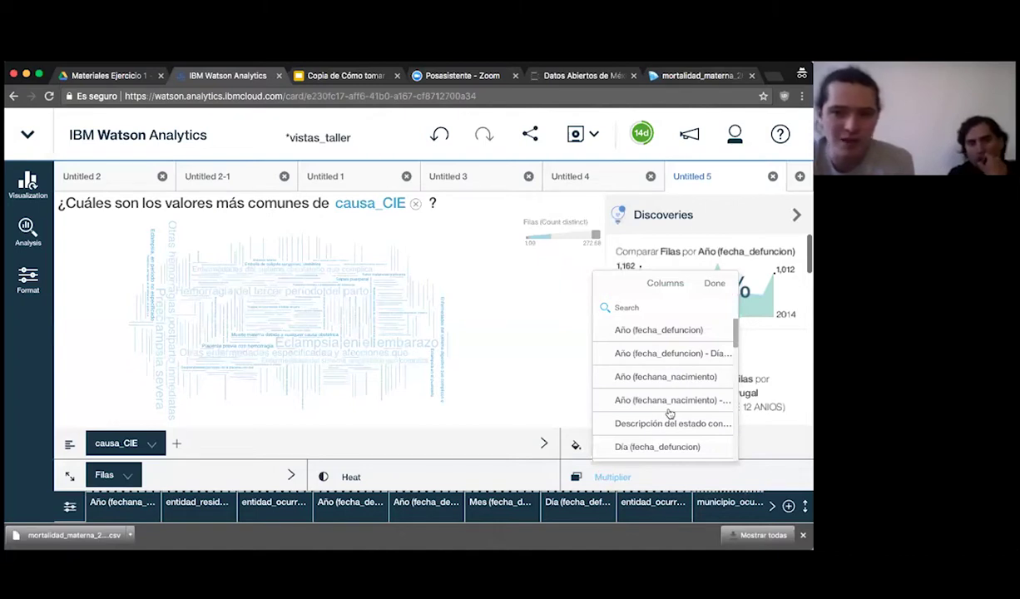
{"action": "scroll", "coordinate": [667, 409], "scroll_direction": "down", "scroll_amount": 3}
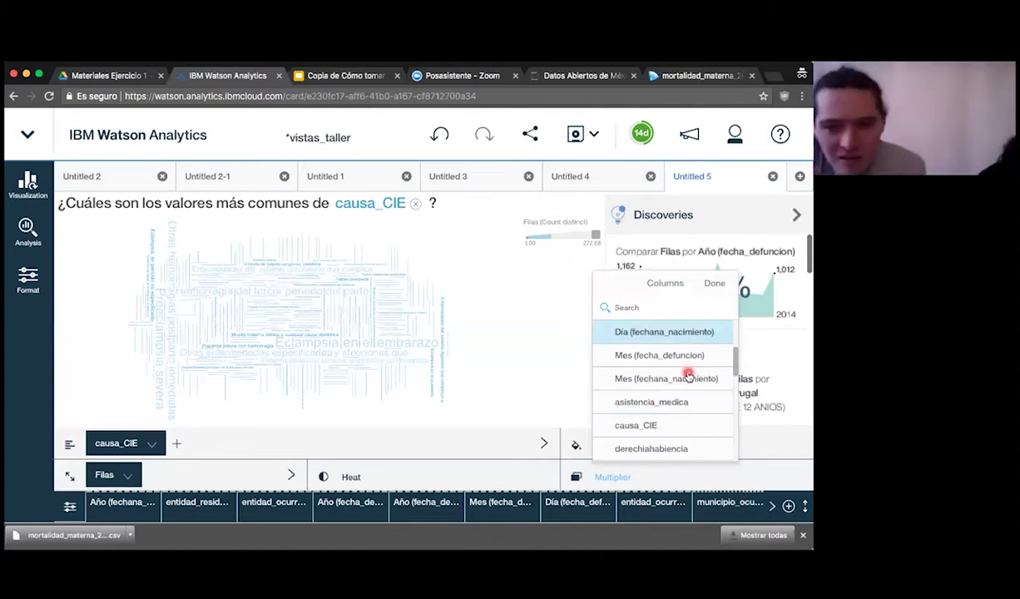
{"action": "scroll", "coordinate": [687, 376], "scroll_direction": "down", "scroll_amount": 10}
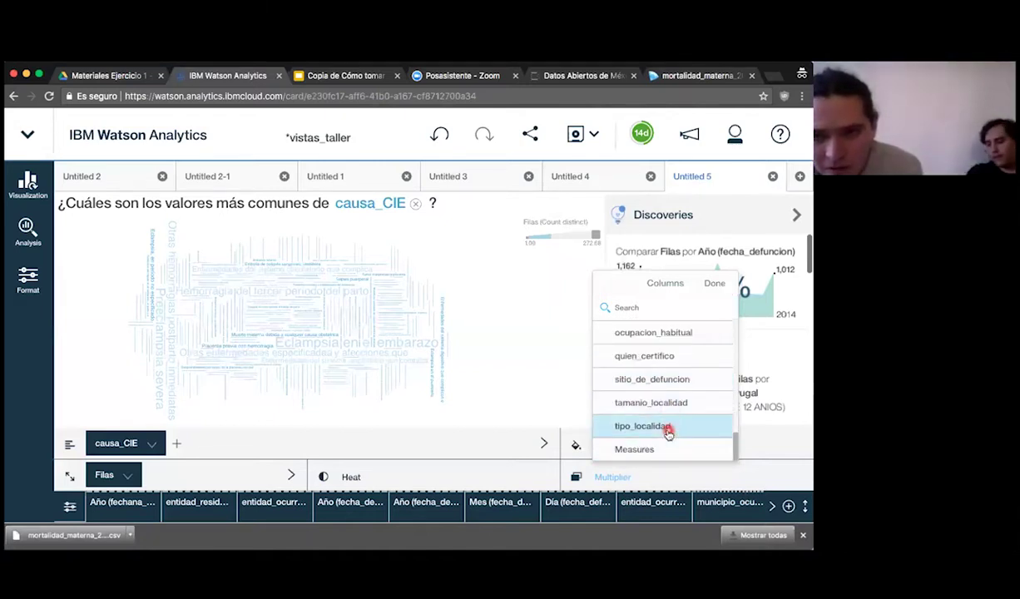
{"action": "left_click", "coordinate": [666, 426]}
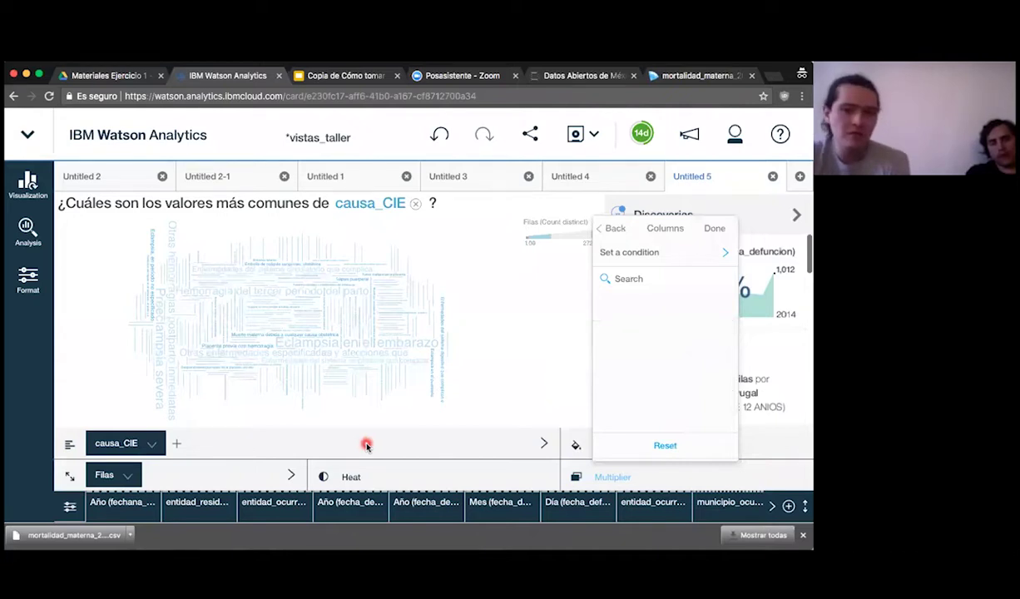
{"action": "left_click", "coordinate": [431, 340]}
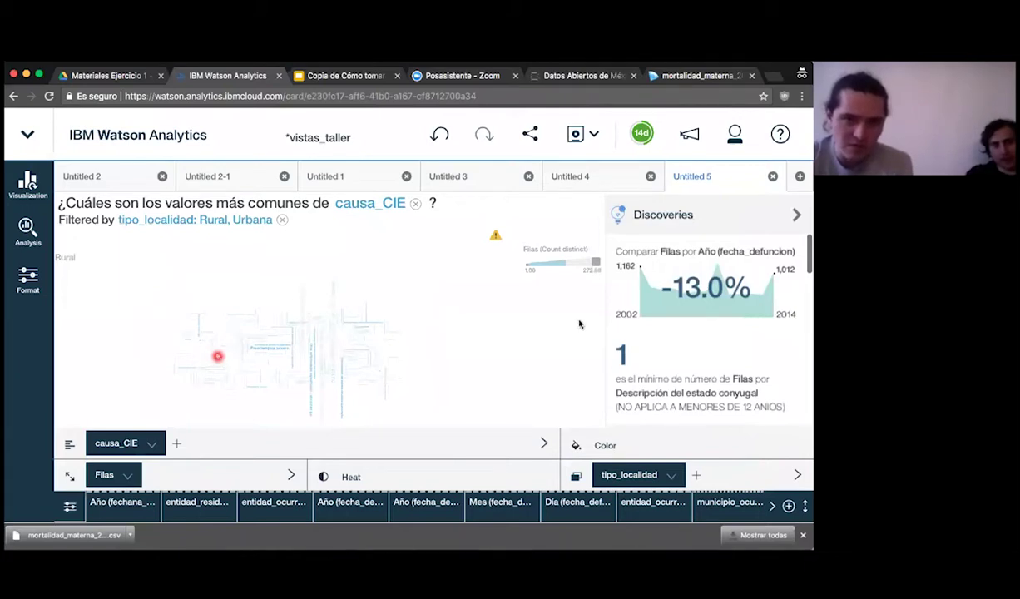
Step: Raise the upper limit of the split word cloud's Filas legend range to 465.00
{"action": "left_click", "coordinate": [594, 265]}
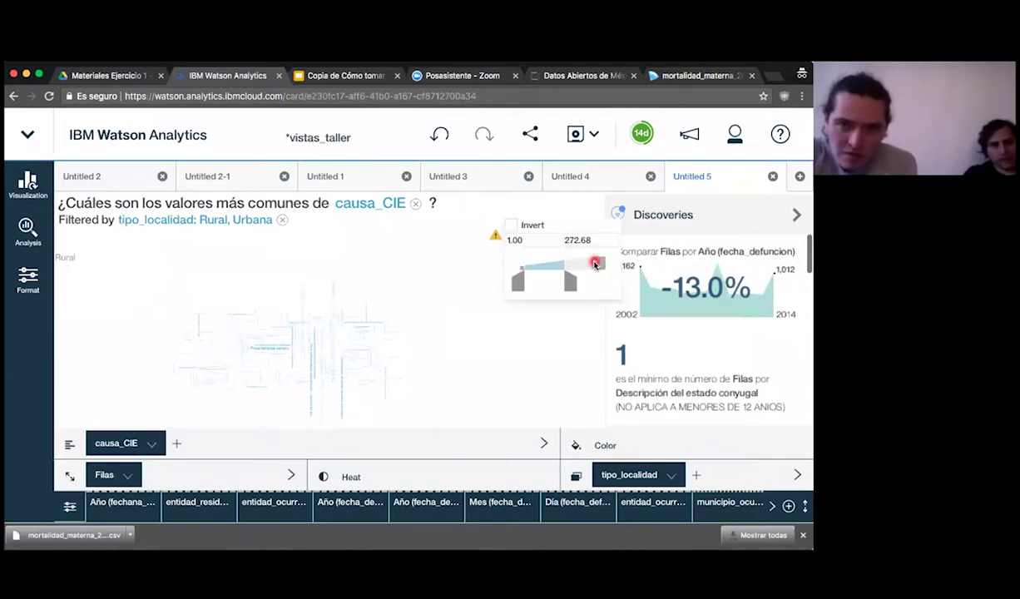
{"action": "left_click_drag", "start_coordinate": [570, 283], "coordinate": [594, 278]}
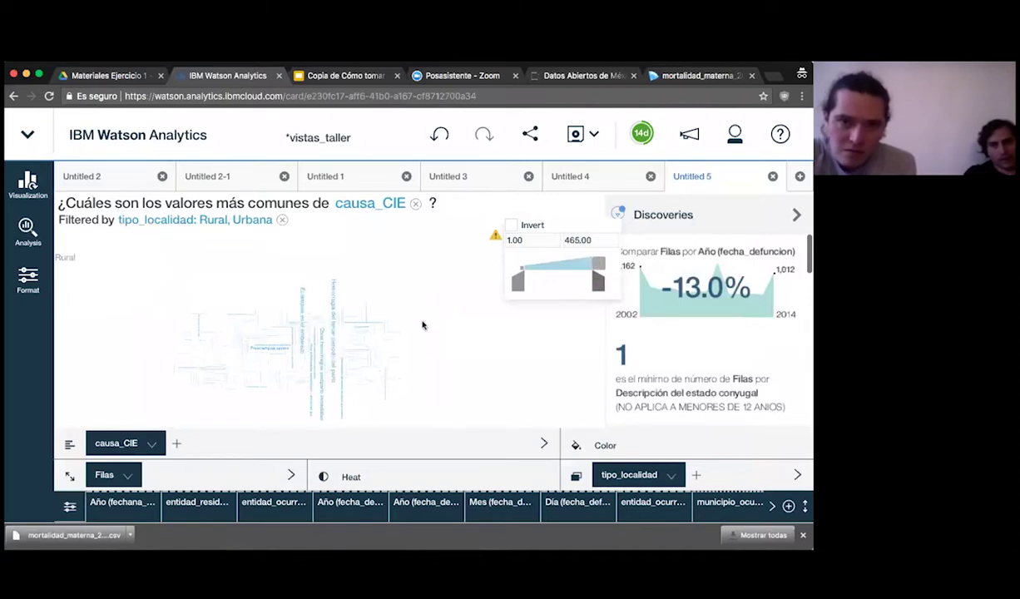
{"action": "left_click", "coordinate": [430, 243]}
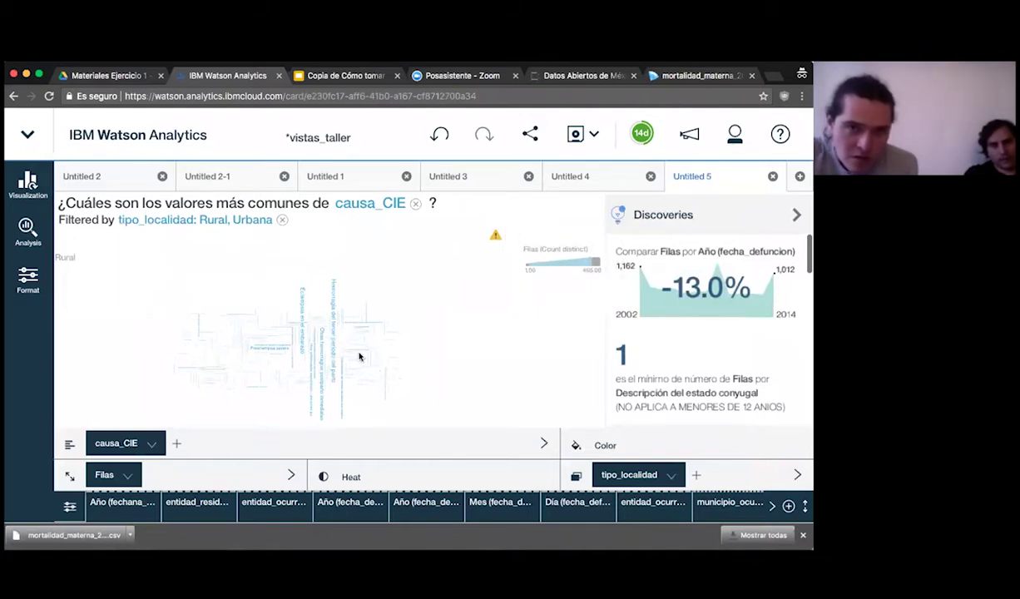
Step: Inspect the causes of death in the Rural word cloud, including the count for Preeclampsia severa
{"action": "left_click", "coordinate": [314, 410]}
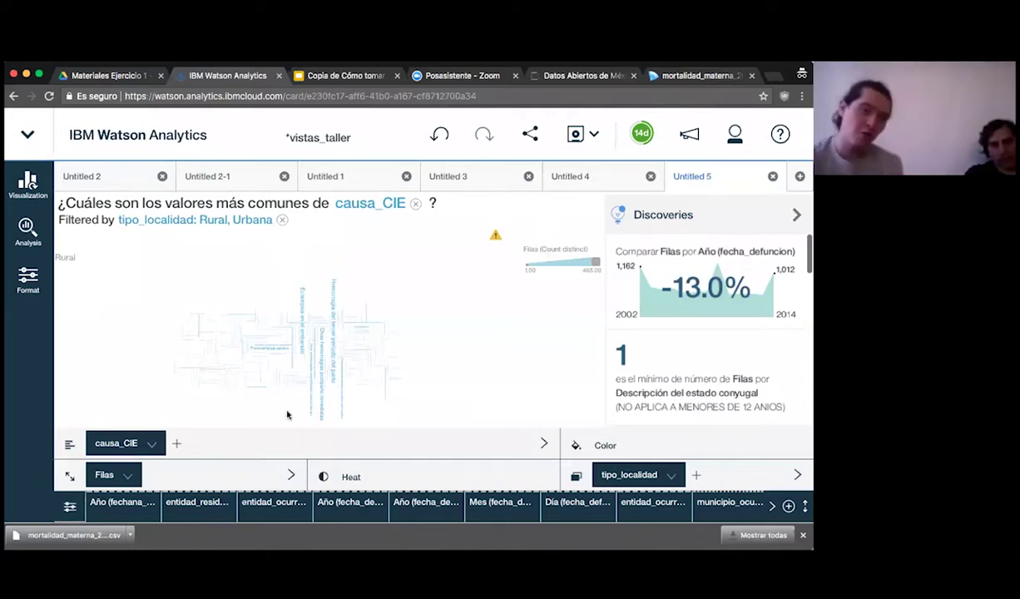
{"action": "left_click", "coordinate": [283, 335]}
{"action": "left_click", "coordinate": [281, 466]}
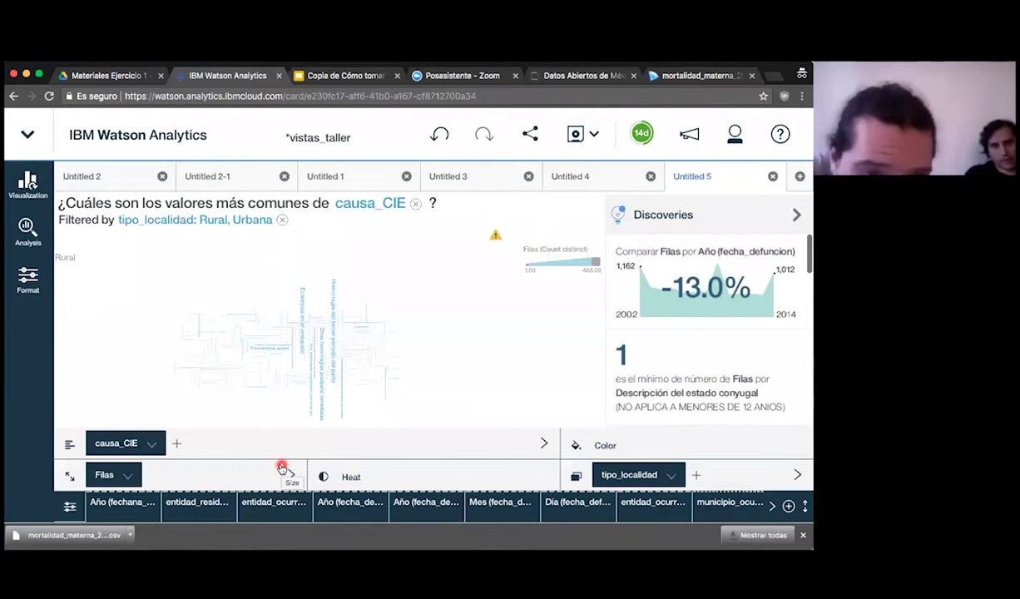
{"action": "left_click", "coordinate": [304, 325]}
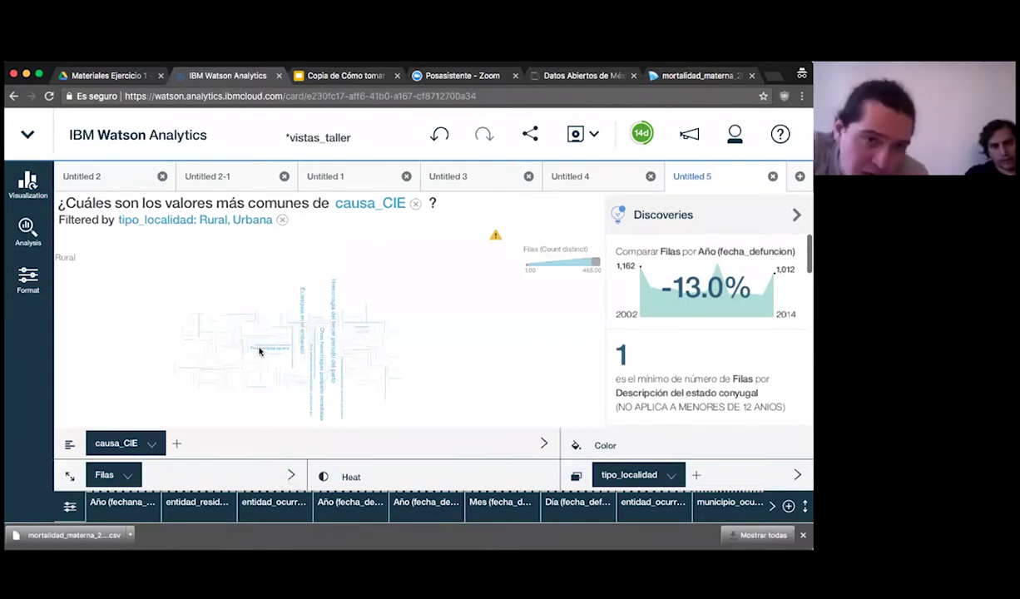
{"action": "left_click", "coordinate": [259, 350]}
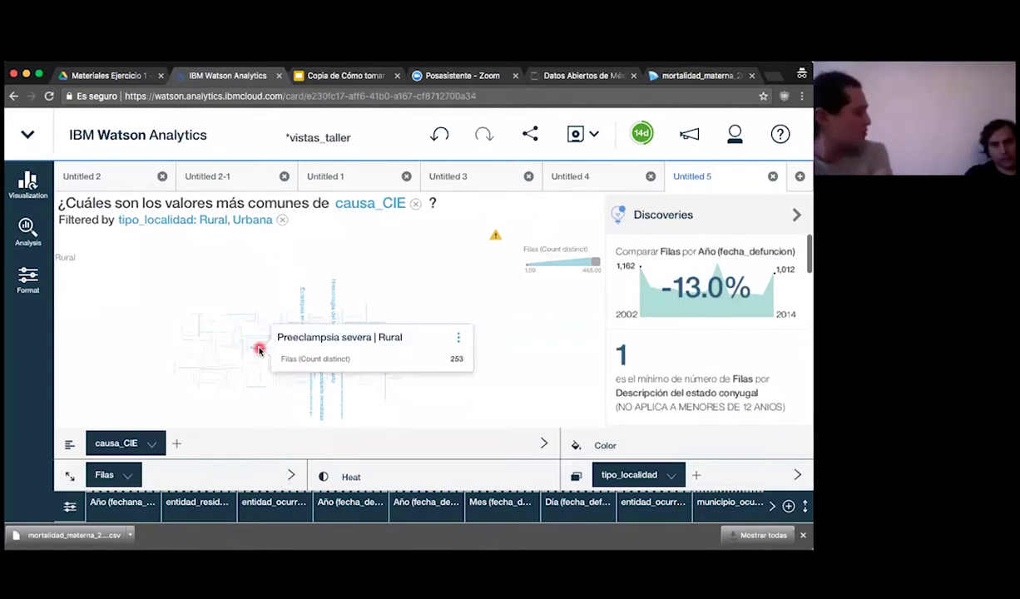
{"action": "left_click", "coordinate": [303, 292]}
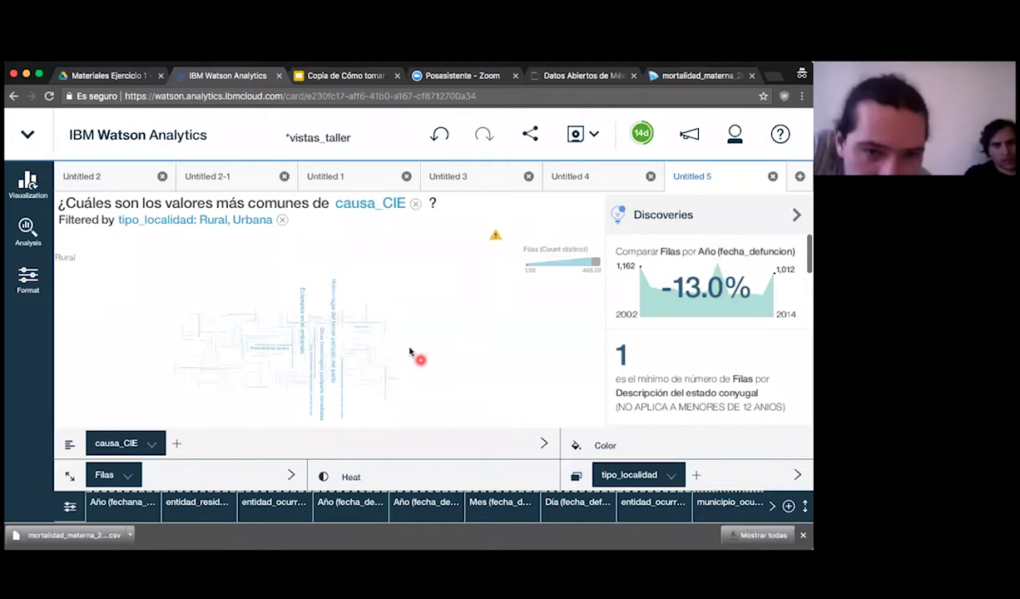
Step: Create a map of edad_cumplida by entidad_ocurrencia in a new visualization and examine its state shading
{"action": "left_click", "coordinate": [461, 388]}
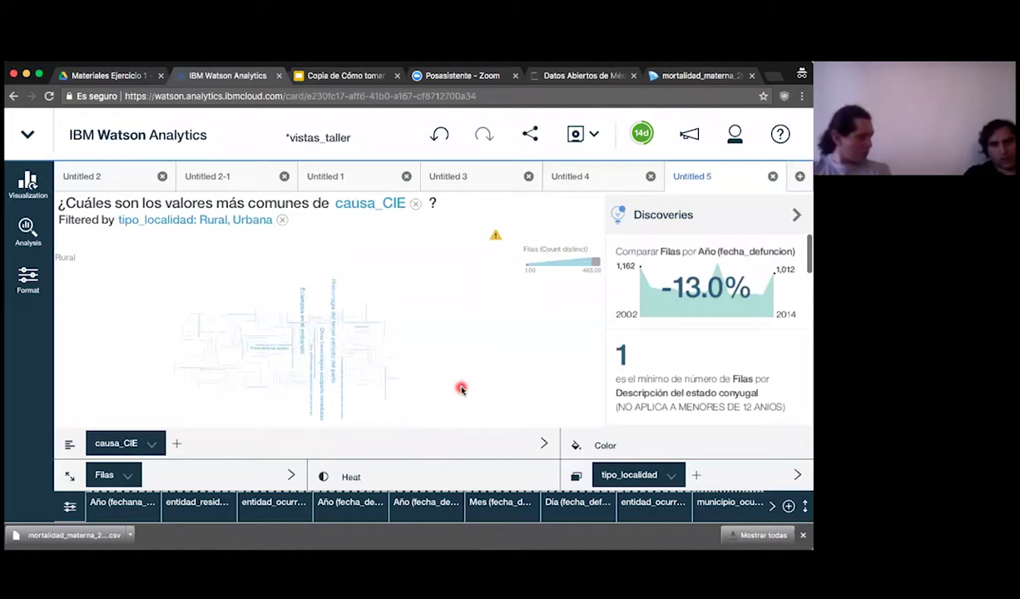
{"action": "left_click", "coordinate": [800, 178]}
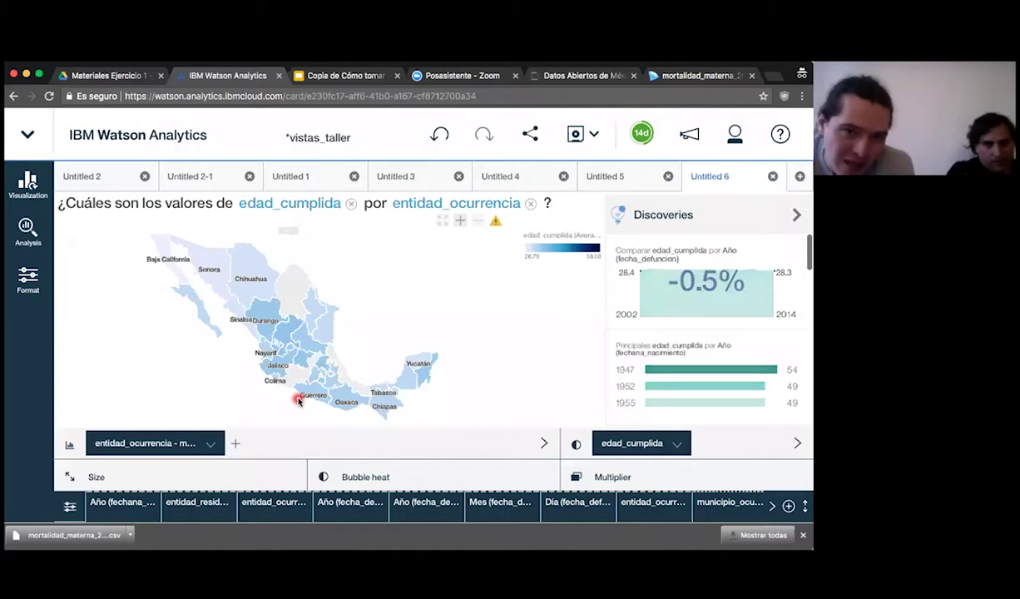
{"action": "left_click", "coordinate": [254, 297]}
{"action": "left_click", "coordinate": [284, 362]}
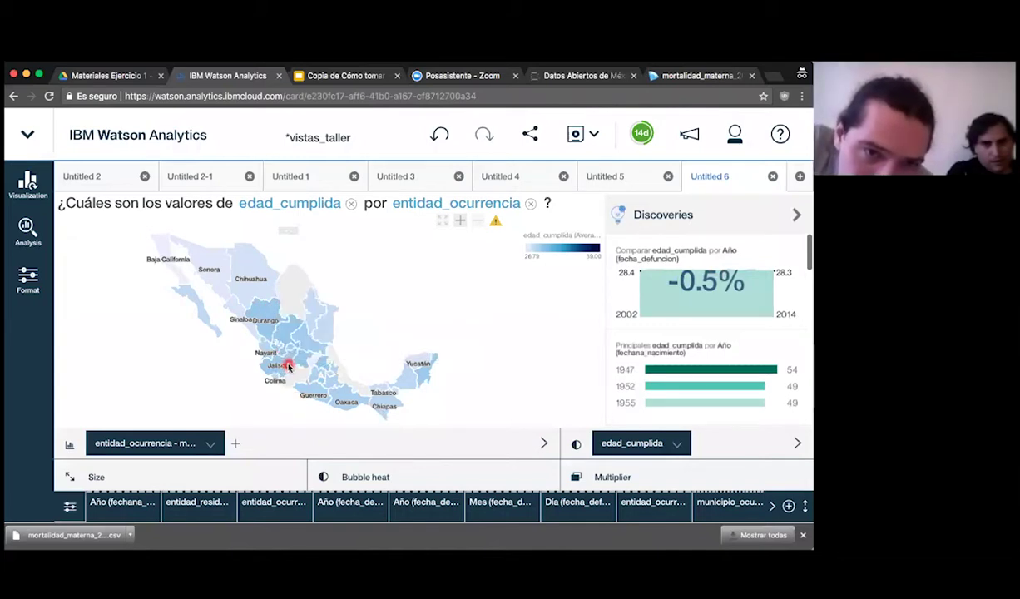
{"action": "left_click", "coordinate": [512, 322]}
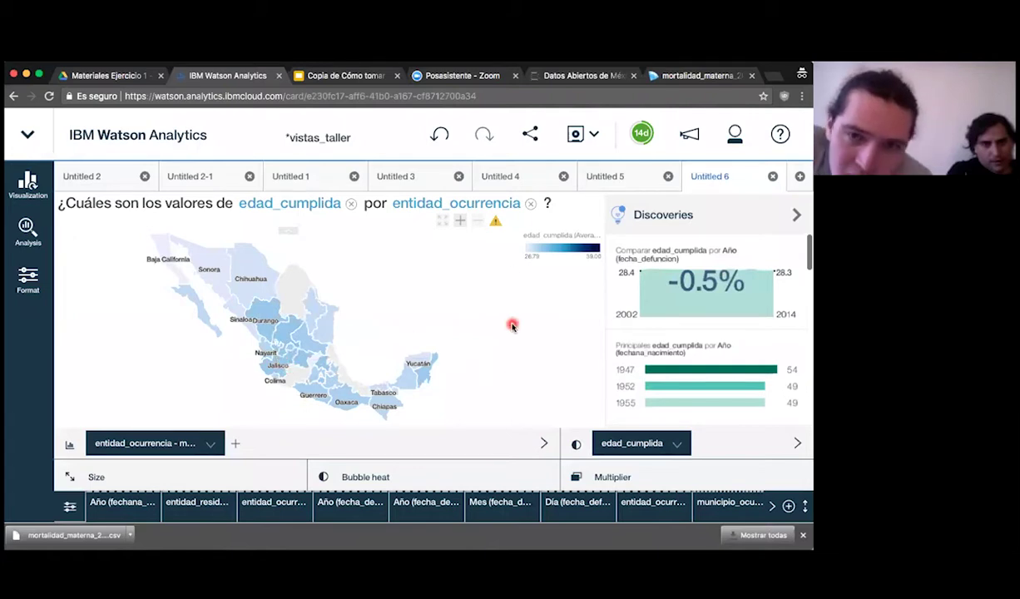
{"action": "left_click", "coordinate": [624, 416]}
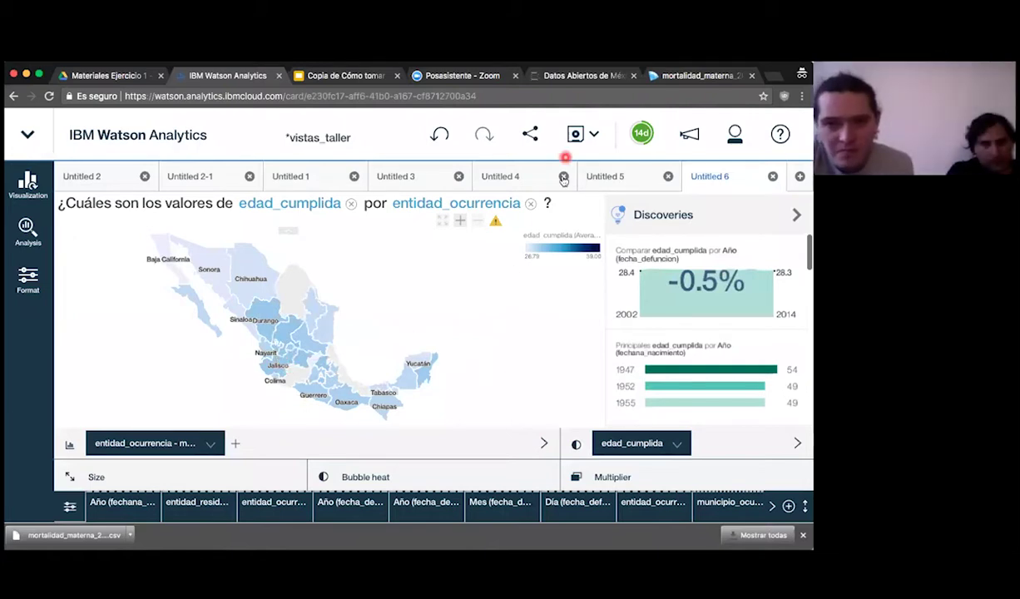
{"action": "left_click", "coordinate": [562, 216]}
{"action": "left_click", "coordinate": [706, 443]}
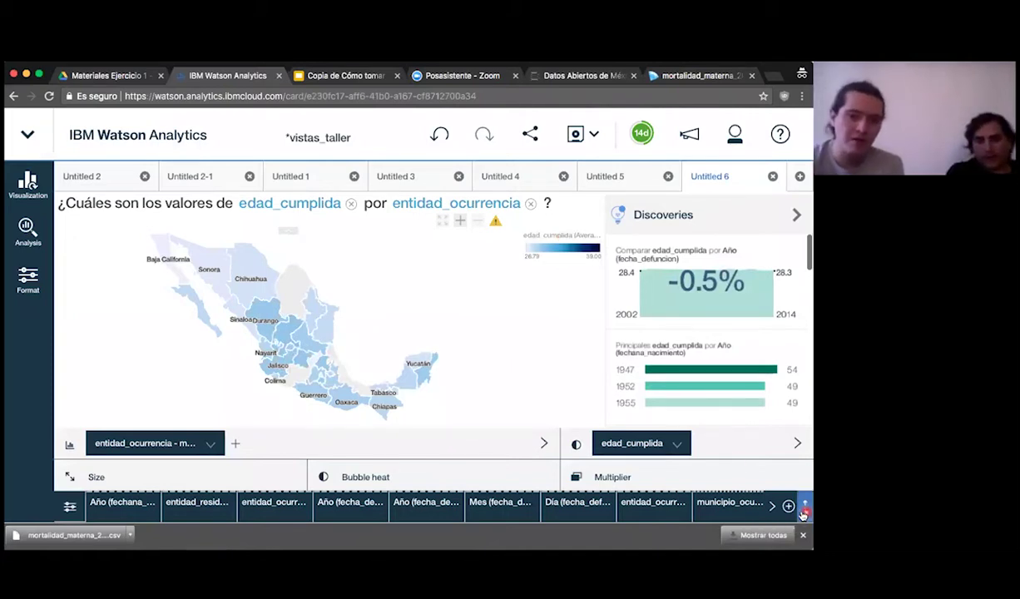
Step: Expand the data table, review its columns through tipo_localidad and the marital status description, and collapse it again
{"action": "left_click", "coordinate": [802, 511]}
{"action": "left_click", "coordinate": [488, 464]}
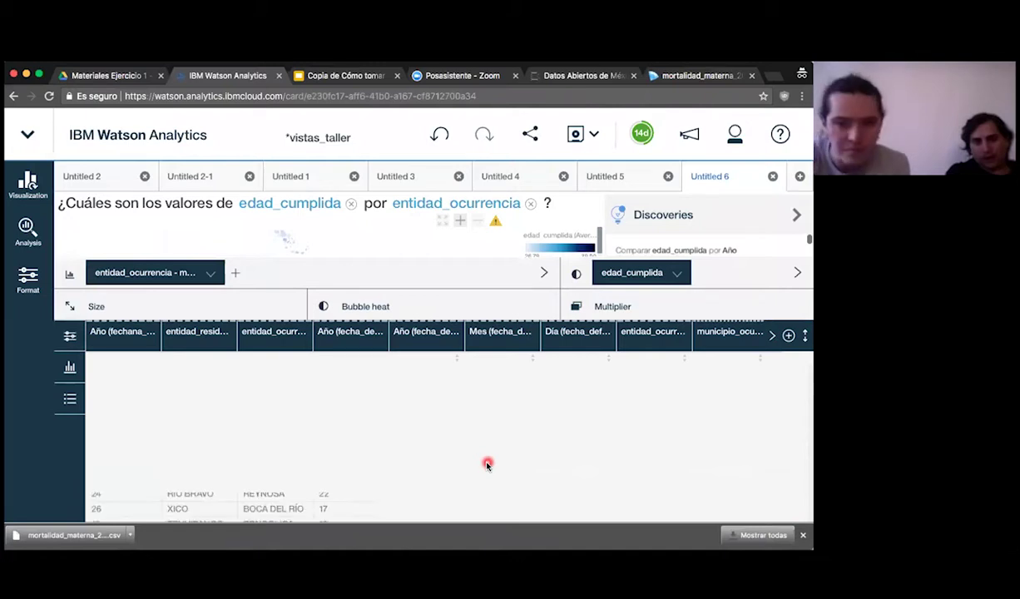
{"action": "left_click", "coordinate": [650, 447]}
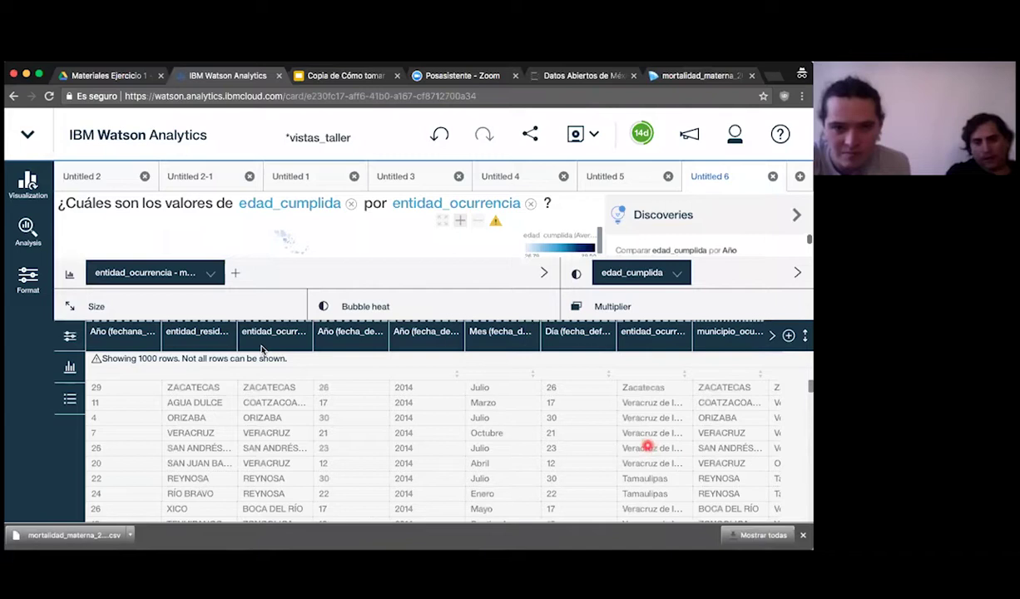
{"action": "scroll", "coordinate": [628, 447], "scroll_direction": "right", "scroll_amount": 10}
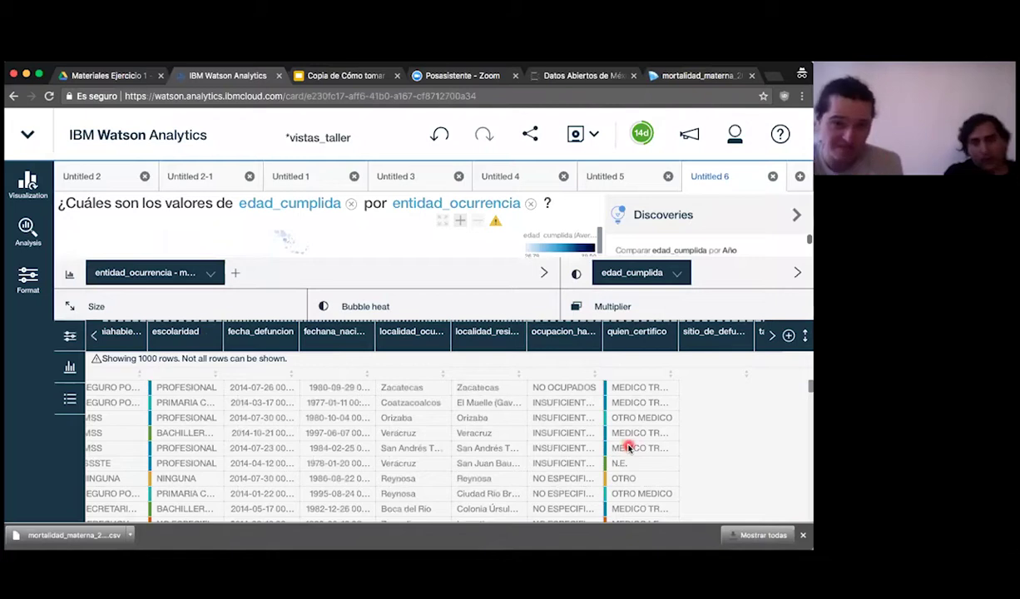
{"action": "scroll", "coordinate": [629, 448], "scroll_direction": "right", "scroll_amount": 5}
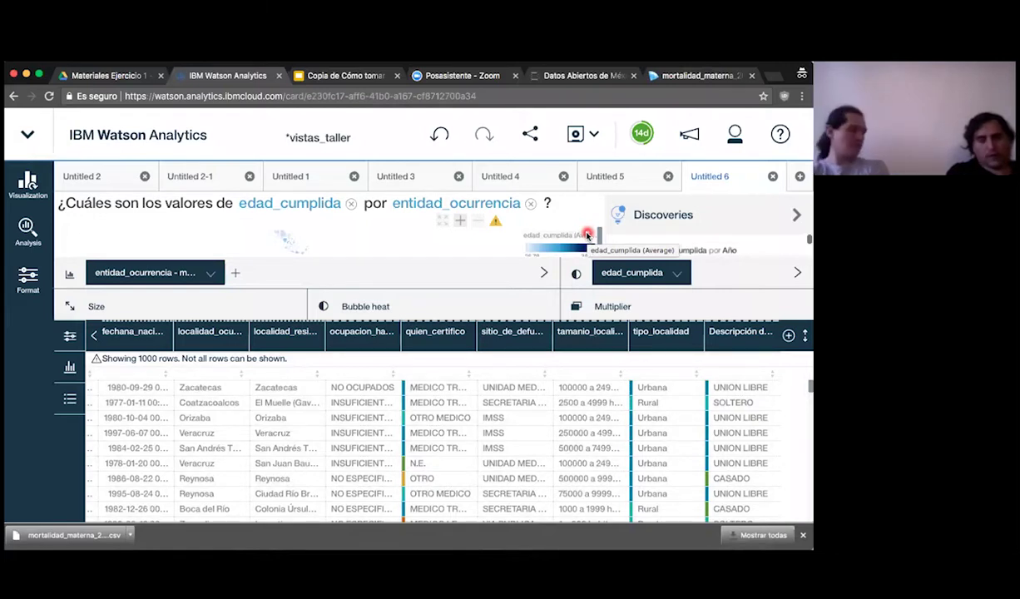
{"action": "left_click", "coordinate": [432, 331]}
{"action": "left_click", "coordinate": [580, 432]}
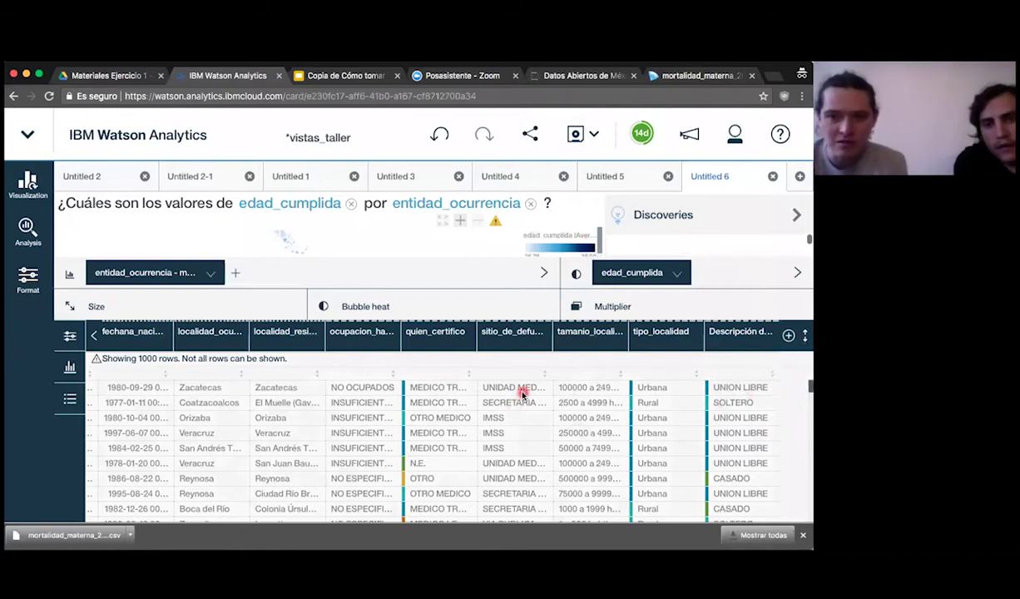
{"action": "left_click", "coordinate": [803, 335]}
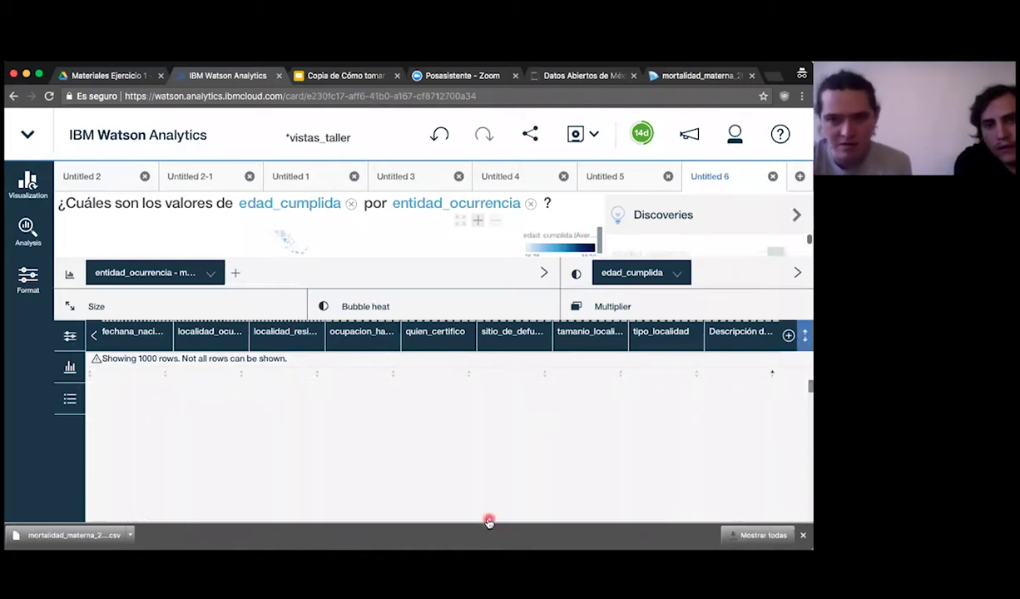
Step: Inspect states on the map of Mexico, including the average edad_cumplida for Hidalgo
{"action": "left_click", "coordinate": [408, 246]}
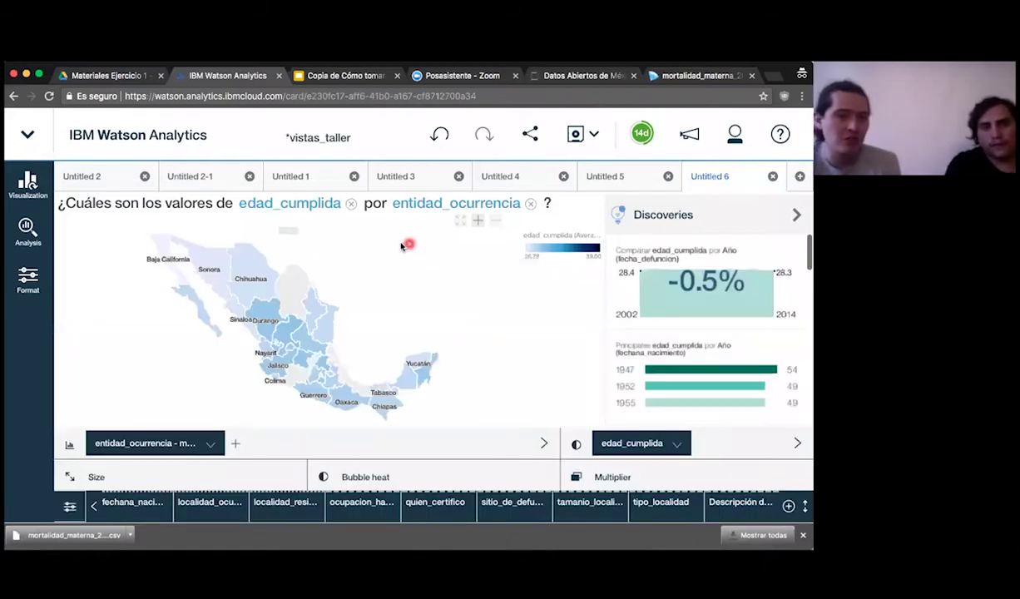
{"action": "left_click", "coordinate": [273, 296]}
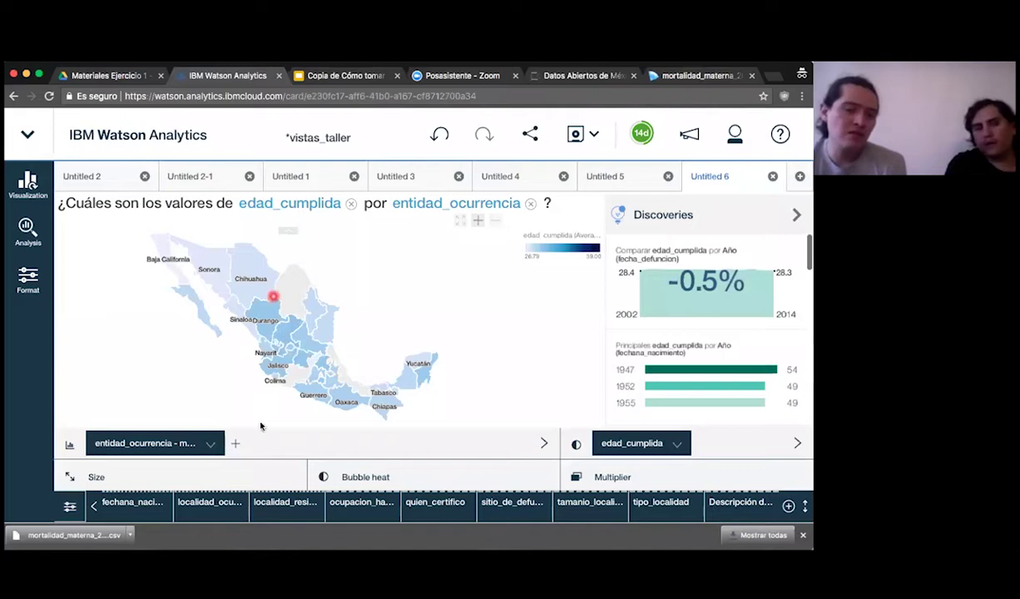
{"action": "left_click", "coordinate": [354, 390]}
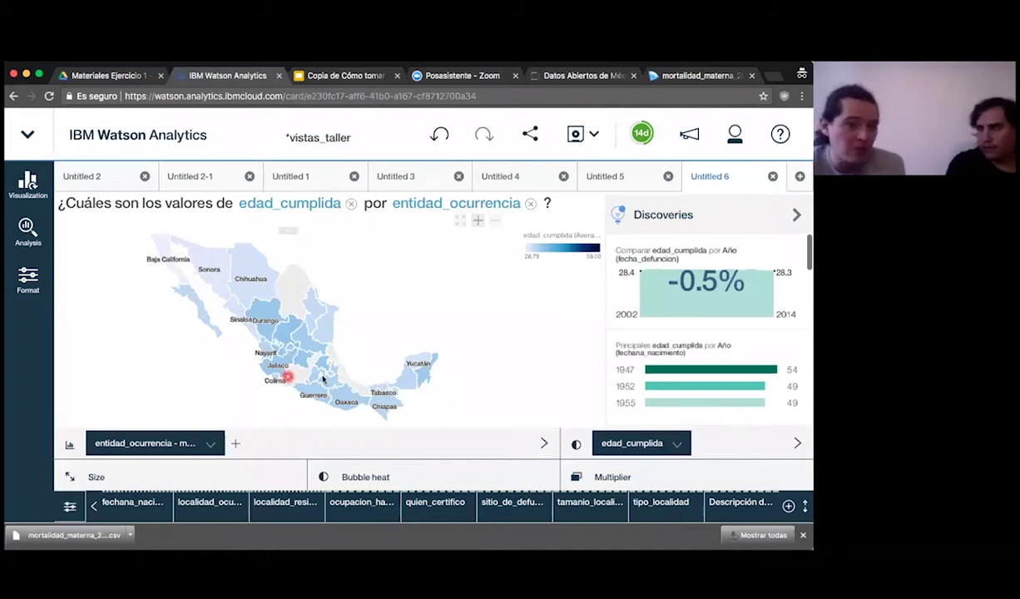
{"action": "mouse_move", "coordinate": [319, 365]}
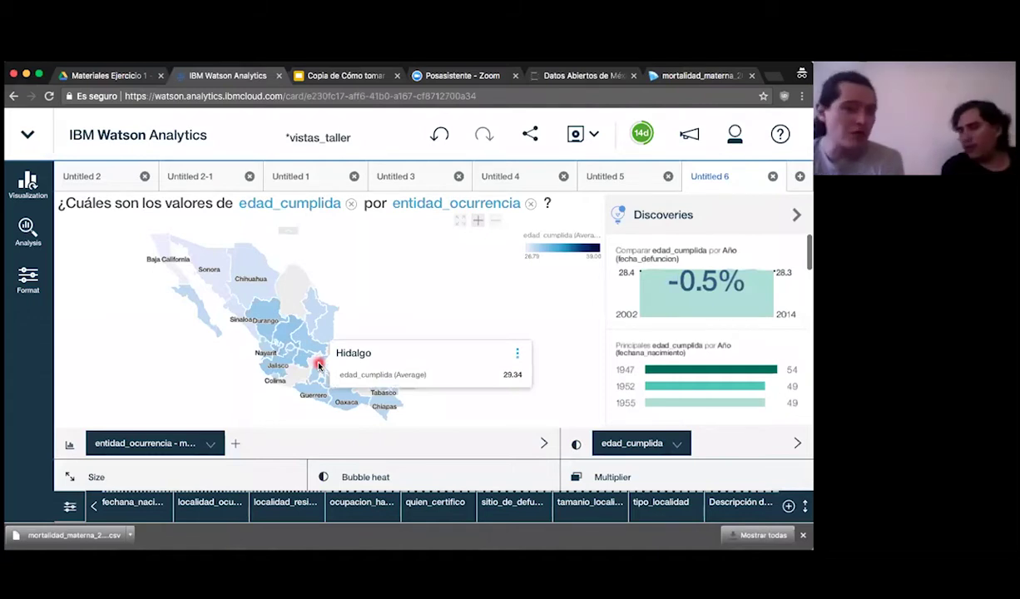
{"action": "left_click", "coordinate": [352, 252]}
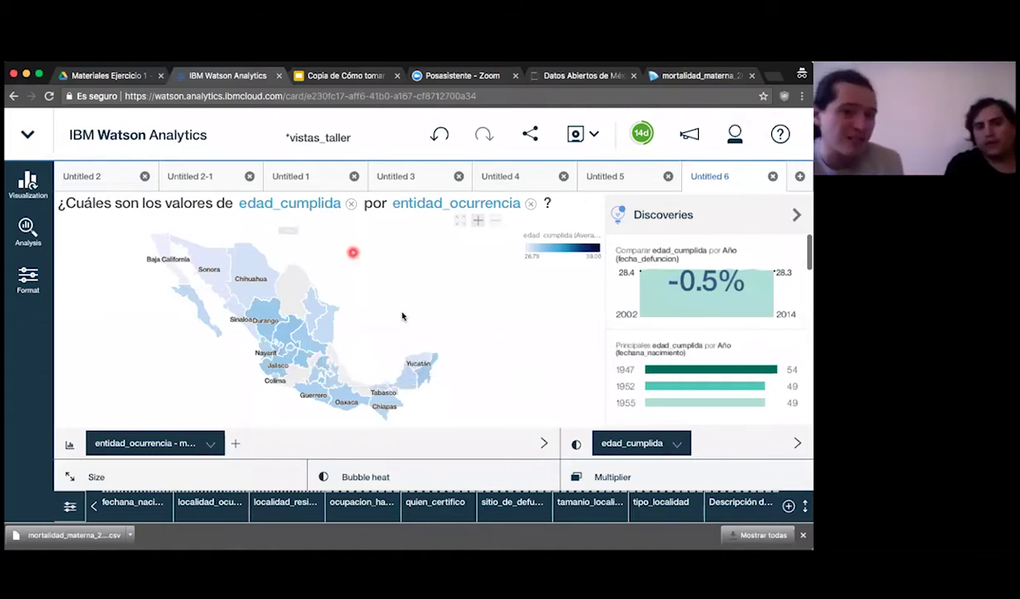
{"action": "left_click", "coordinate": [322, 373]}
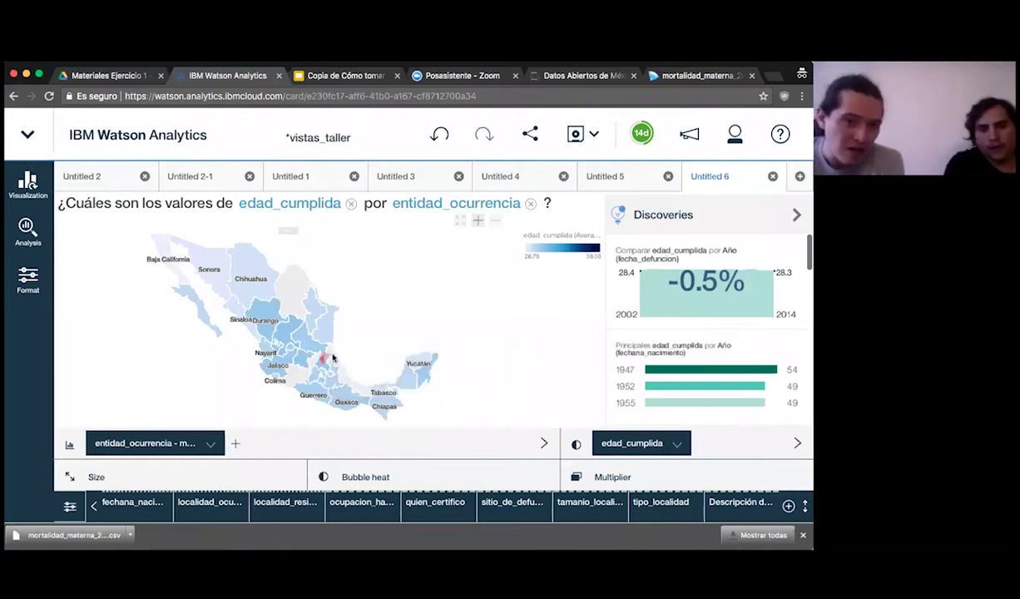
Step: Switch to the mortalidad_materna_2002-2014 project in OpenRefine and add a text facet on entidad_ocurrencia
{"action": "left_click", "coordinate": [503, 278]}
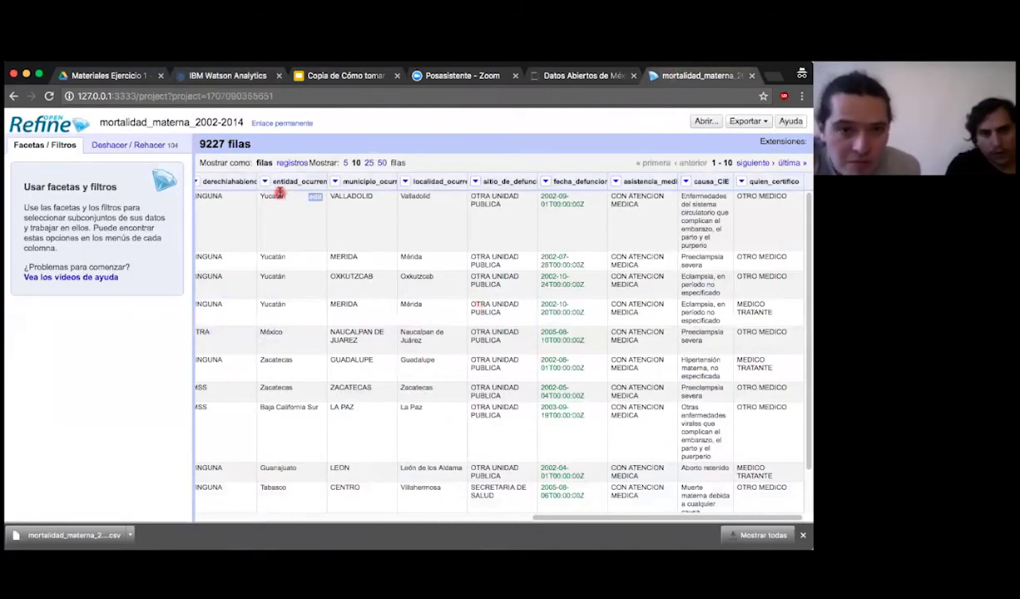
{"action": "left_click", "coordinate": [264, 181]}
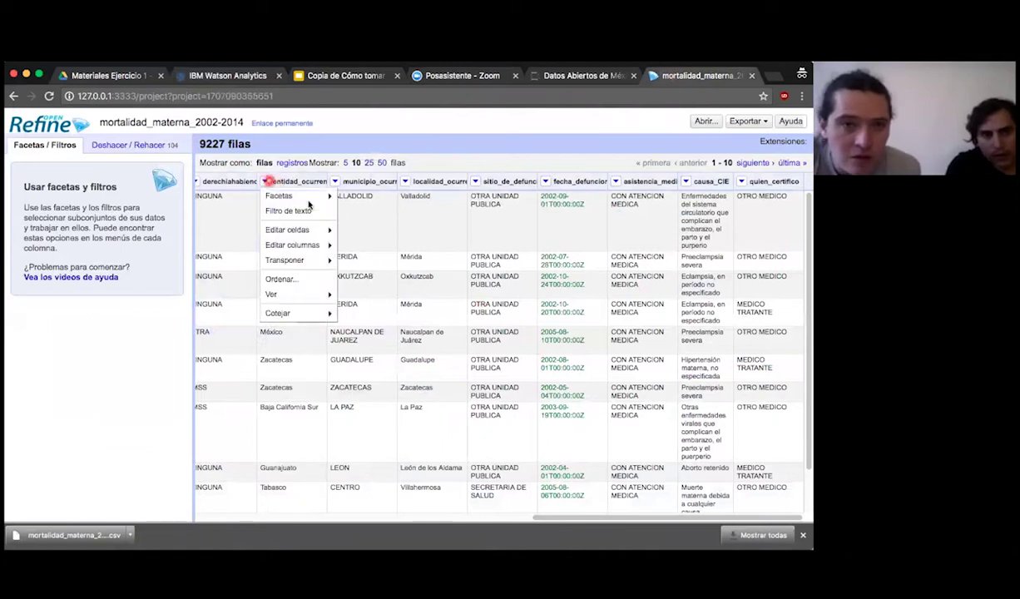
{"action": "left_click", "coordinate": [353, 197]}
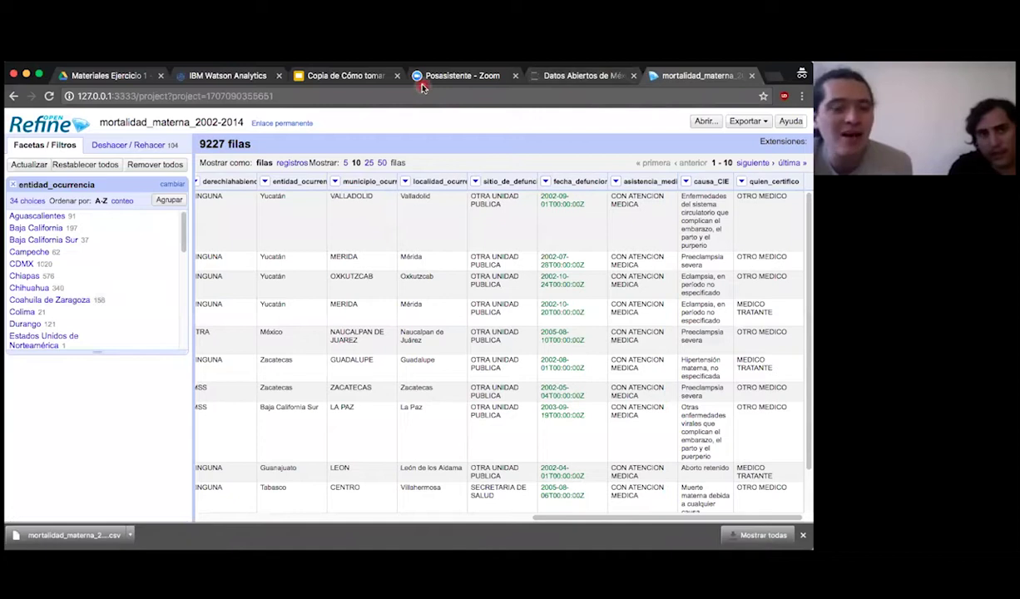
Step: Compare the unshaded states on the Watson Analytics map with the entidad_ocurrencia facet values in OpenRefine
{"action": "left_click", "coordinate": [238, 78]}
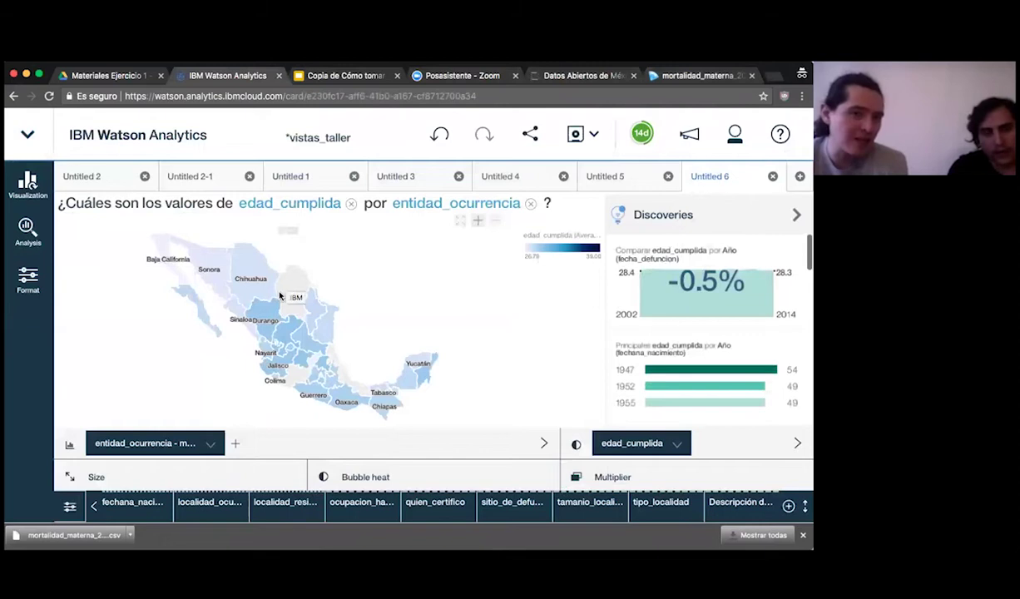
{"action": "left_click", "coordinate": [291, 290]}
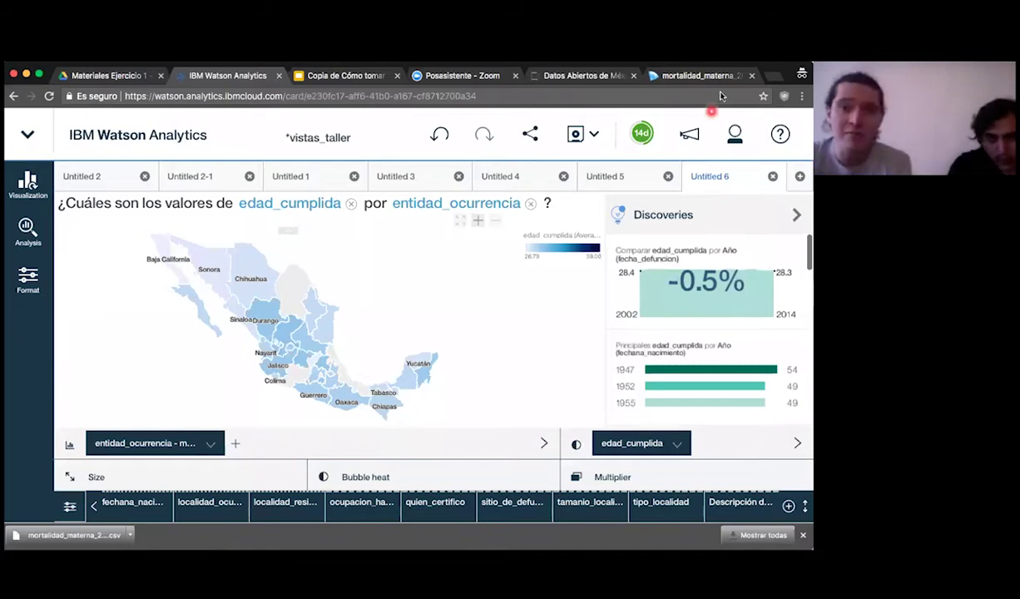
{"action": "left_click", "coordinate": [666, 75]}
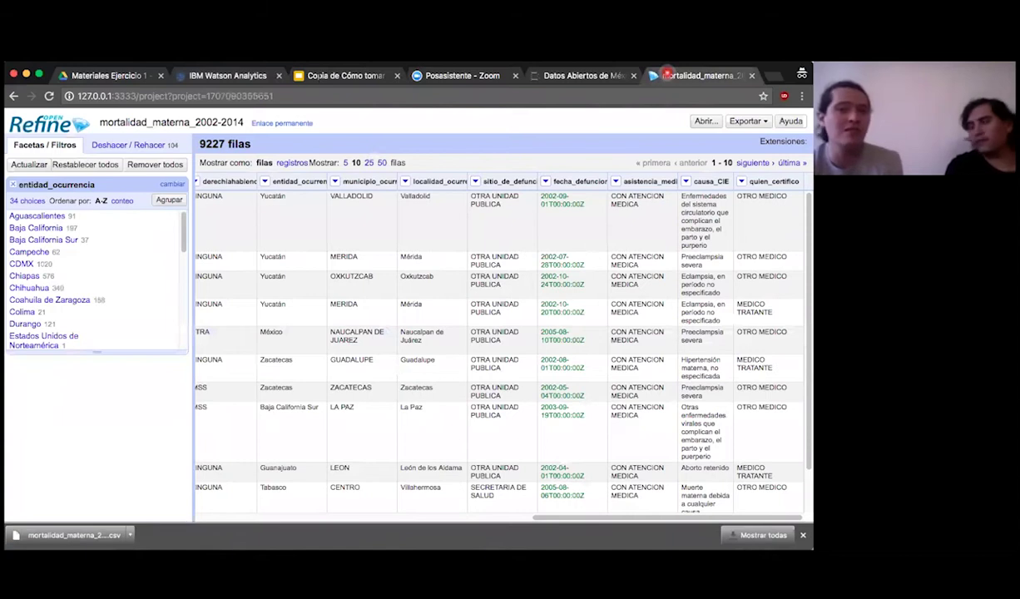
Step: Return to Watson Analytics and save the vistas_taller exploration
{"action": "left_click", "coordinate": [225, 76]}
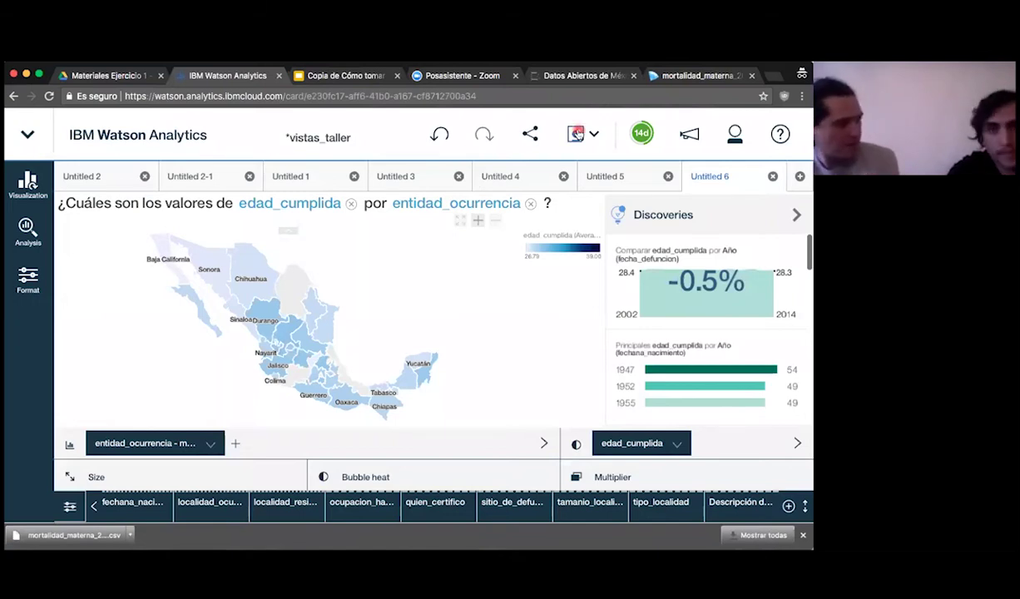
{"action": "left_click", "coordinate": [578, 133]}
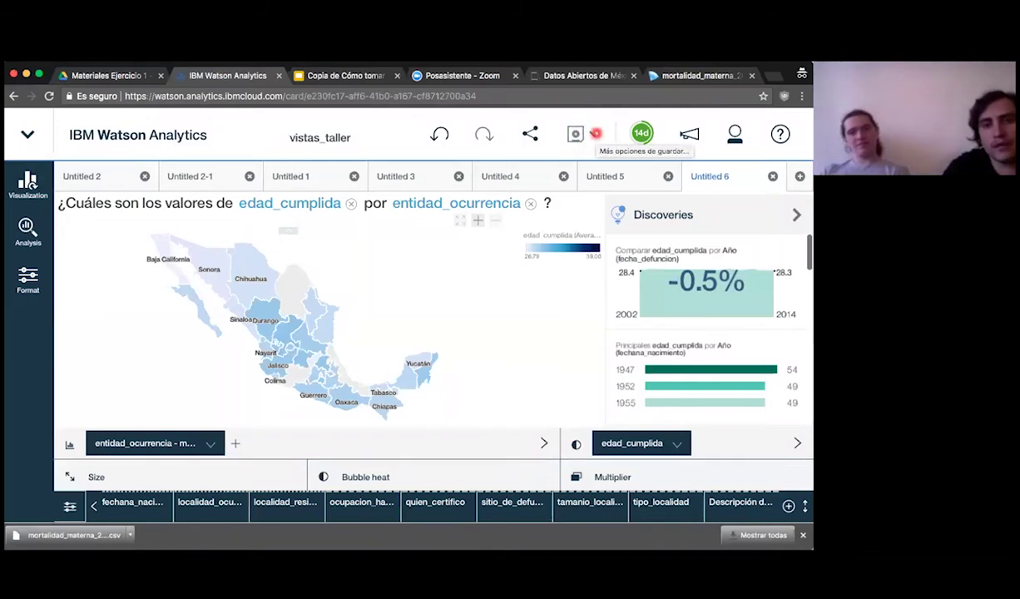
Step: Switch to the Google Slides presentation and show the ¡GRACIAS! slide and the closing Wingu contact slide
{"action": "left_click", "coordinate": [322, 77]}
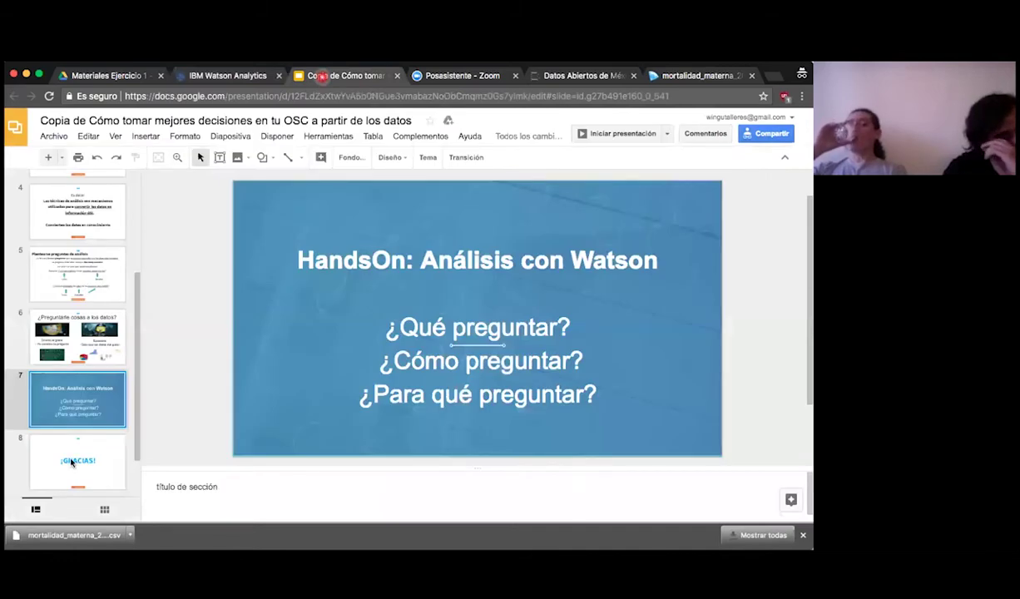
{"action": "left_click", "coordinate": [80, 455]}
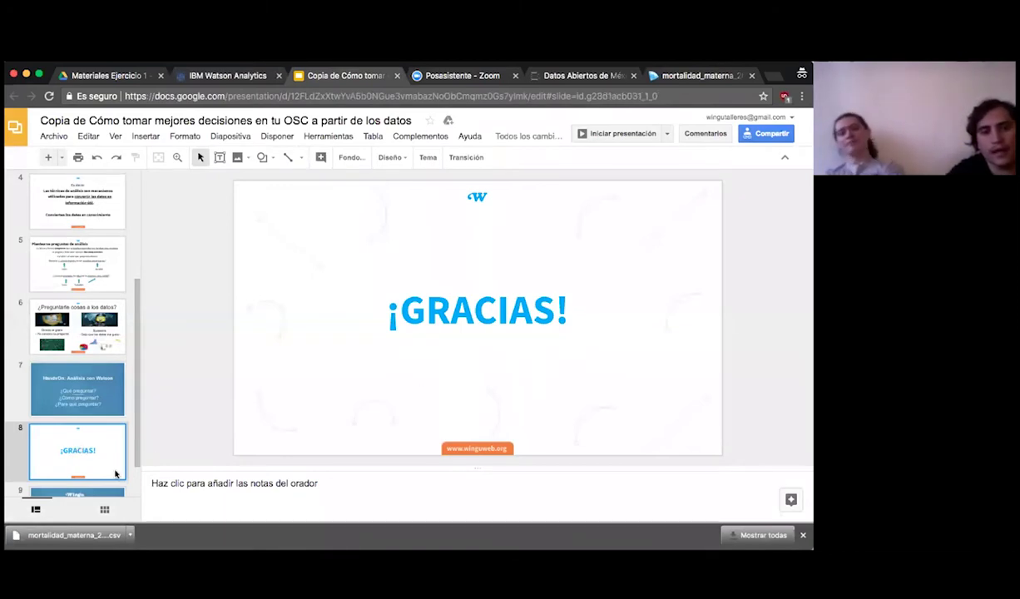
{"action": "key", "text": "Down"}
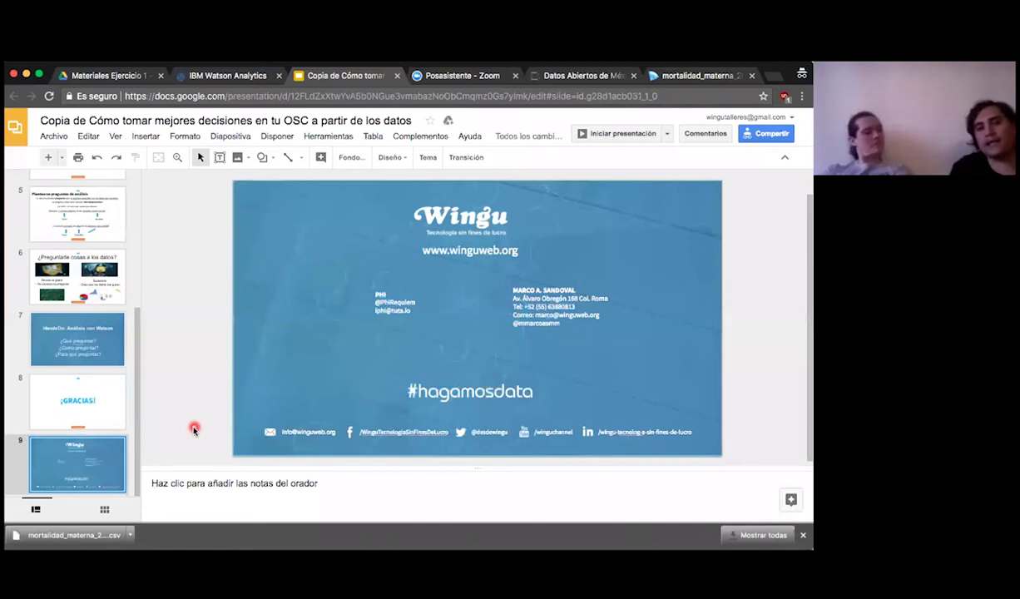